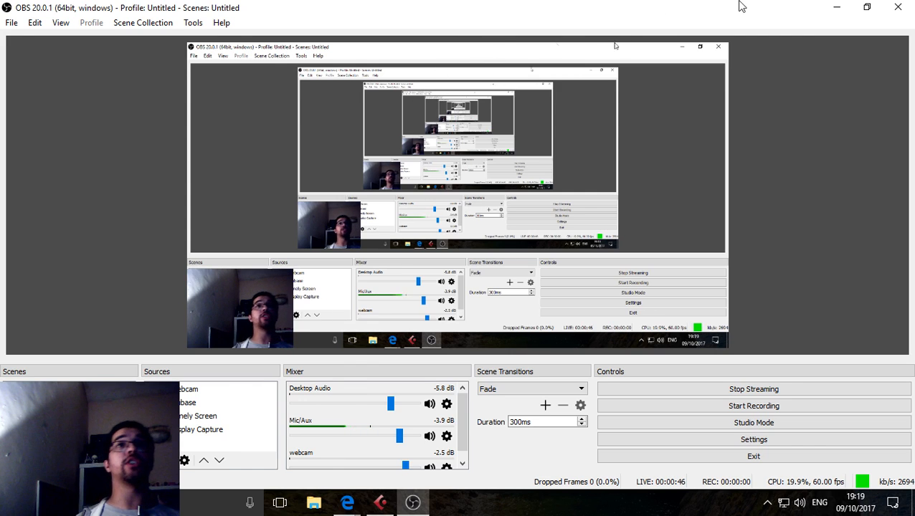
Switch from OBS to the Autumn idea project in Cubase and reposition the floating notes window over the arrangement.
click(836, 7)
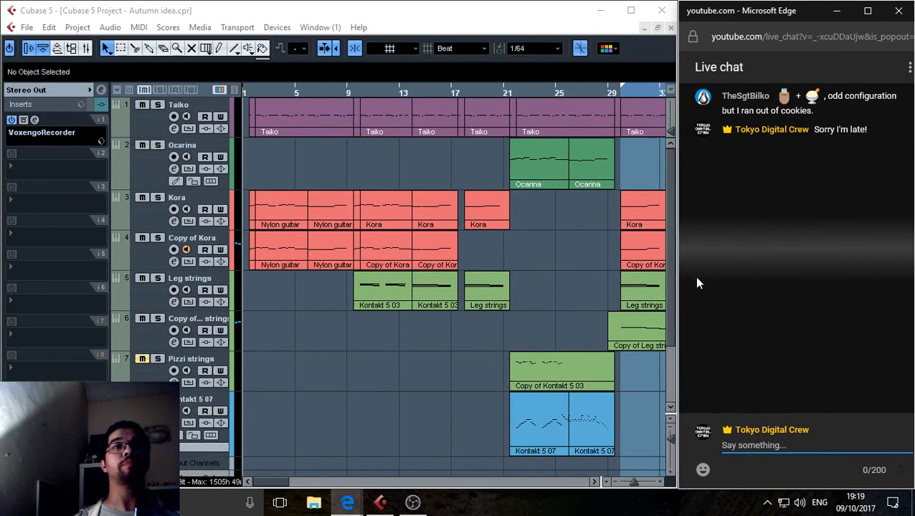
click(371, 372)
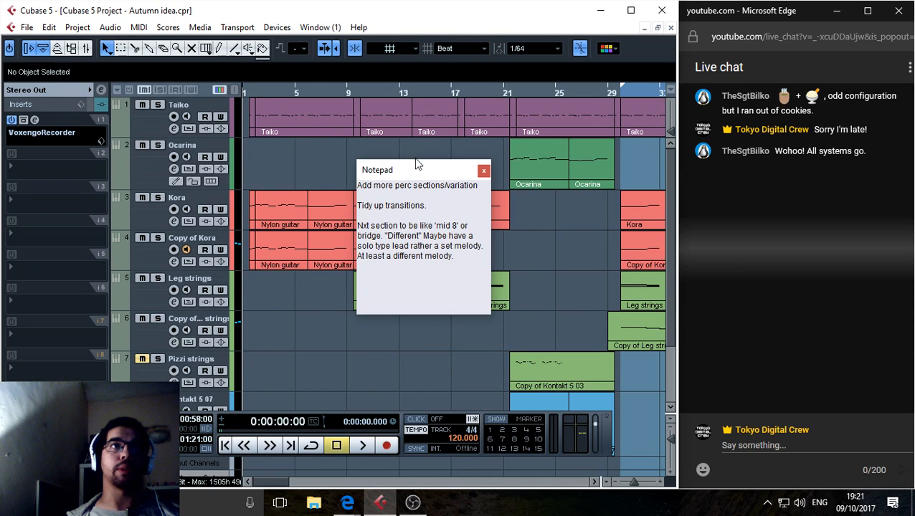
drag(422, 170, 314, 150)
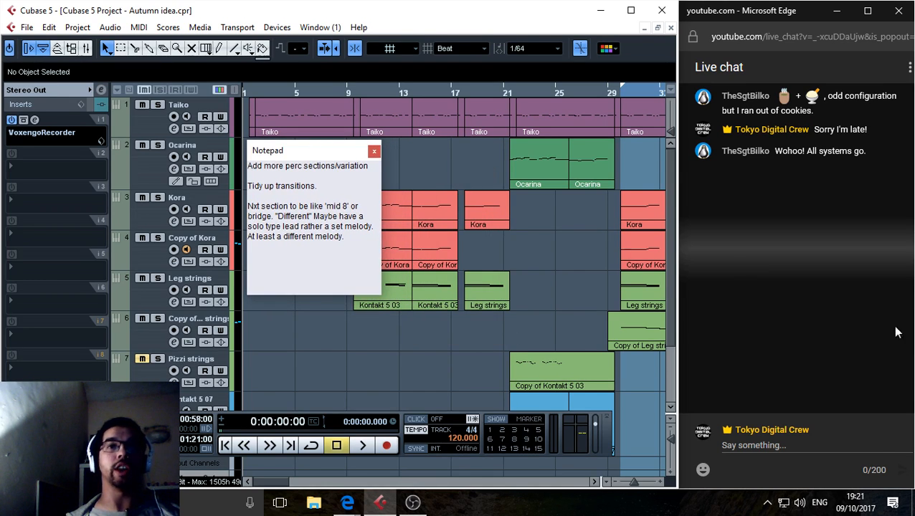
click(854, 506)
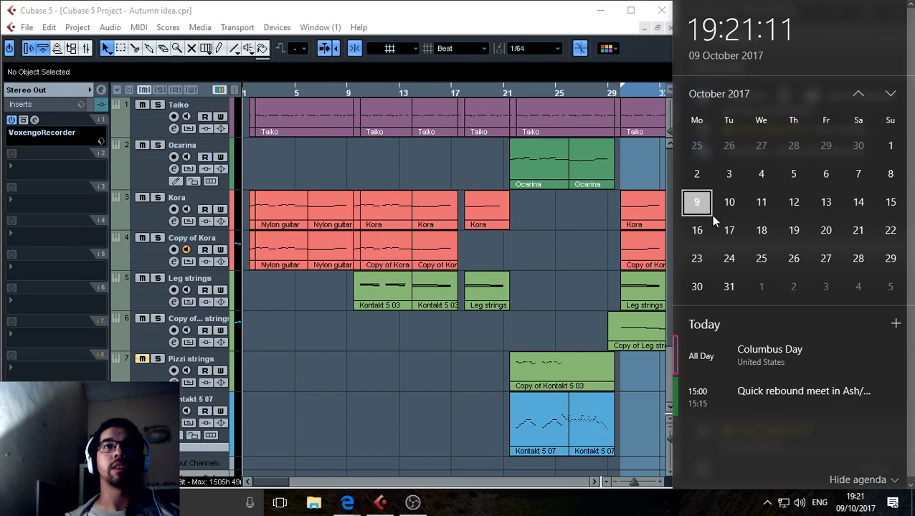
click(446, 316)
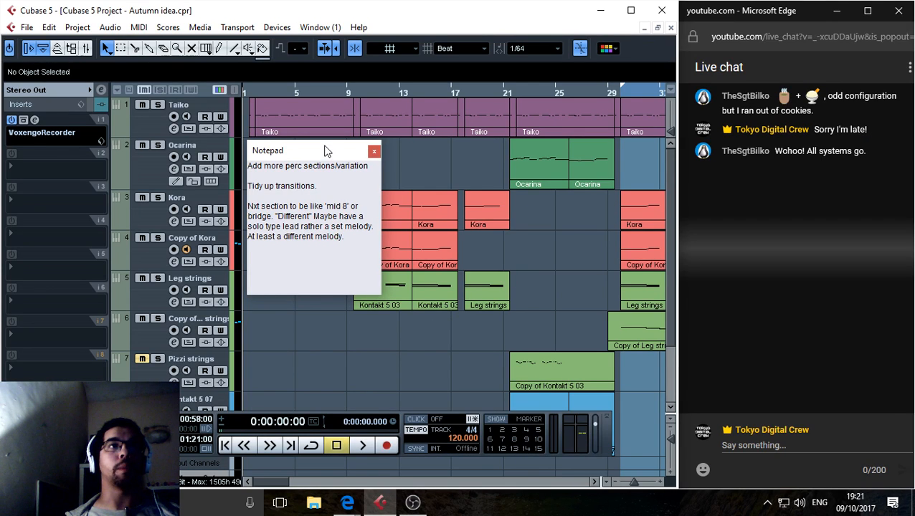
drag(323, 151, 534, 205)
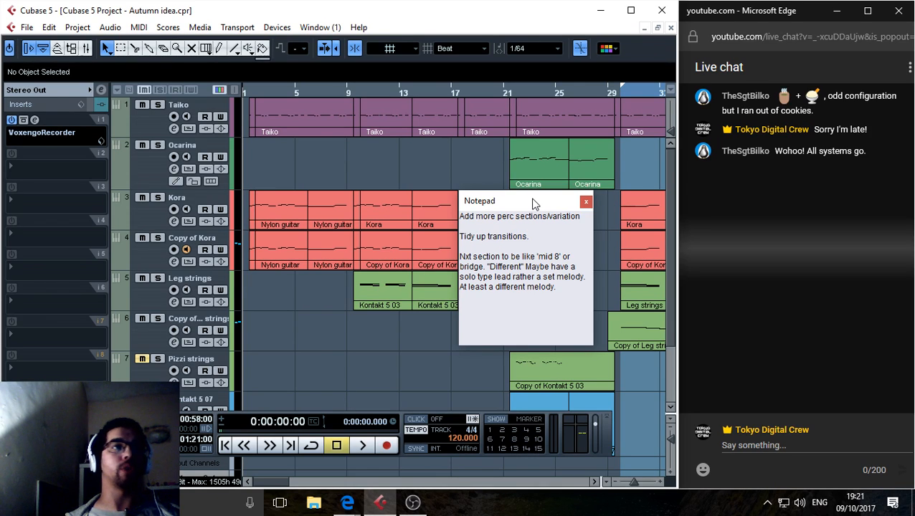
drag(550, 201, 440, 167)
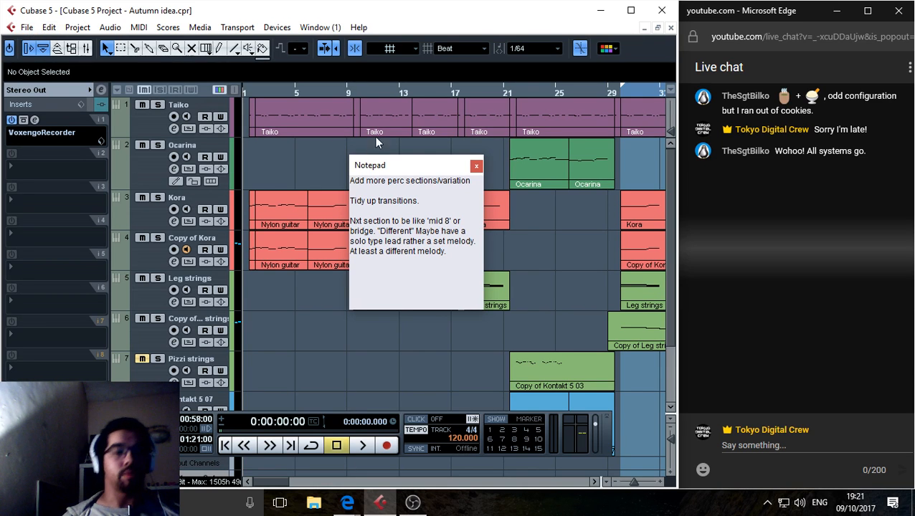
key(F3)
drag(440, 102, 304, 136)
double_click(424, 49)
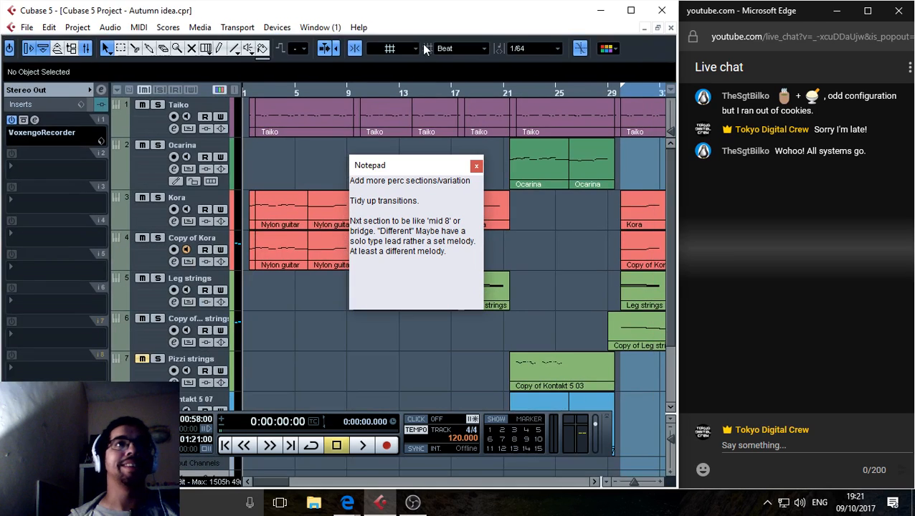
drag(423, 170, 424, 181)
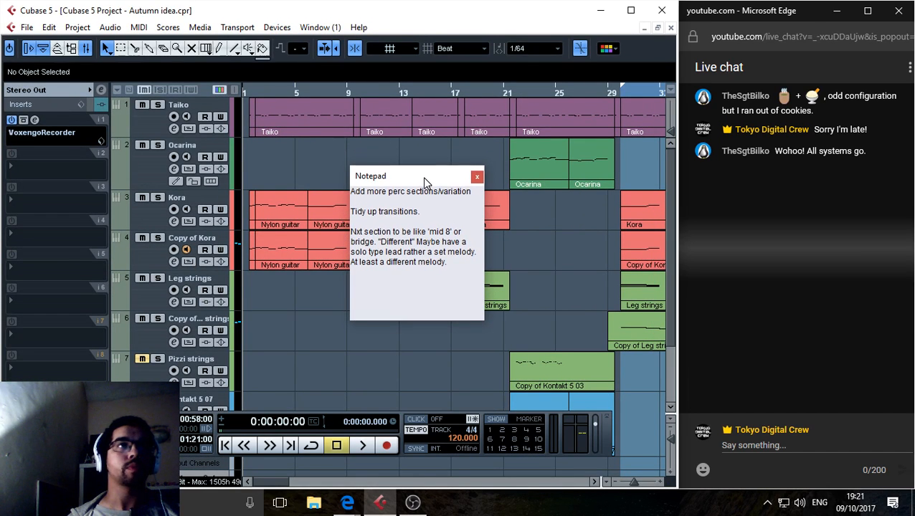
Play the arrangement from its beginning and turn off monitoring on the Copy of Kora track.
click(270, 92)
click(243, 90)
click(243, 90)
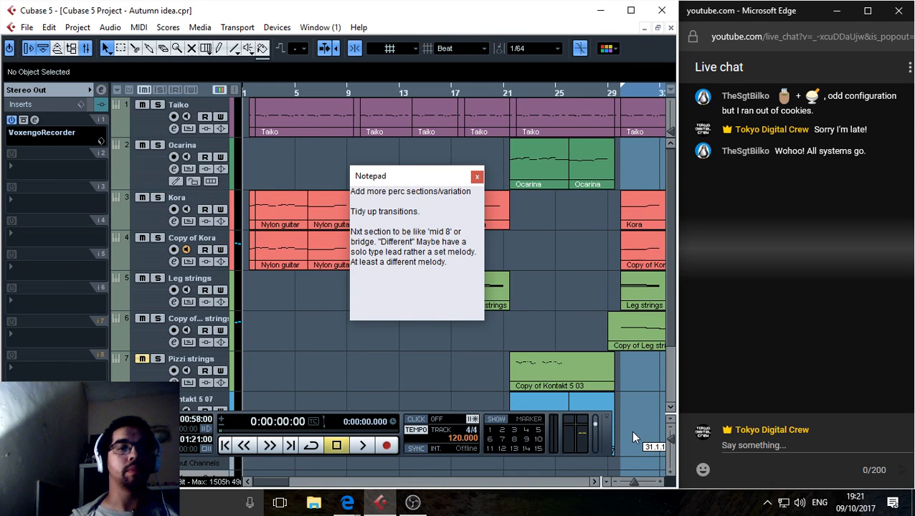
key(space)
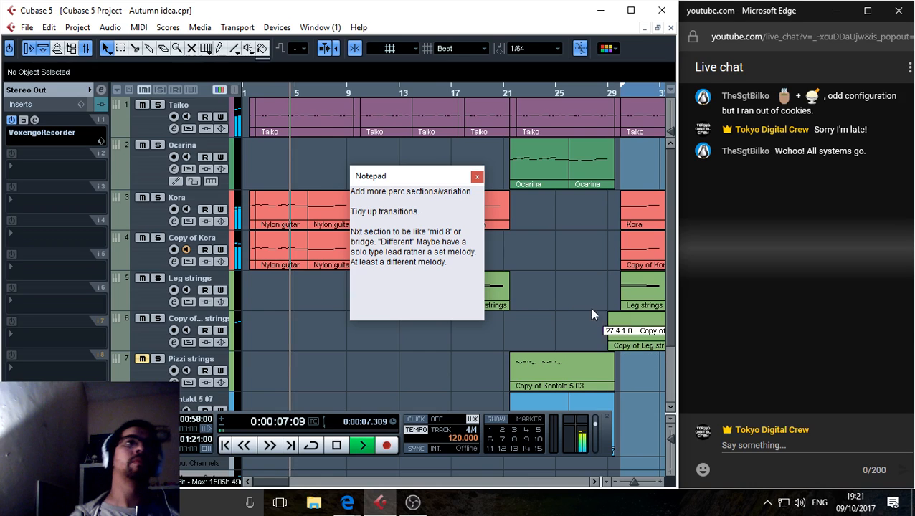
drag(404, 182, 365, 296)
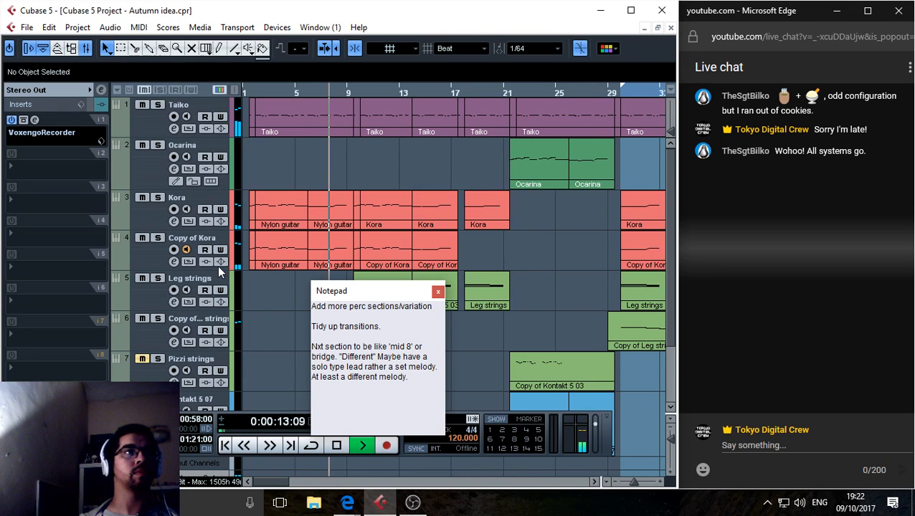
click(185, 250)
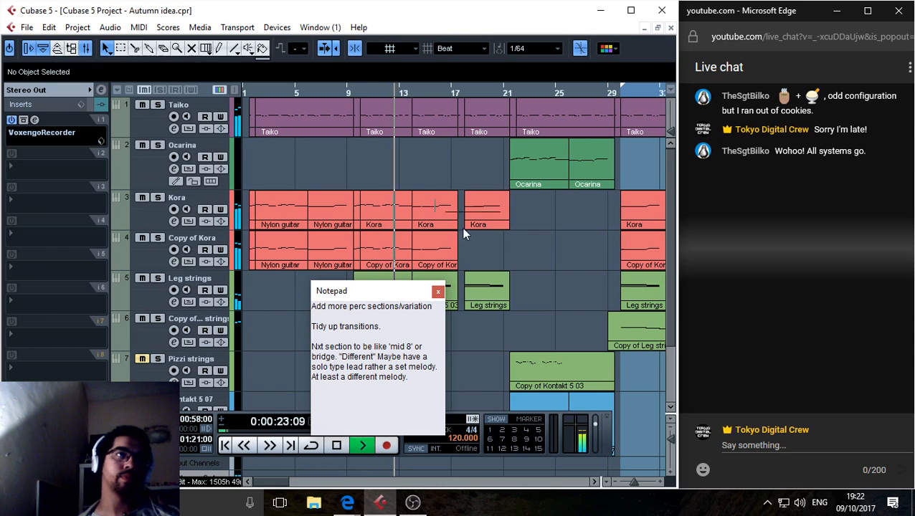
Listen through the rest of the arrangement up to bar 41, keeping the notes window clear of the parts, and stop playback.
drag(406, 295, 239, 297)
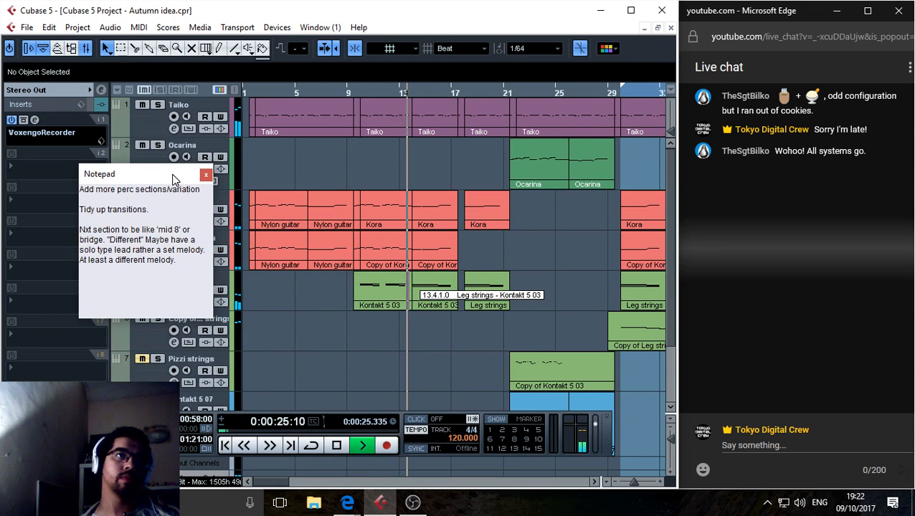
drag(173, 191, 248, 202)
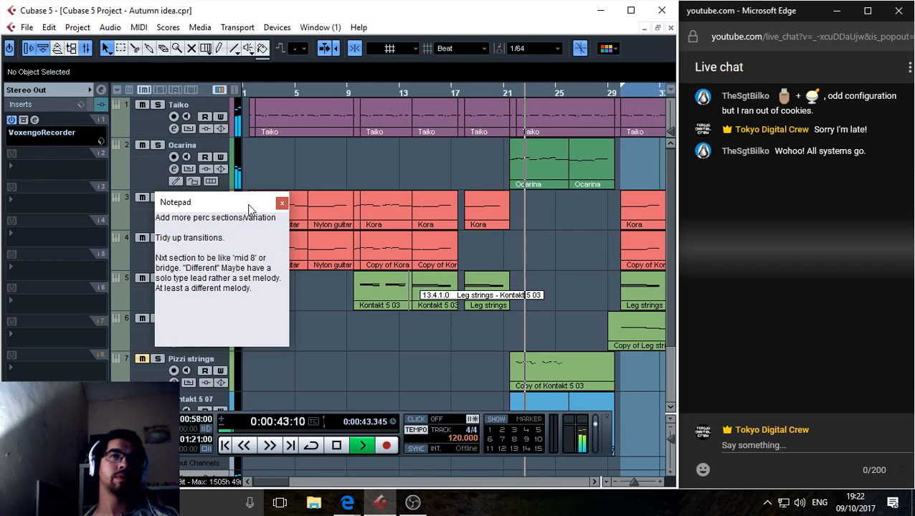
drag(251, 207, 356, 185)
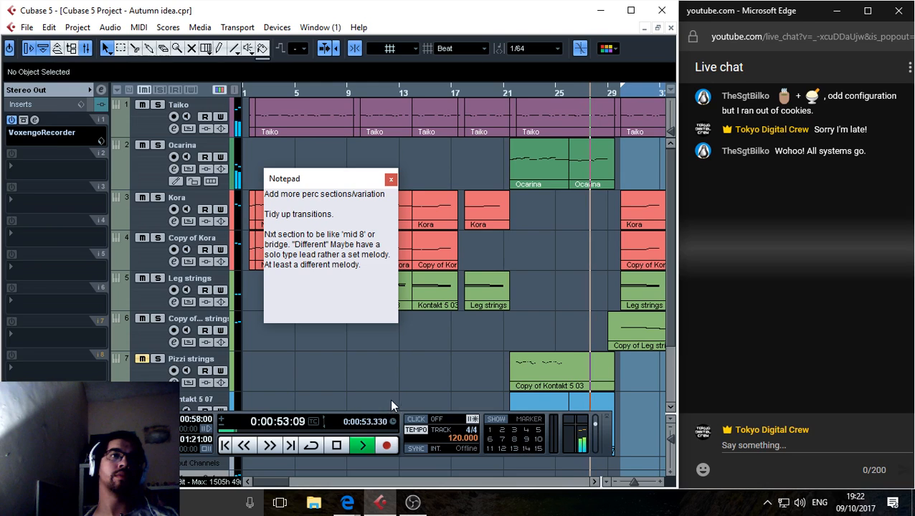
click(597, 483)
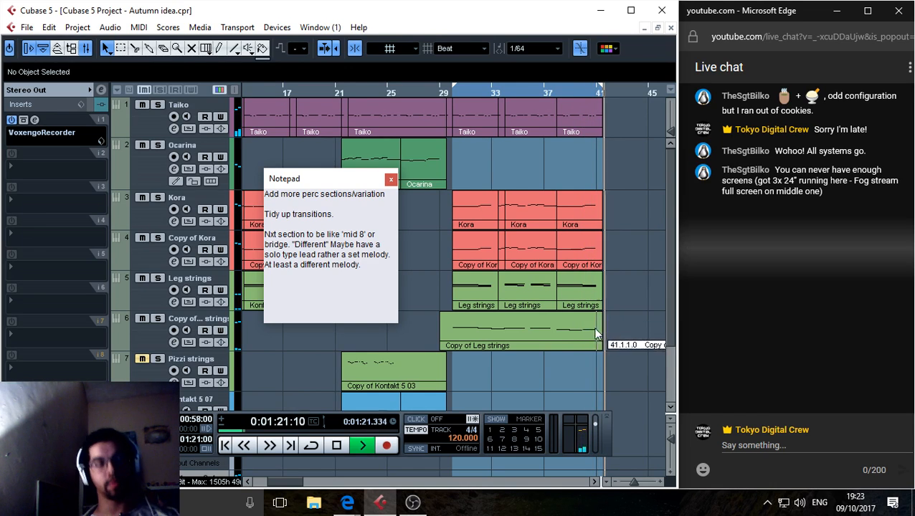
key(space)
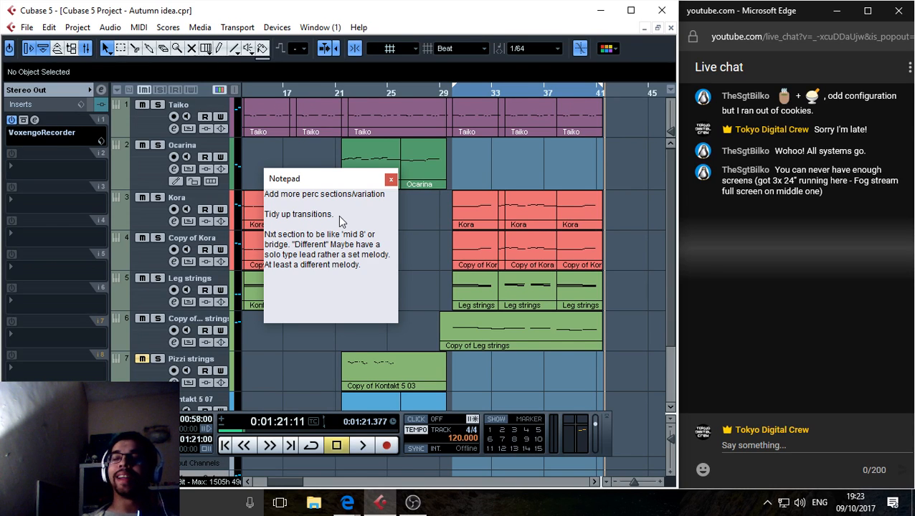
drag(314, 181, 544, 94)
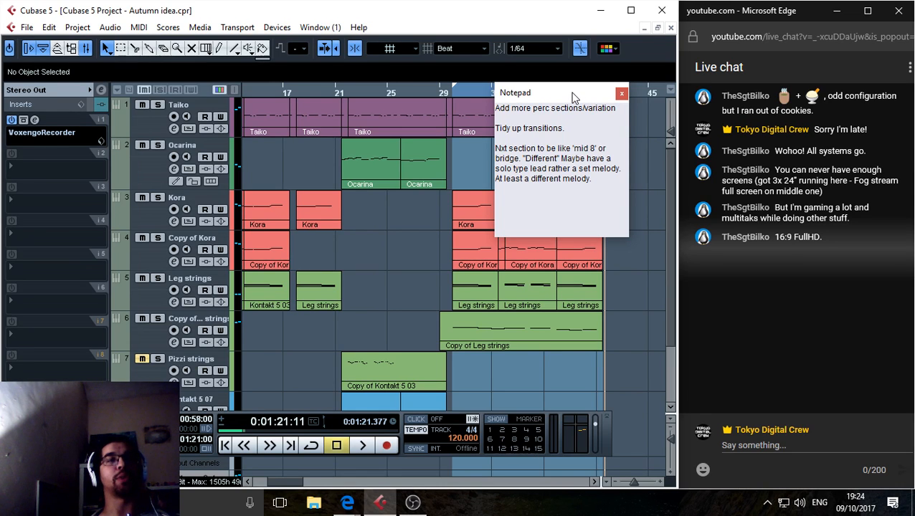
drag(573, 98, 371, 185)
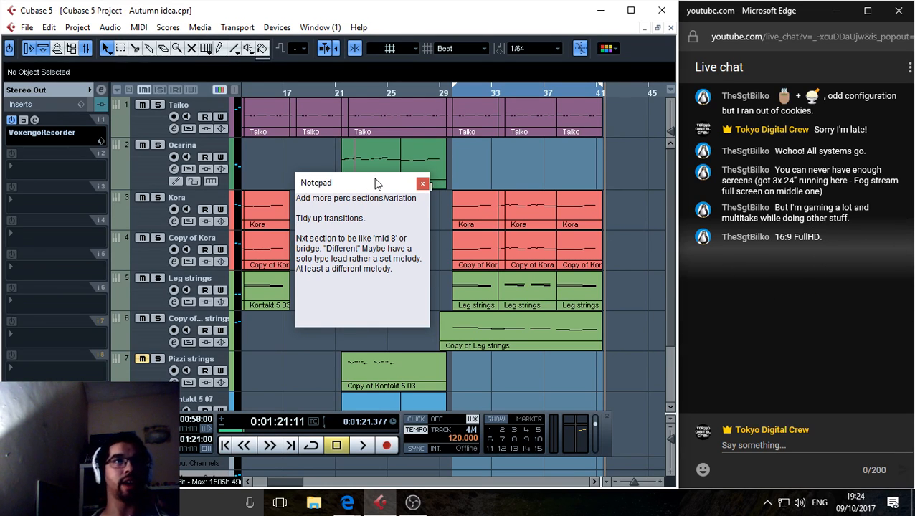
drag(378, 184, 419, 167)
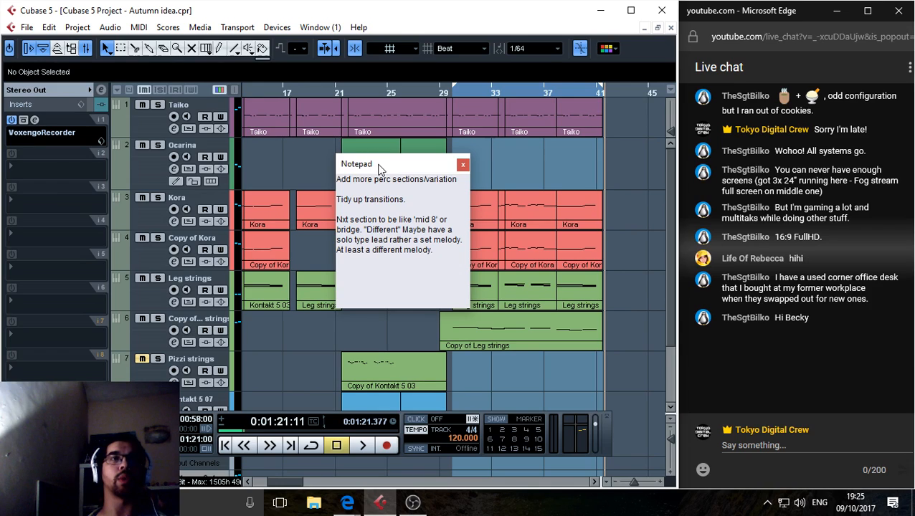
drag(381, 168, 382, 167)
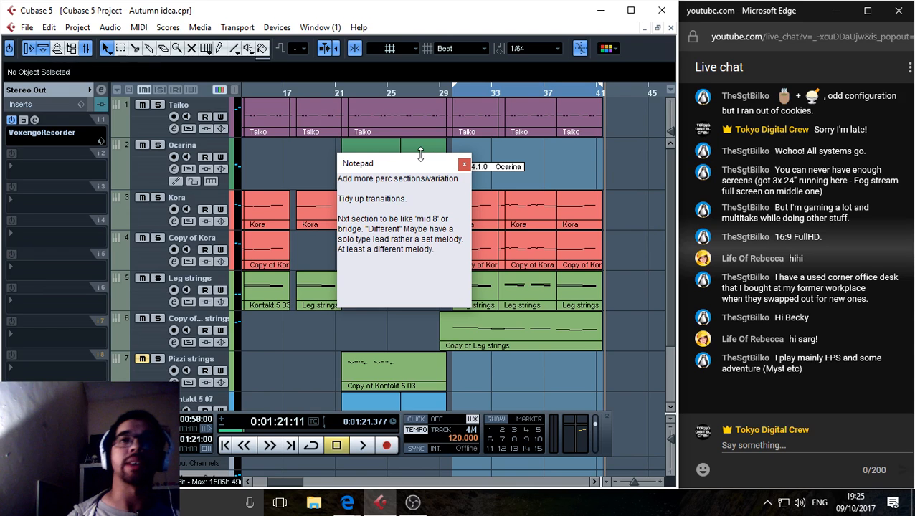
mouse_move(431, 165)
mouse_down()
mouse_move(452, 384)
mouse_move(452, 221)
mouse_move(461, 210)
mouse_move(434, 154)
mouse_up()
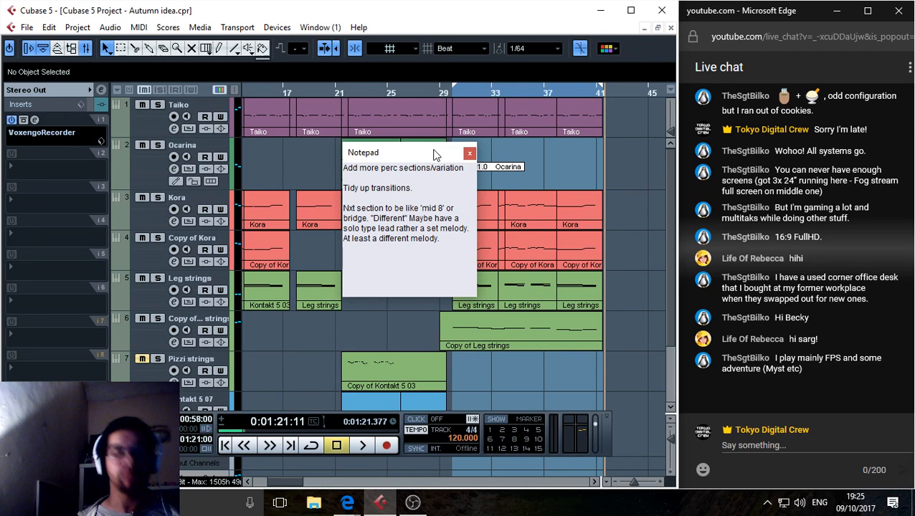
Return the project cursor to the start, shift the notes window off the early parts, and play the arrangement again from bar 1.
drag(268, 92, 227, 94)
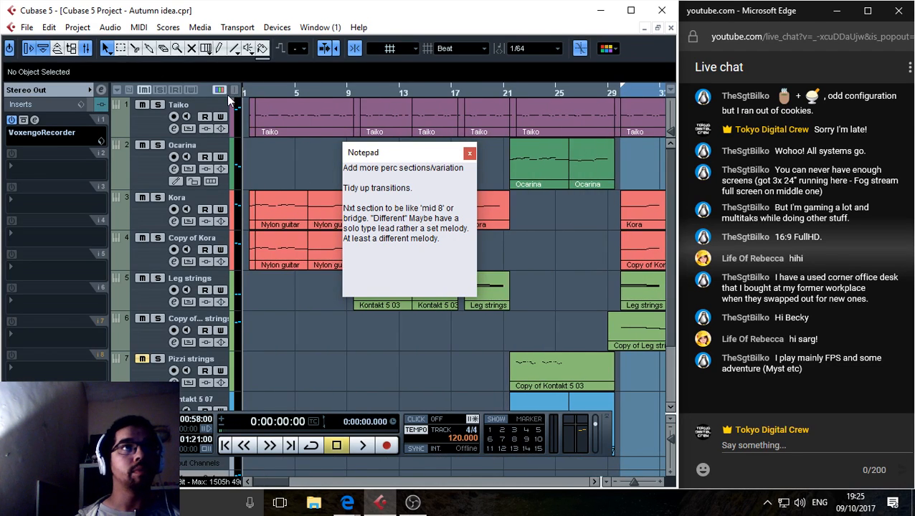
drag(391, 150, 508, 241)
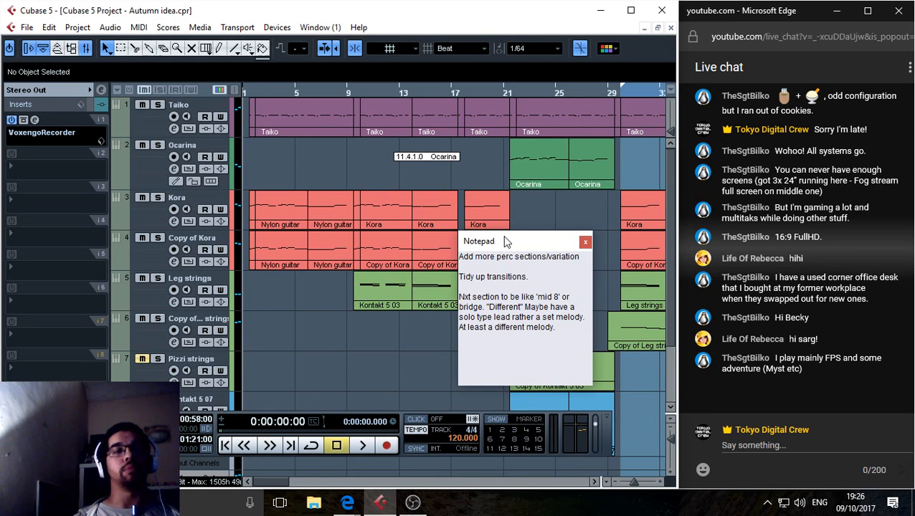
key(space)
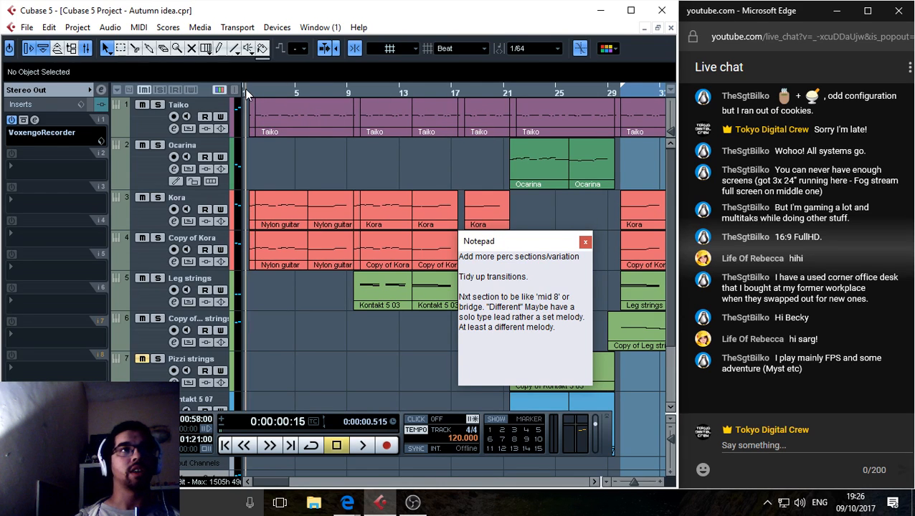
click(247, 89)
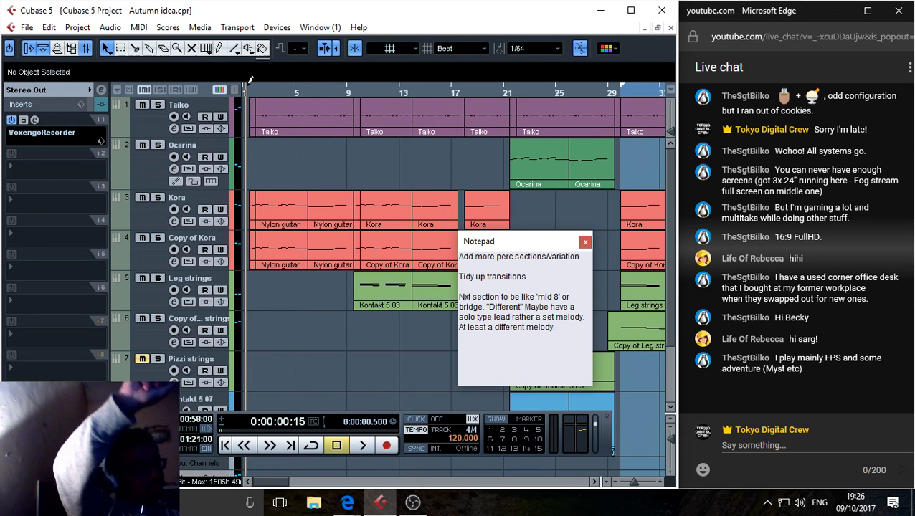
key(space)
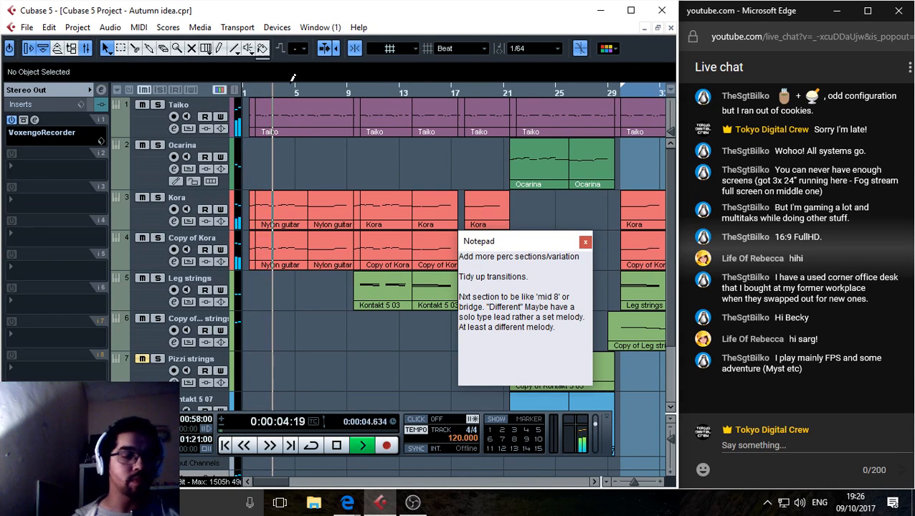
Select the Taiko track, enlarge it in the arrangement, and move the notes window down clear of its parts.
click(147, 120)
key(s)
key(s)
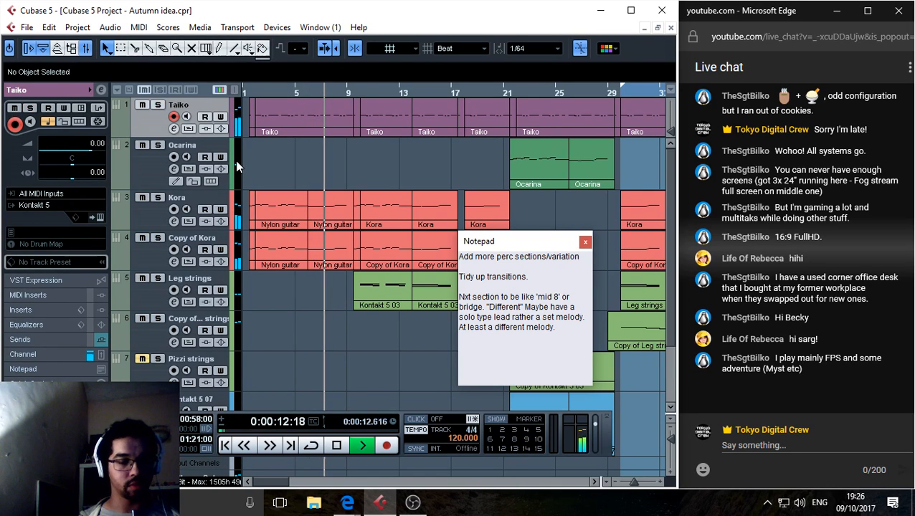
key(z)
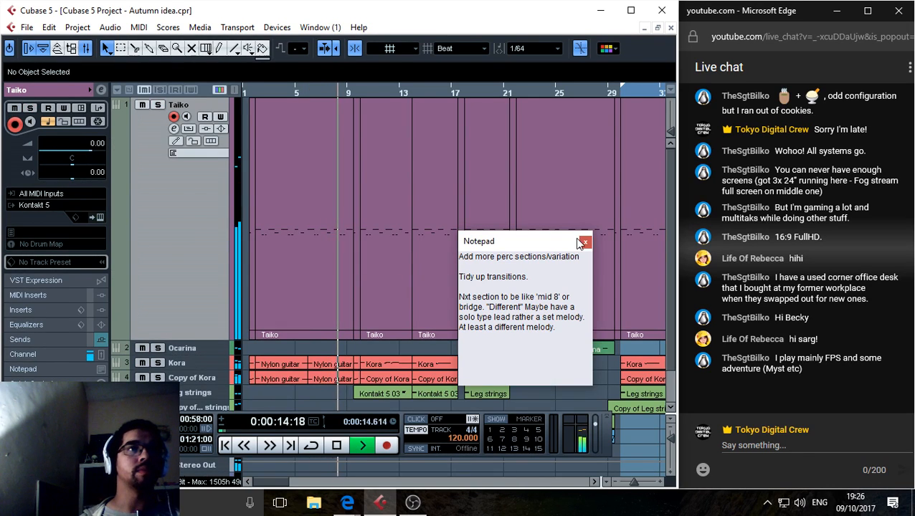
drag(552, 247, 209, 440)
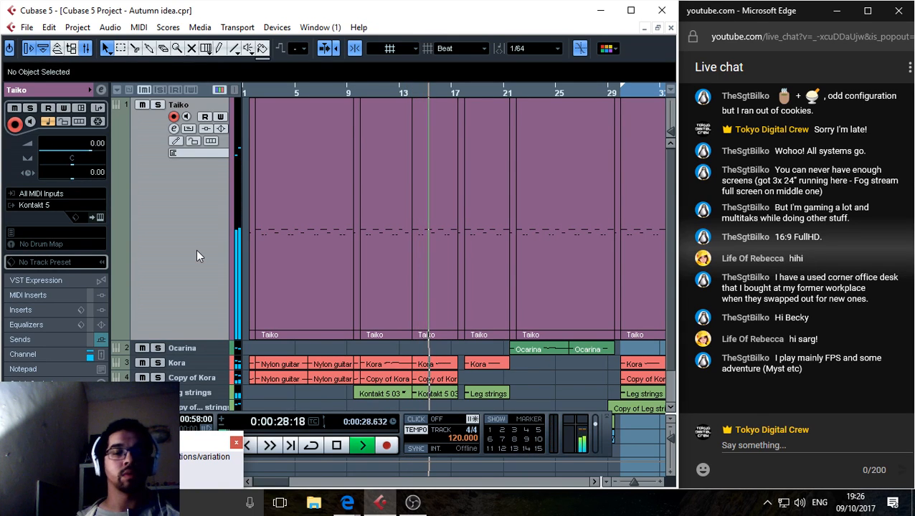
Inspect the Taikos instrument settings in the Taiko track's Kontakt 5 and close the instrument window.
click(98, 219)
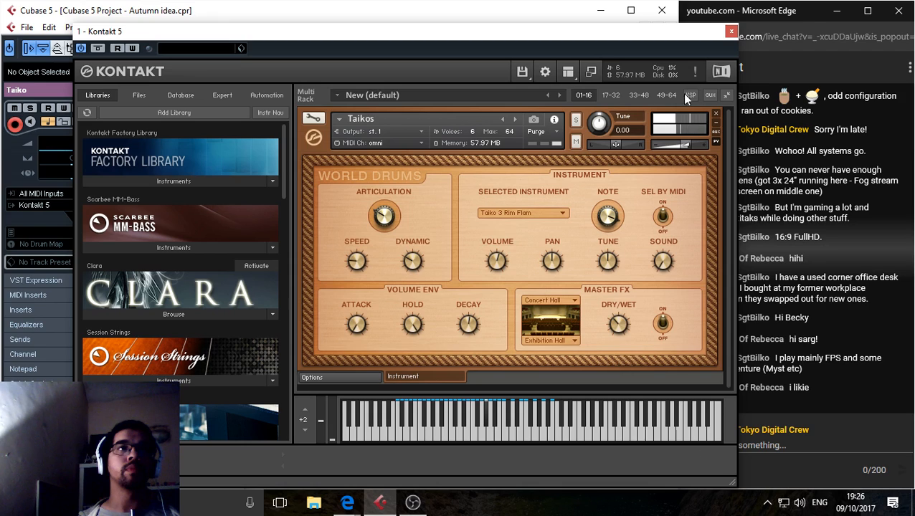
click(731, 31)
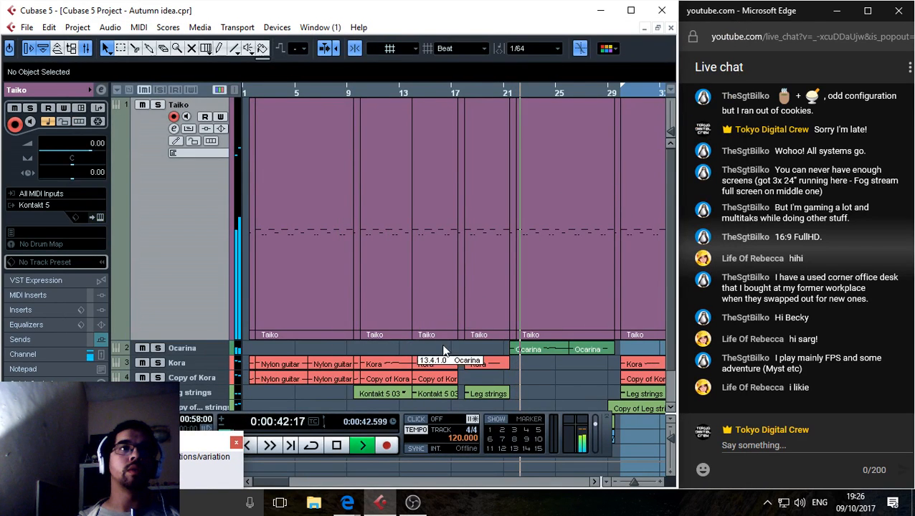
Stop playback and place the project cursor at 0:00:17:00, just after bar 9.
key(space)
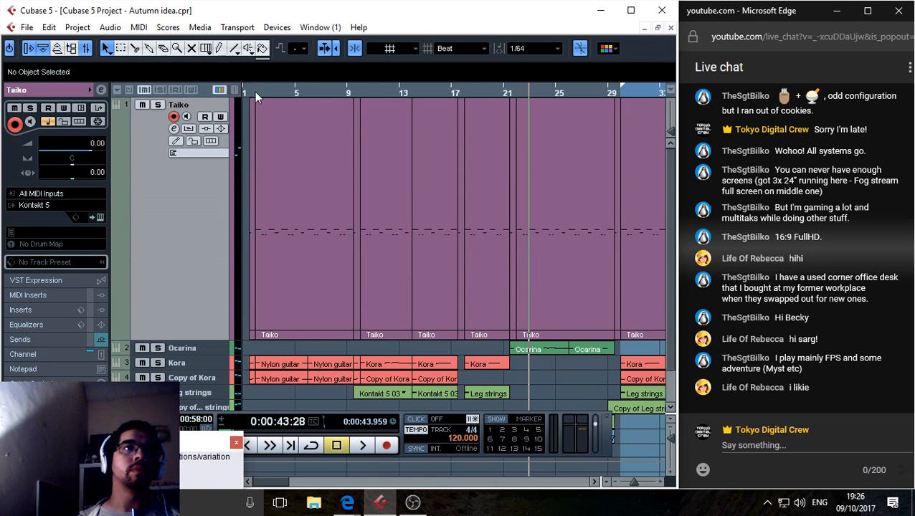
click(352, 93)
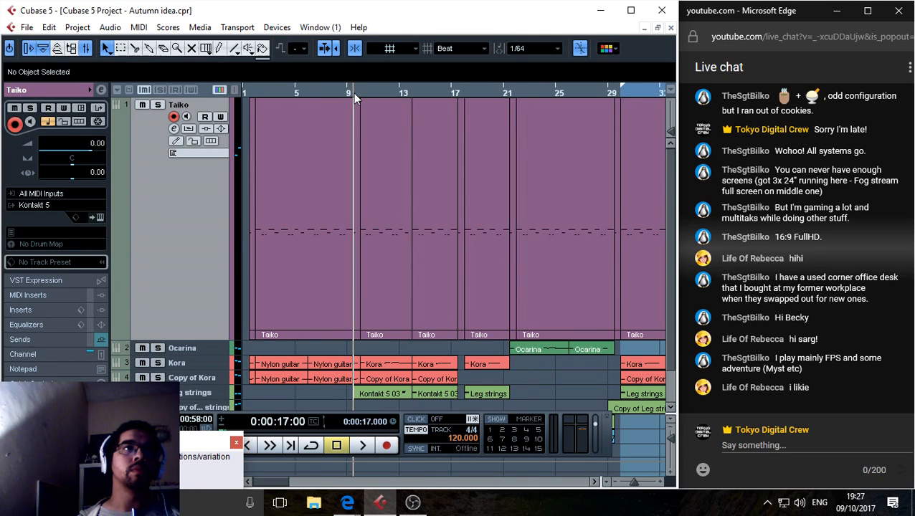
Inspect the notes of the Taiko part starting at bar 10 in the Key Editor and return to the arrangement.
key(space)
key(space)
double_click(383, 236)
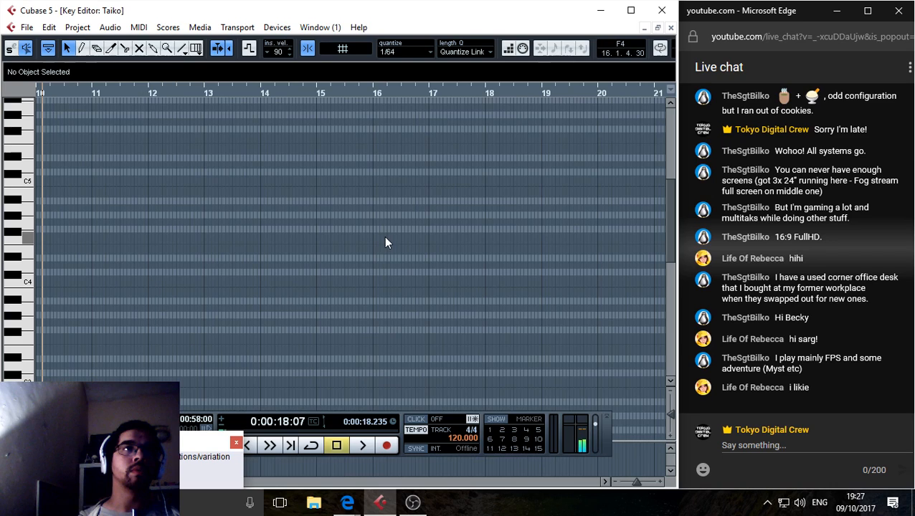
scroll(305, 284, down, 2)
drag(58, 439, 46, 246)
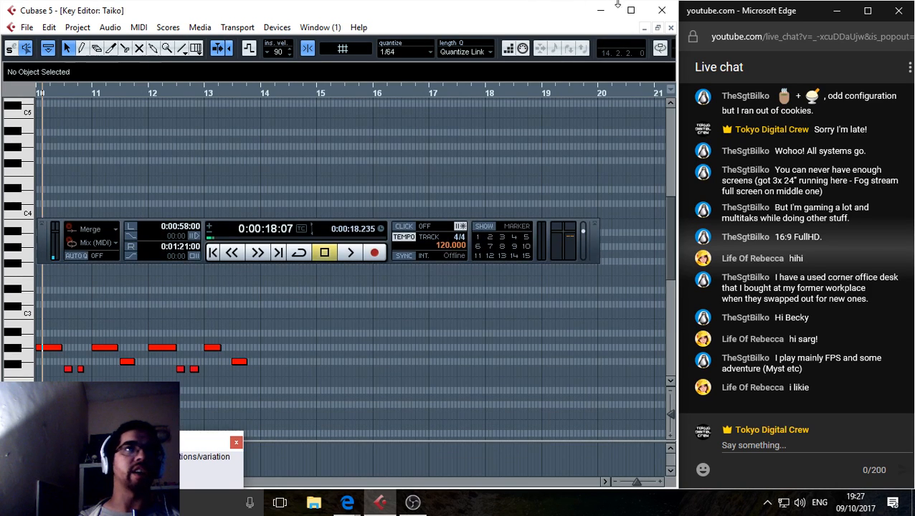
click(670, 28)
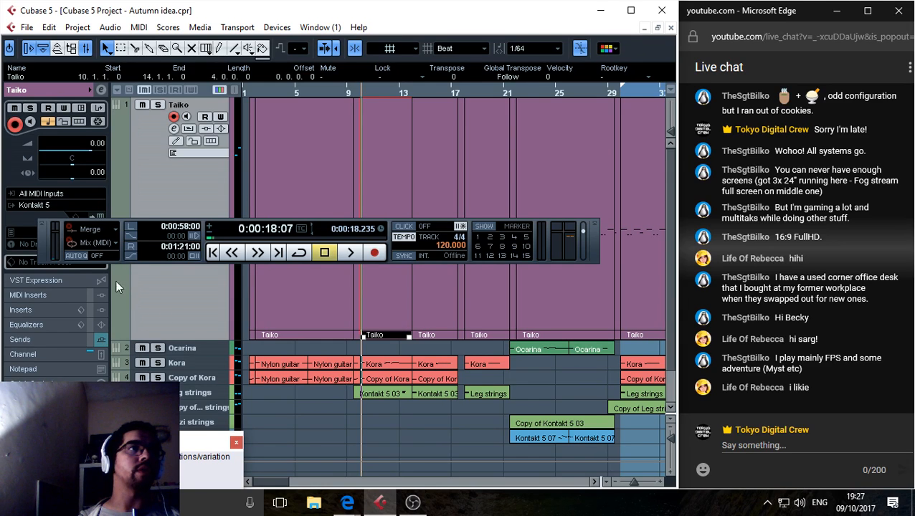
Move the transport panel below the tracks and play a few bars of the arrangement from the cursor at bar 10.
drag(45, 263, 307, 477)
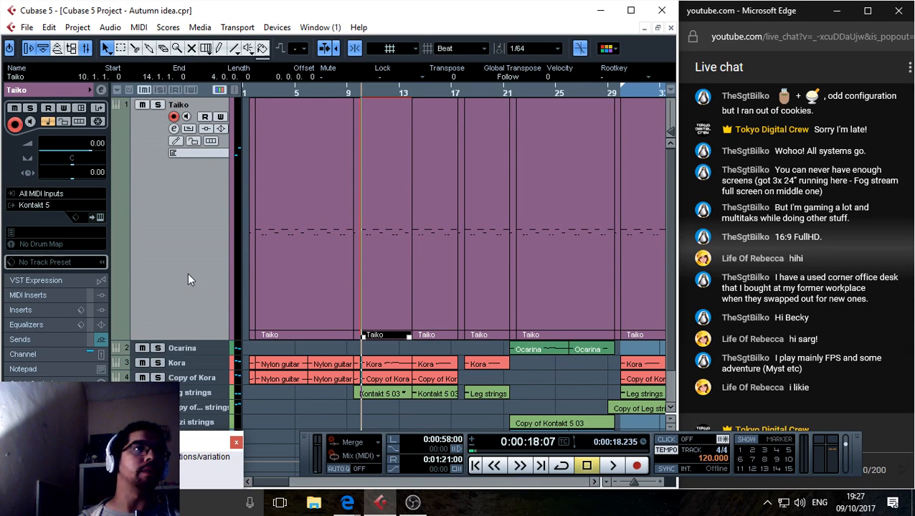
key(space)
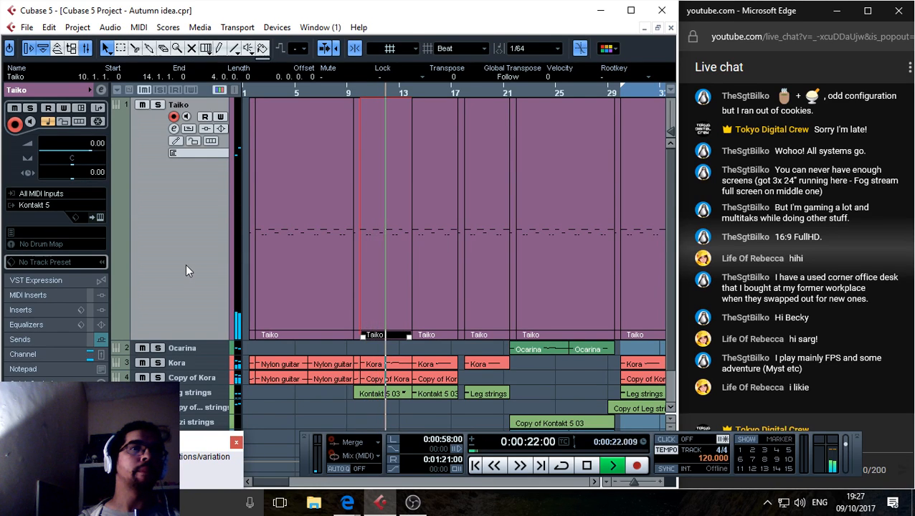
key(space)
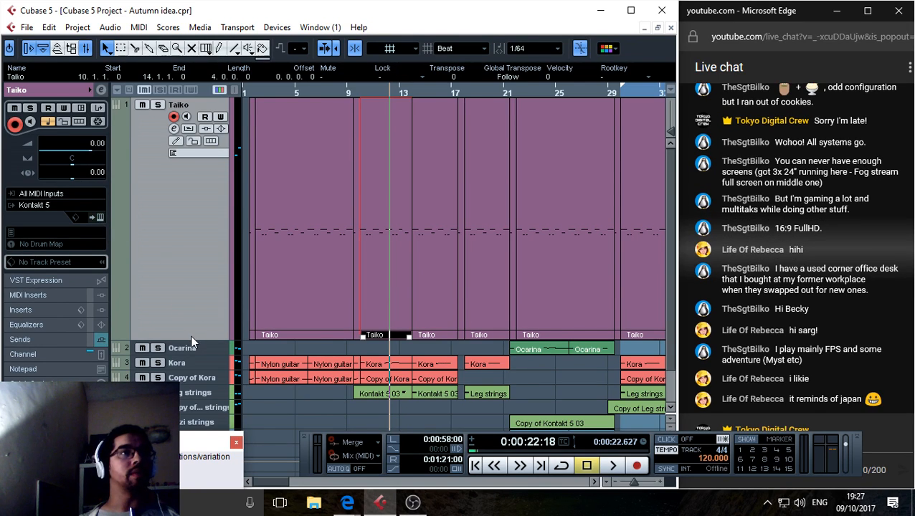
Insert the Steinberg Compressor in the Taiko track's first insert slot and move its window lower over the arrangement.
click(53, 307)
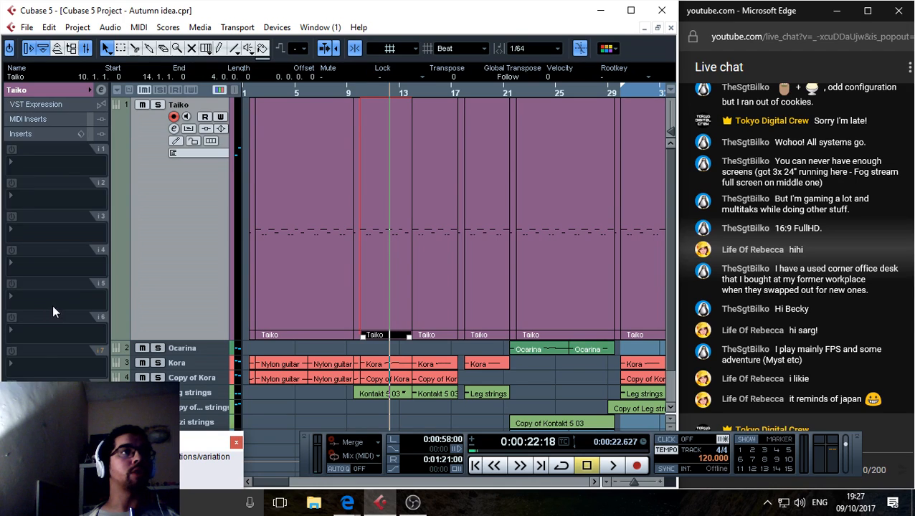
click(51, 167)
mouse_move(111, 203)
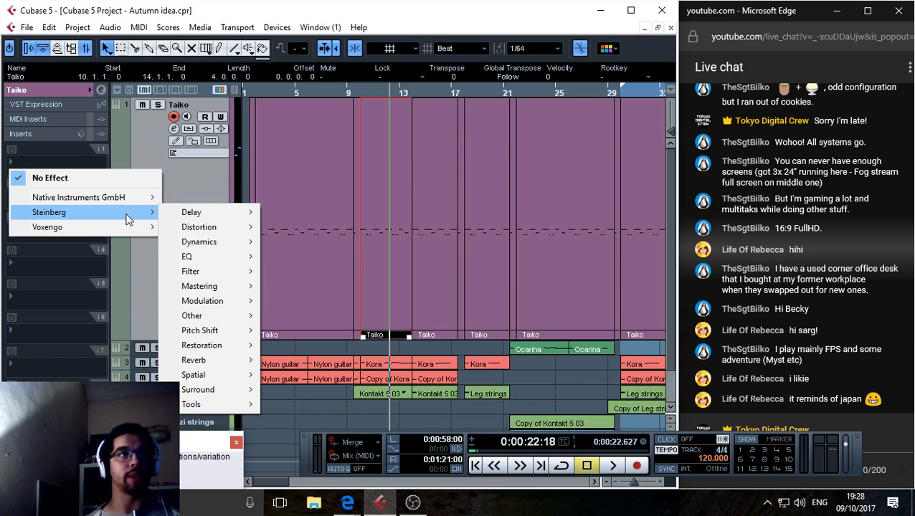
mouse_move(228, 247)
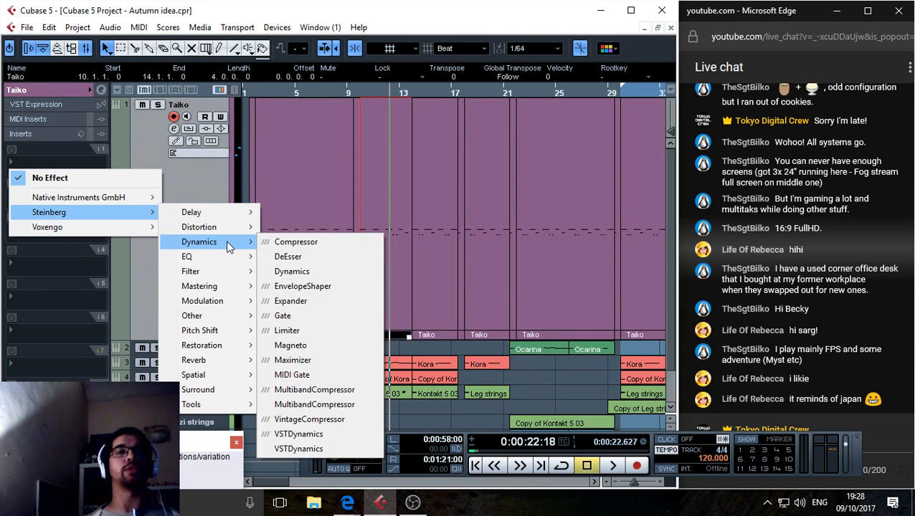
click(326, 242)
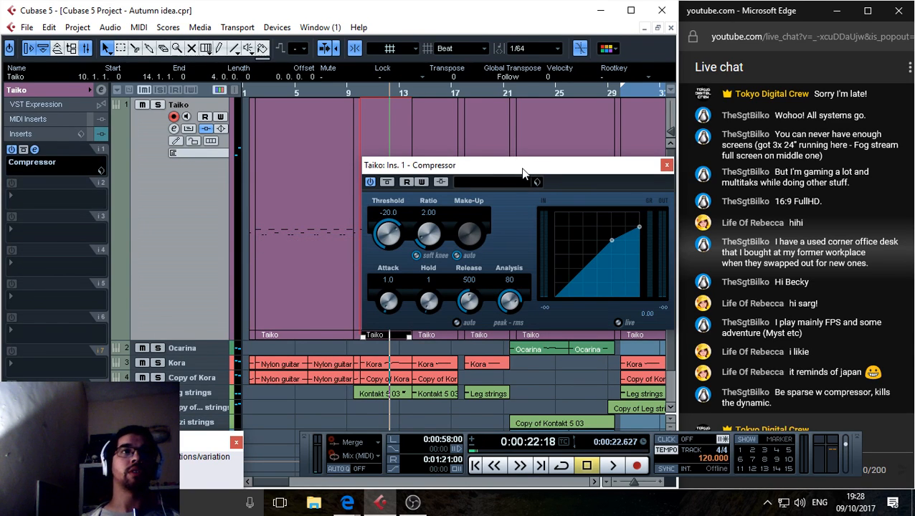
drag(570, 170, 464, 240)
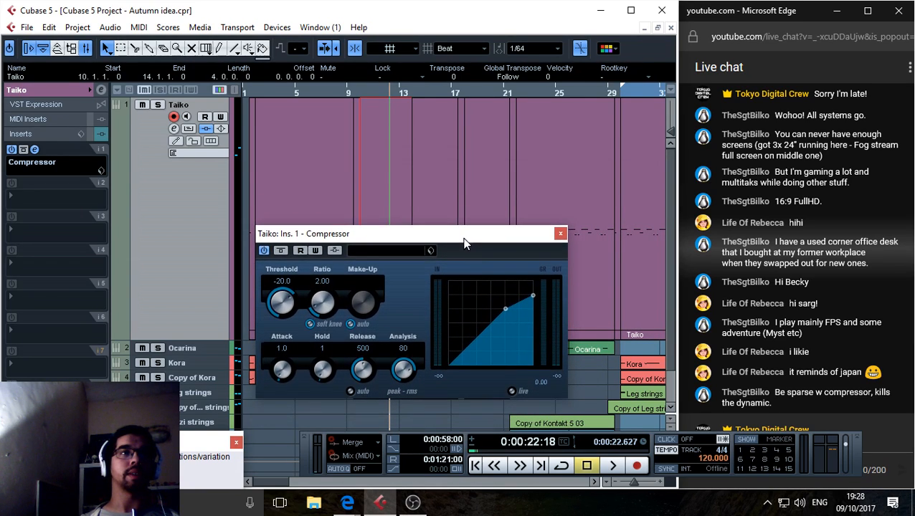
Search the Compressor presets for "kick" and load the Hard Dance Kick preset.
click(388, 250)
click(448, 300)
text(kick)
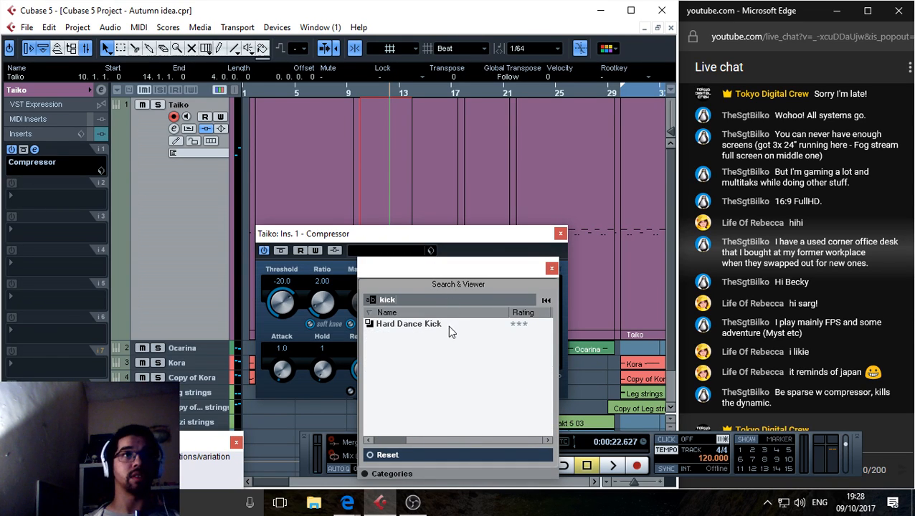
double_click(413, 327)
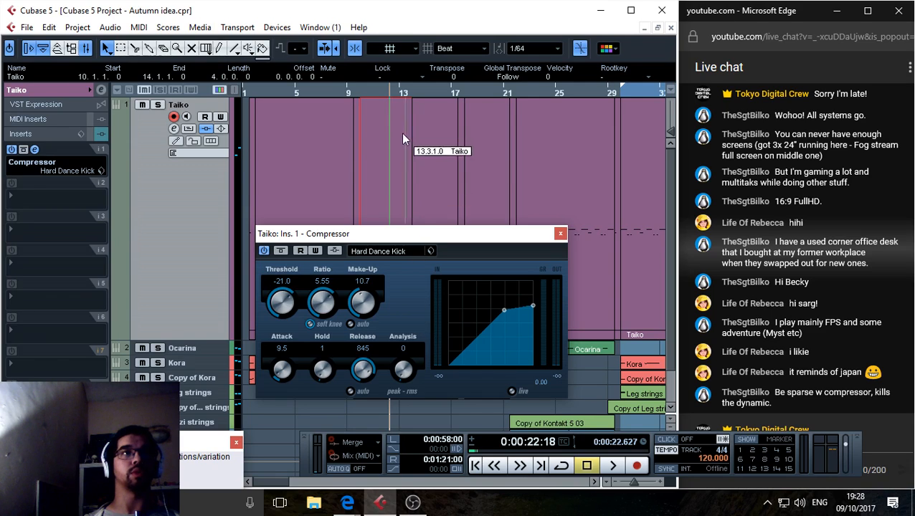
Play the arrangement to audition the compressed Taiko, close the Compressor window, and stop playback.
click(361, 89)
key(space)
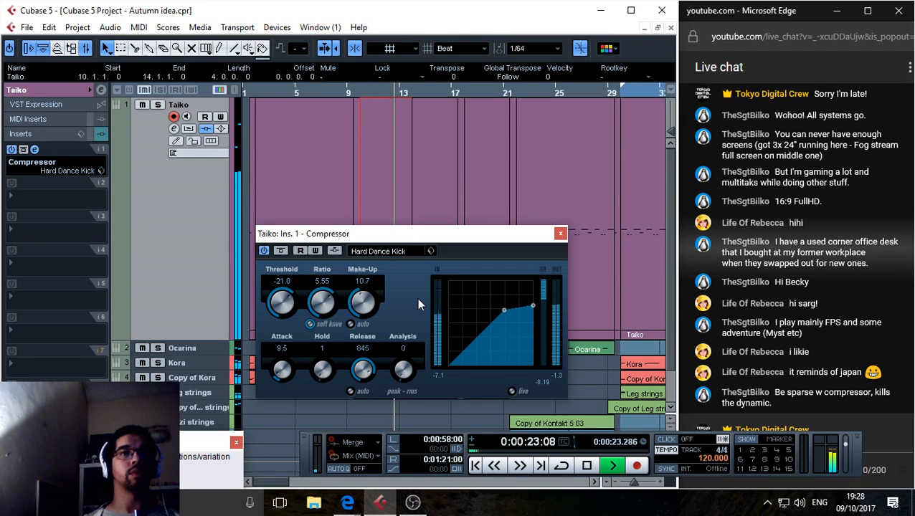
click(560, 234)
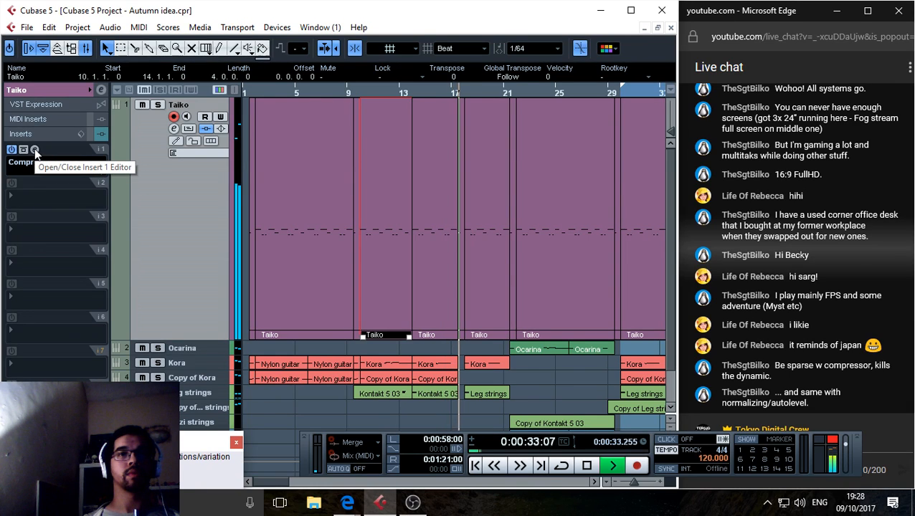
key(space)
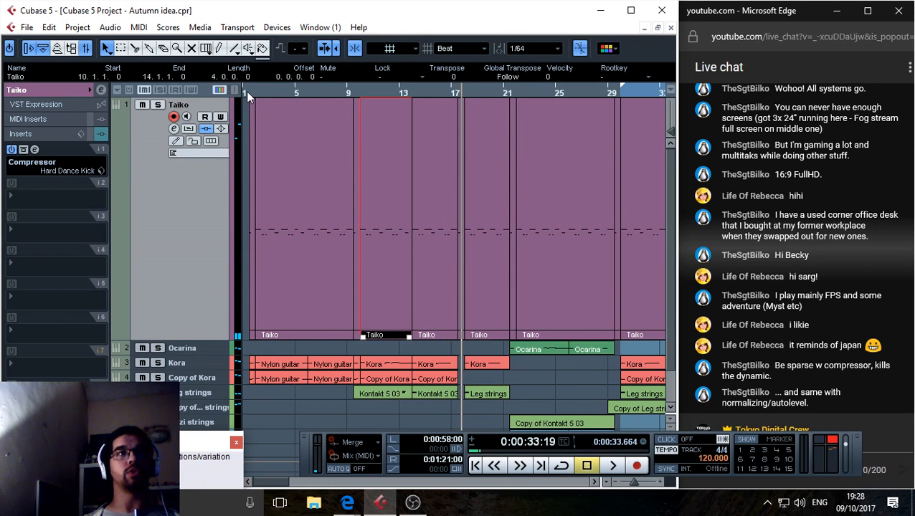
key(space)
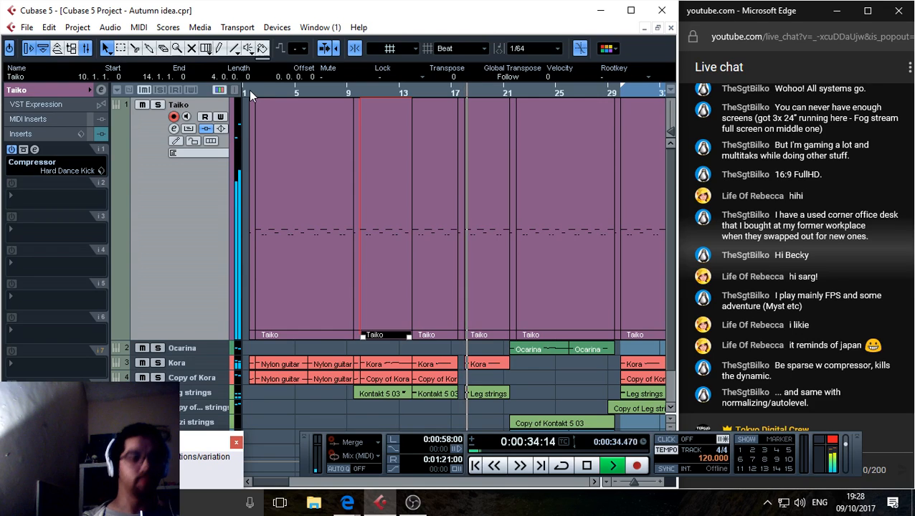
key(space)
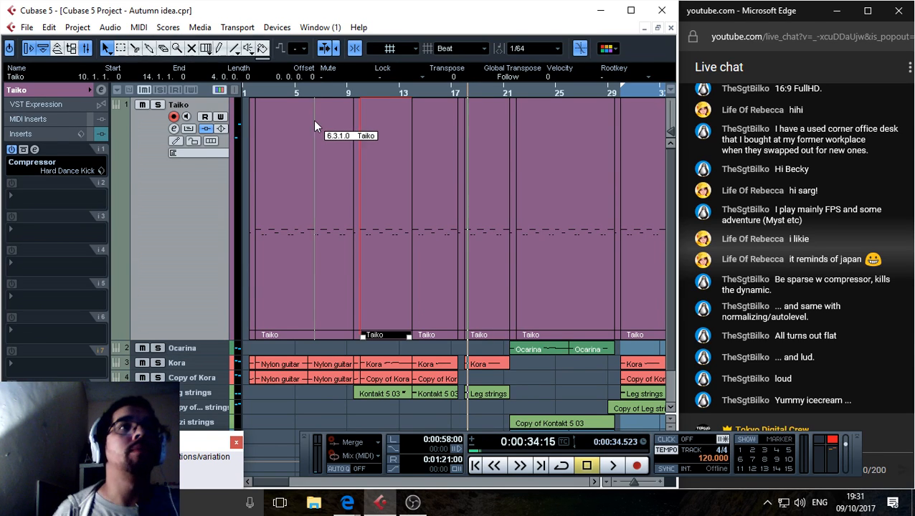
Play the arrangement from bar 1 and return the Inspector to the Taiko track's general settings.
click(249, 93)
click(247, 92)
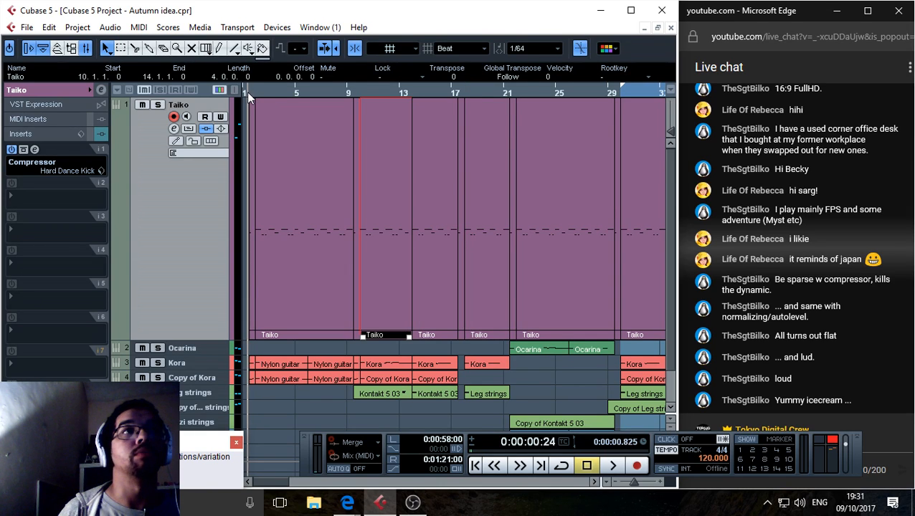
key(space)
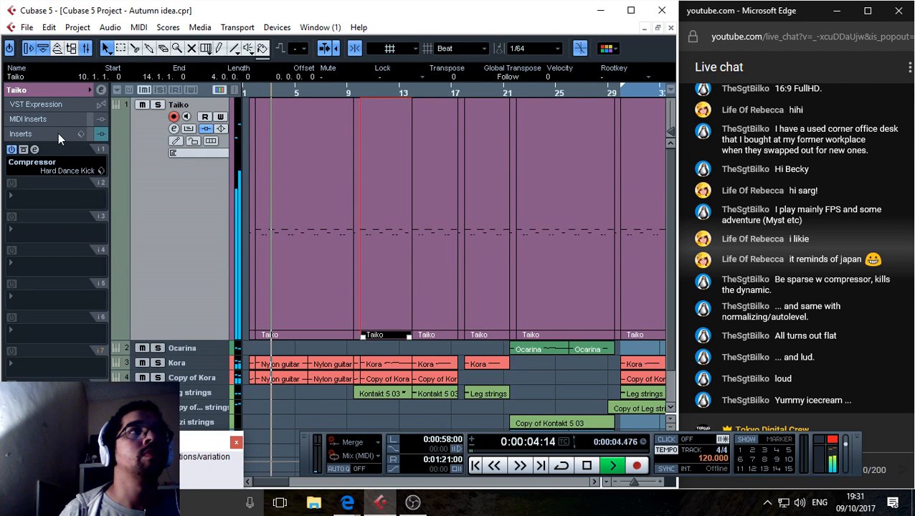
click(49, 89)
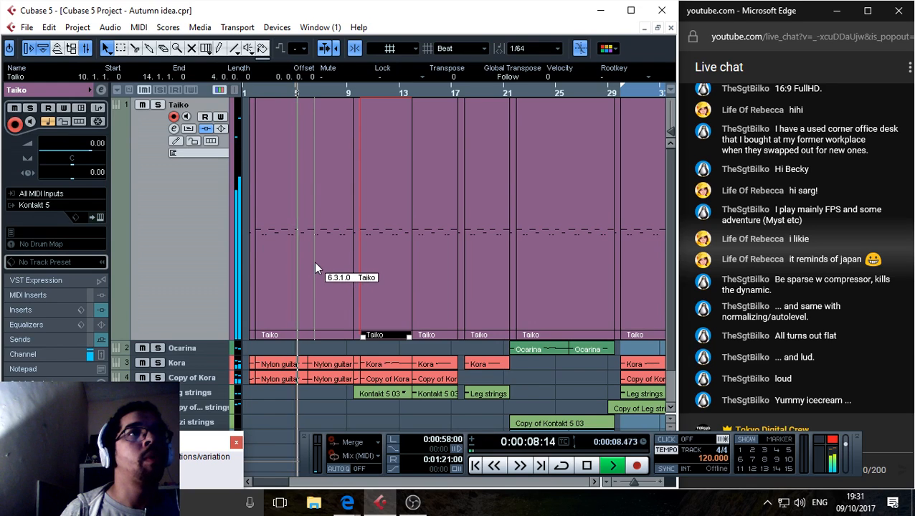
Reduce the Taiko track's height and add one instrument track with Kontakt 5 below it.
drag(203, 340, 176, 199)
right_click(175, 184)
mouse_move(302, 198)
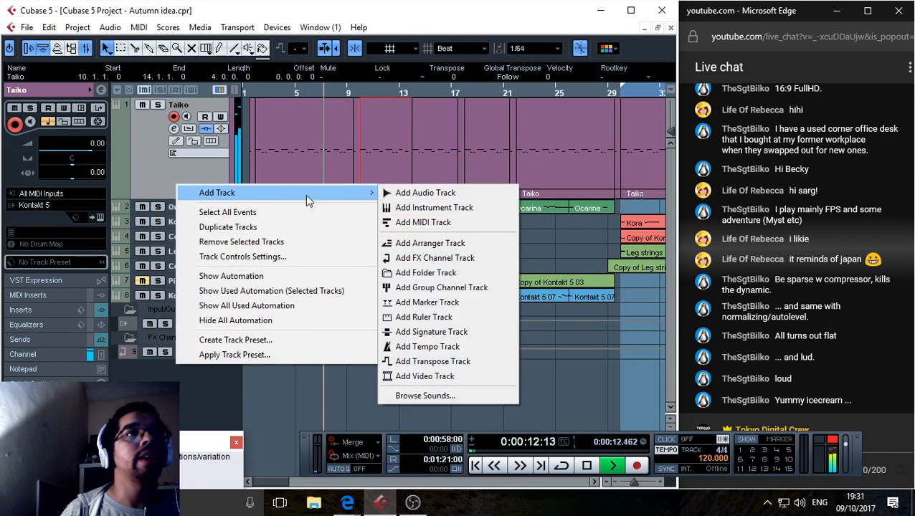
click(437, 207)
click(479, 260)
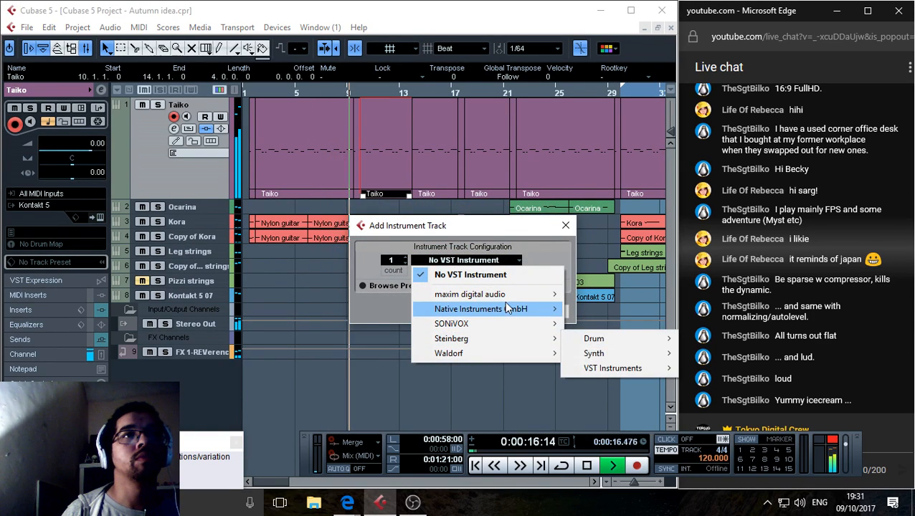
mouse_move(512, 309)
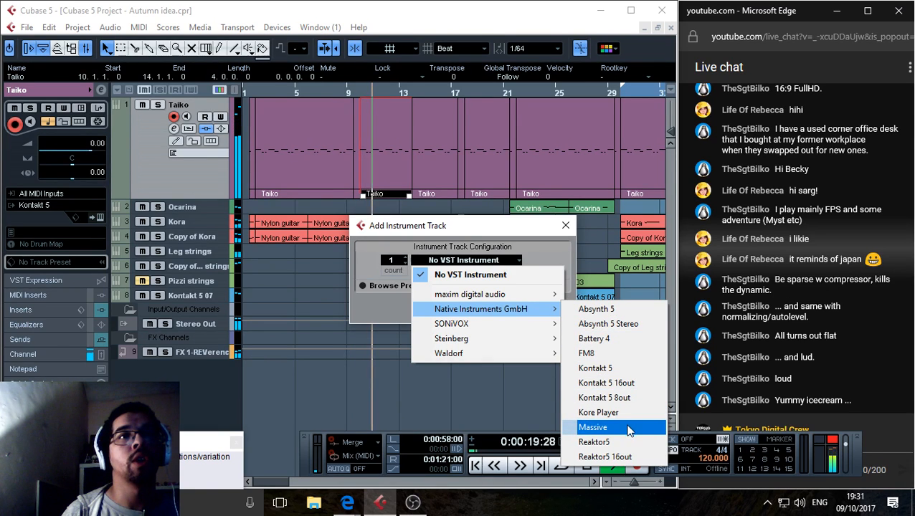
click(623, 369)
click(481, 312)
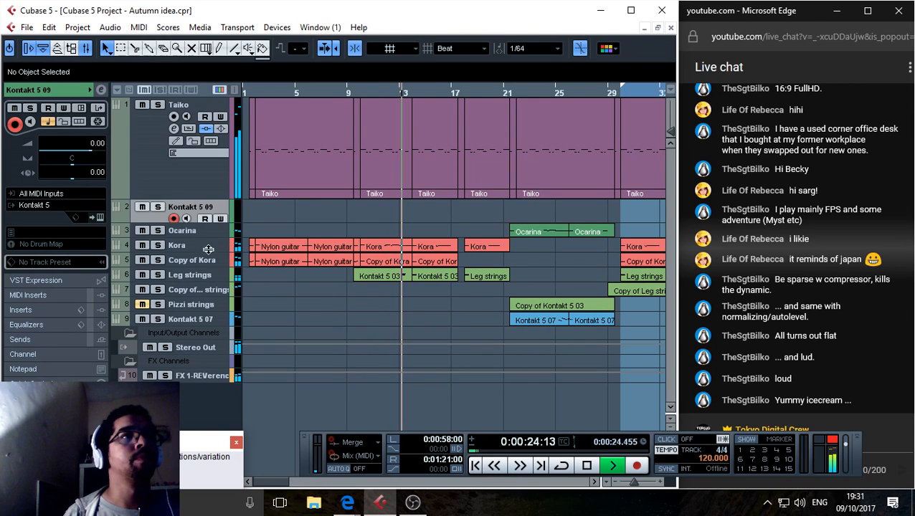
Shrink the Taiko track's row and enlarge the new Kontakt 5 track in the arrangement.
drag(204, 199, 206, 129)
click(201, 139)
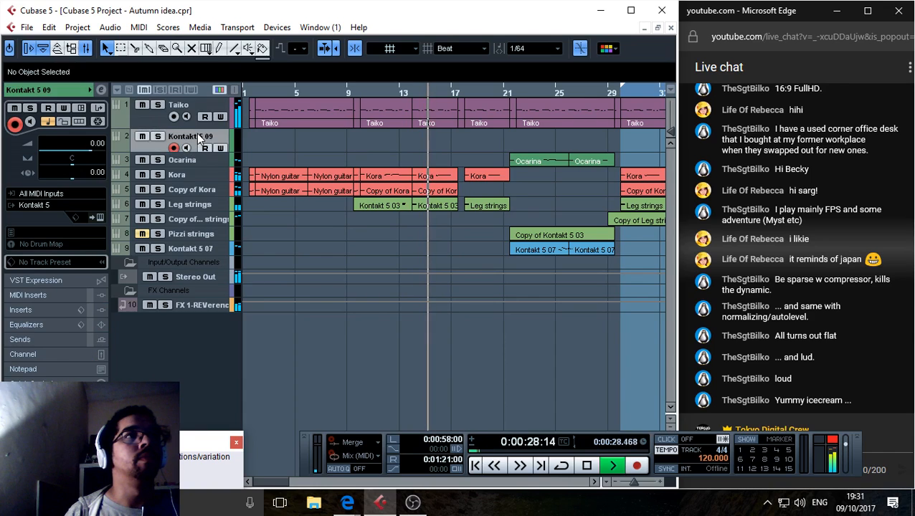
key(z)
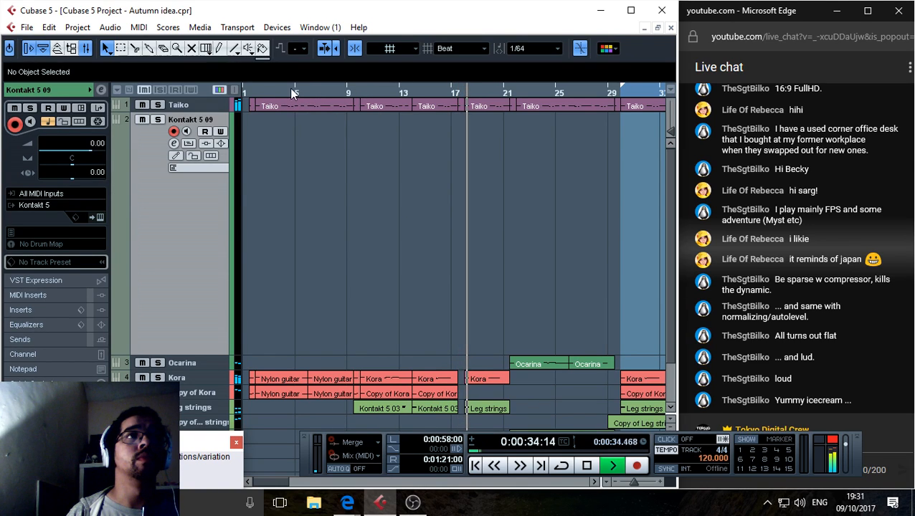
Restart playback from bar 1 and create an empty part on the new Kontakt 5 track spanning the Taiko part from 2.1.1.0 to 9.3.1.0.
click(249, 91)
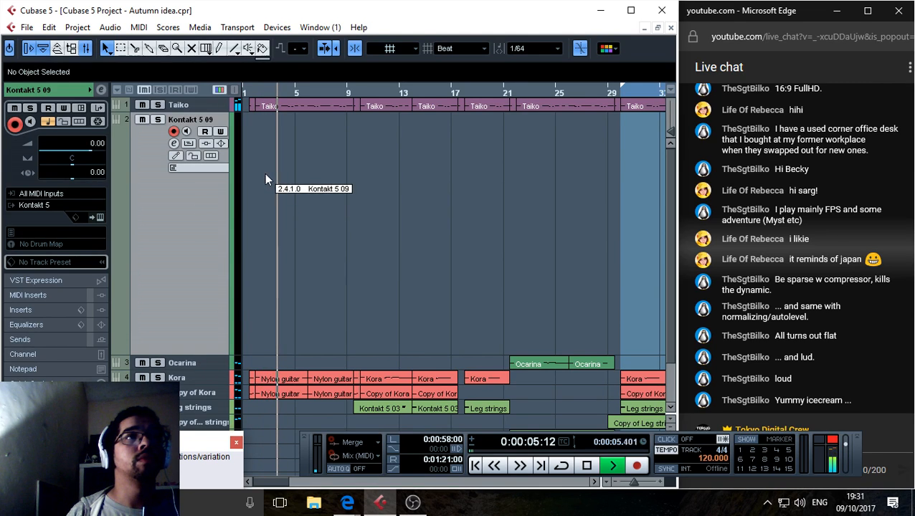
click(286, 104)
drag(286, 105, 290, 309)
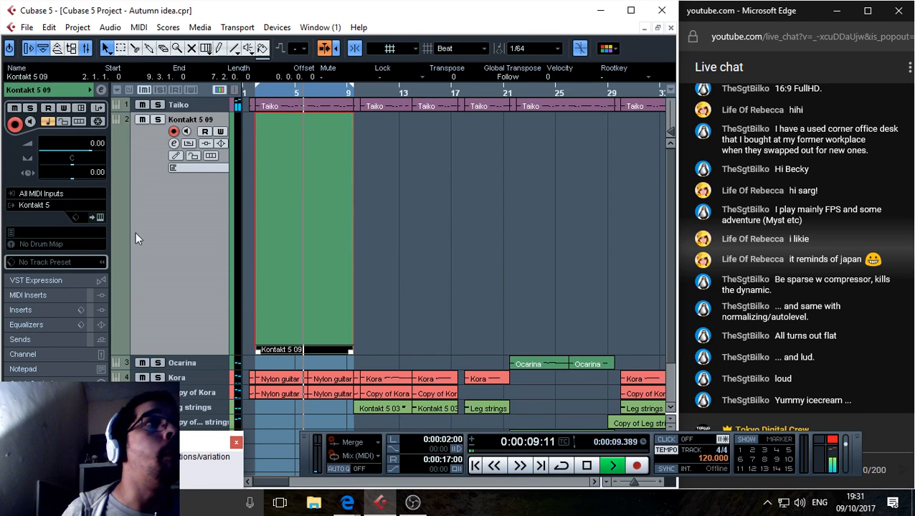
Open the new track's Kontakt 5 instrument and browse the West Africa library's Percussion Ensemble (12) instruments.
click(99, 217)
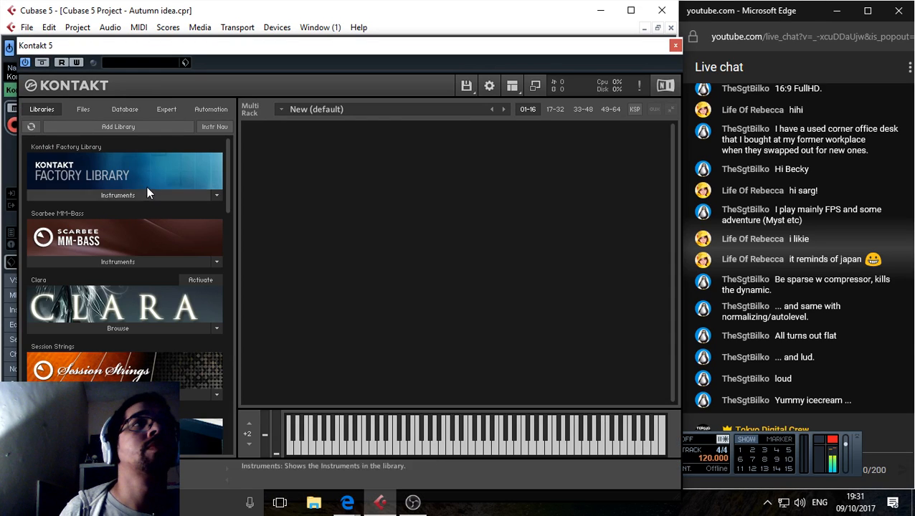
scroll(120, 230, down, 2)
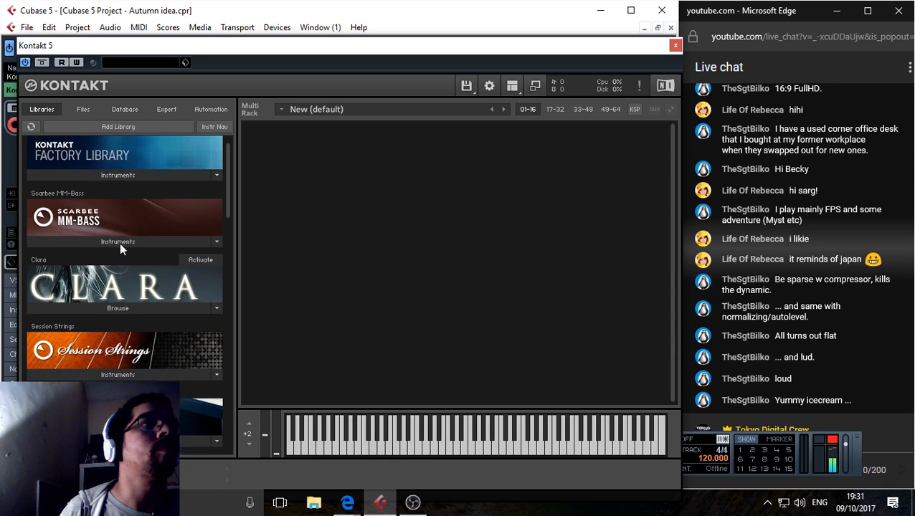
drag(224, 188, 246, 433)
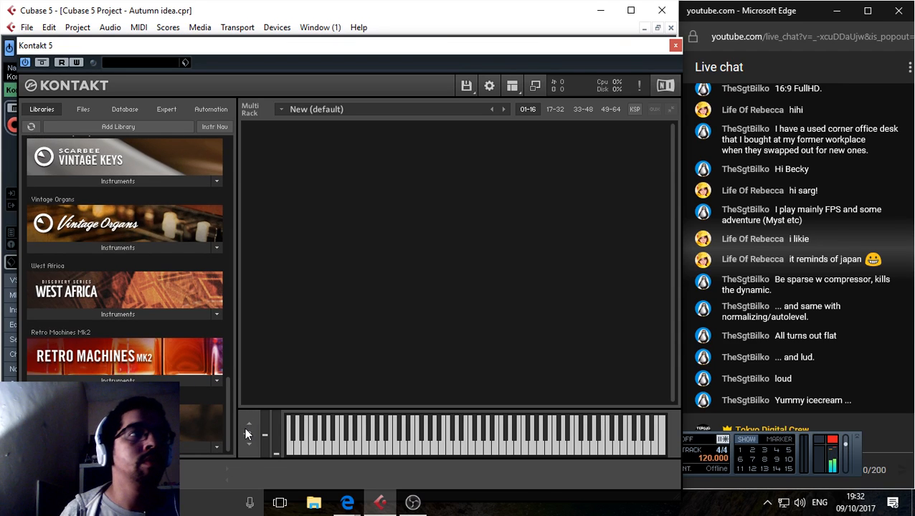
click(118, 312)
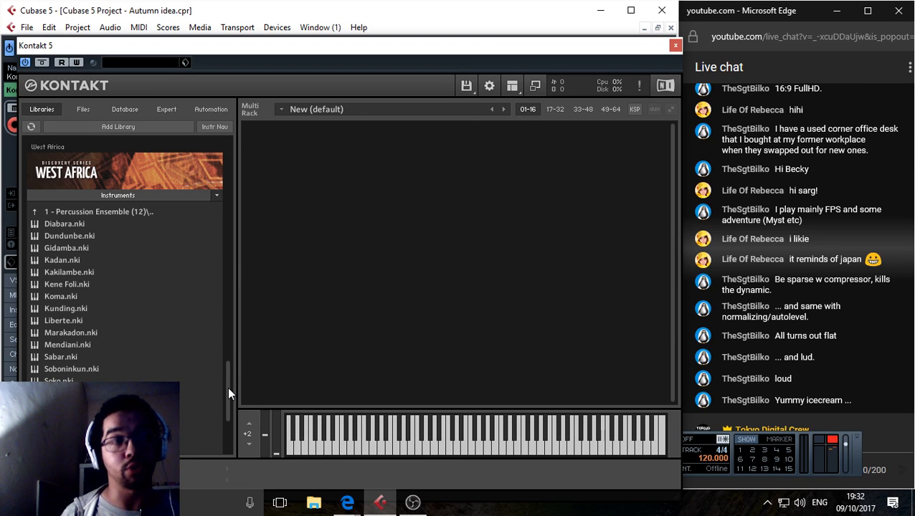
drag(227, 387, 233, 424)
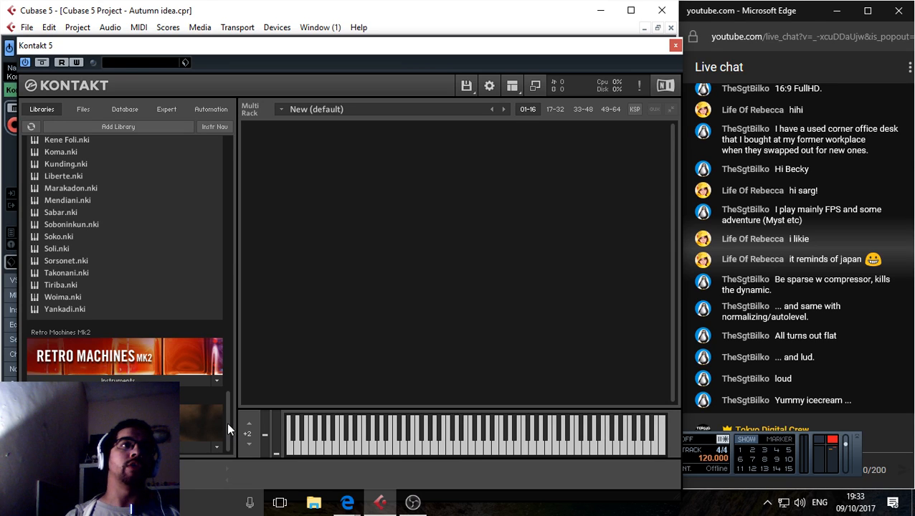
drag(227, 421, 220, 403)
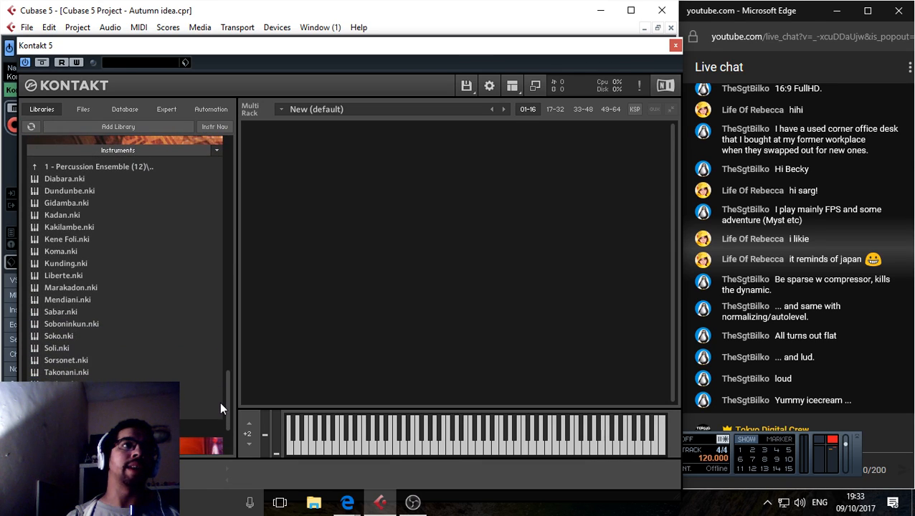
click(35, 164)
scroll(117, 284, up, 1)
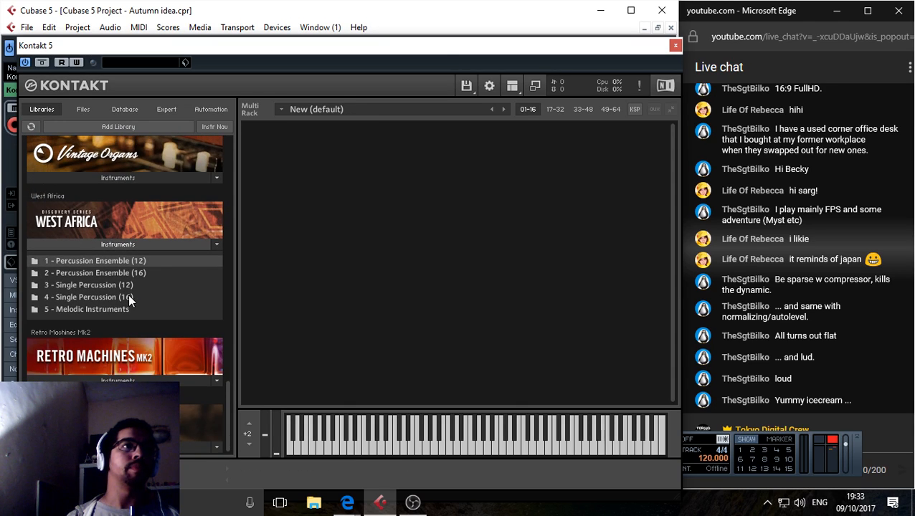
click(37, 261)
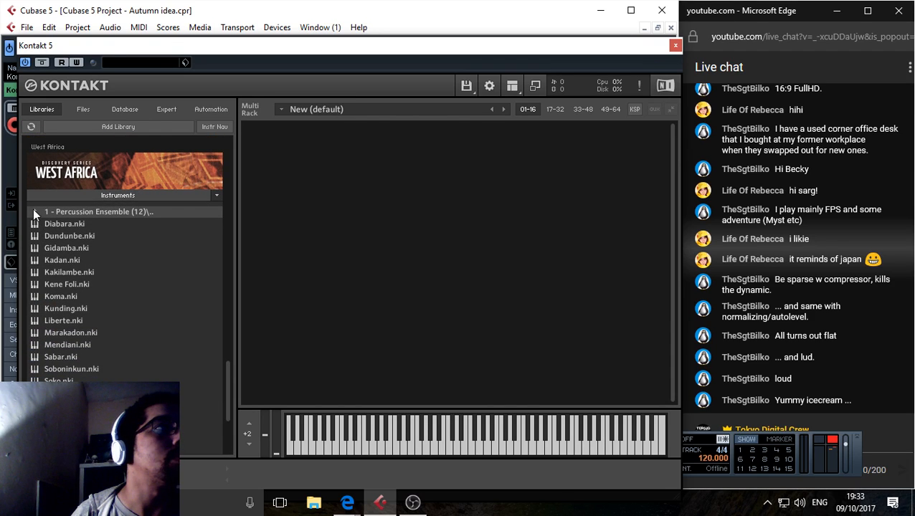
click(34, 211)
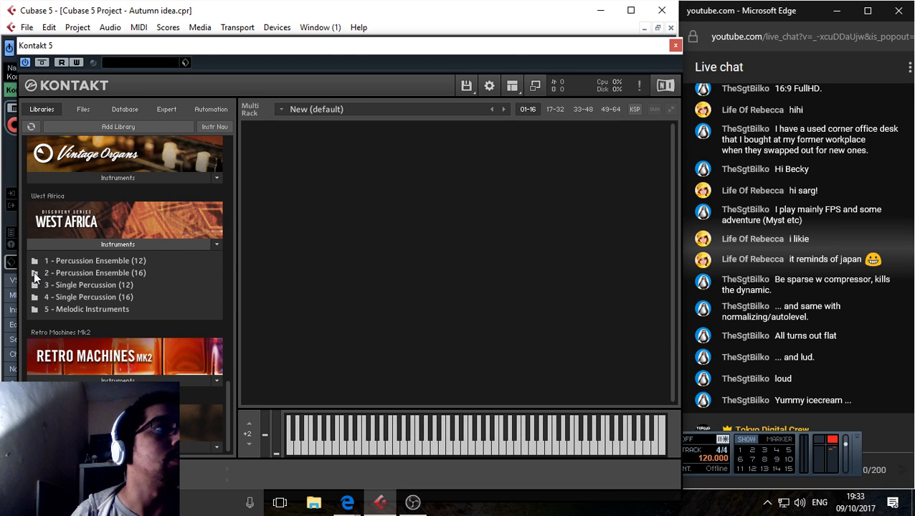
Load the Kassa Ni Soro instrument from the West Africa library's Percussion Ensemble (16) folder.
click(33, 273)
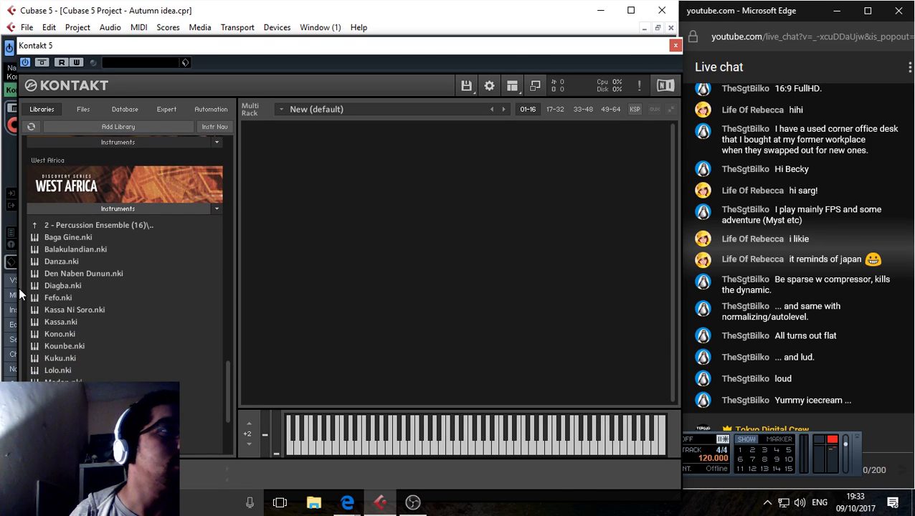
click(56, 314)
double_click(55, 314)
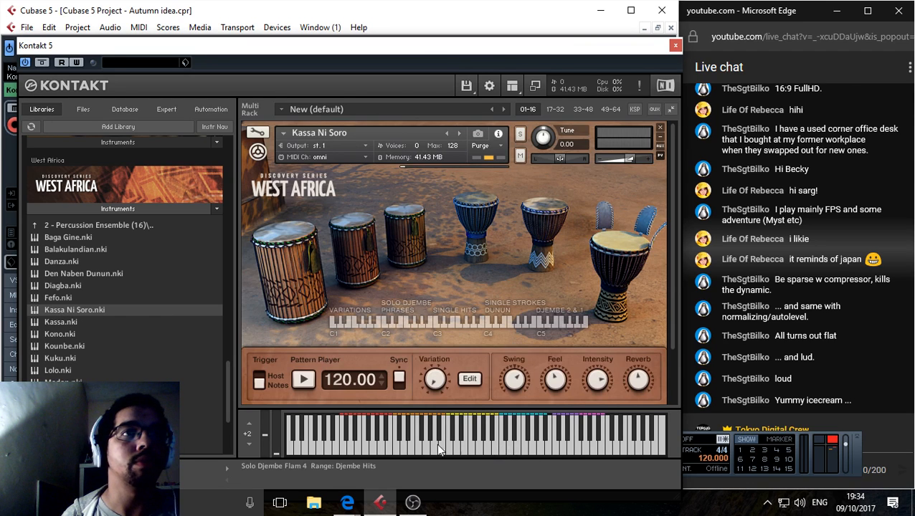
Audition the patterns, solo djembe phrases and single hits of Kassa Ni Soro on the virtual keyboard.
click(364, 444)
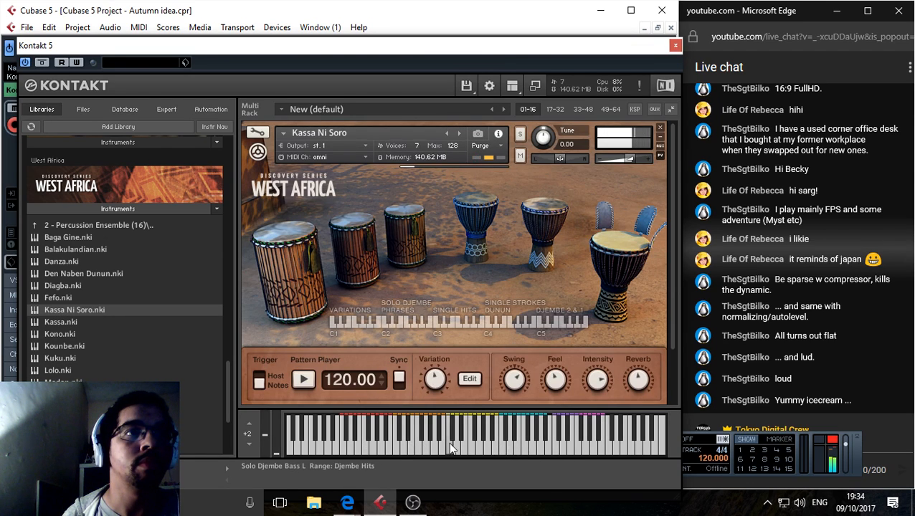
click(361, 448)
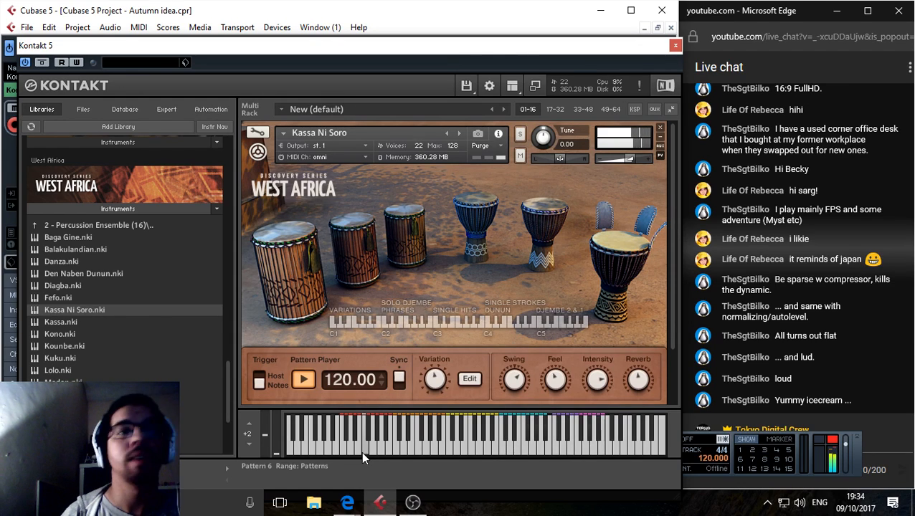
click(413, 452)
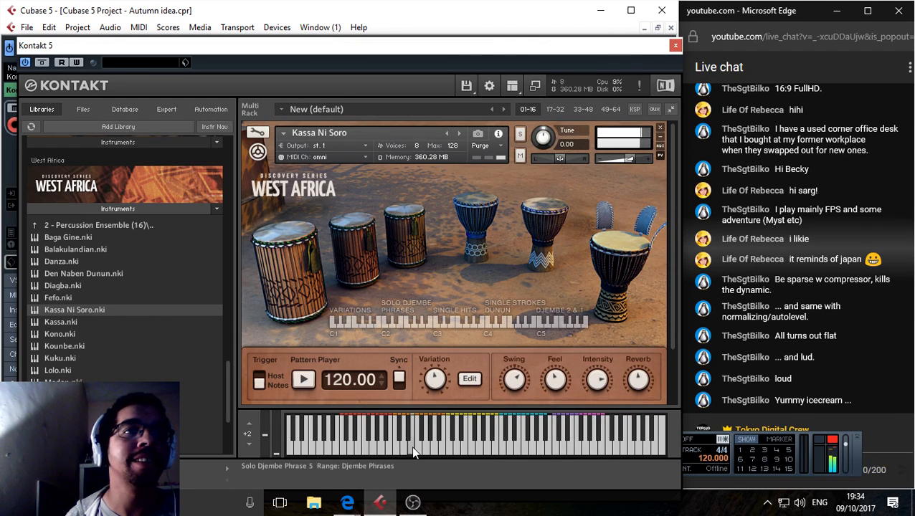
click(447, 448)
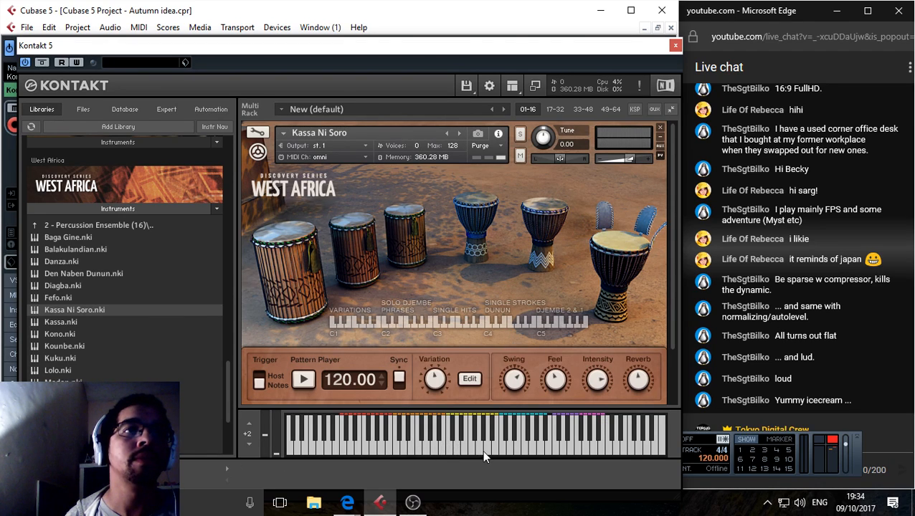
click(480, 450)
click(492, 449)
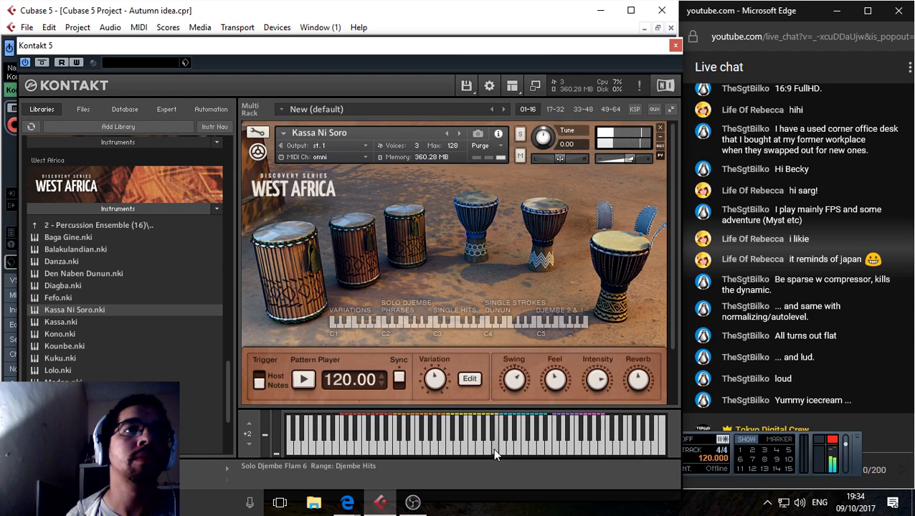
click(489, 437)
click(518, 446)
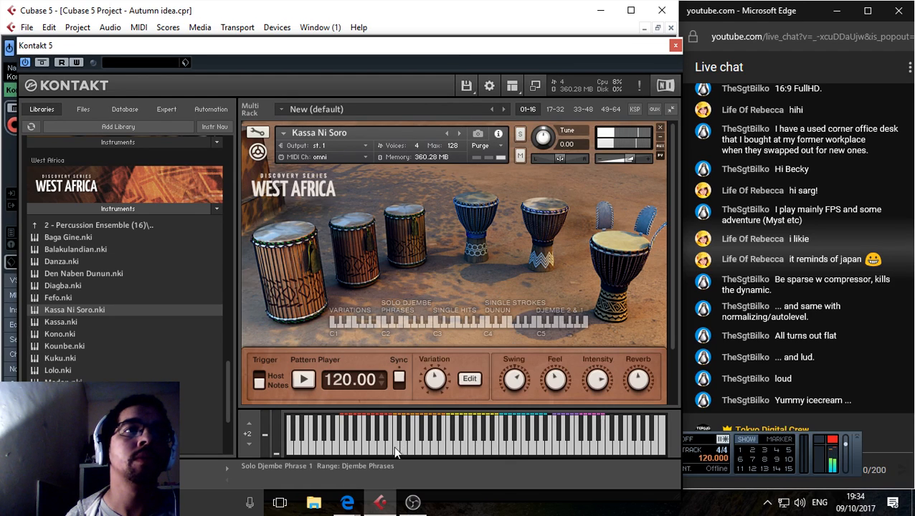
click(415, 448)
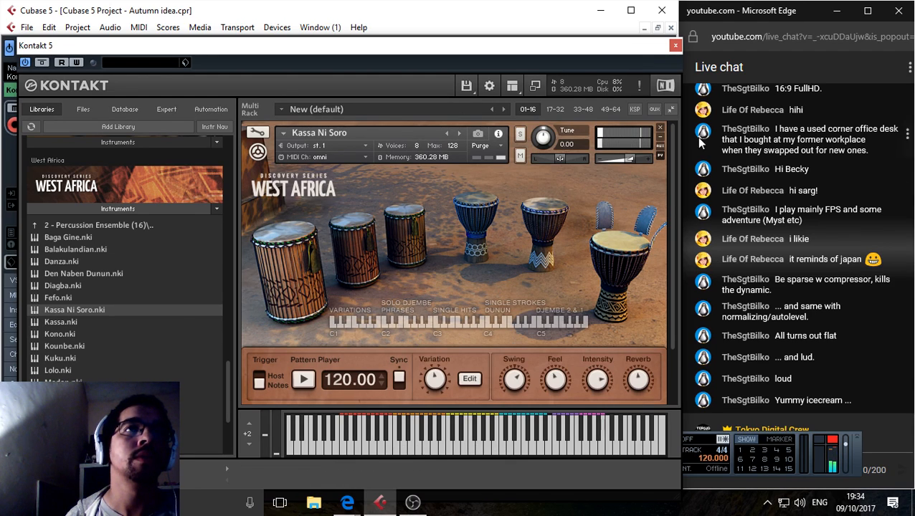
Remove the Kassa Ni Soro instrument from the rack and collapse the West Africa library.
click(659, 128)
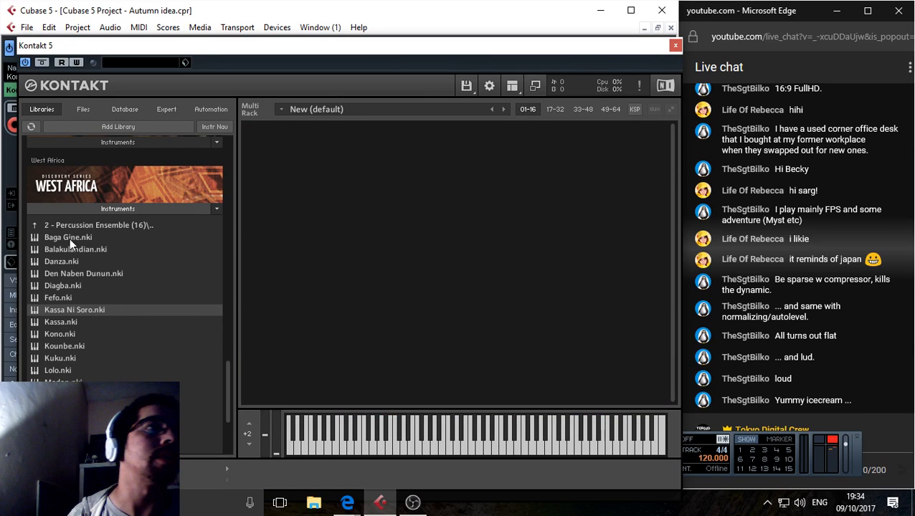
click(40, 225)
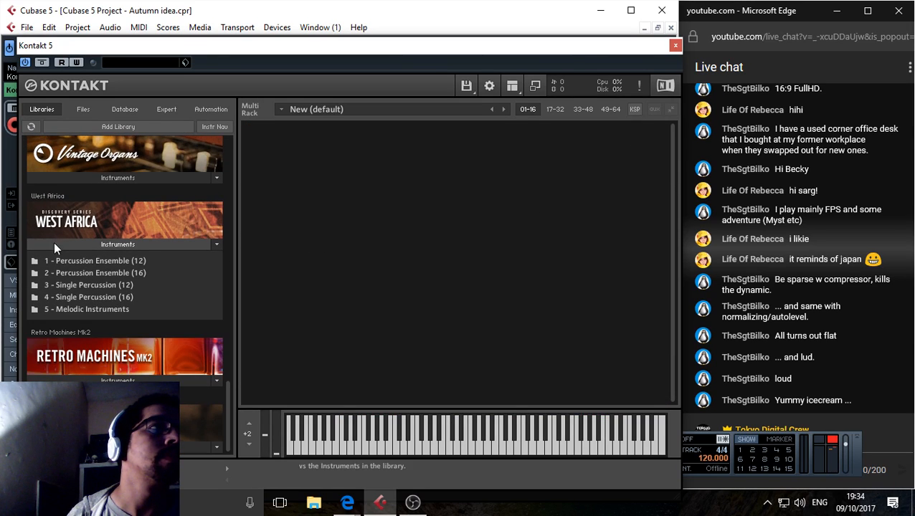
click(55, 244)
Show the instruments in the Kontakt Factory Library's Orchestral folder 5 - Orchestral Percussion.
scroll(55, 245, up, 3)
drag(228, 374, 223, 137)
click(112, 196)
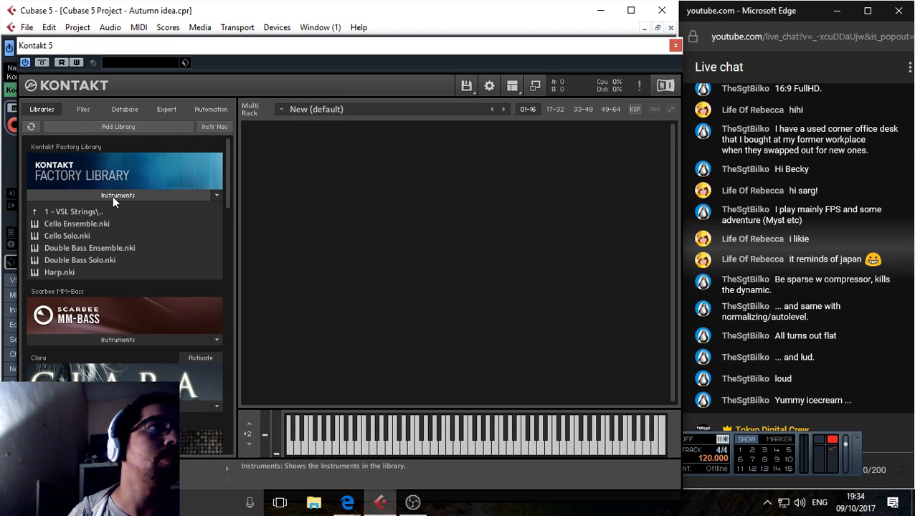
click(35, 211)
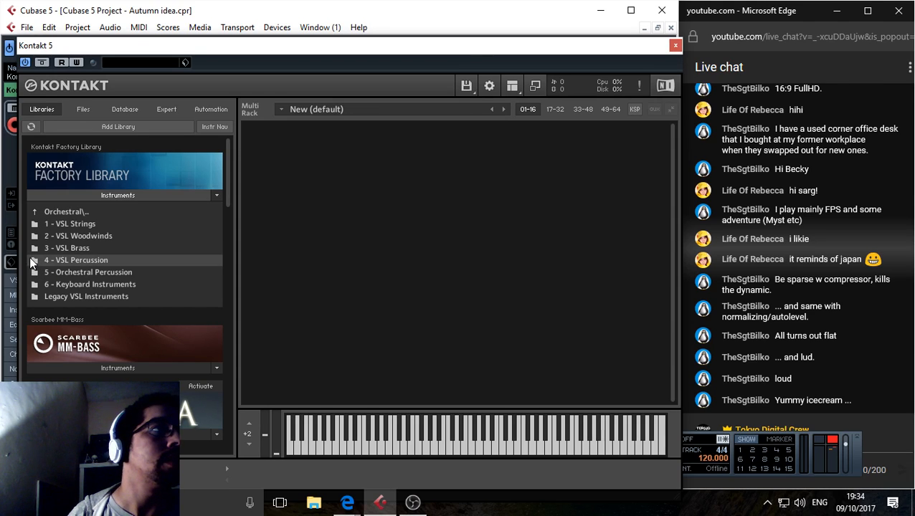
click(36, 275)
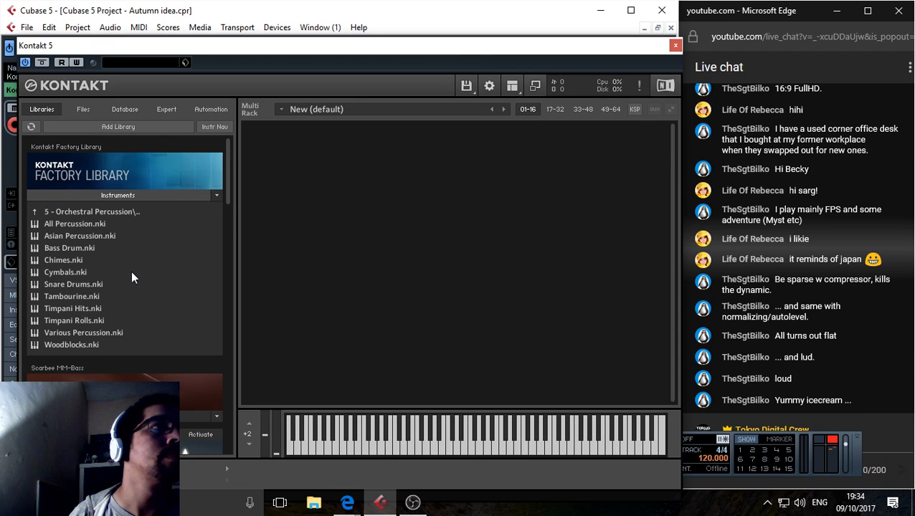
Load the Cymbals instrument and audition its middle and low notes on the virtual keyboard.
double_click(46, 273)
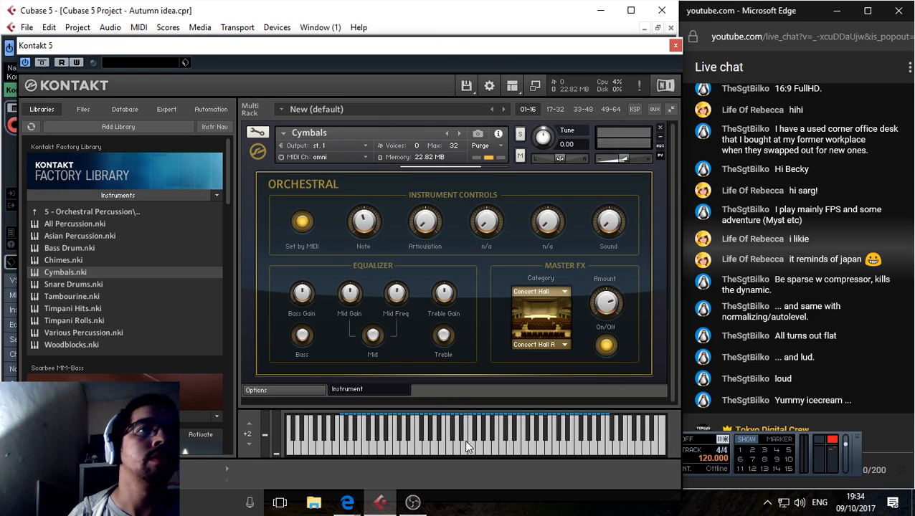
click(466, 451)
click(476, 452)
click(403, 452)
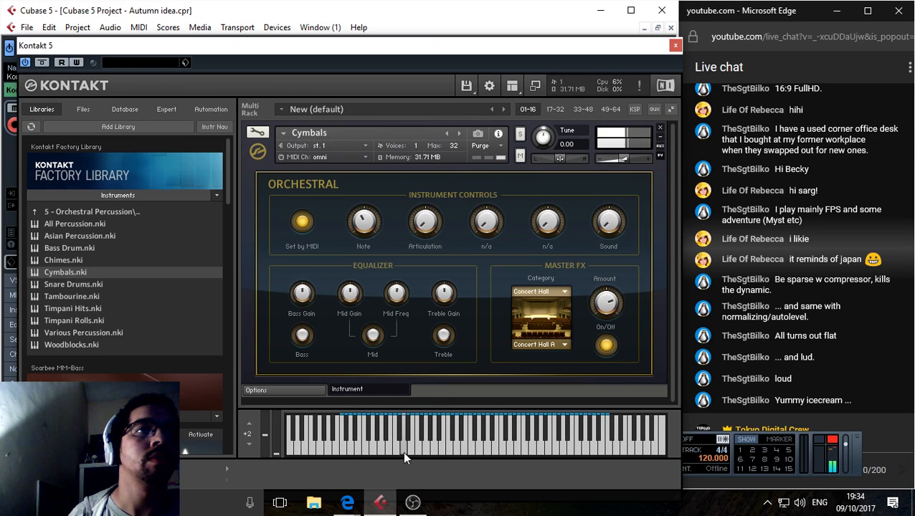
click(367, 452)
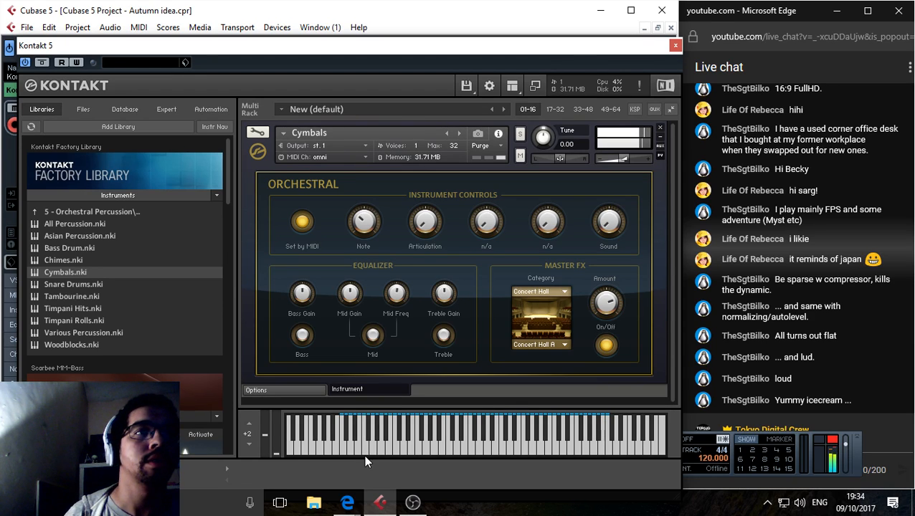
click(345, 450)
click(345, 449)
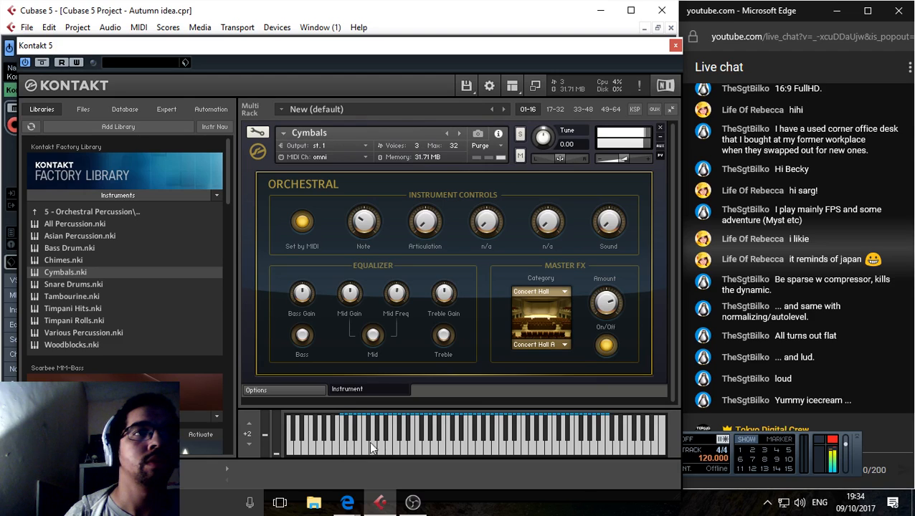
Audition the high notes of Cymbals and remove the instrument from the rack.
click(538, 451)
click(563, 452)
click(583, 452)
click(599, 451)
click(590, 453)
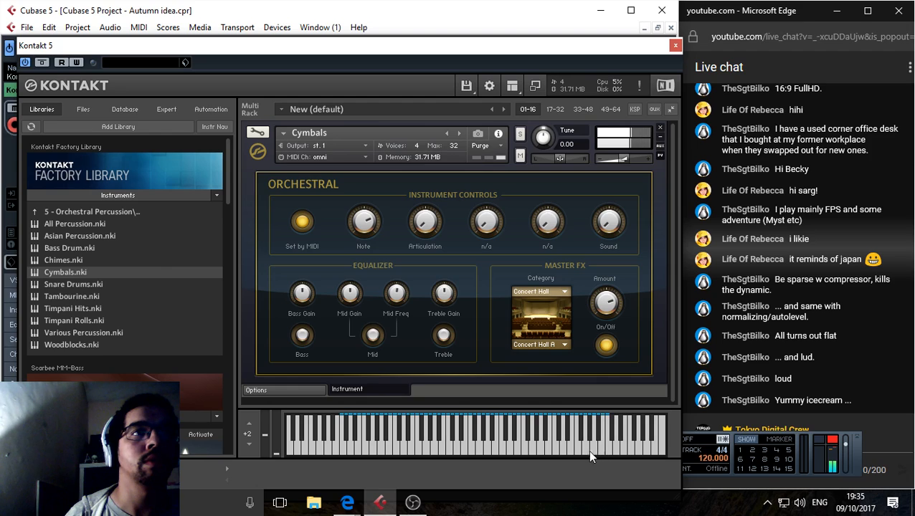
click(659, 127)
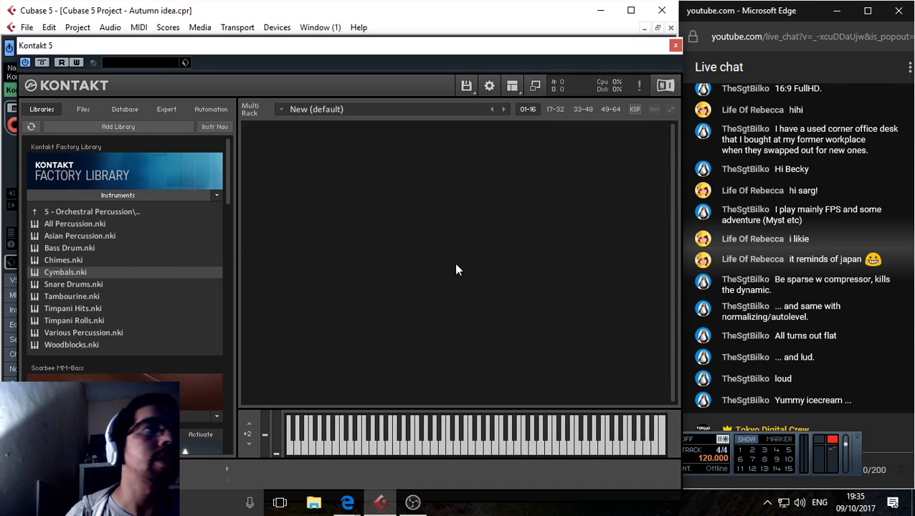
Load the Asian Percussion instrument from the Orchestral Percussion folder and audition its low notes.
double_click(67, 236)
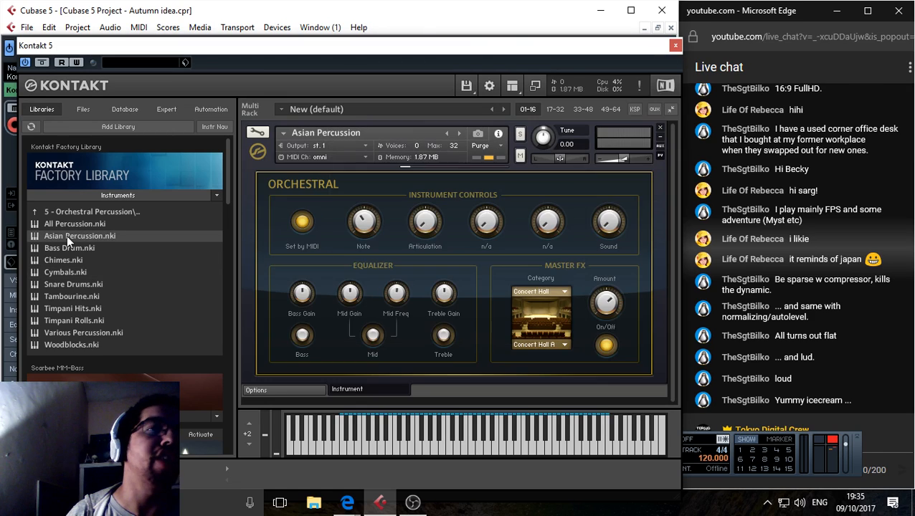
click(348, 446)
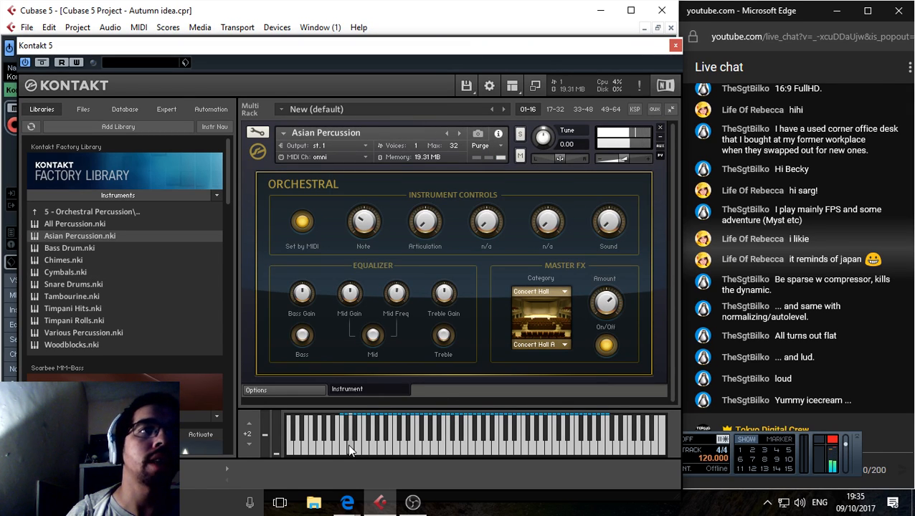
click(340, 448)
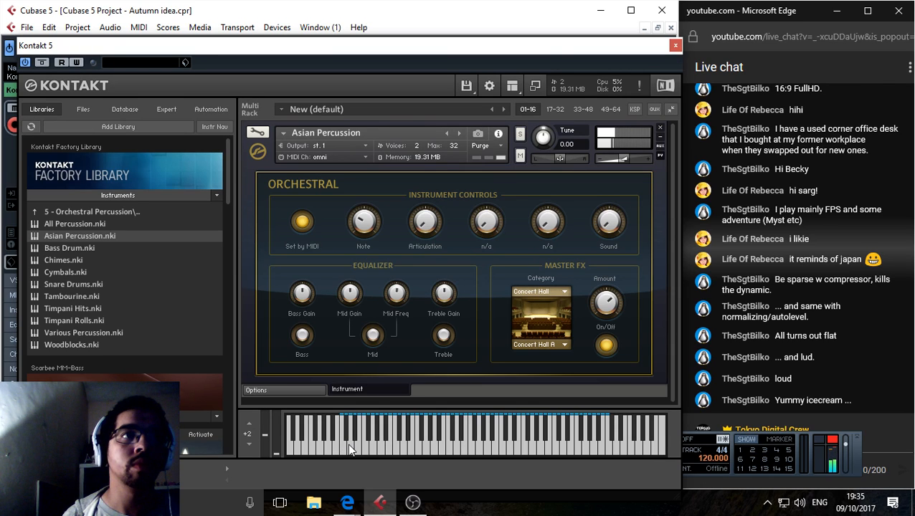
drag(387, 45, 423, 26)
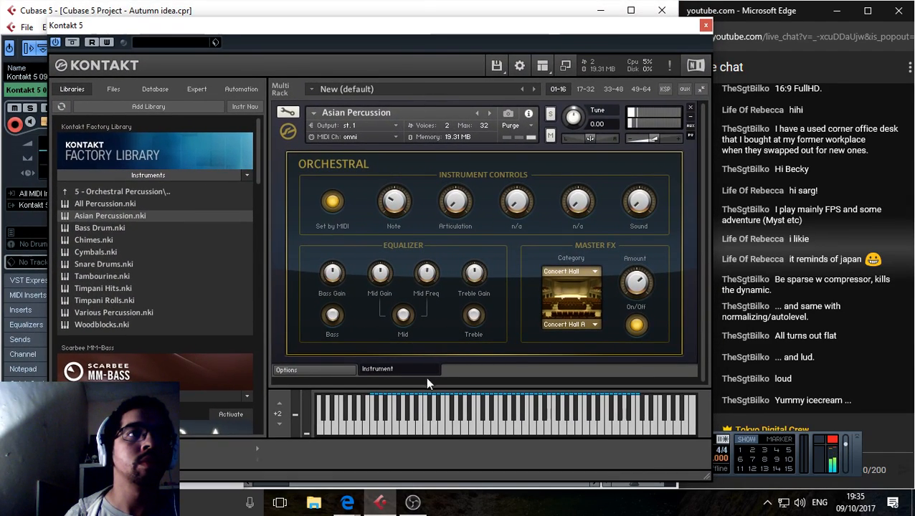
click(377, 400)
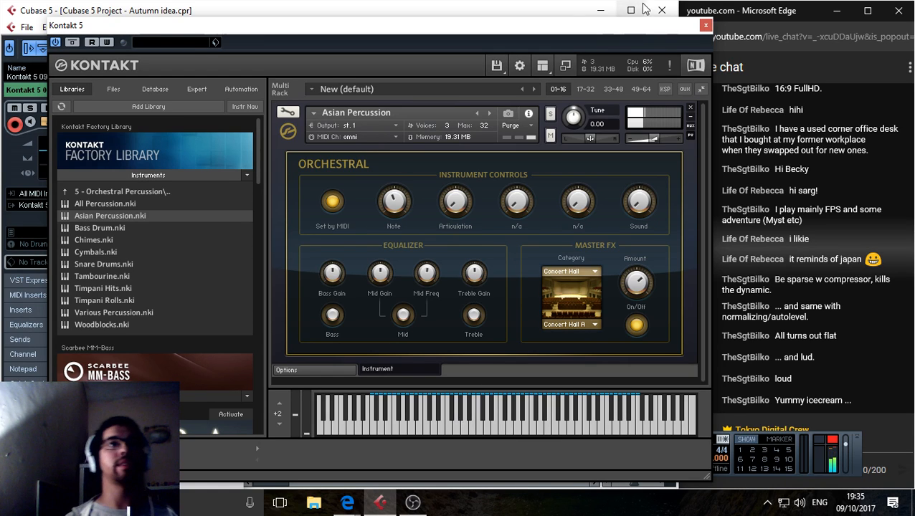
click(704, 27)
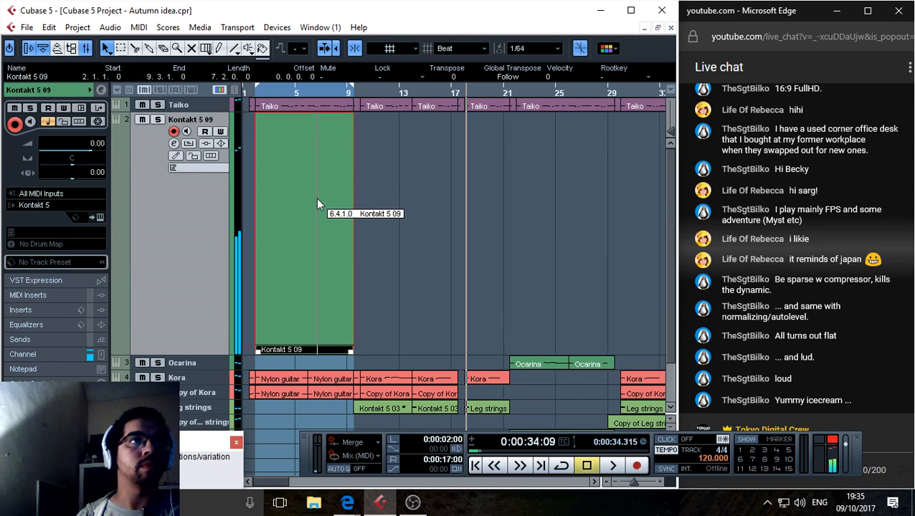
Delete the empty Kontakt 5 09 part starting at bar 2 and play the project from near the start.
key(Delete)
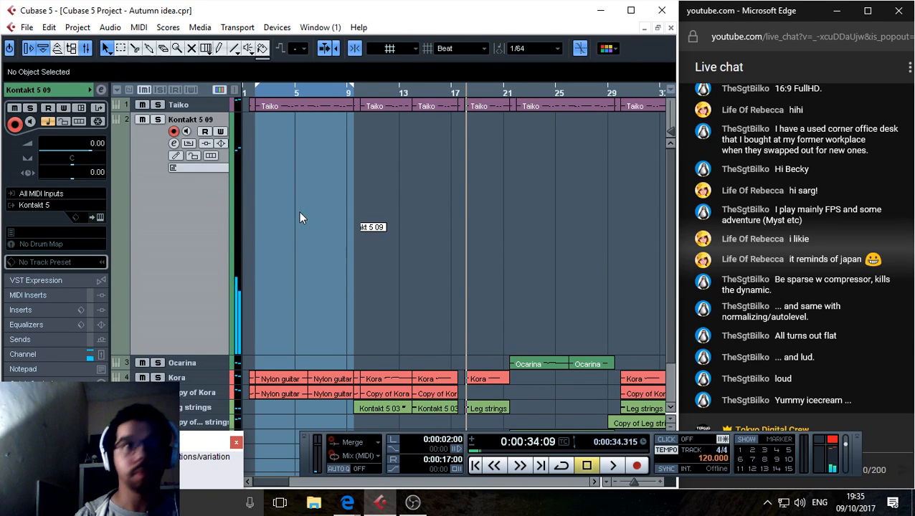
click(247, 93)
drag(247, 94, 245, 97)
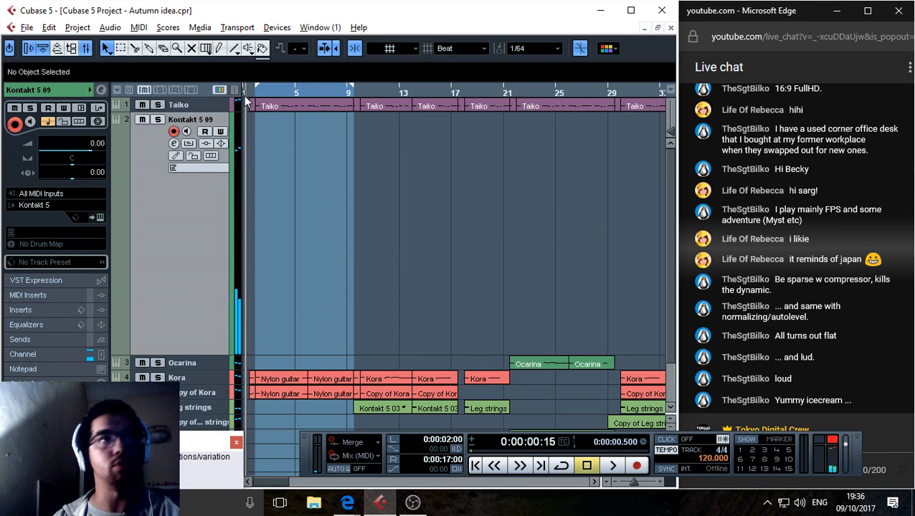
key(alt+space)
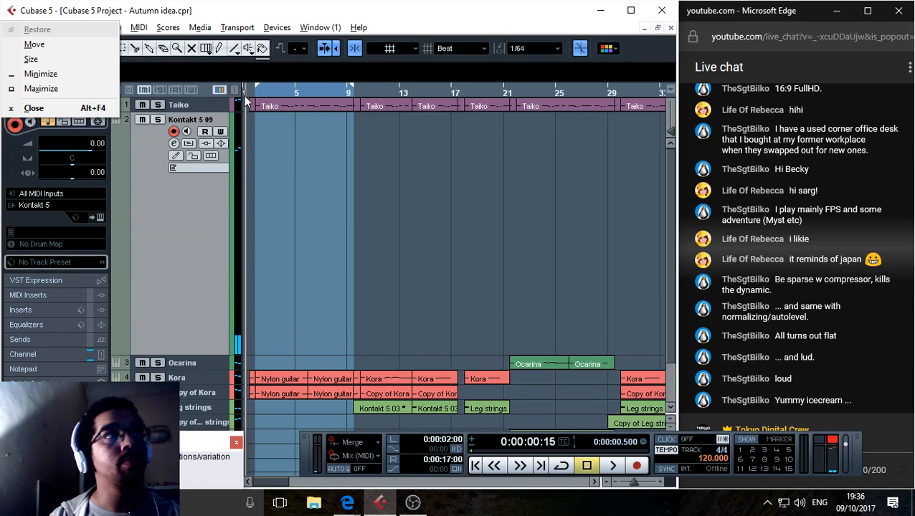
key(Escape)
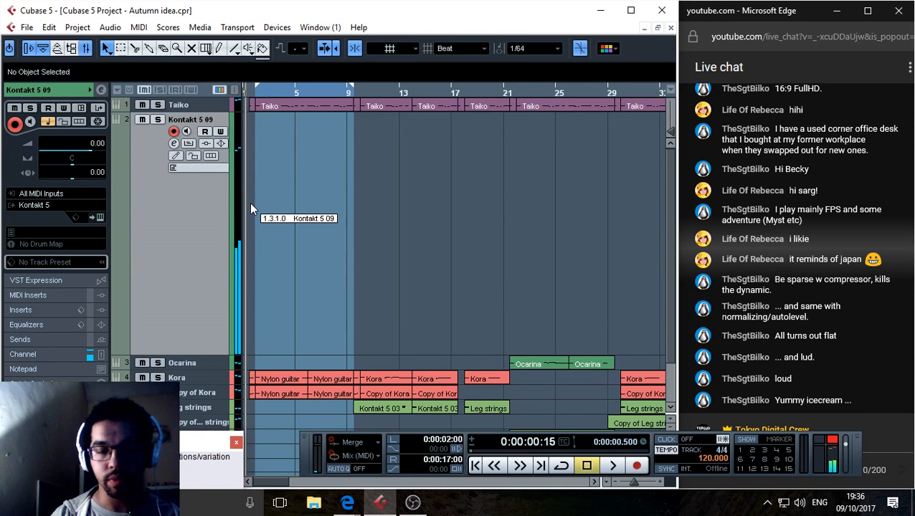
key(space)
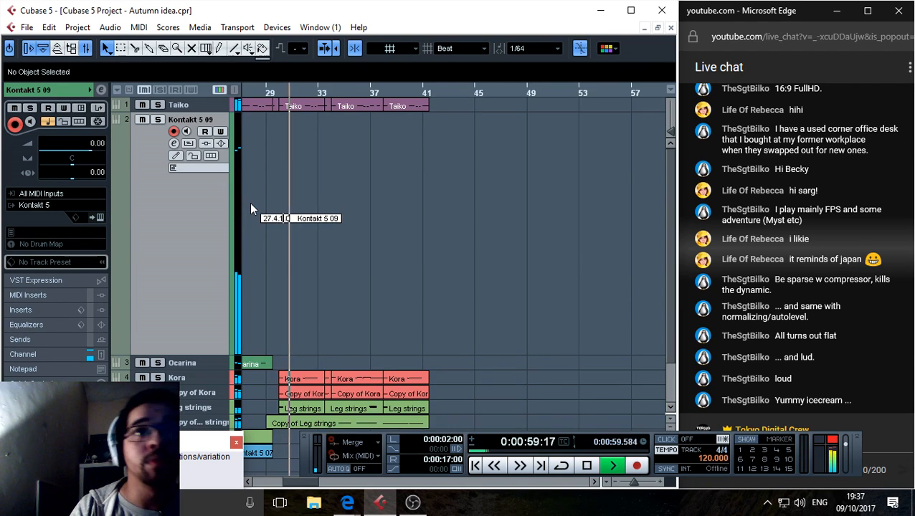
key(space)
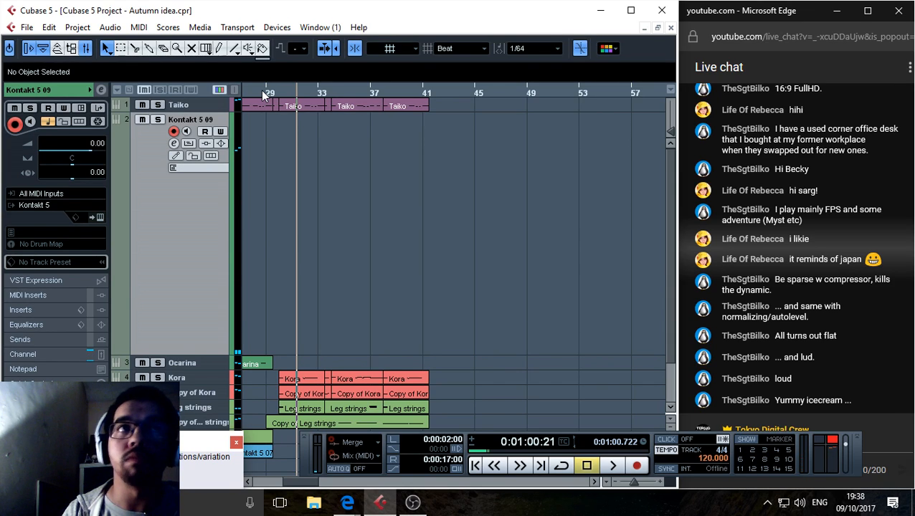
Return the playhead near the project start, play on from about bar 8, and hide the transport panel.
drag(258, 95, 234, 99)
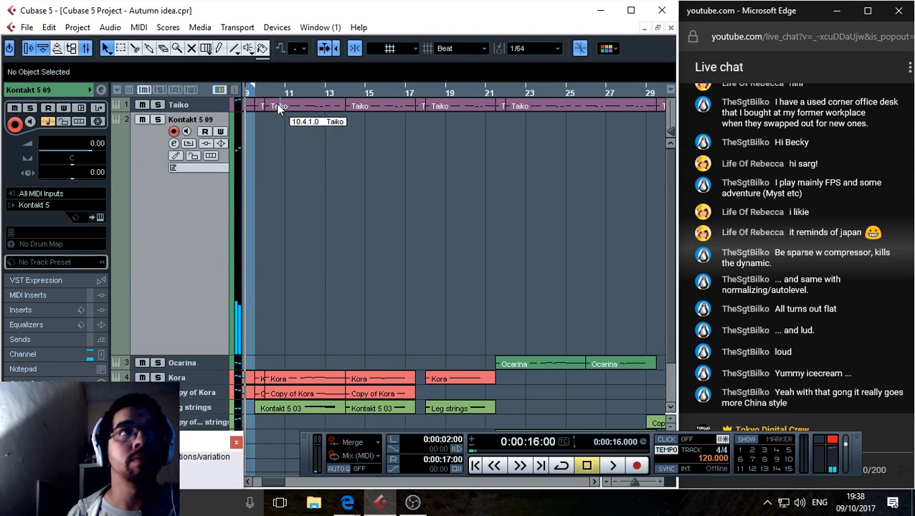
mouse_move(253, 93)
mouse_down()
mouse_move(239, 94)
mouse_move(253, 100)
mouse_up()
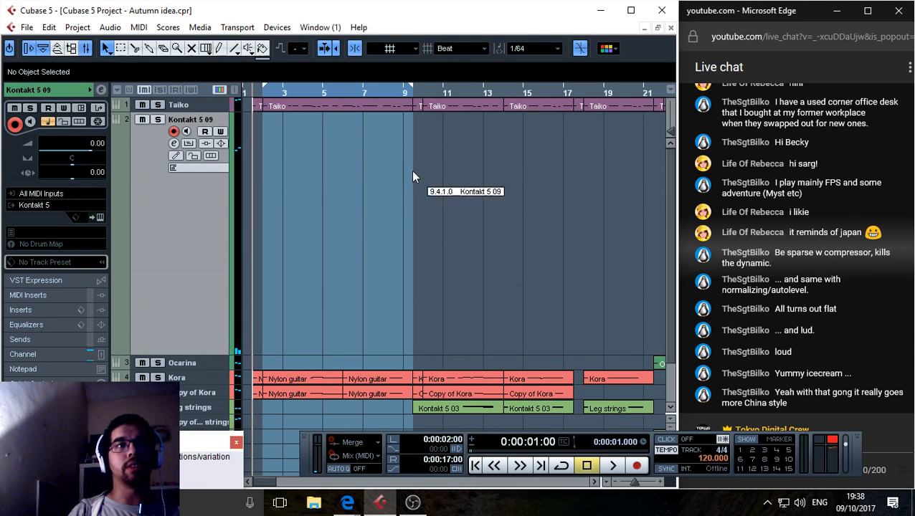
key(space)
click(386, 91)
key(F2)
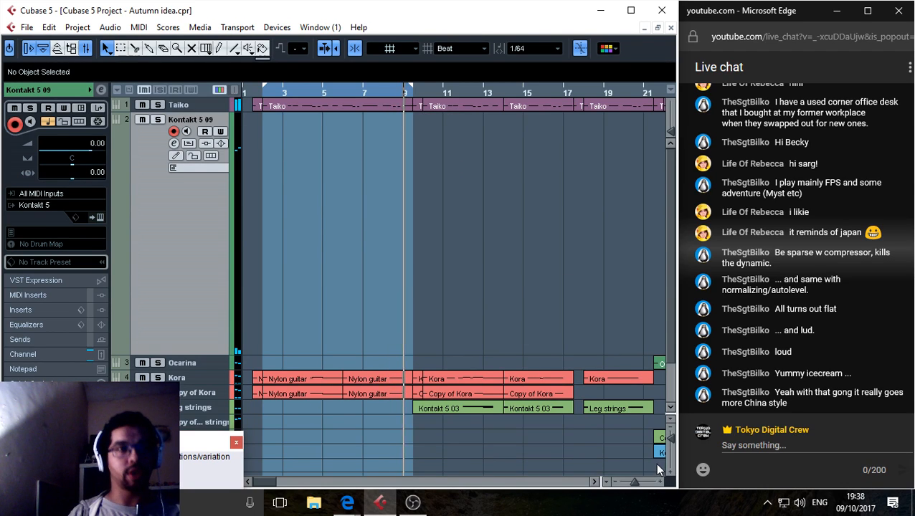
click(595, 482)
click(594, 483)
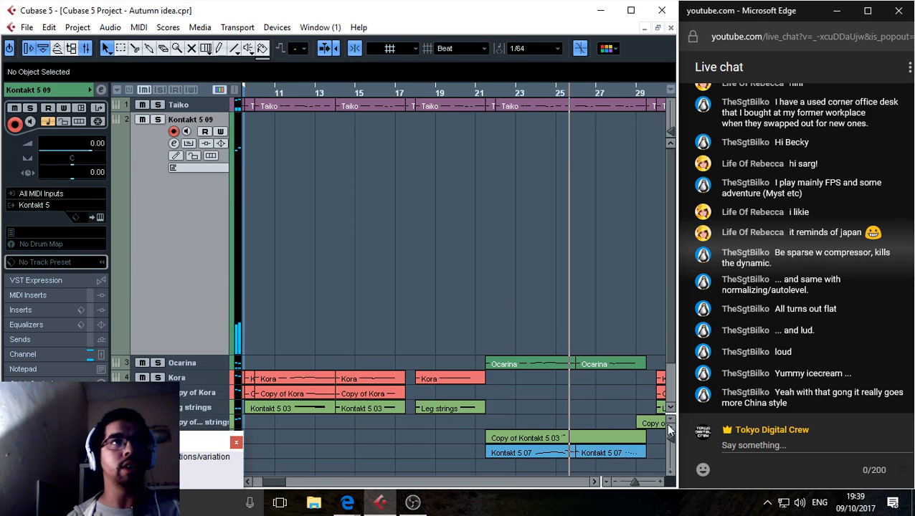
Replay the start of the Ocarina section, and place the playhead at about bar 20.
click(484, 96)
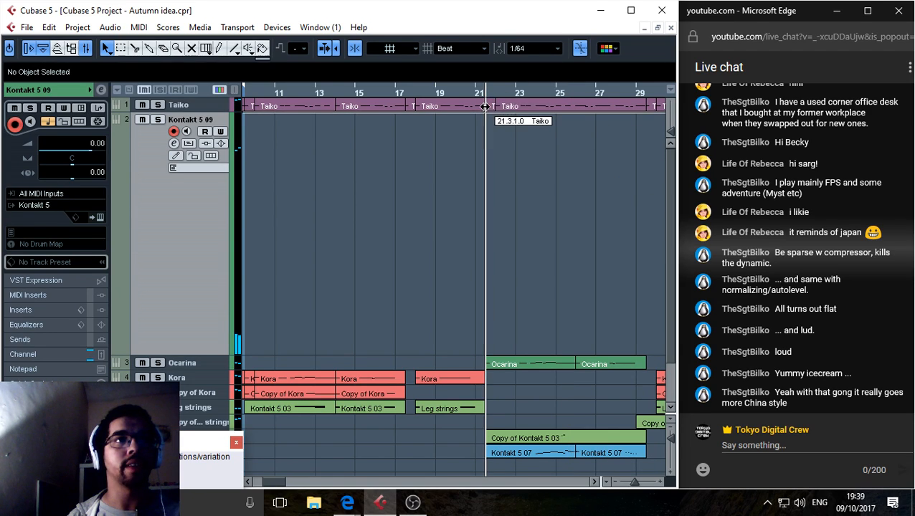
click(471, 99)
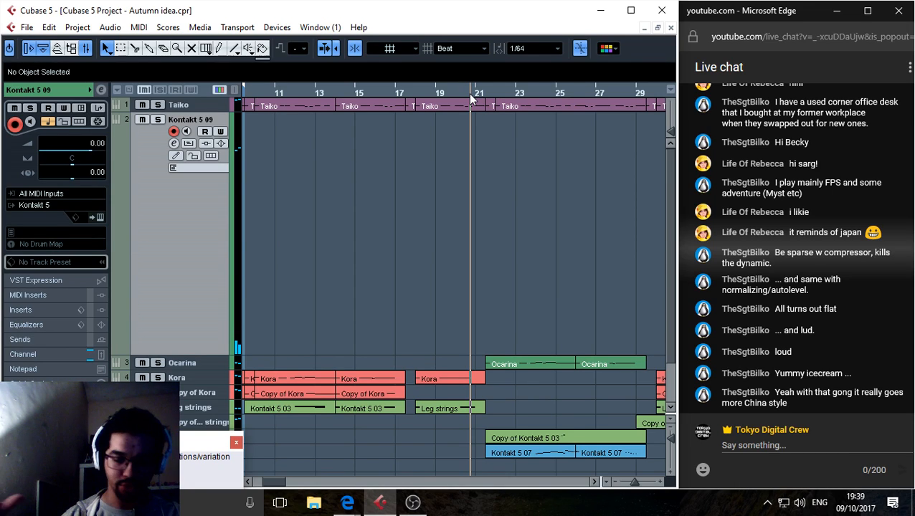
drag(455, 92, 455, 93)
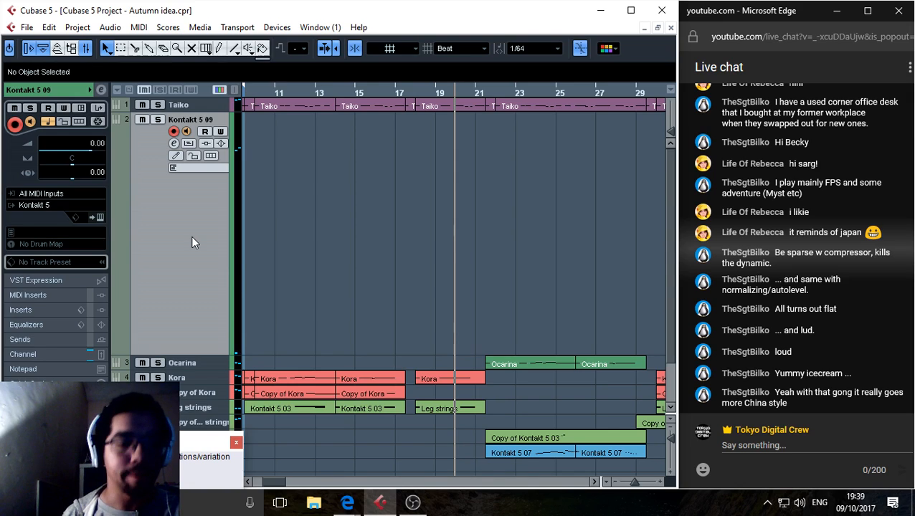
Record an Asian Percussion take on the Kontakt 5 09 track from bar 17 to bar 39.
key(F2)
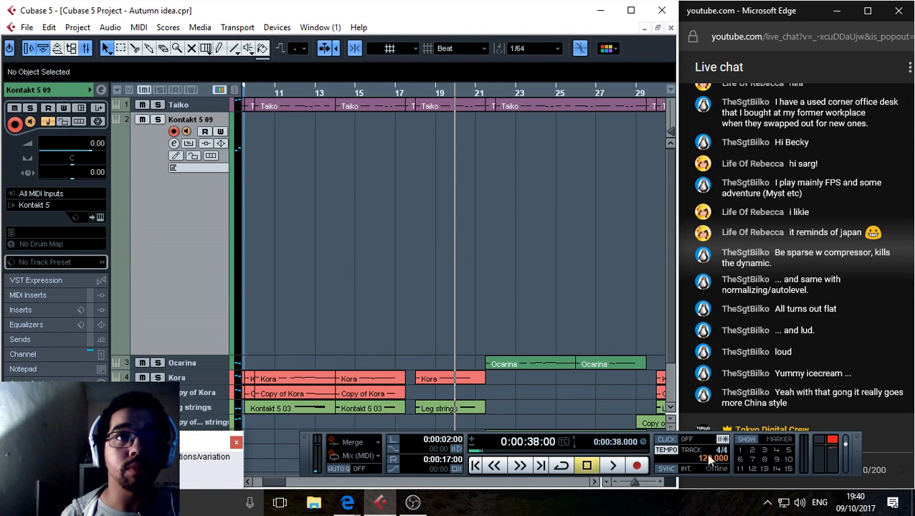
key(F2)
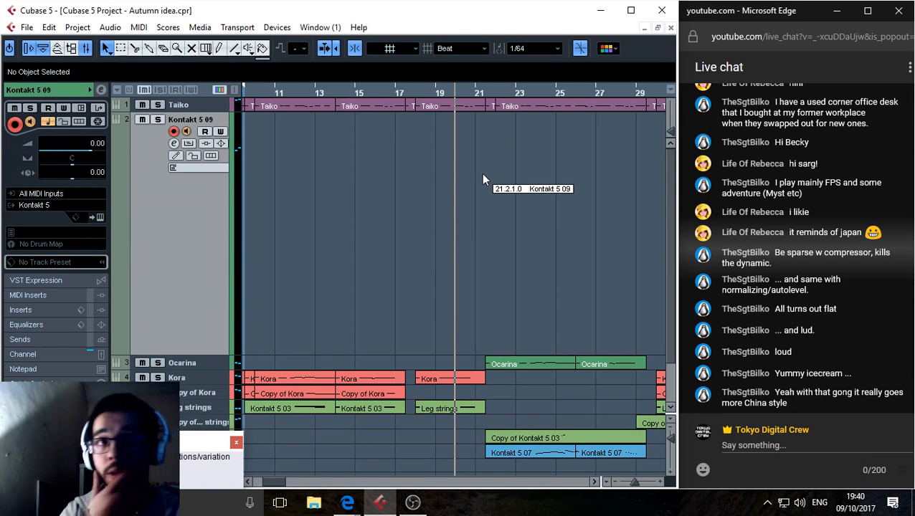
key(KP_Subtract)
key(KP_Subtract)
key(KP_Subtract)
key(KP_Subtract)
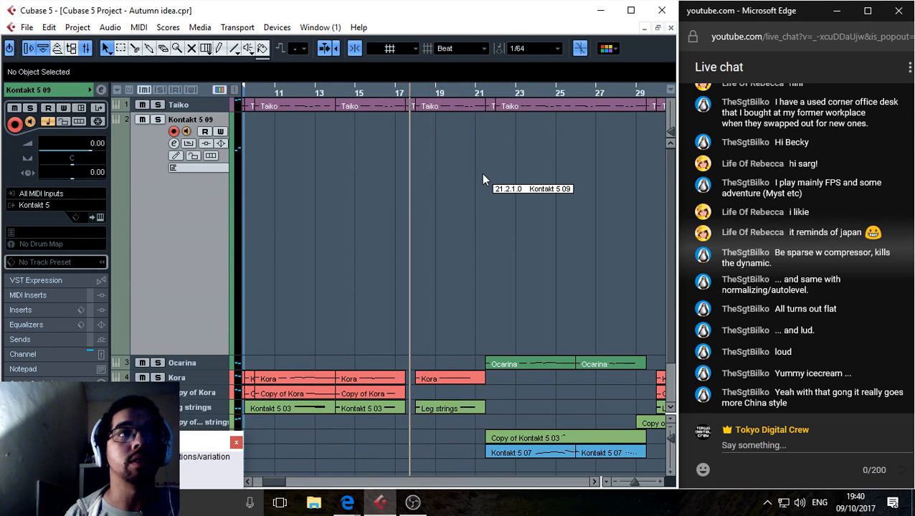
key(KP_Subtract)
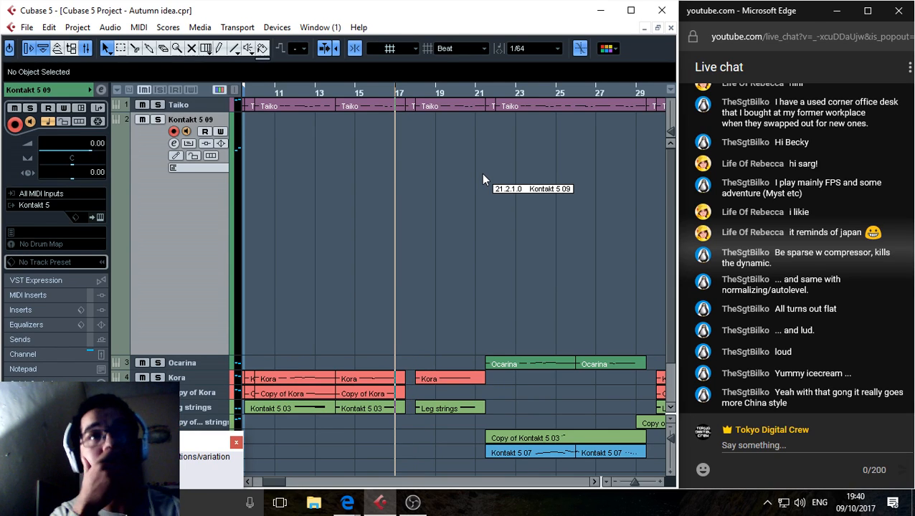
key(KP_Multiply)
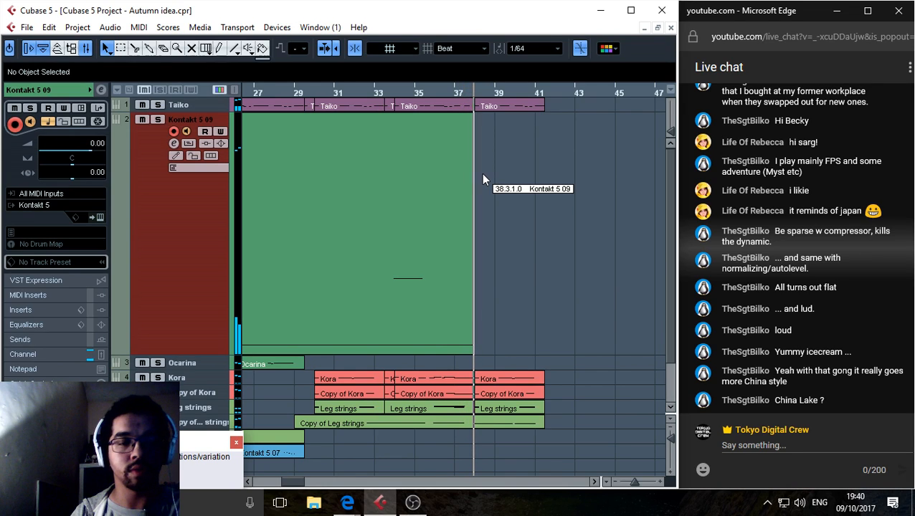
key(space)
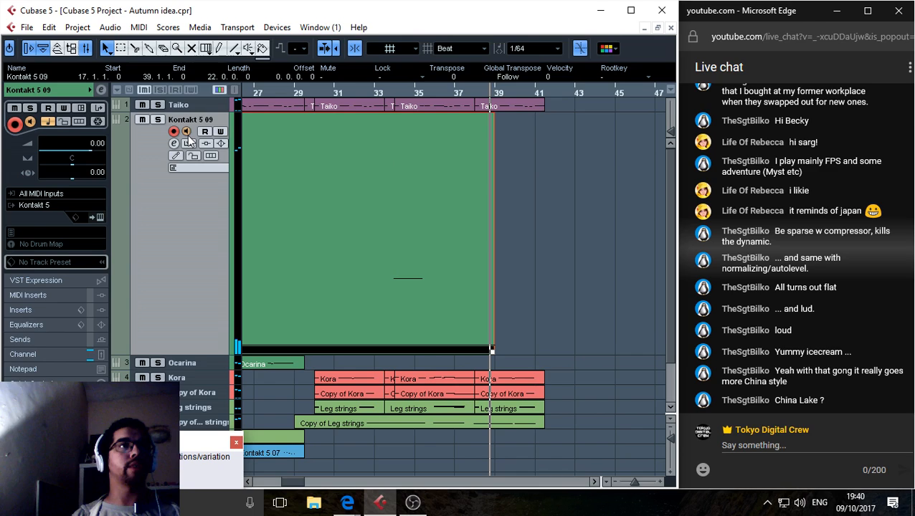
Trim the start of the recorded Kontakt 5 09 part to the Ocarina part's start at 21.3.1.0 and play it back.
drag(246, 93, 238, 98)
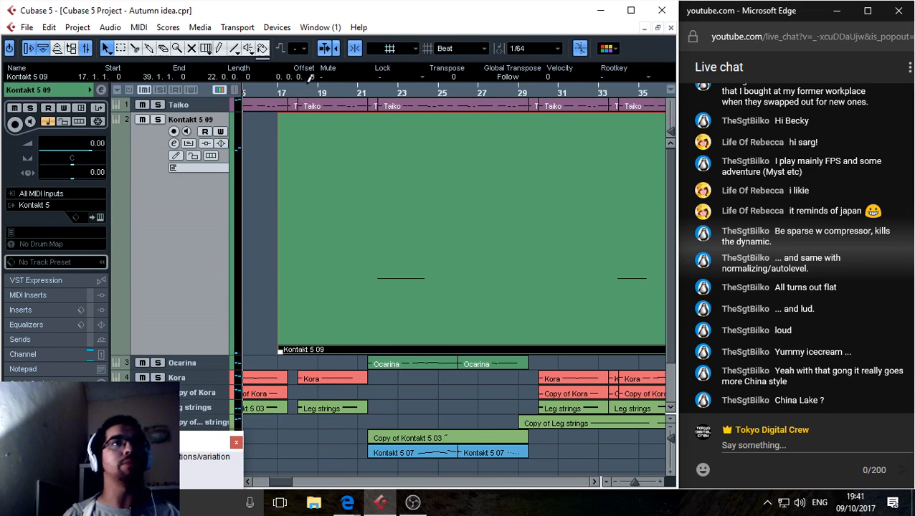
drag(278, 349, 369, 350)
drag(325, 91, 288, 103)
key(space)
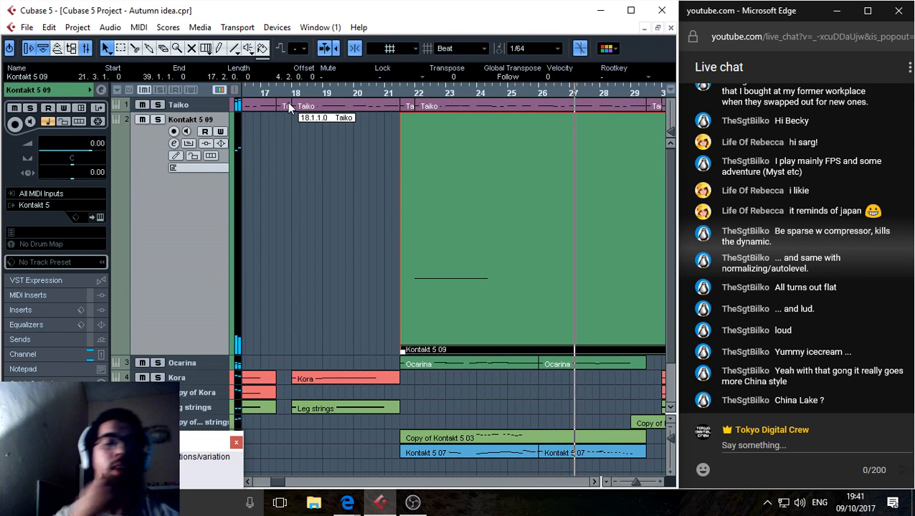
Return the playhead to the project start and set the Kontakt 5 09 track's lane display to Lanes Auto.
drag(257, 89, 224, 98)
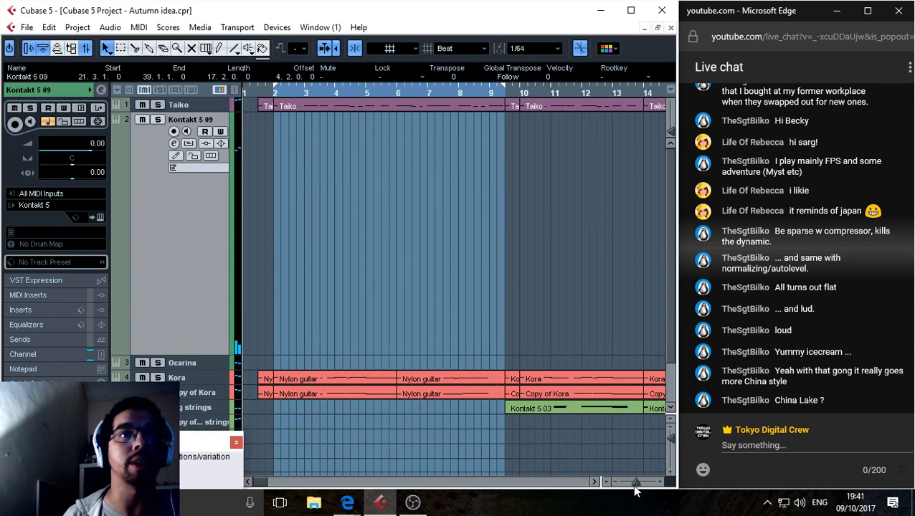
drag(635, 482, 631, 483)
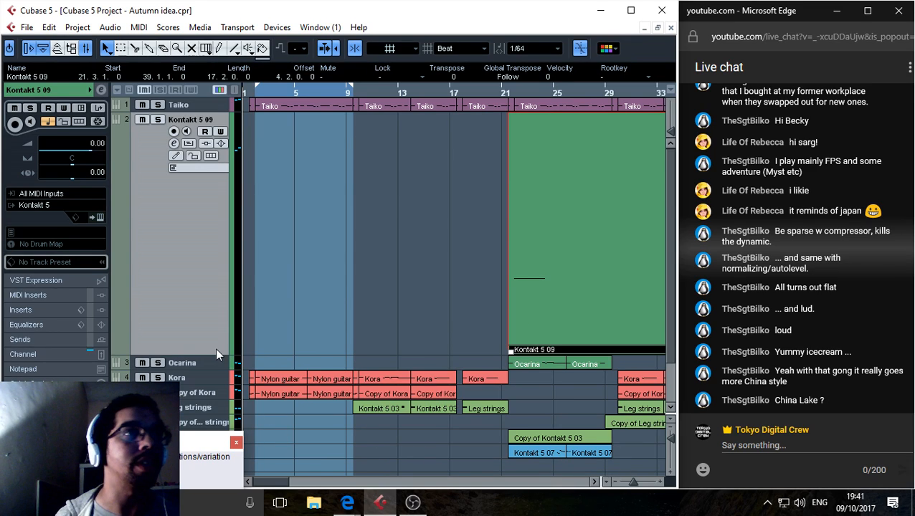
click(212, 156)
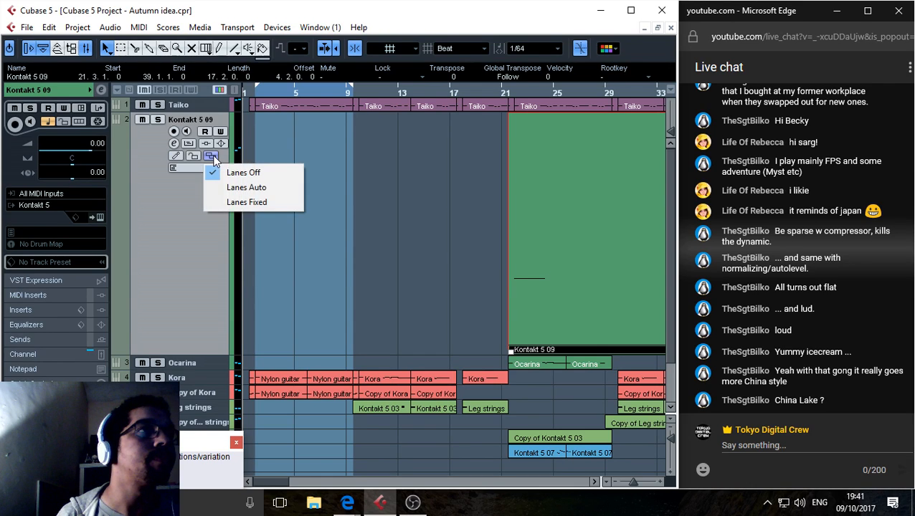
click(233, 188)
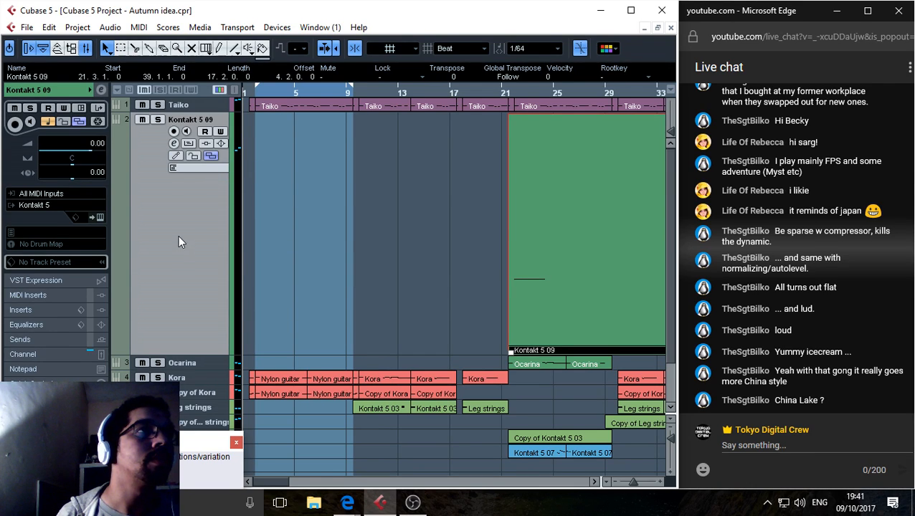
click(423, 212)
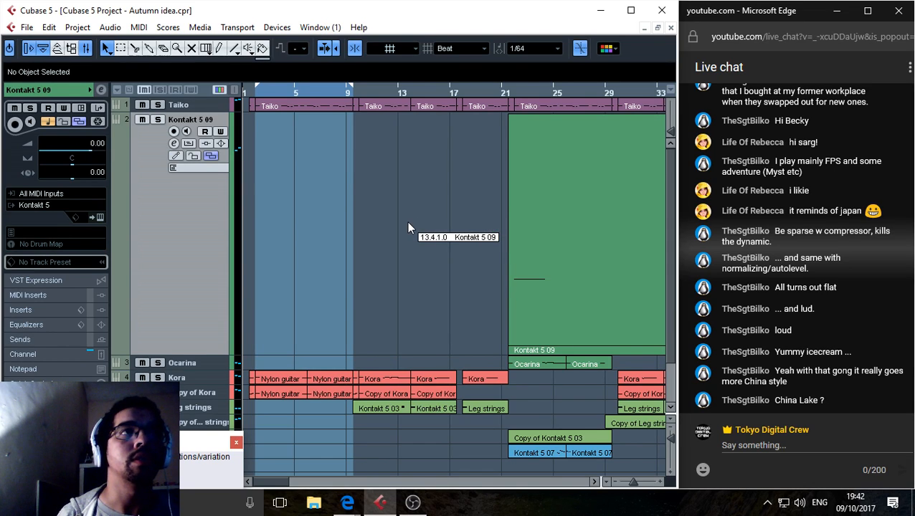
double_click(304, 188)
mouse_move(305, 187)
mouse_down()
mouse_move(583, 214)
mouse_move(307, 234)
mouse_move(574, 244)
mouse_move(563, 111)
mouse_move(558, 141)
mouse_move(539, 152)
mouse_move(358, 184)
mouse_move(306, 203)
mouse_up()
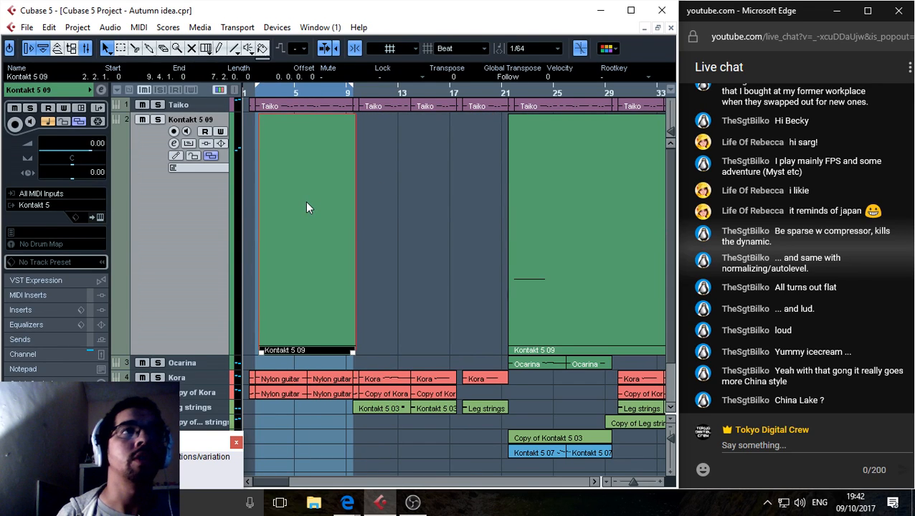
key(Delete)
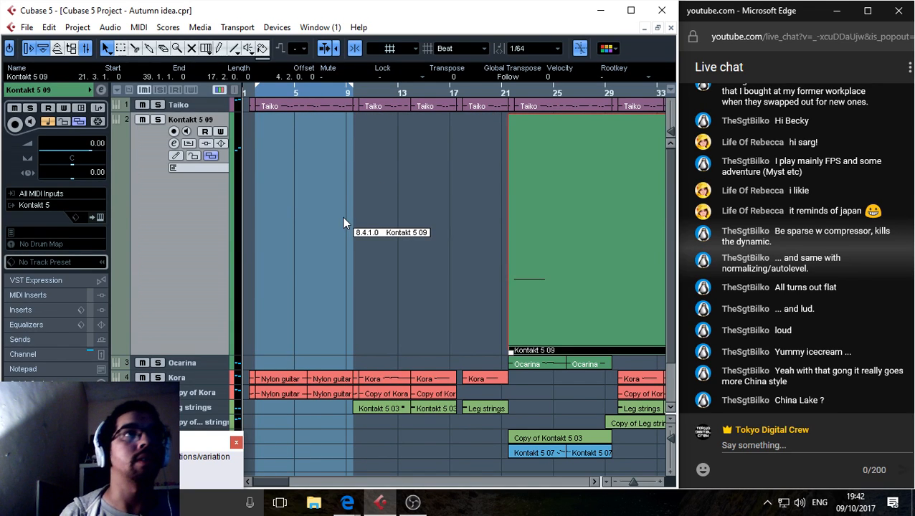
With the project playing, enlarge the Taiko track and open its part starting near bar 22 in the Key Editor.
key(space)
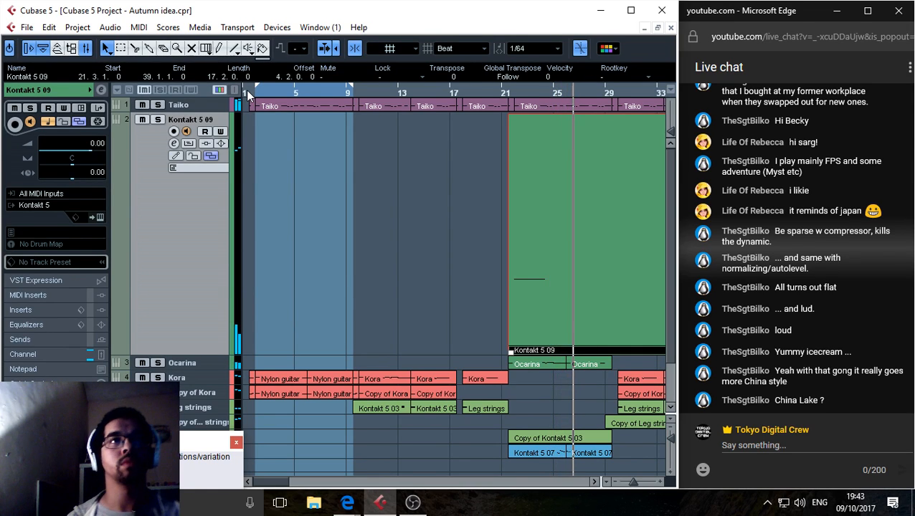
click(201, 107)
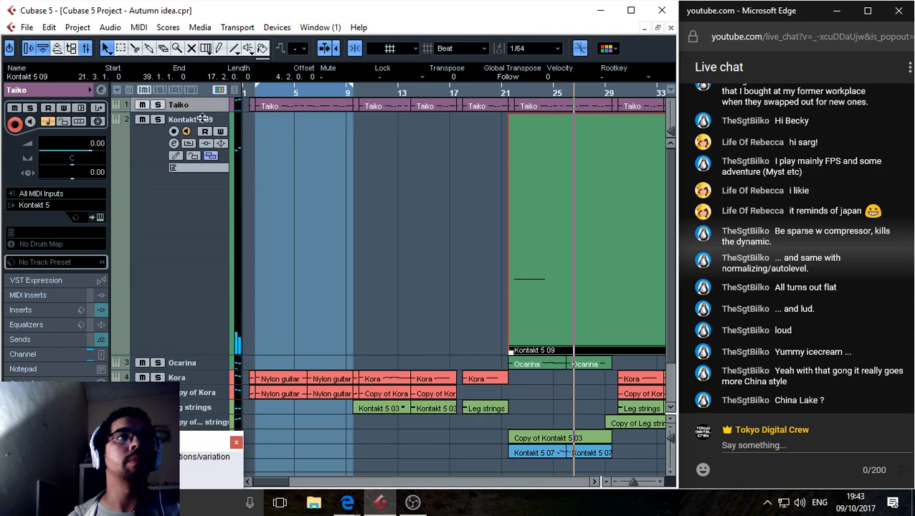
drag(203, 112, 226, 403)
double_click(572, 284)
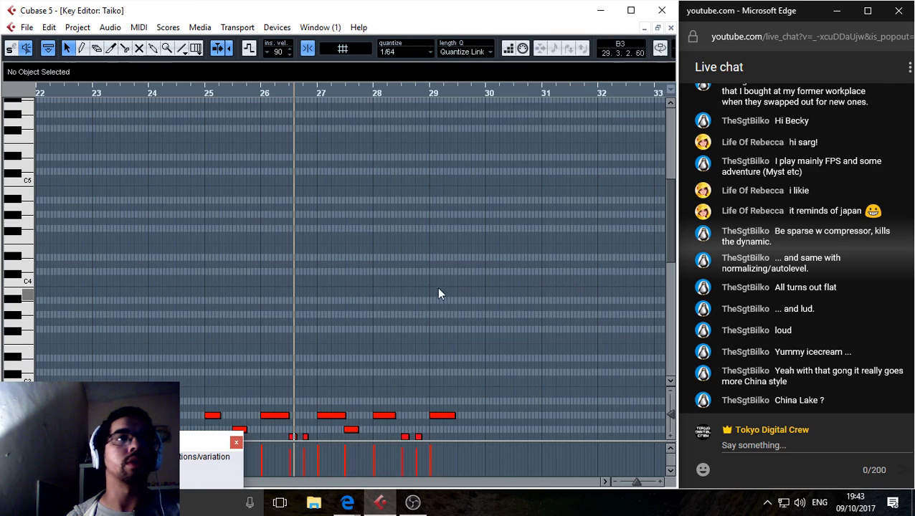
Play the Taiko part from several positions between bars 21 and 26 to audition its drum pattern.
scroll(416, 280, down, 3)
click(268, 95)
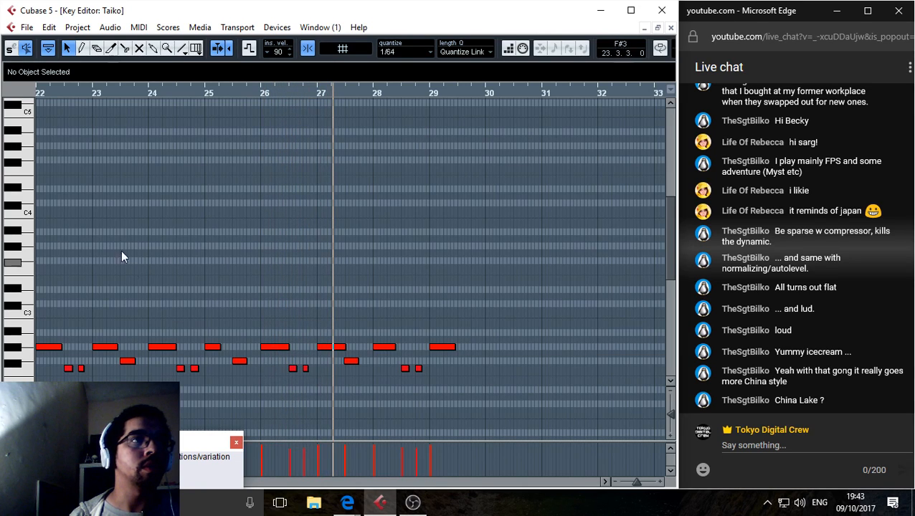
click(97, 94)
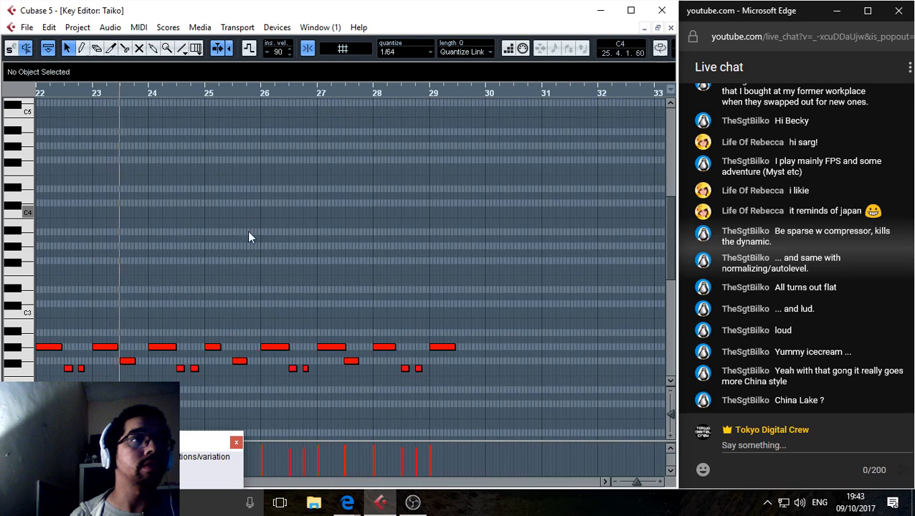
drag(140, 410, 372, 351)
click(247, 93)
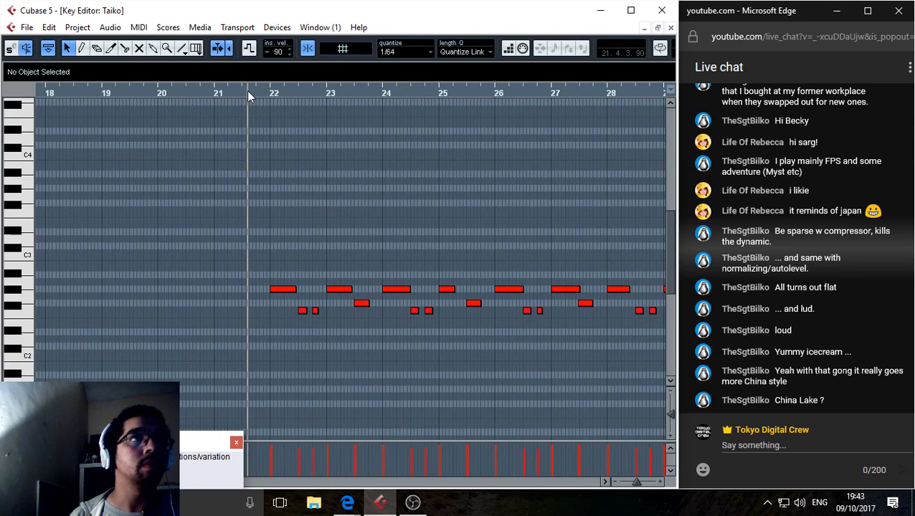
Move all the G#2 notes in the Taiko part down to F2 and play the result from about bar 21.
click(279, 290)
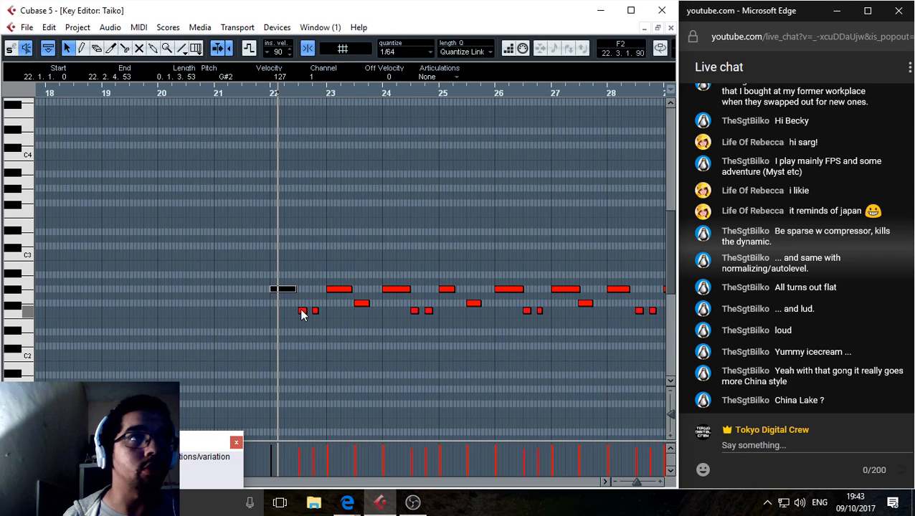
drag(254, 248, 569, 298)
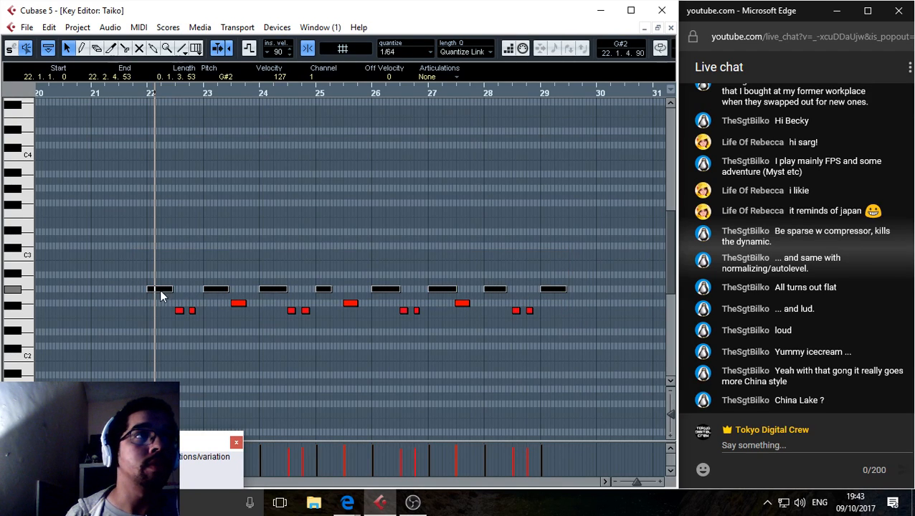
drag(161, 293, 159, 311)
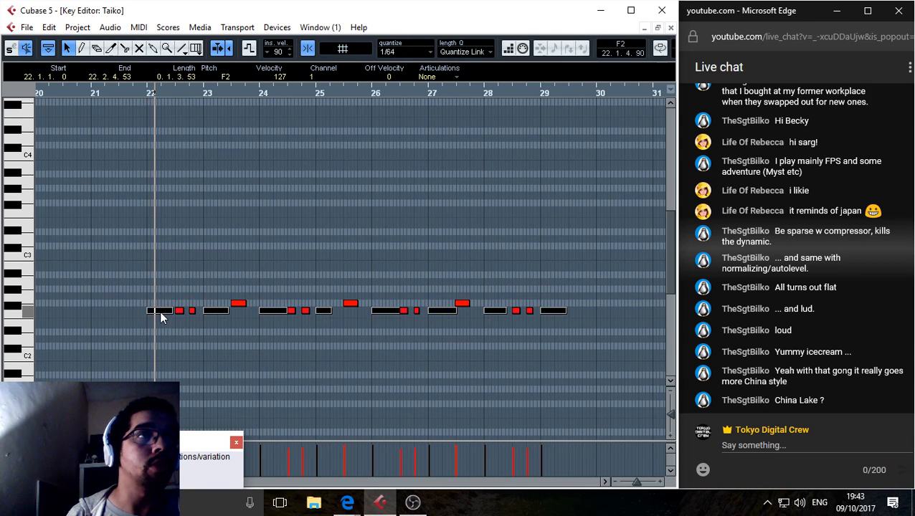
click(203, 338)
click(96, 93)
key(space)
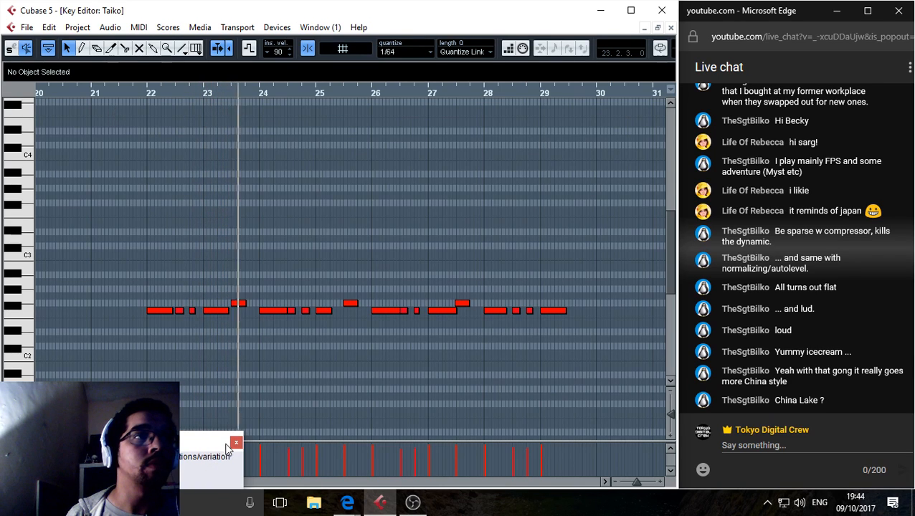
Move the floating notes window off the velocity lane and lower the velocities of the first Taiko notes in bars 22 and 23.
drag(212, 443, 72, 125)
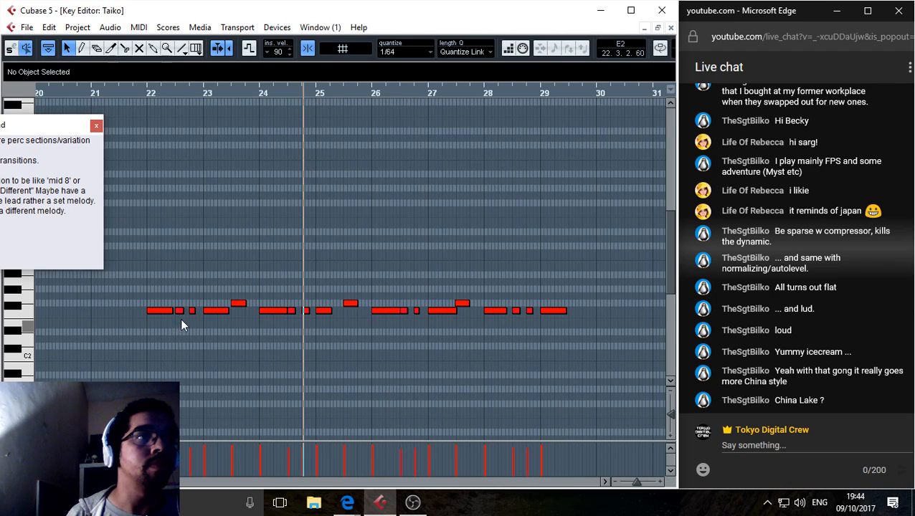
click(181, 452)
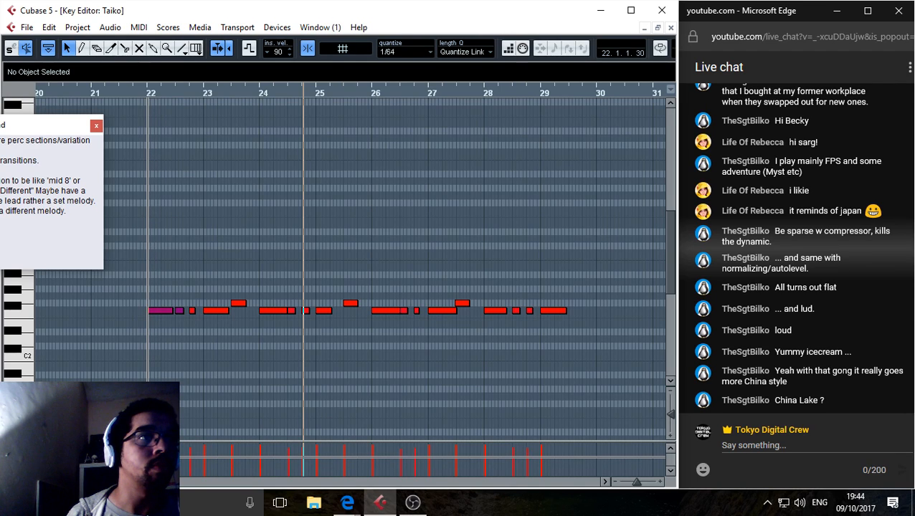
click(148, 455)
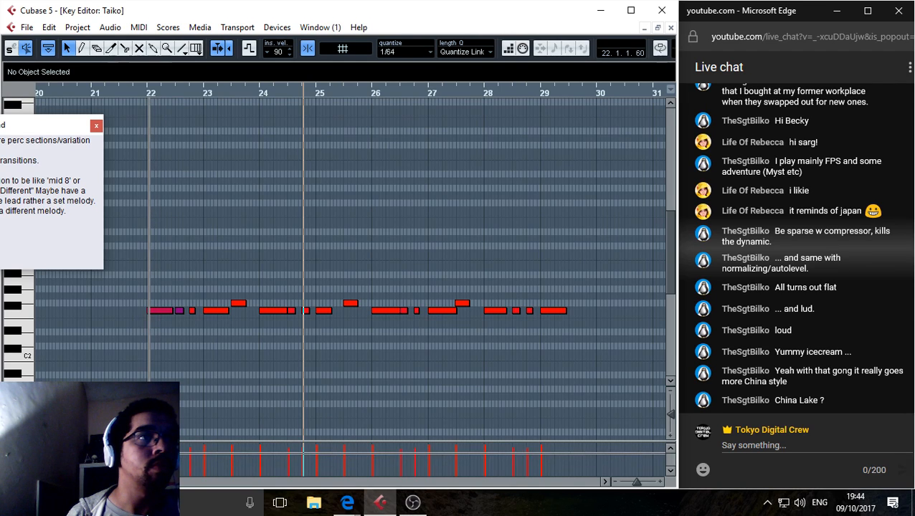
click(190, 459)
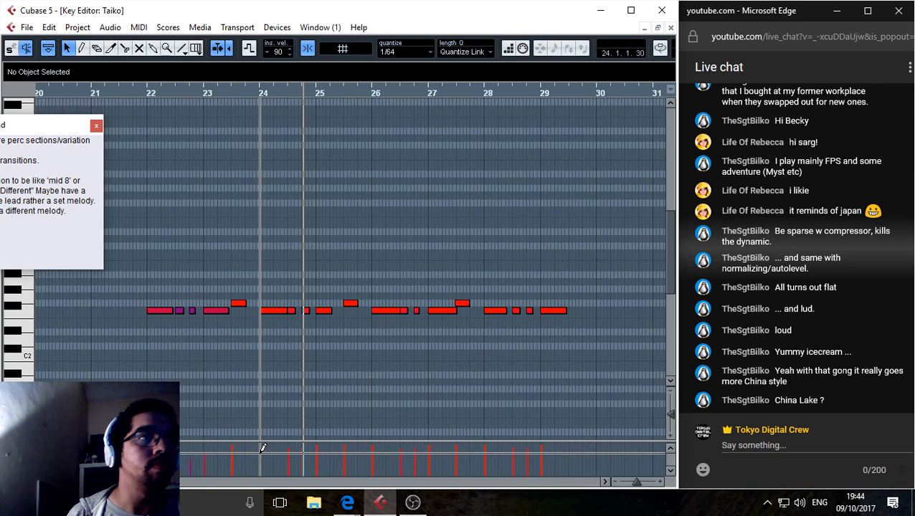
Lower the velocities of the remaining Taiko notes through bar 29, playing back sections of the part to check them.
drag(82, 89, 30, 89)
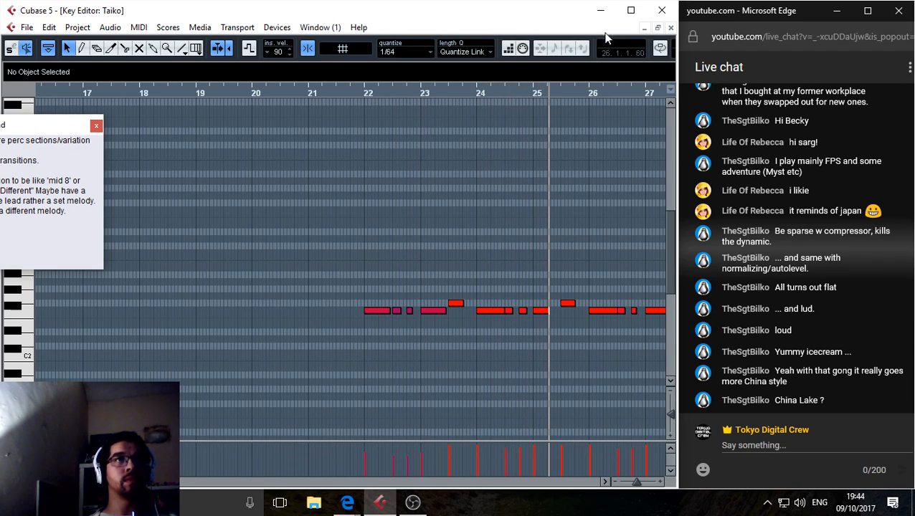
drag(473, 91, 322, 104)
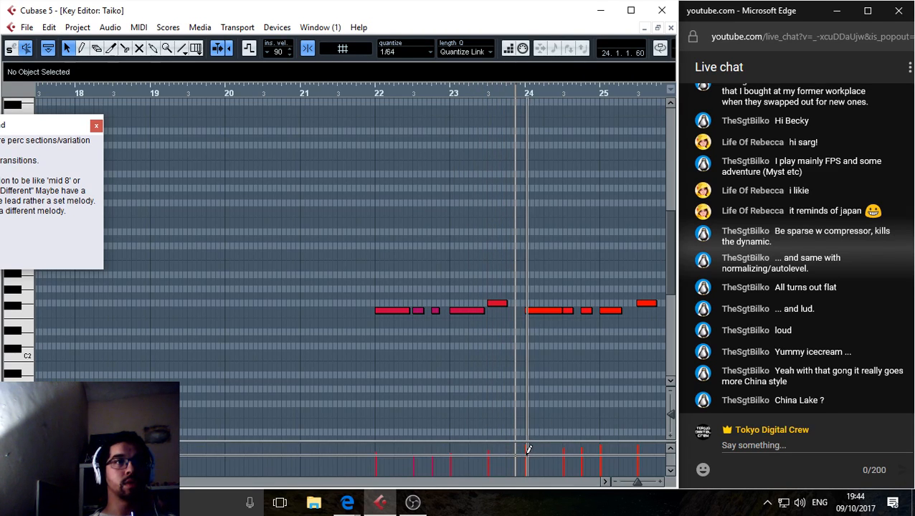
drag(636, 486, 636, 488)
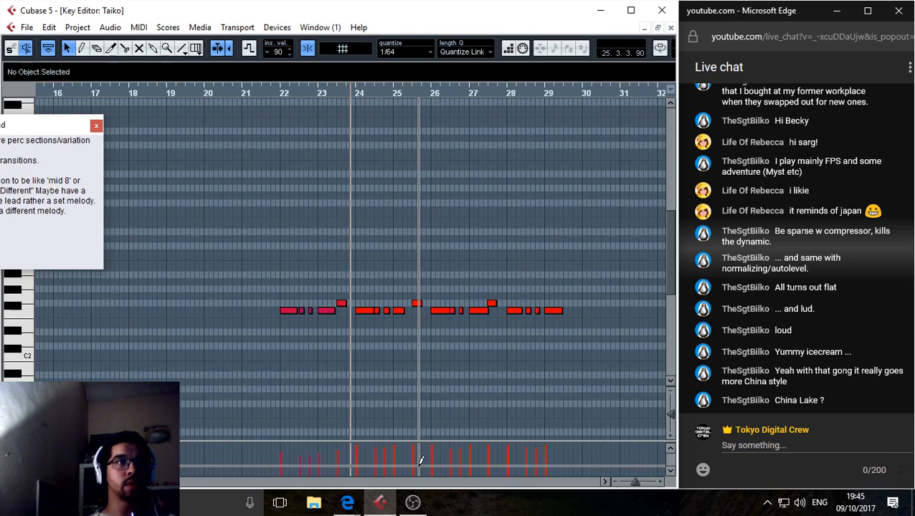
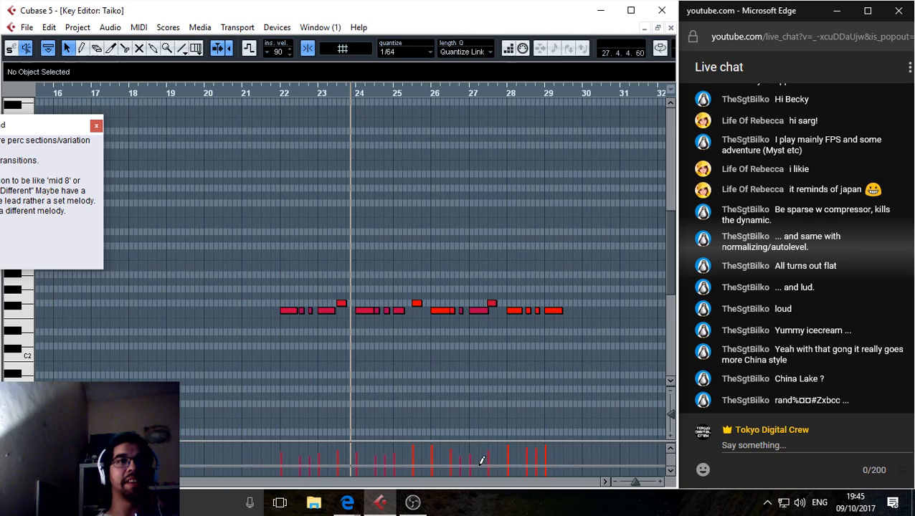
click(452, 93)
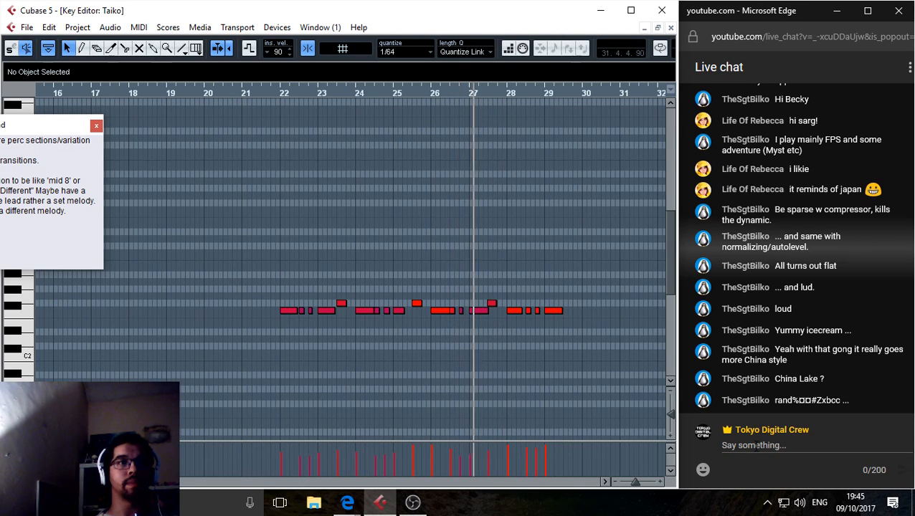
key(space)
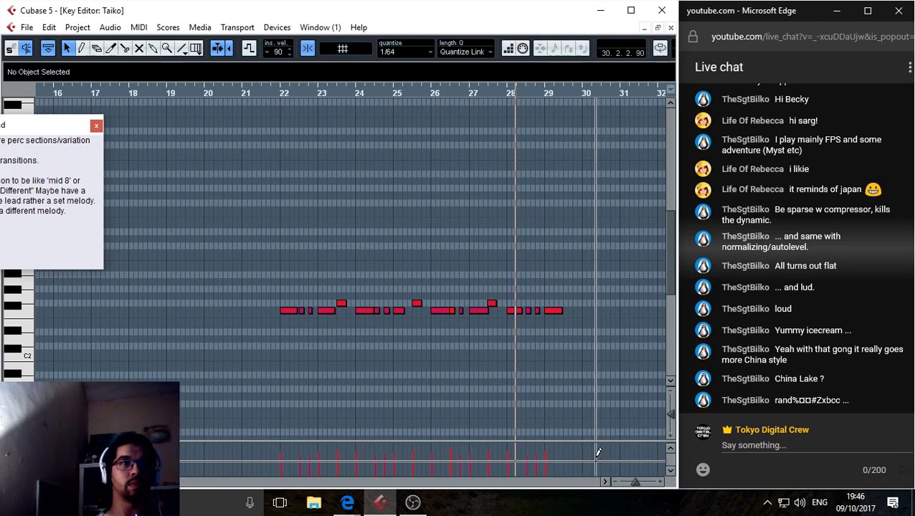
Play the part from about bar 18, lower the velocity of the Taiko note near 26.3, and close the Key Editor.
drag(244, 96, 137, 99)
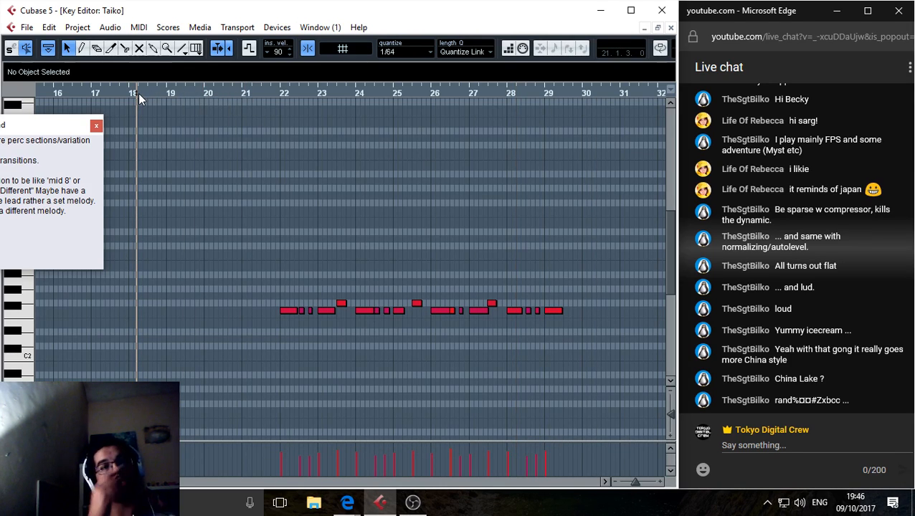
key(space)
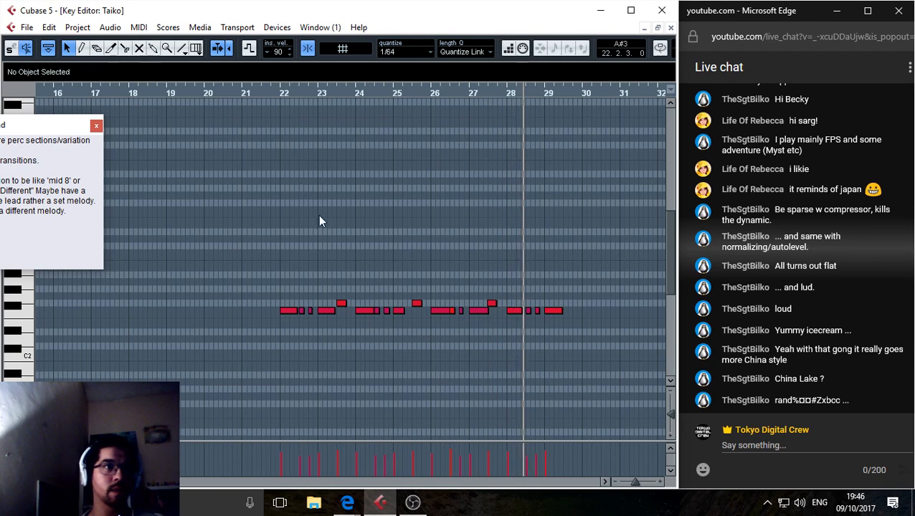
click(450, 455)
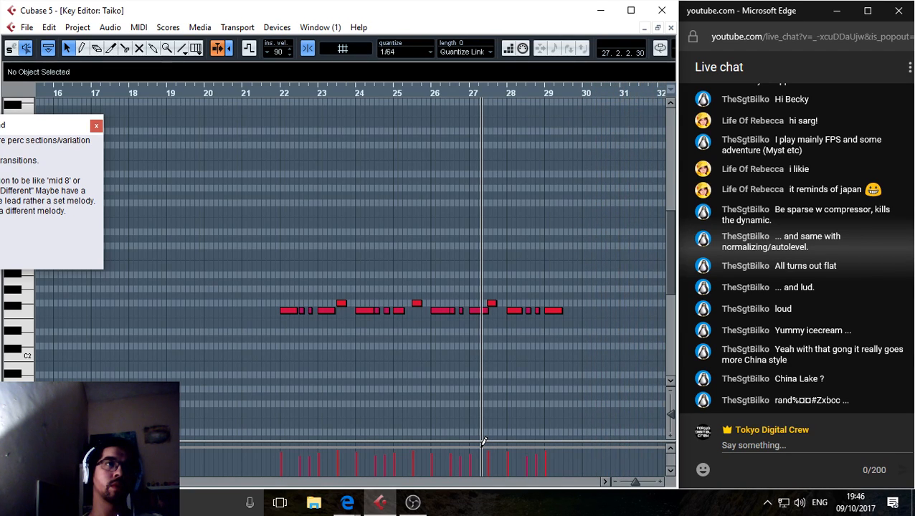
click(670, 28)
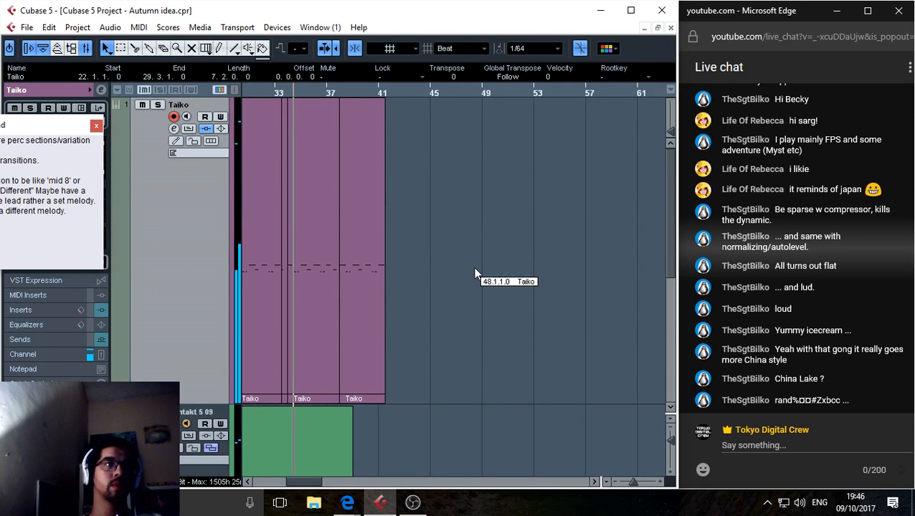
Reduce the heights of the Taiko and Kontakt 5 09 tracks so the whole arrangement fits in the project view.
drag(634, 483, 628, 485)
scroll(513, 357, down, 4)
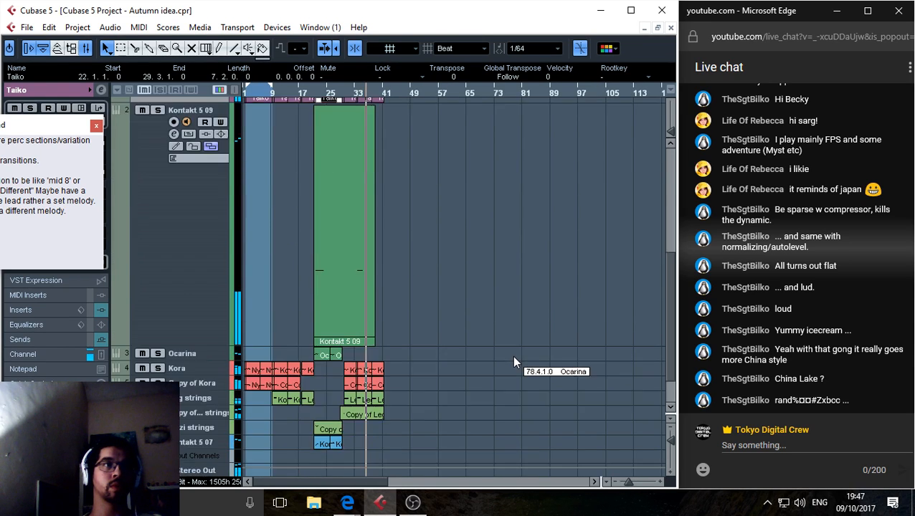
scroll(513, 357, down, 3)
drag(186, 288, 188, 113)
scroll(557, 424, up, 5)
scroll(559, 431, up, 4)
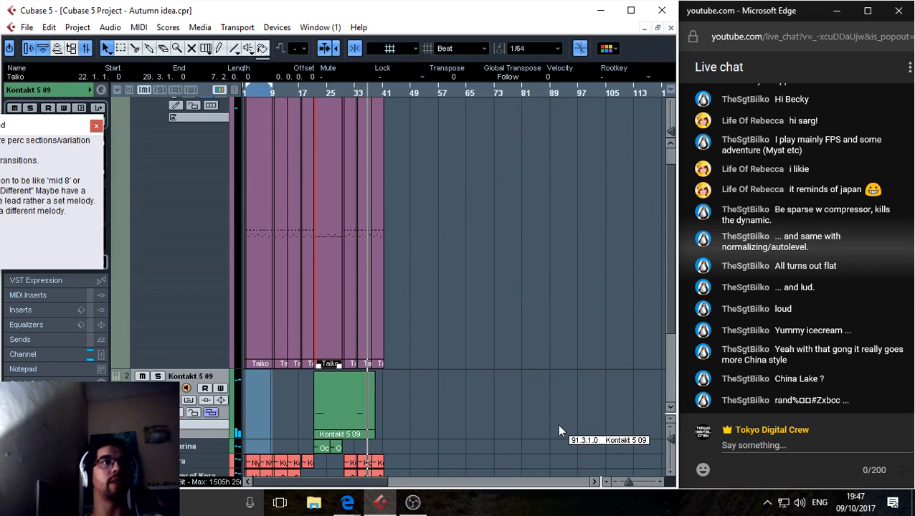
drag(196, 369, 181, 143)
click(516, 248)
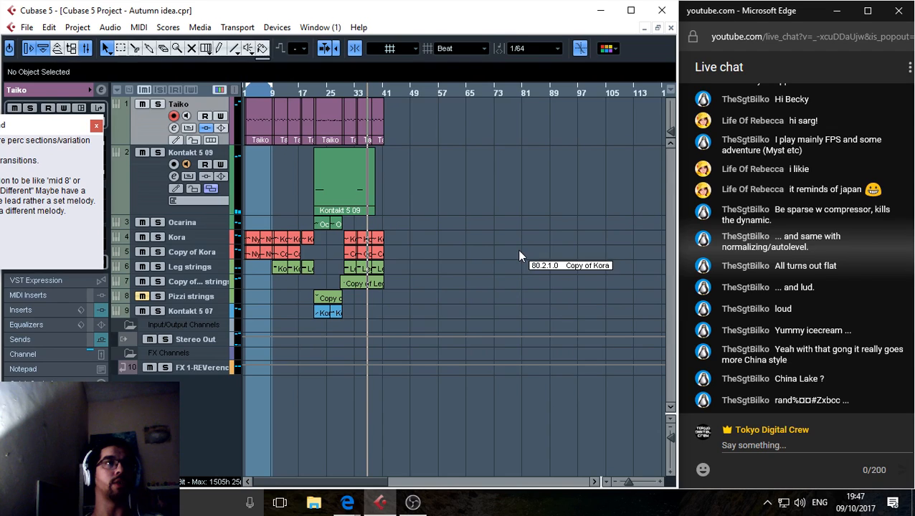
Play the project from about bar 26 and enlarge the Ocarina track to show its notes.
click(335, 90)
key(space)
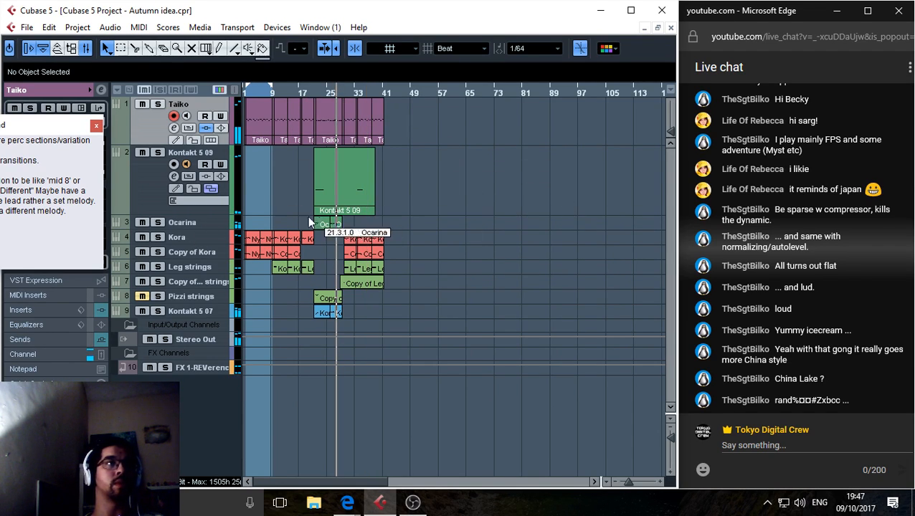
click(188, 224)
drag(189, 230, 191, 306)
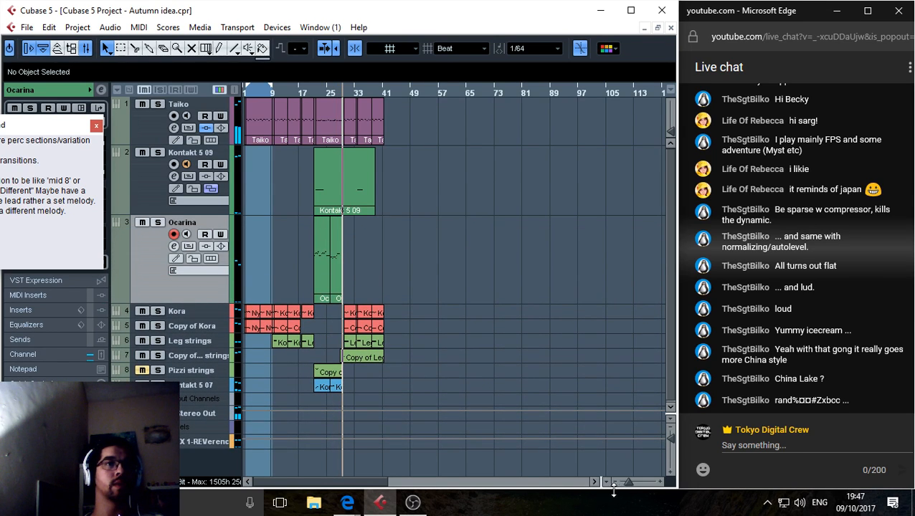
Set the locators around the three Taiko parts from 29.3.1.0 to about bar 41.
drag(629, 480, 634, 485)
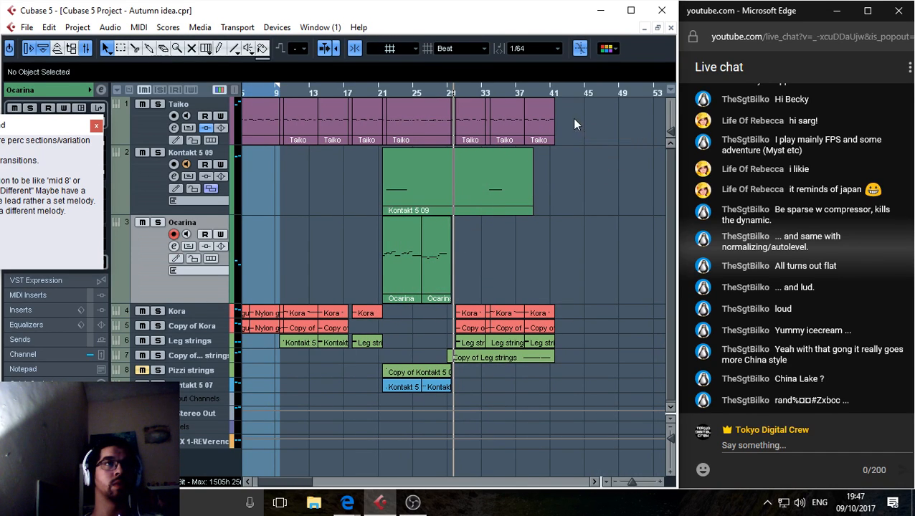
drag(452, 143, 455, 152)
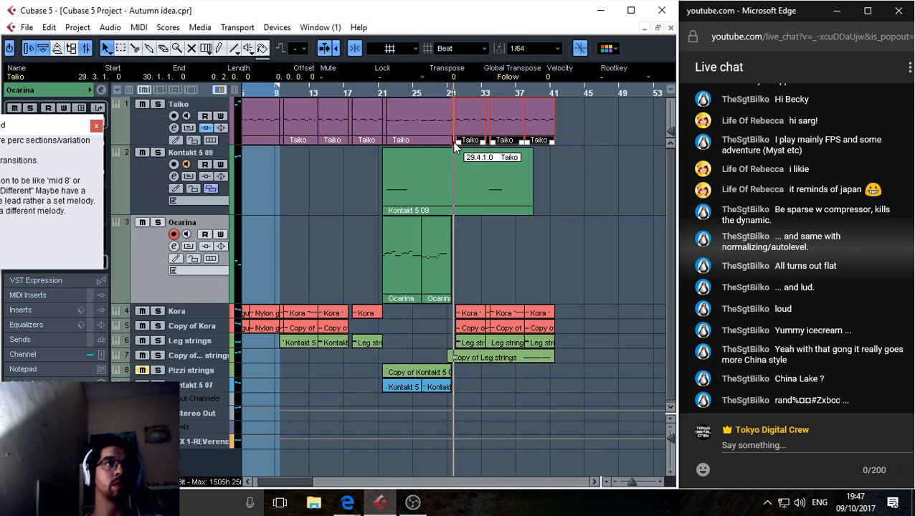
key(p)
click(507, 263)
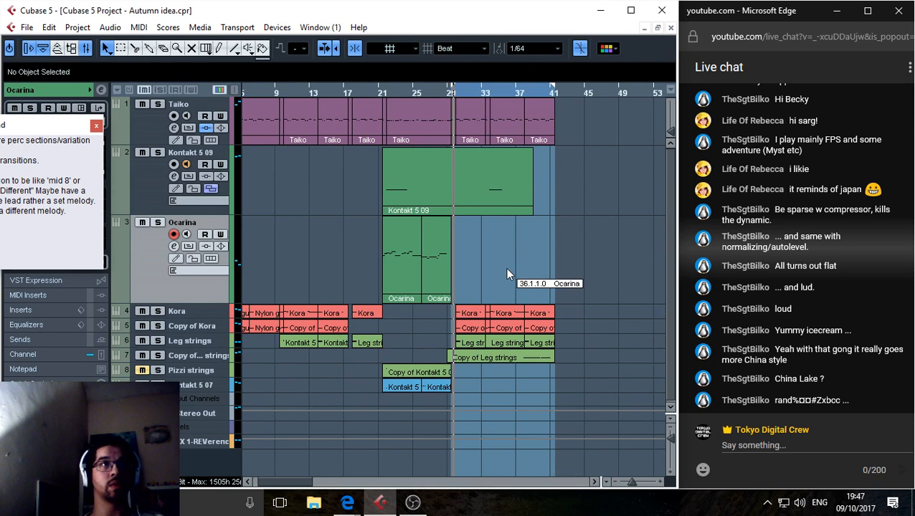
Add one instrument track with Kontakt 5 as its instrument below the Ocarina track.
right_click(178, 294)
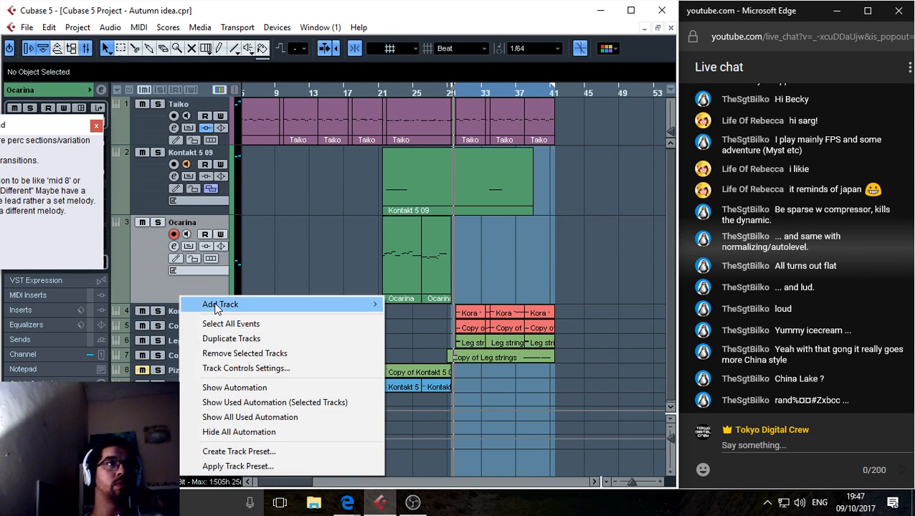
mouse_move(215, 305)
click(439, 319)
click(463, 259)
mouse_move(506, 310)
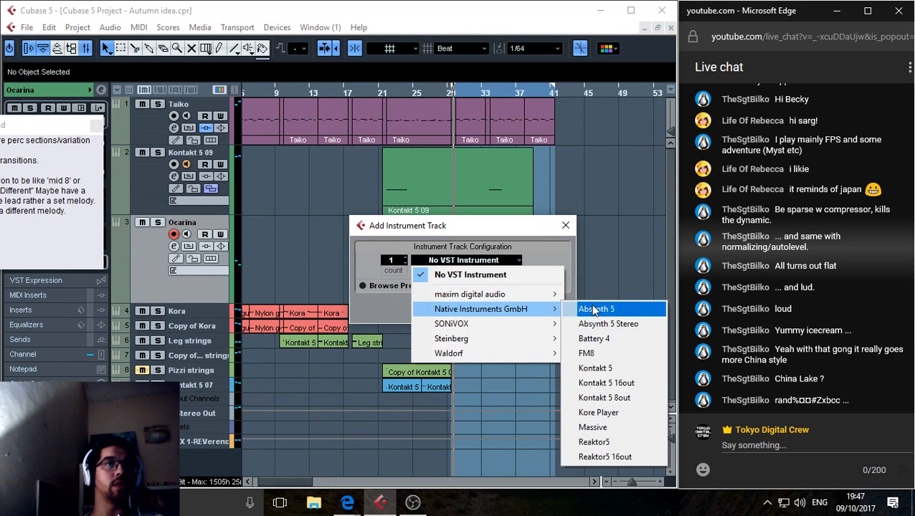
click(614, 369)
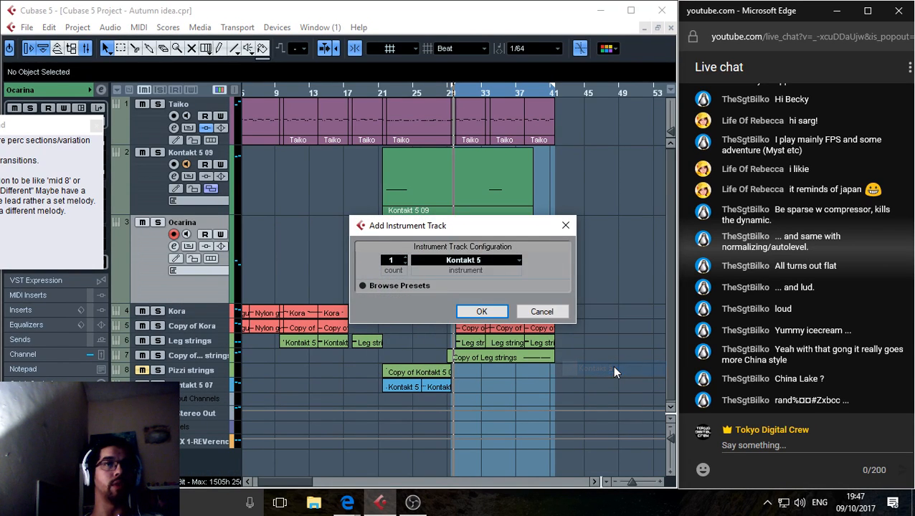
click(486, 311)
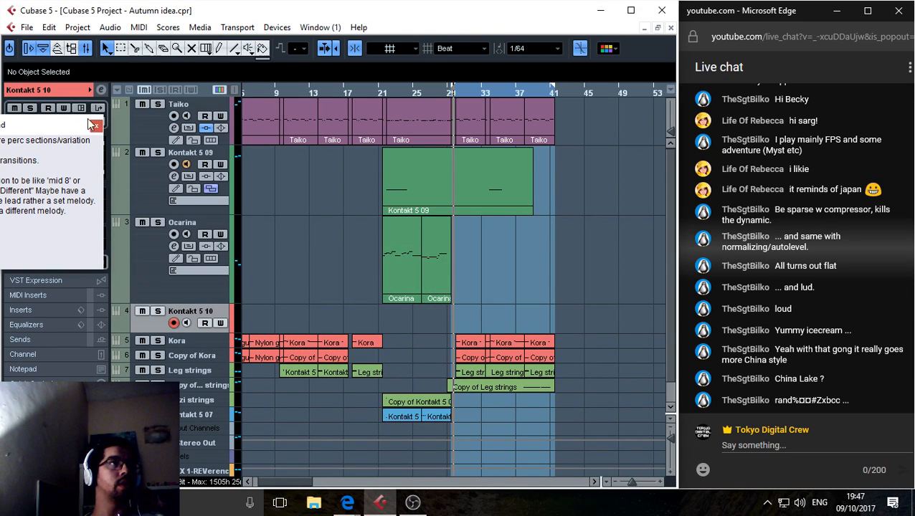
Move the floating notes window clear of the track settings and open the new track's Kontakt 5 instrument.
drag(73, 132, 148, 435)
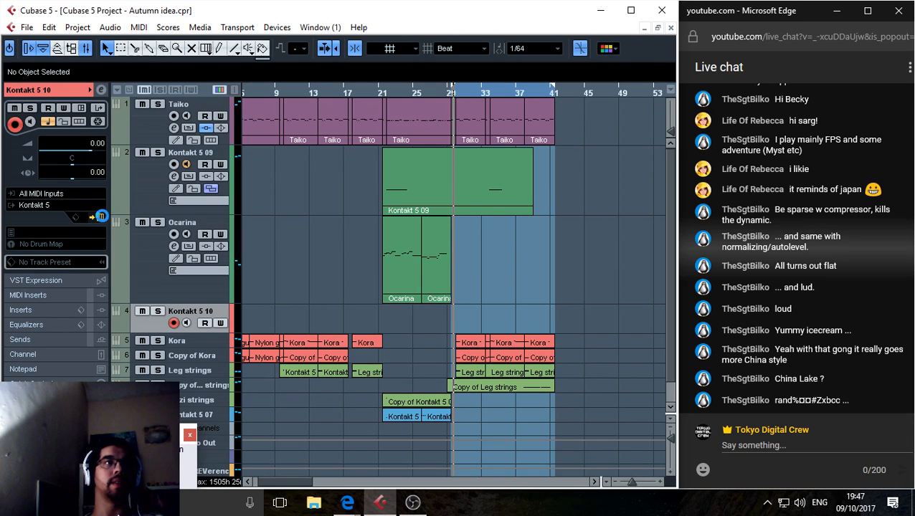
click(98, 218)
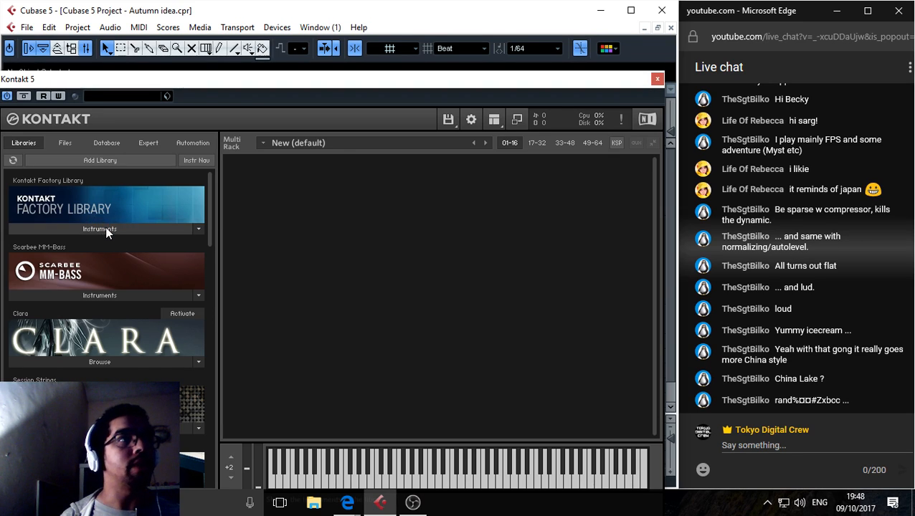
Load the Shakuhachi instrument from the World flutes of the Kontakt Factory Library and close the instrument window.
click(106, 228)
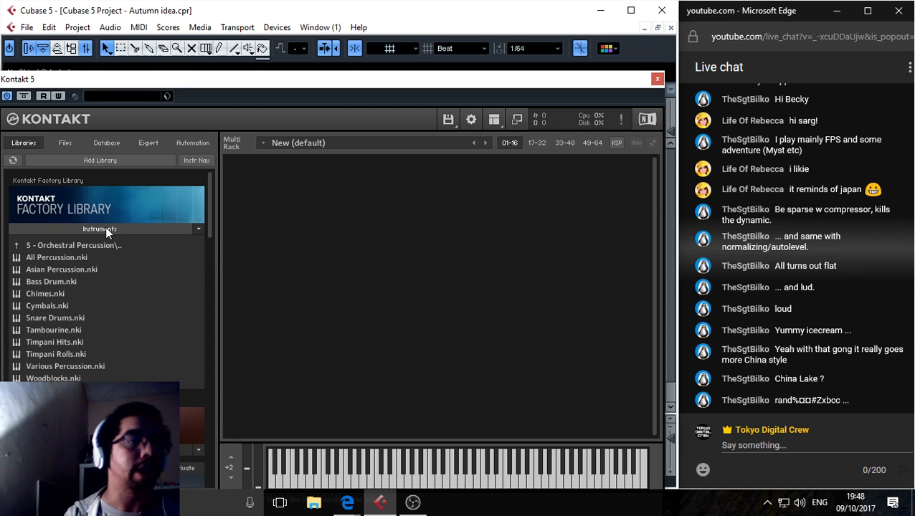
click(18, 245)
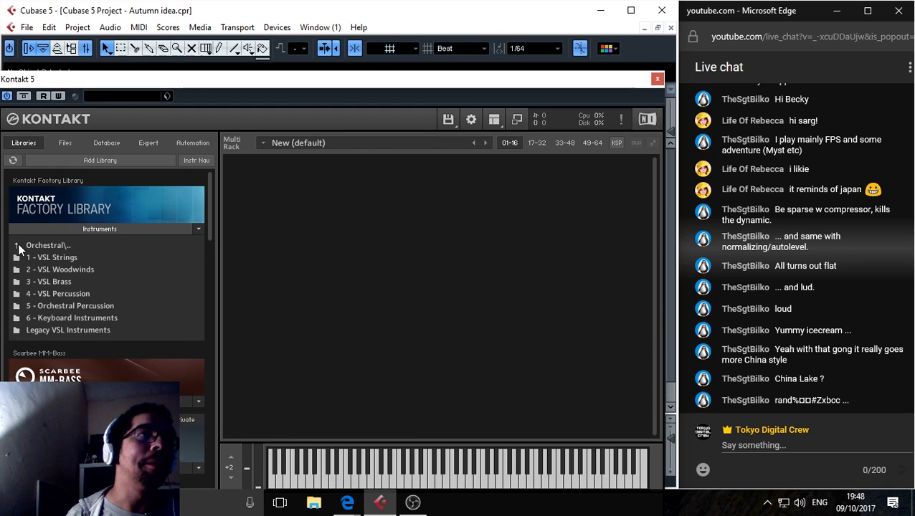
click(18, 245)
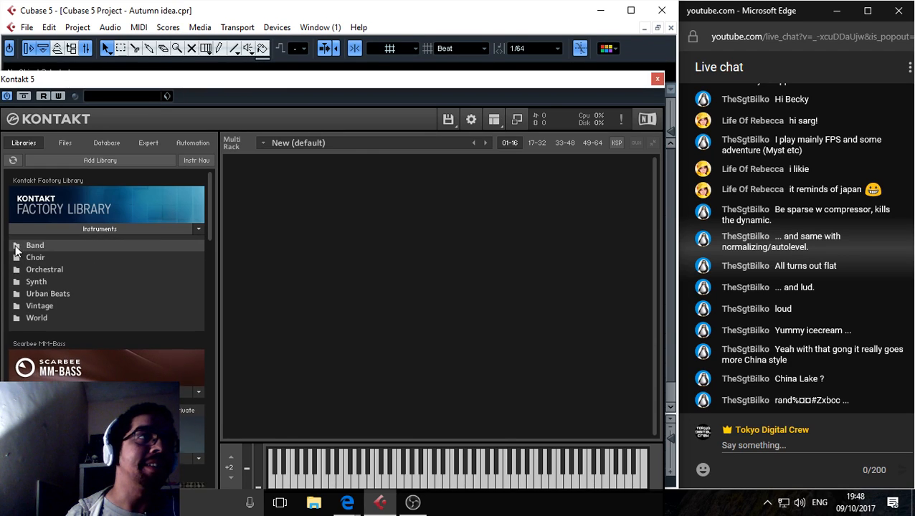
click(18, 319)
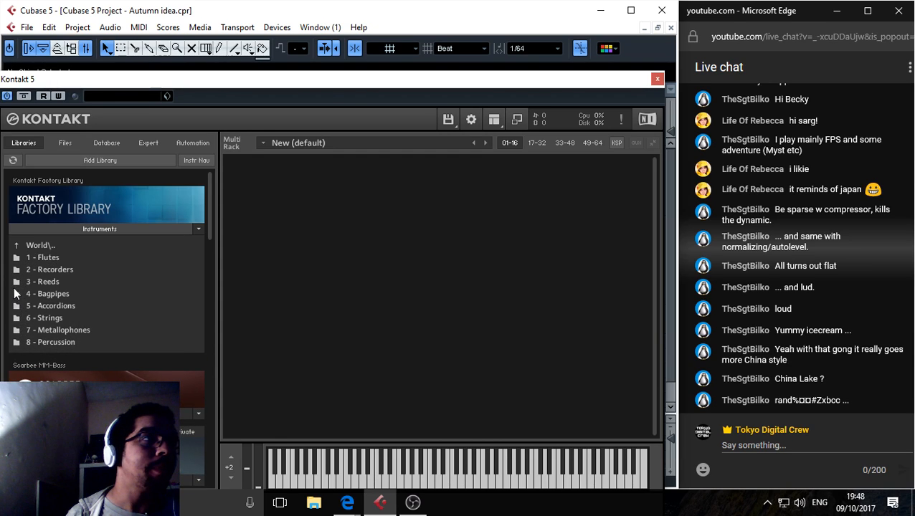
click(16, 259)
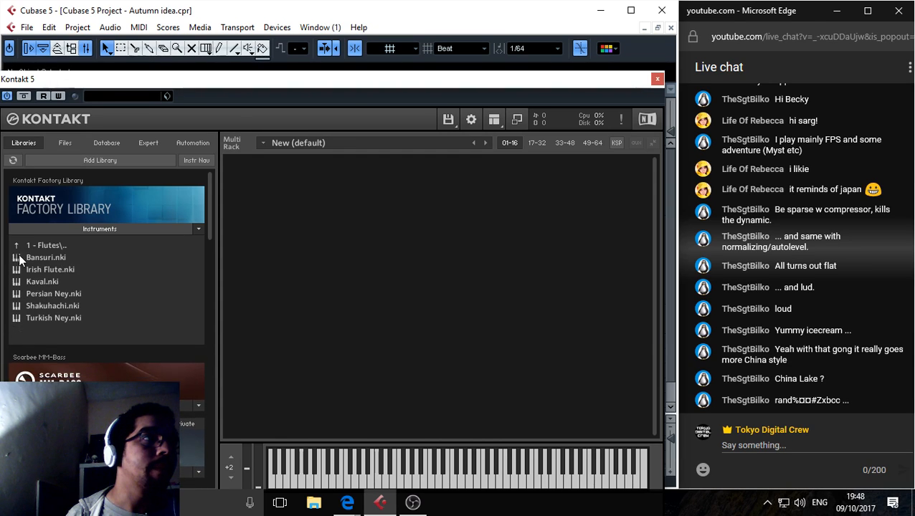
double_click(16, 306)
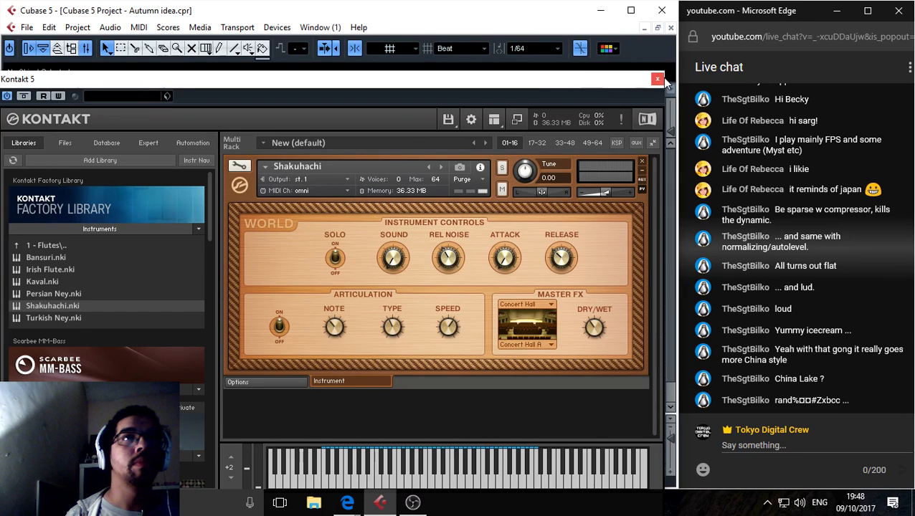
click(658, 79)
double_click(478, 272)
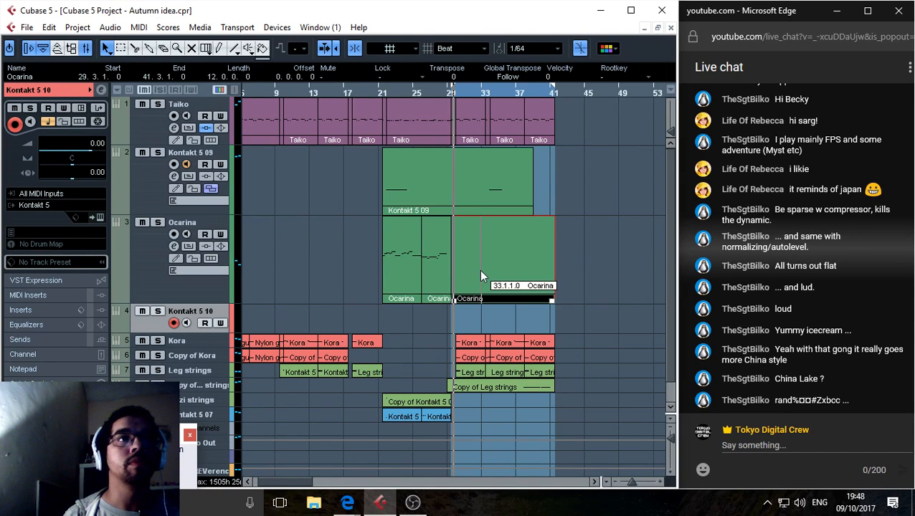
double_click(479, 269)
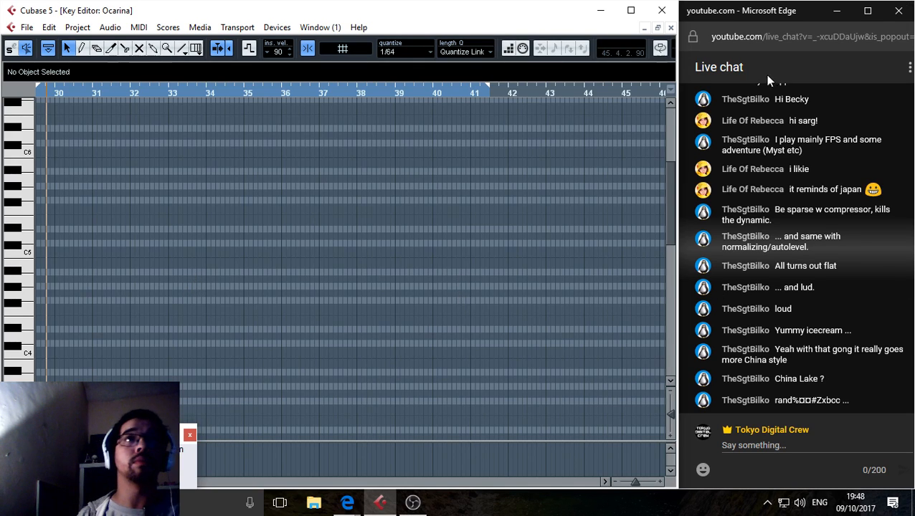
click(670, 27)
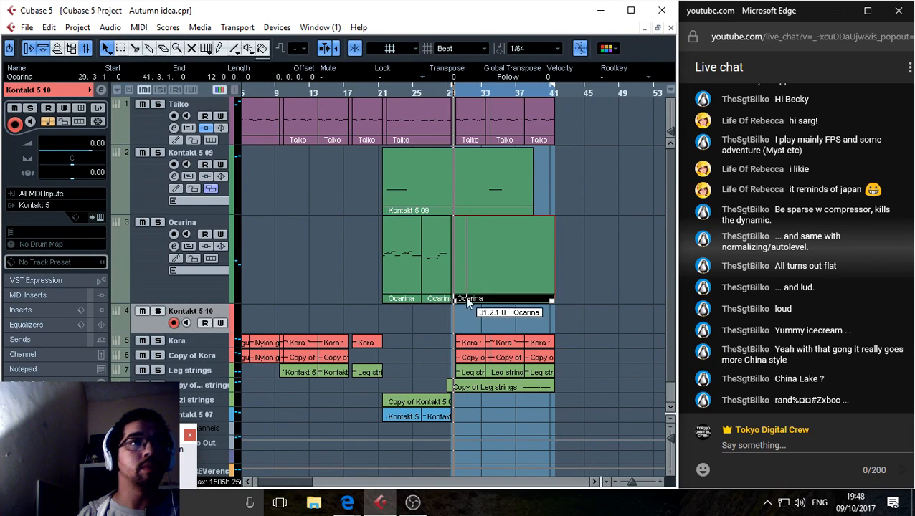
key(Delete)
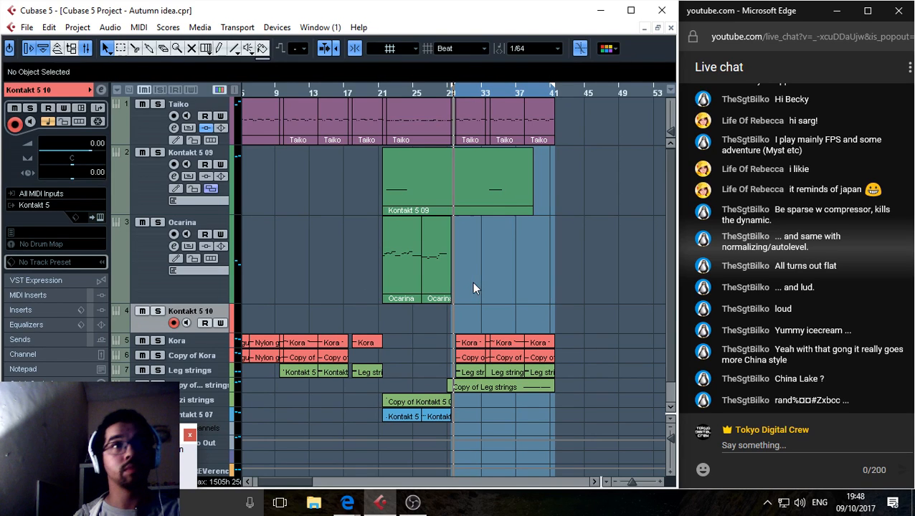
Create an empty part between the locators on the Kontakt 5 10 track and reduce the Ocarina, Kontakt 5 09 and Taiko track heights.
double_click(474, 327)
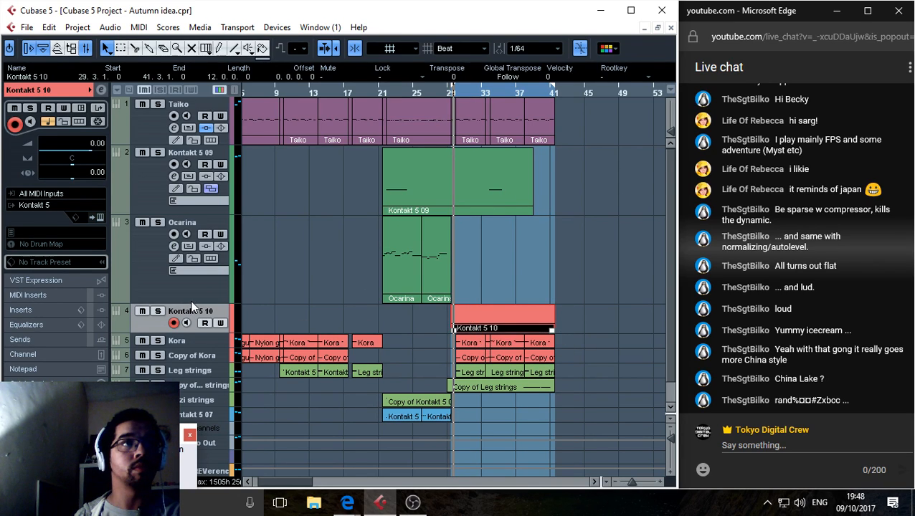
drag(191, 301, 188, 290)
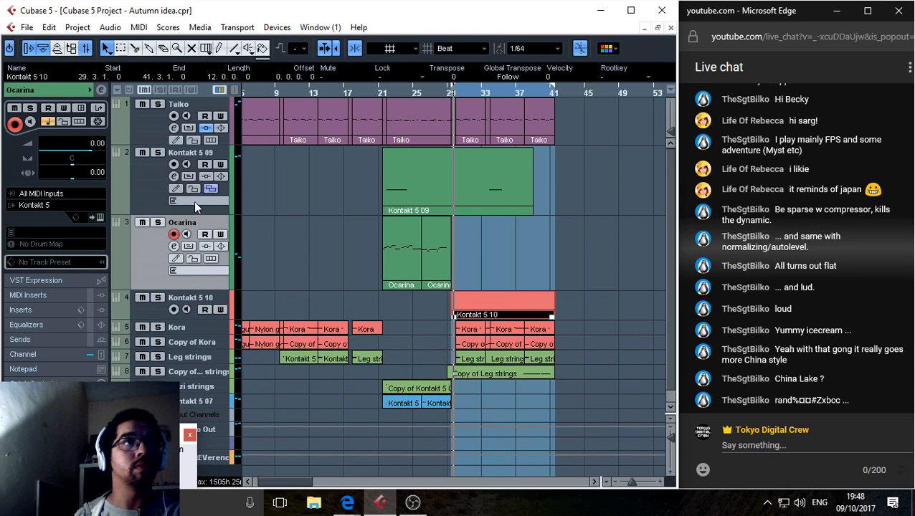
drag(193, 214, 188, 176)
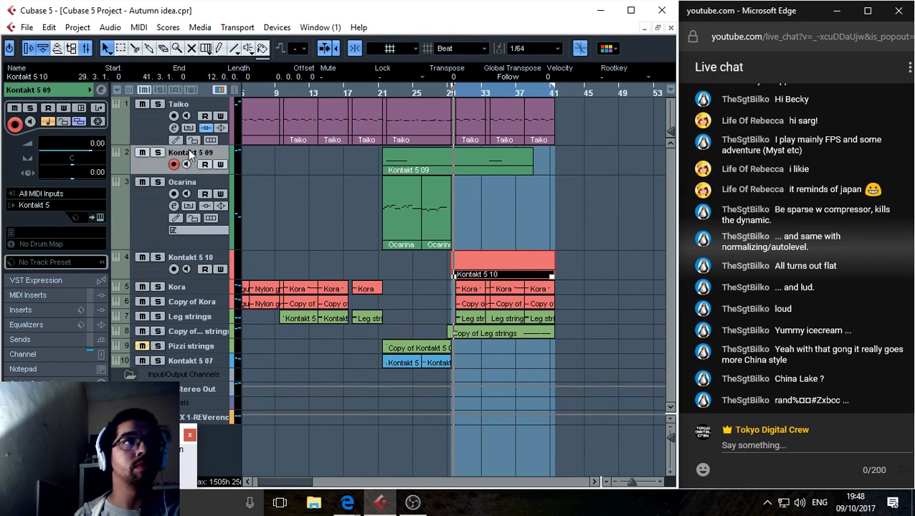
drag(188, 142, 189, 123)
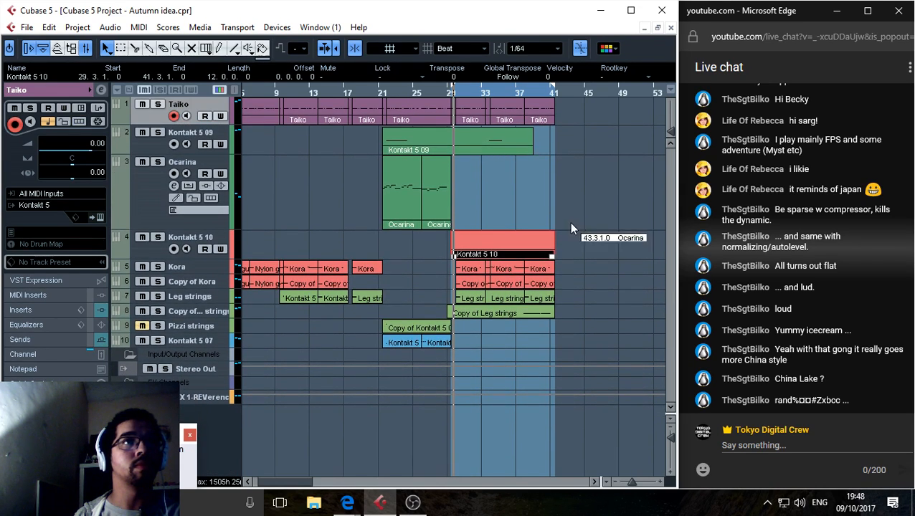
Open the new Kontakt 5 10 part in the Key Editor and play the section from 29.3 to rehearse a melody.
double_click(467, 241)
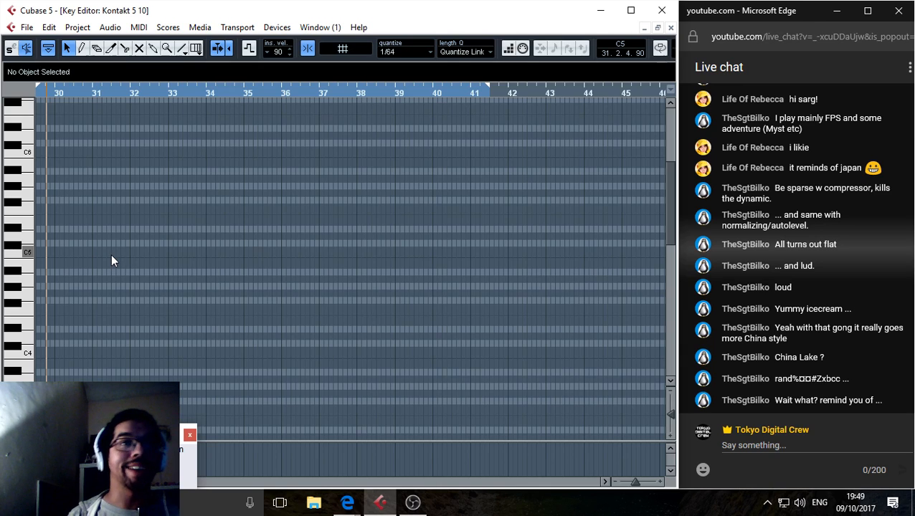
drag(42, 92, 32, 91)
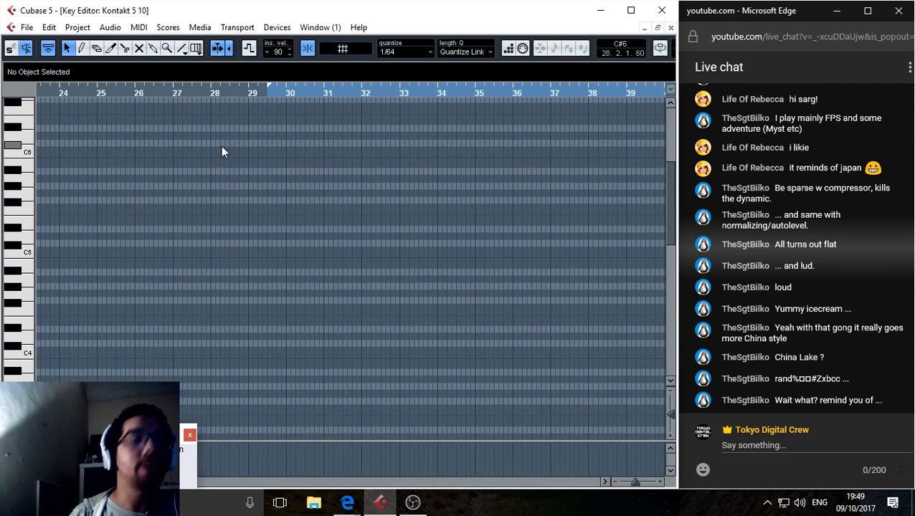
key(space)
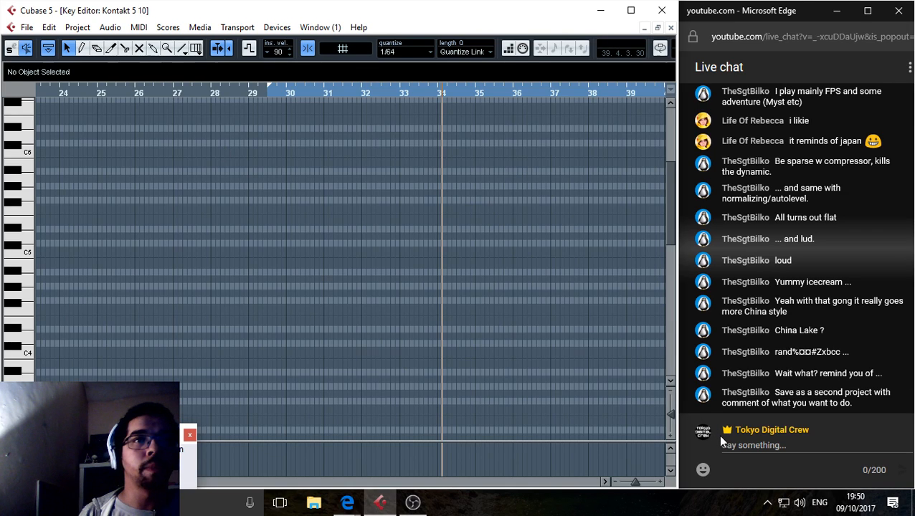
click(267, 93)
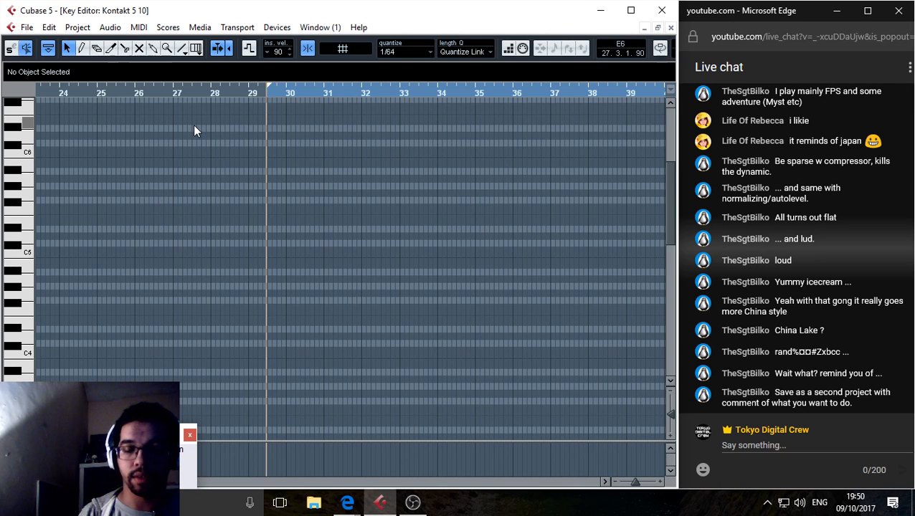
key(space)
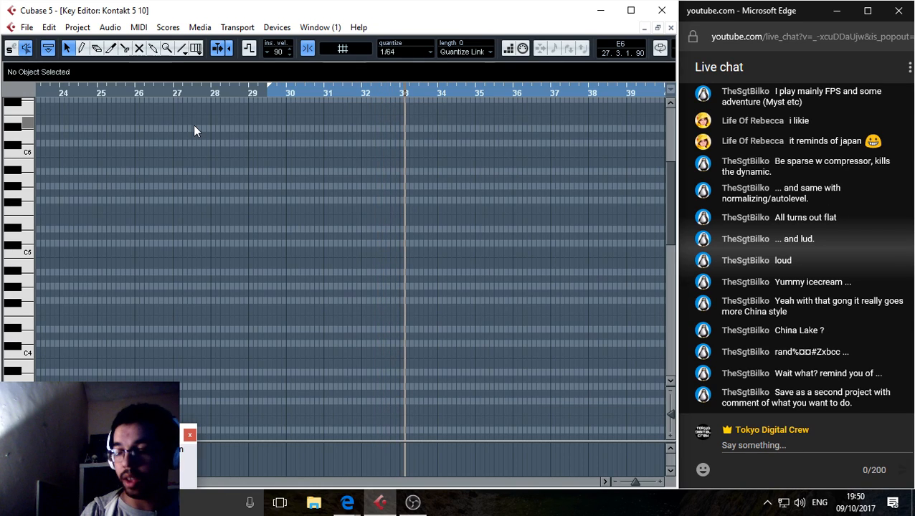
key(KP_1)
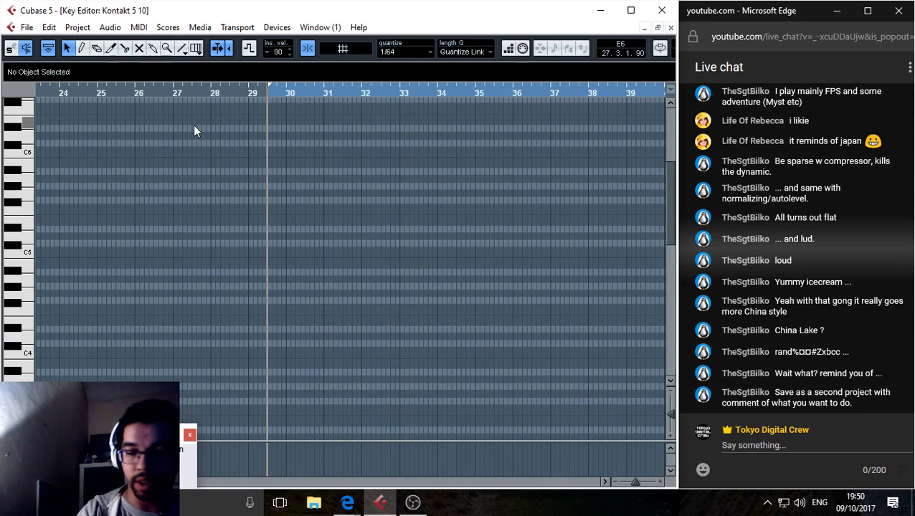
key(space)
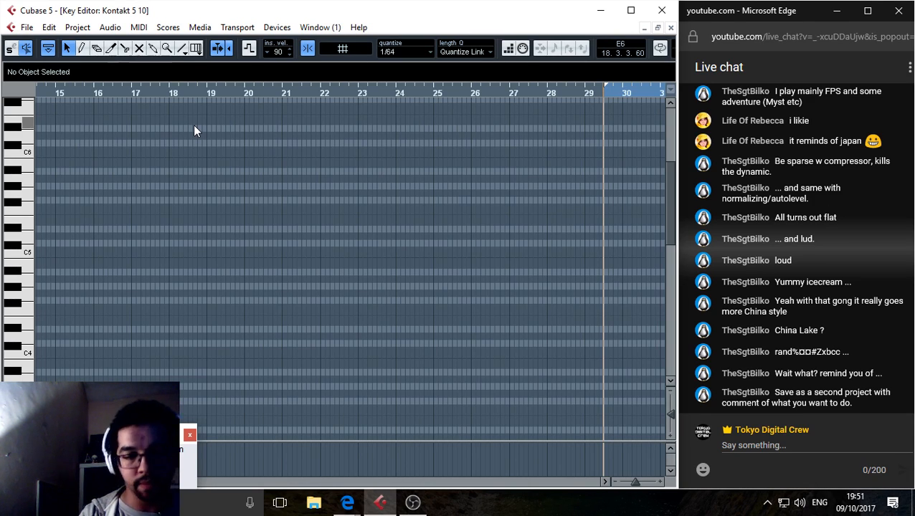
Rewind to about bar 29, record a Shakuhachi melody running to about bar 37, and close the Key Editor.
key(KP_Subtract)
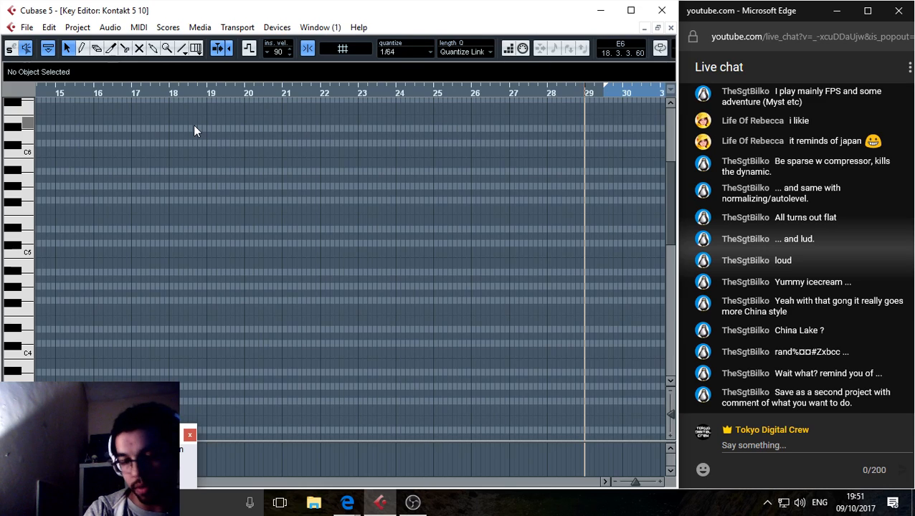
key(space)
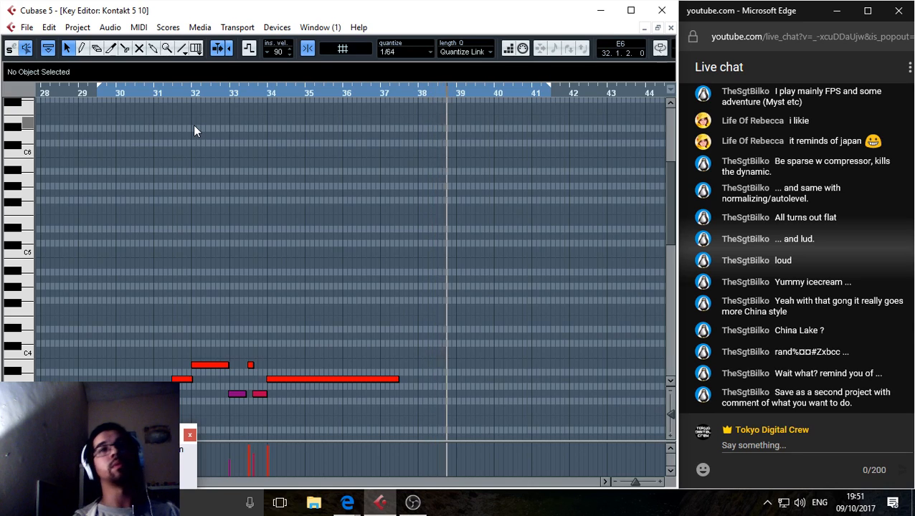
scroll(304, 233, down, 5)
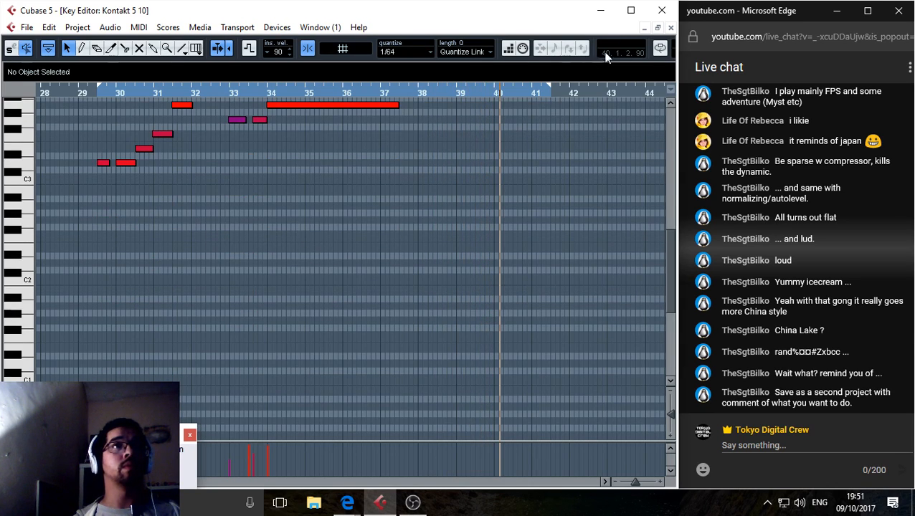
click(670, 28)
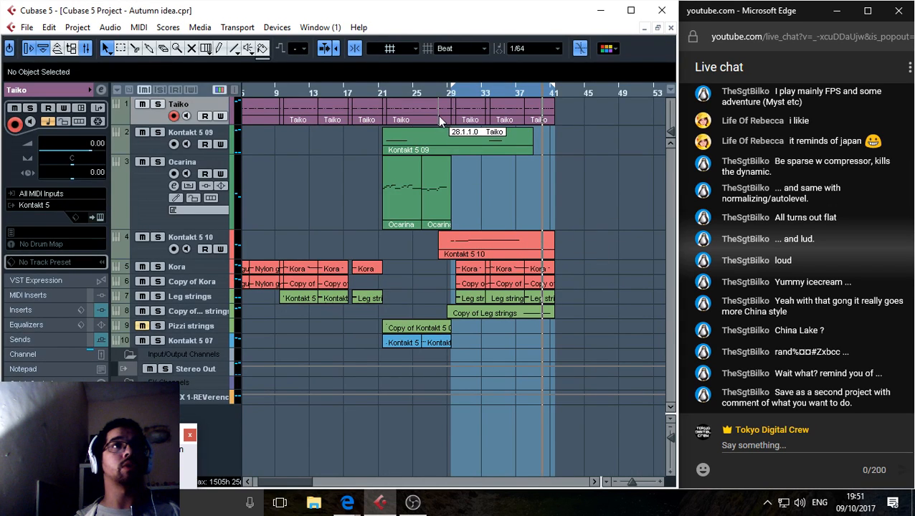
Copy the recorded Kontakt 5 10 part to the Ocarina track at 29.2.1.0 and, with 1/4 quantize, shorten the preceding Ocarina part to end there.
click(463, 252)
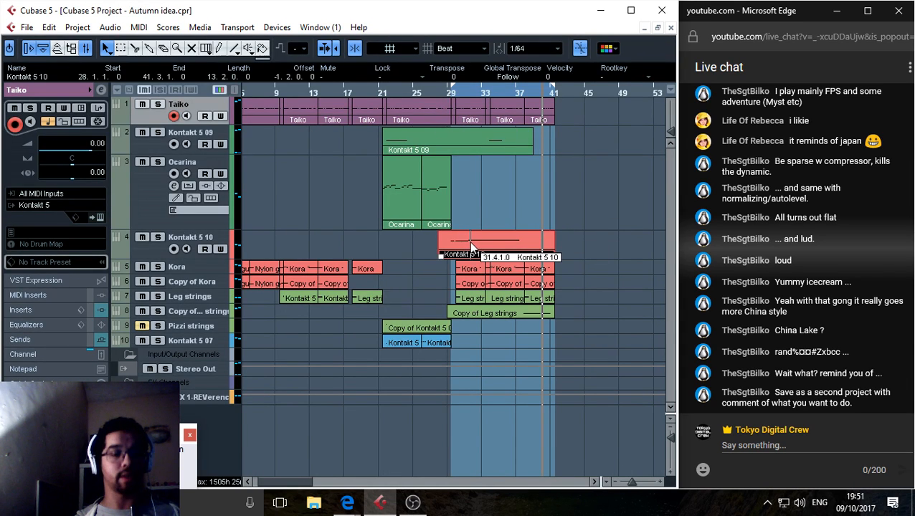
mouse_move(469, 242)
mouse_down()
mouse_move(481, 222)
mouse_move(454, 228)
mouse_move(470, 225)
mouse_up()
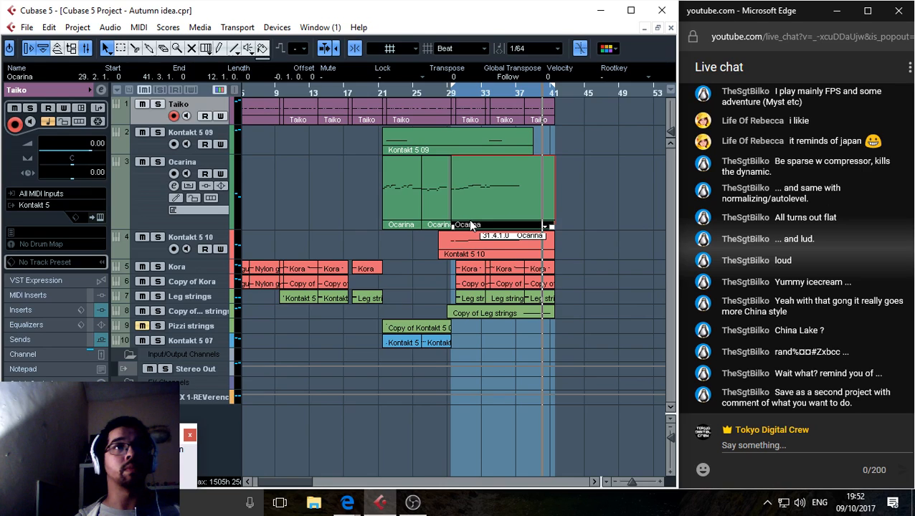
click(518, 50)
click(536, 93)
drag(495, 209, 475, 212)
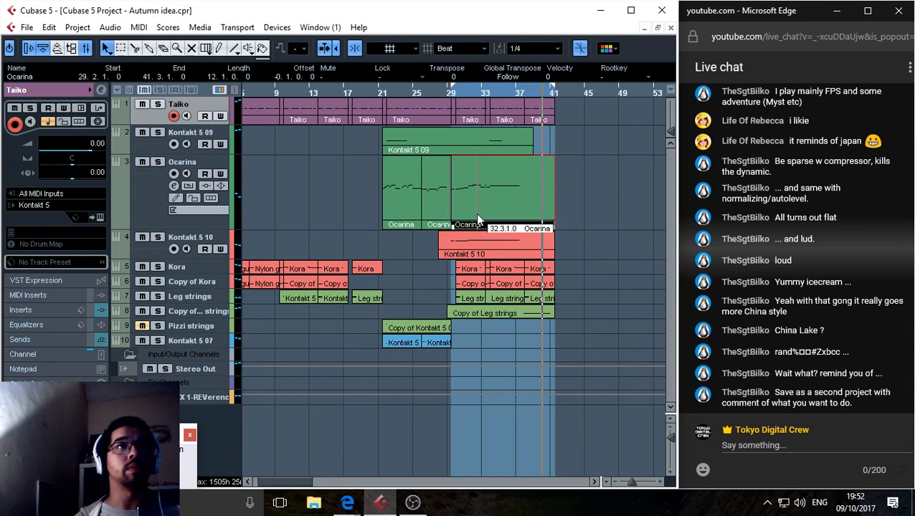
click(447, 228)
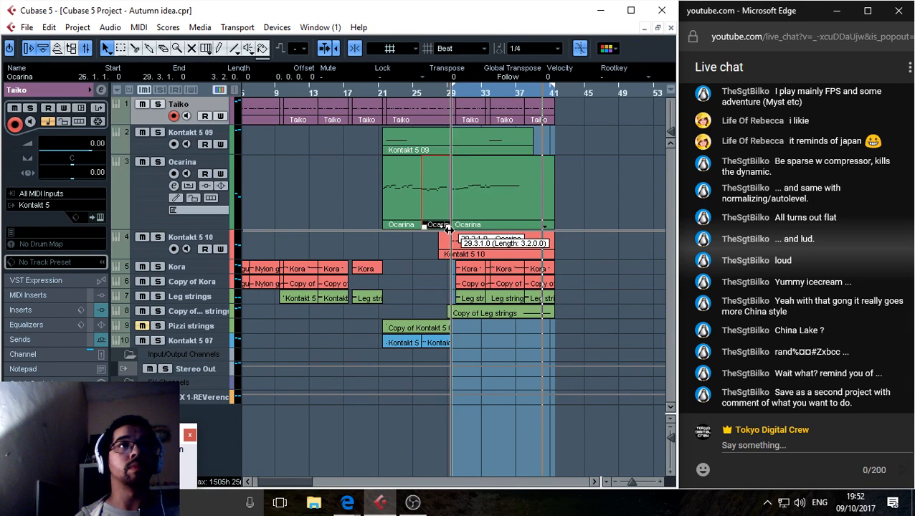
Play from about bar 27 with the Ocarina track muted and set the Shakuhachi volume to -2.6 in Kontakt 5.
click(424, 91)
click(433, 88)
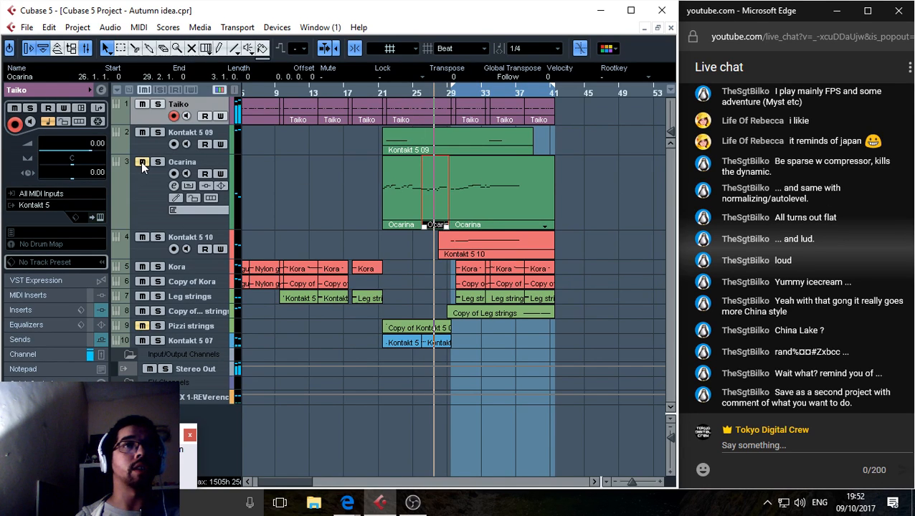
click(159, 251)
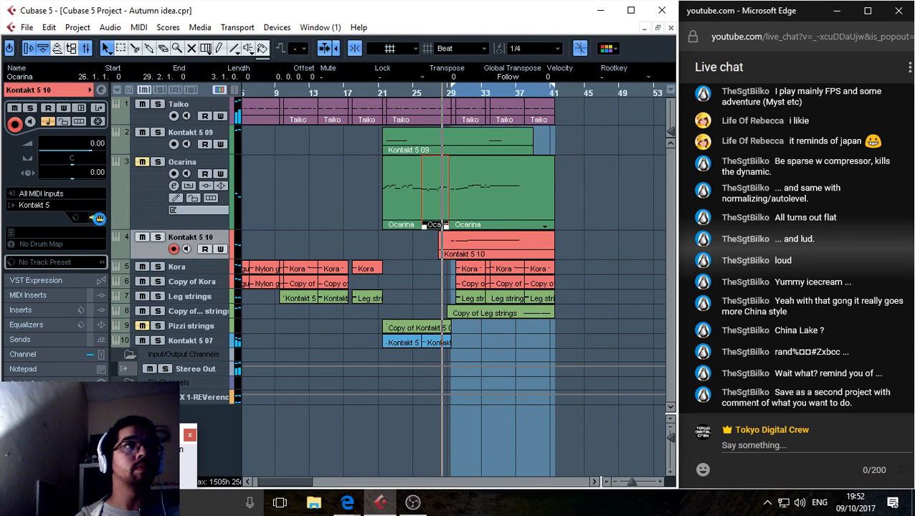
click(100, 217)
drag(605, 195, 609, 197)
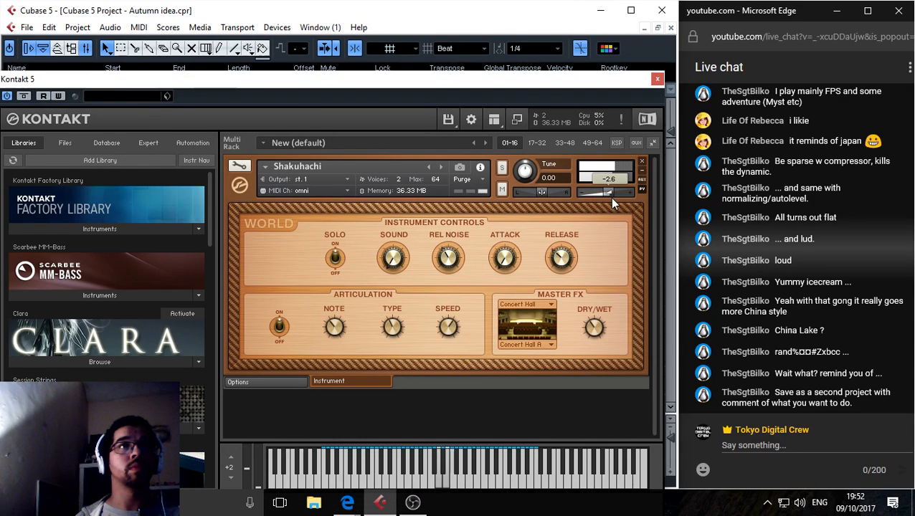
click(657, 78)
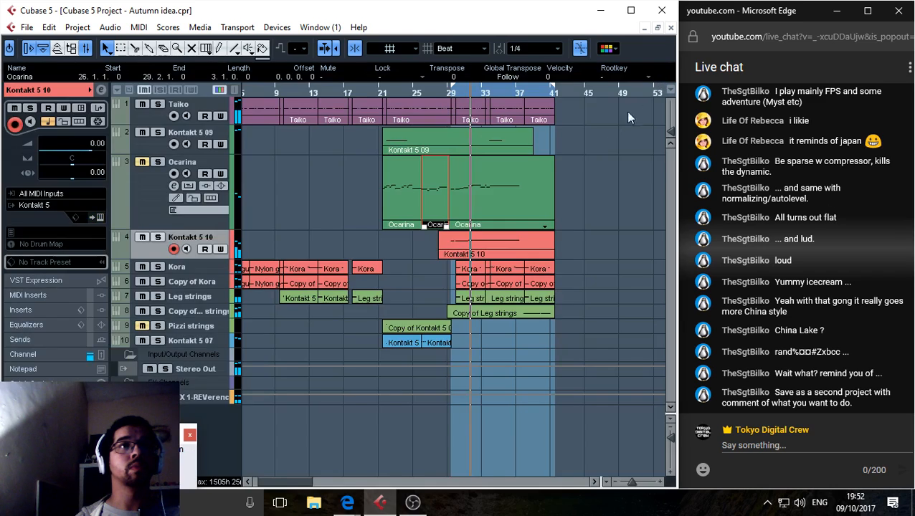
Open the Ocarina part starting at 29.2 in the Key Editor, examine its melody notes around bars 32 and 33, and close the editor.
double_click(492, 202)
scroll(452, 222, down, 2)
drag(173, 336, 376, 395)
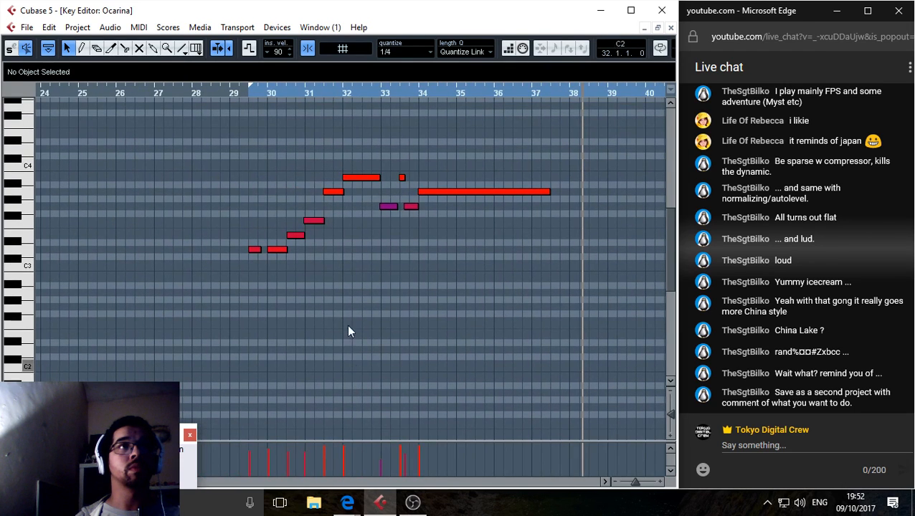
click(386, 207)
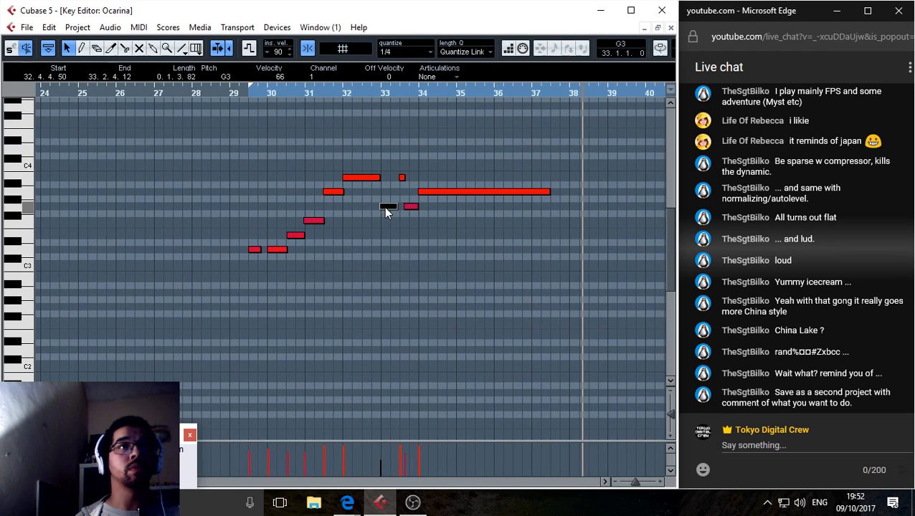
click(362, 177)
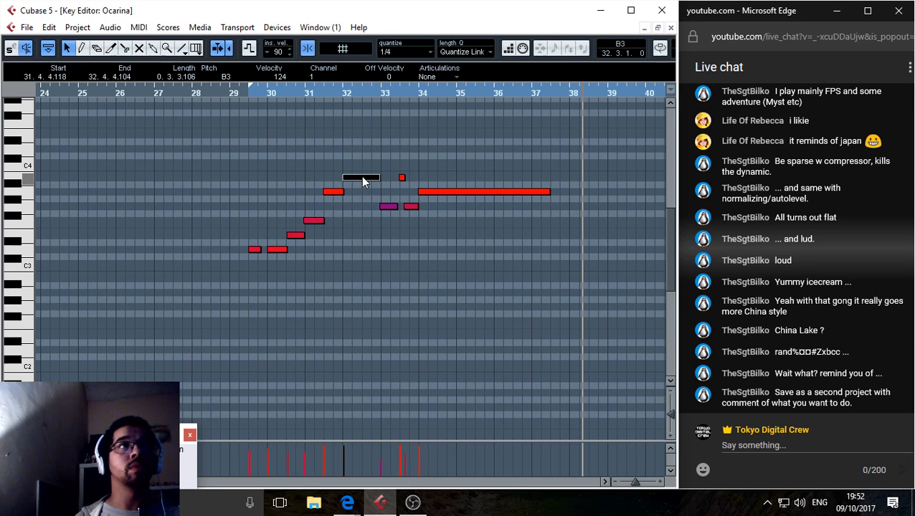
click(661, 10)
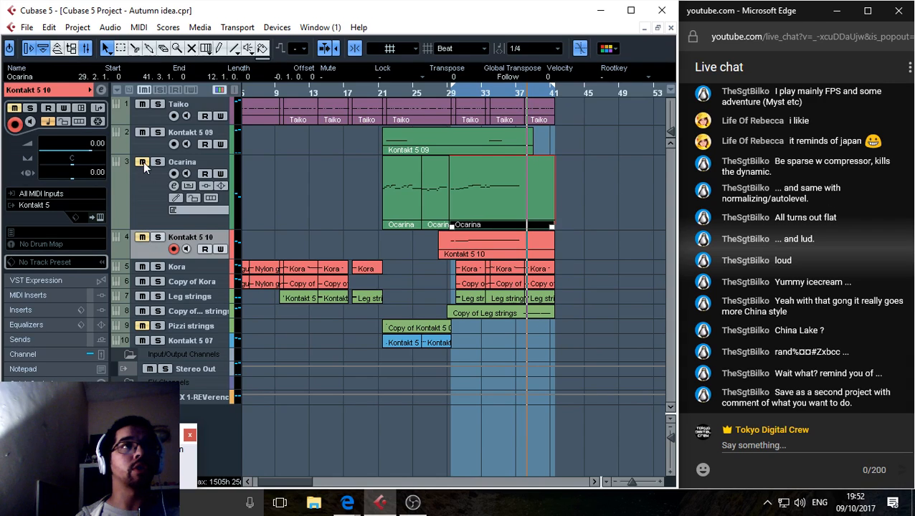
Play from about bar 28 and compare Ocarina alone, both melodies together, and Kontakt 5 10 with Ocarina muted.
click(444, 89)
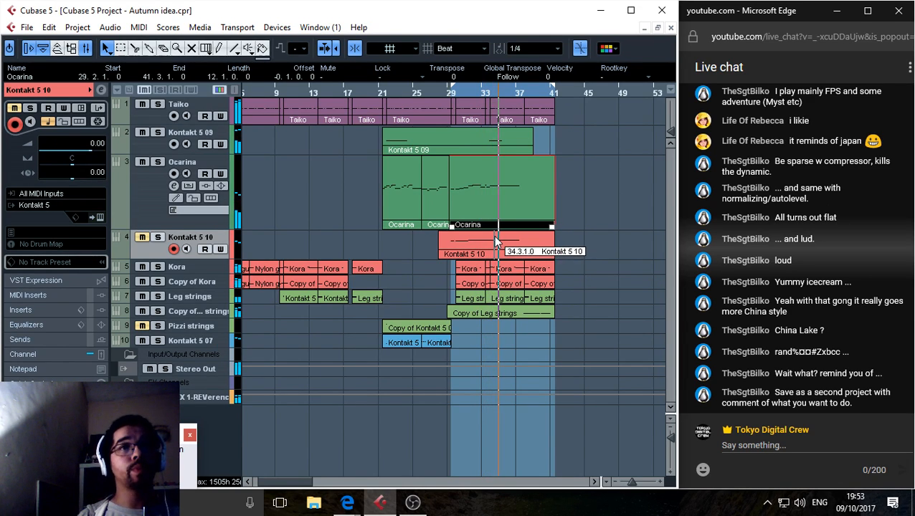
click(141, 237)
click(470, 95)
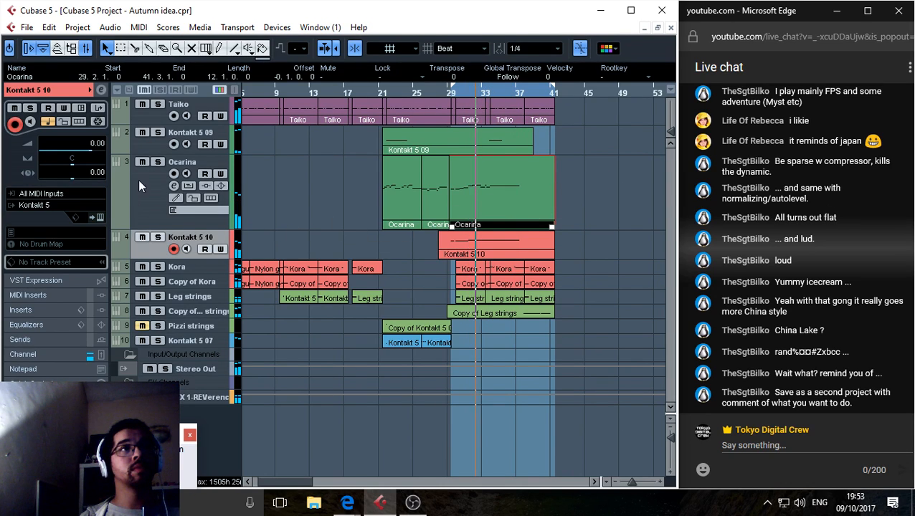
click(142, 162)
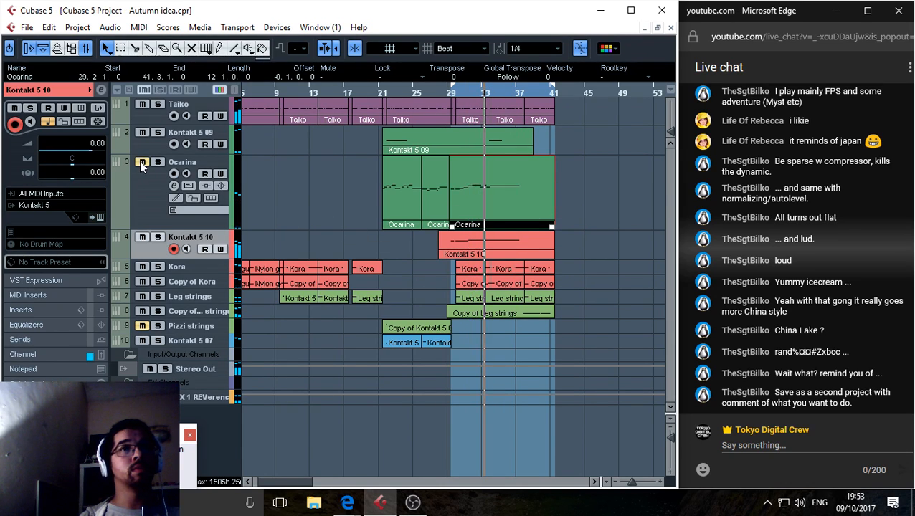
Rename the Kontakt 5 10 track as Shakahuchi.
double_click(185, 238)
text(Shakahuchi)
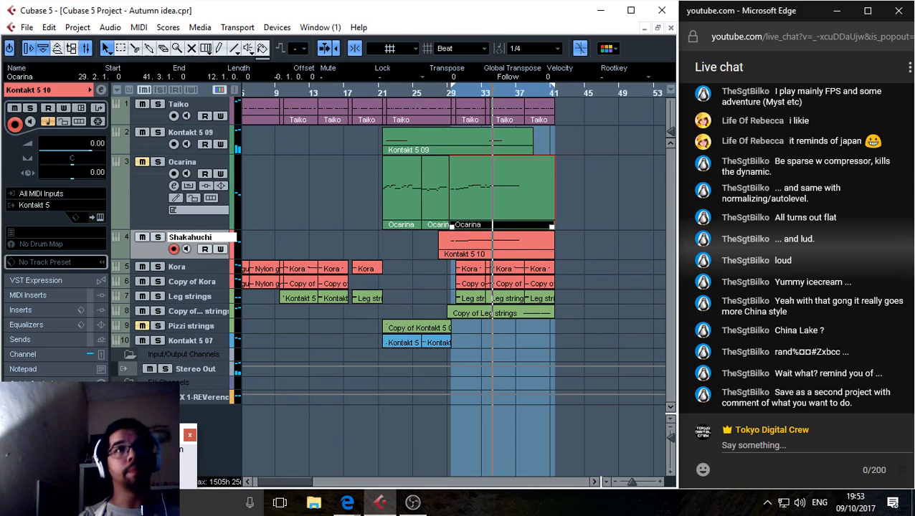
key(Return)
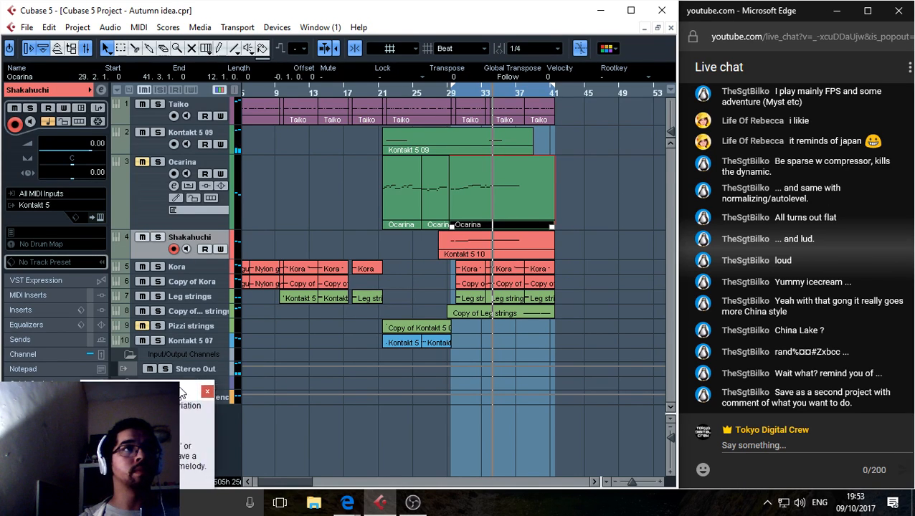
Bring the project's Notepad window into view and add the line "Shakahuchi with violin following it." below the existing notes.
drag(169, 390, 414, 147)
click(423, 253)
text(J)
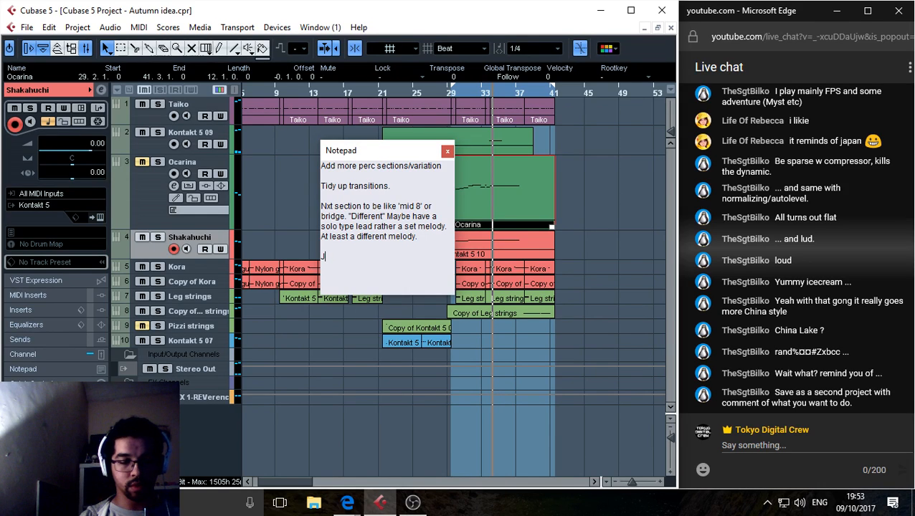
key(BackSpace)
text(Shaka)
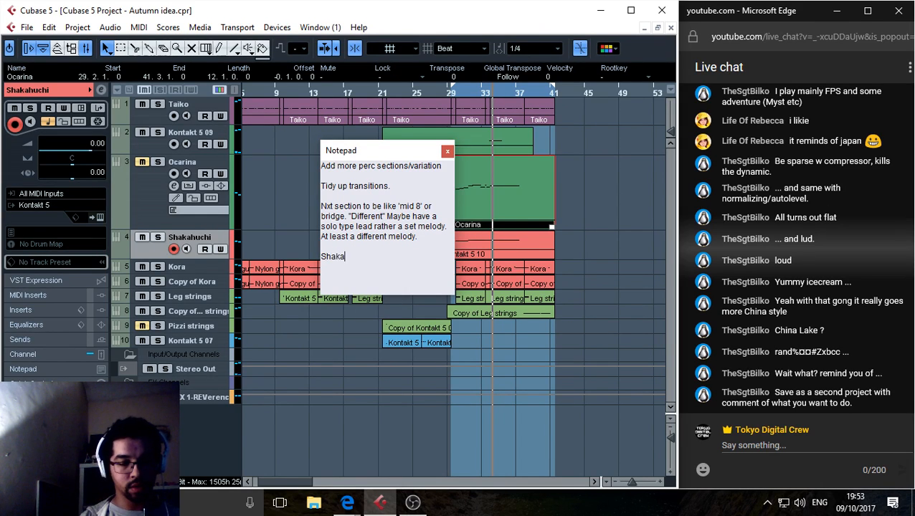
text(huchi )
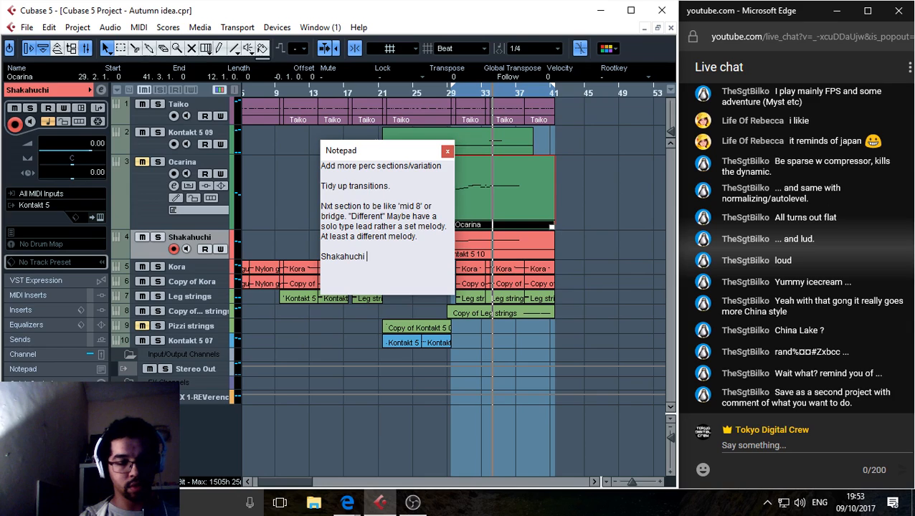
text(with vi)
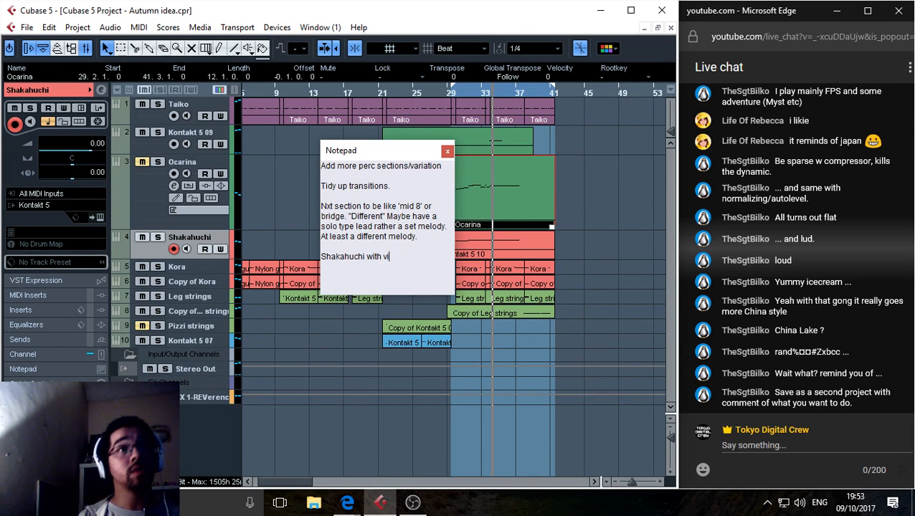
text(olin following it)
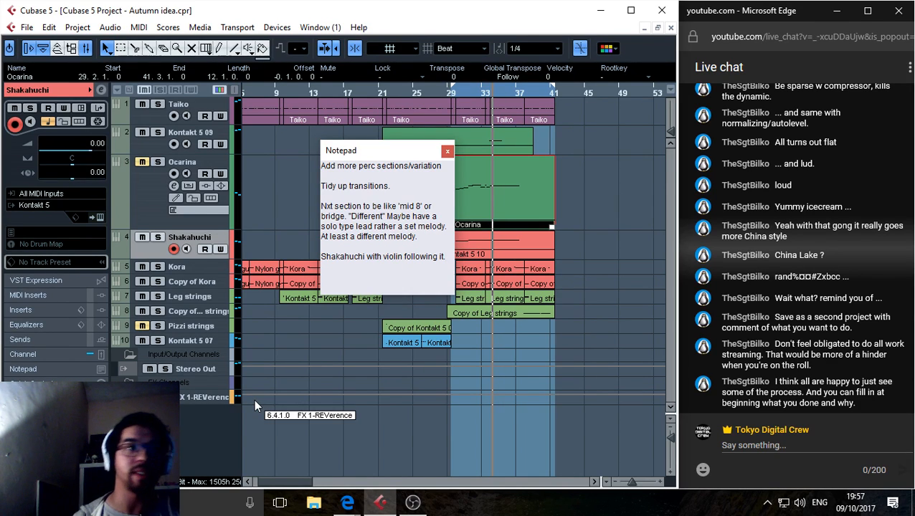
text(.)
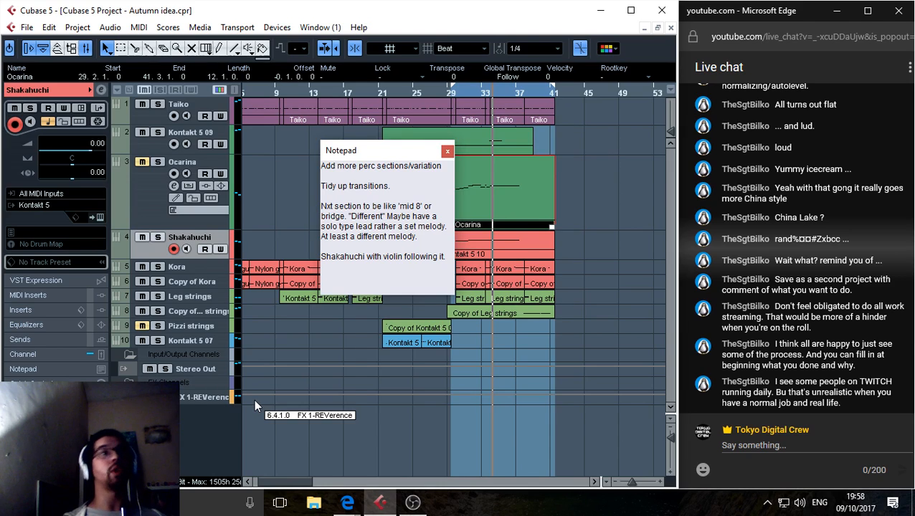
click(279, 428)
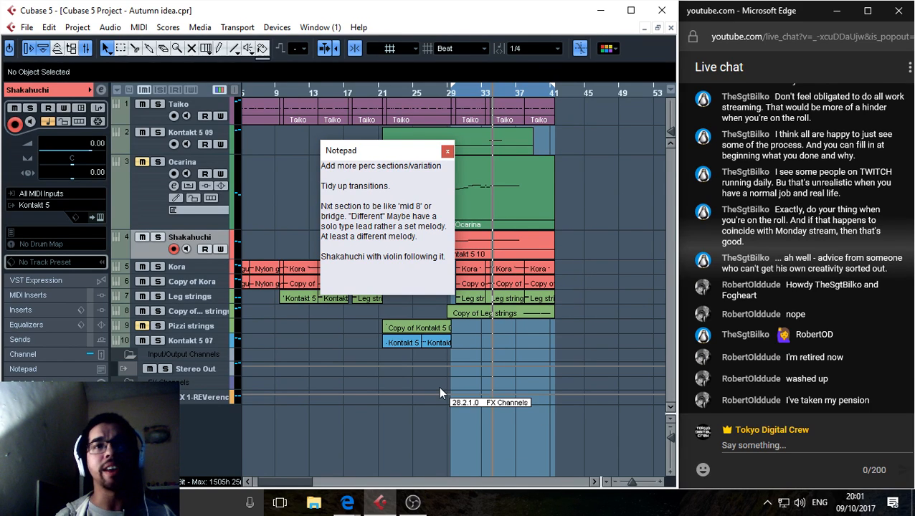
click(717, 447)
click(441, 446)
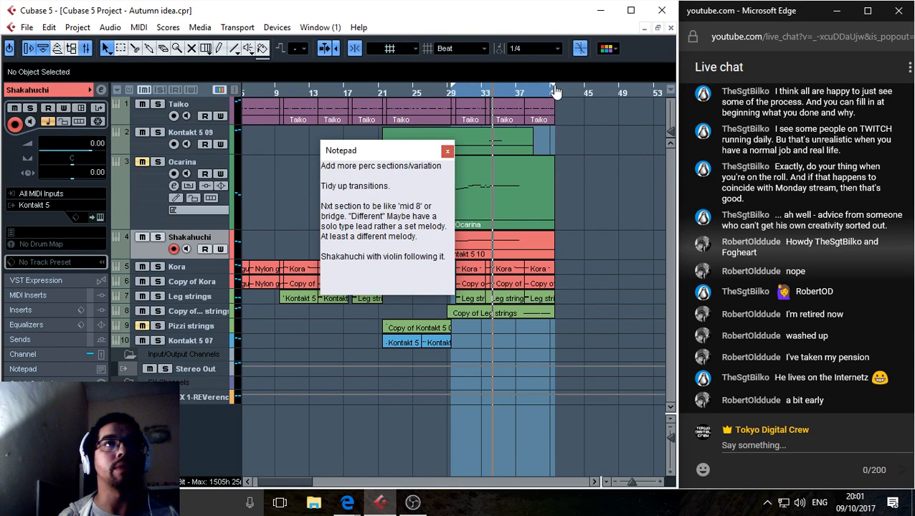
Set the right locator to about bar 41 and move the Notepad window down over the lower tracks.
drag(553, 92, 549, 91)
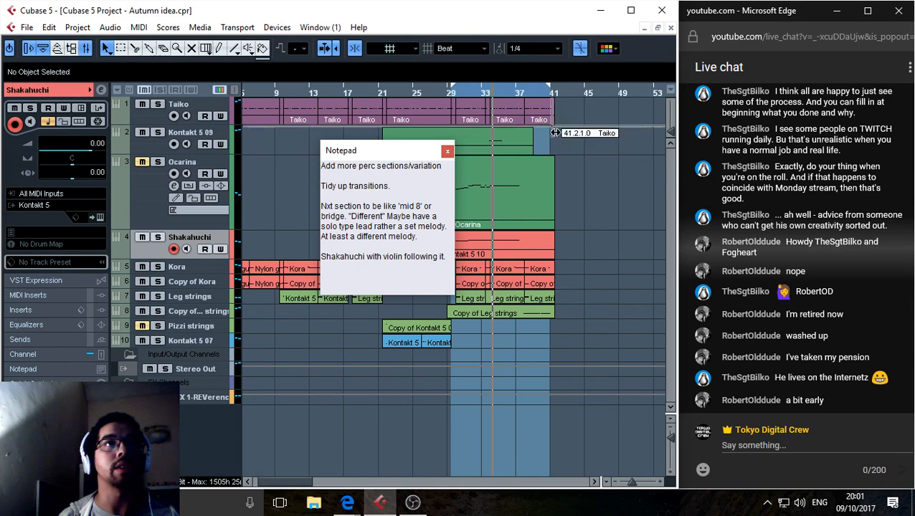
drag(368, 156, 398, 204)
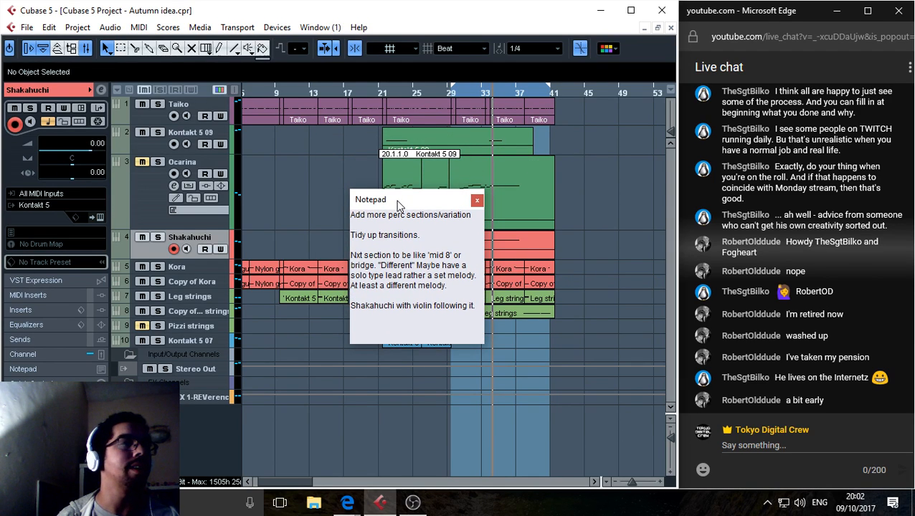
drag(399, 205, 500, 329)
Enlarge the Kontakt 5 09 track and record a new part on it from bar 1 to about bar 42.
drag(280, 90, 246, 92)
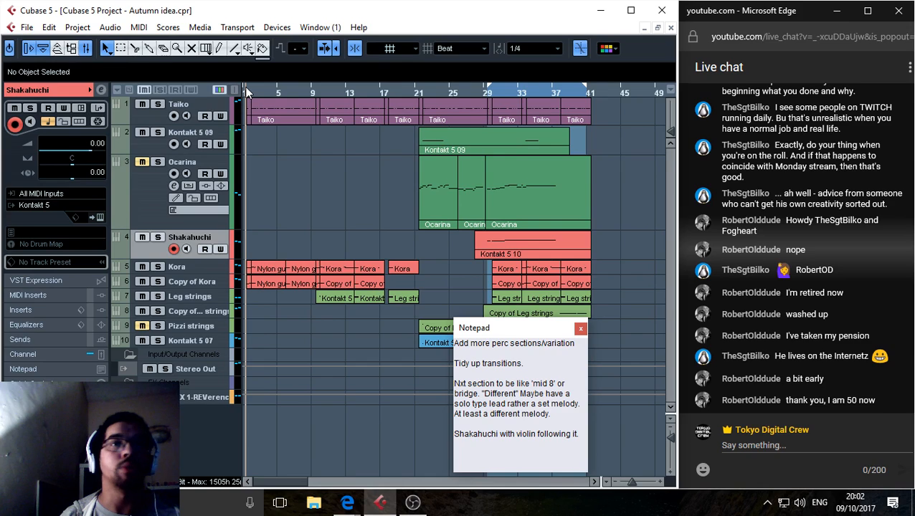
key(space)
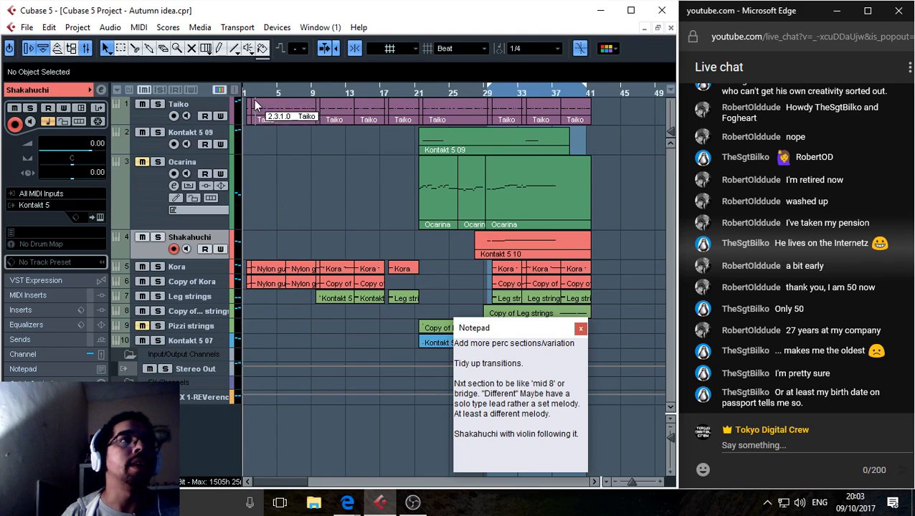
click(145, 143)
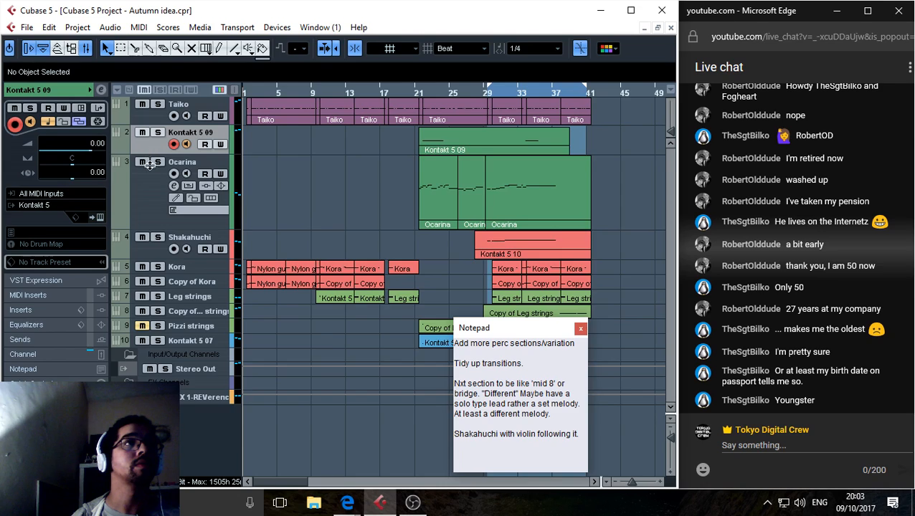
drag(151, 155, 153, 192)
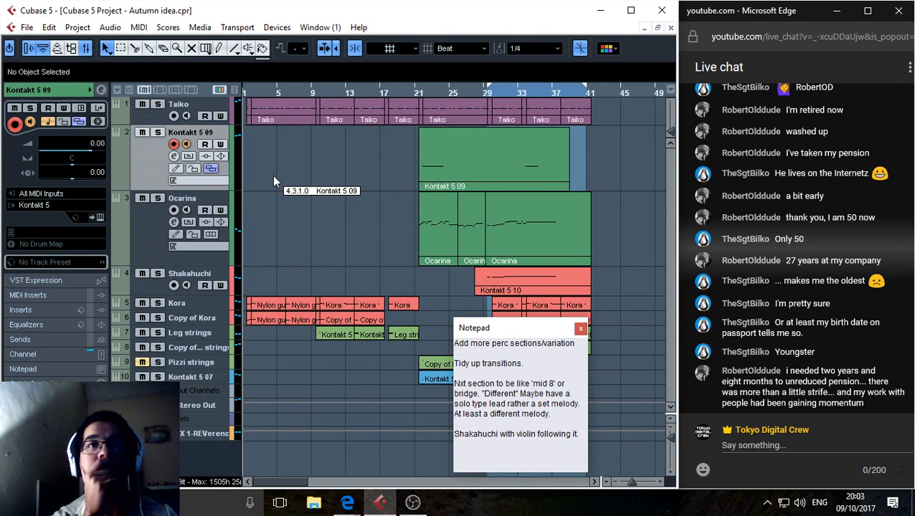
key(KP_Multiply)
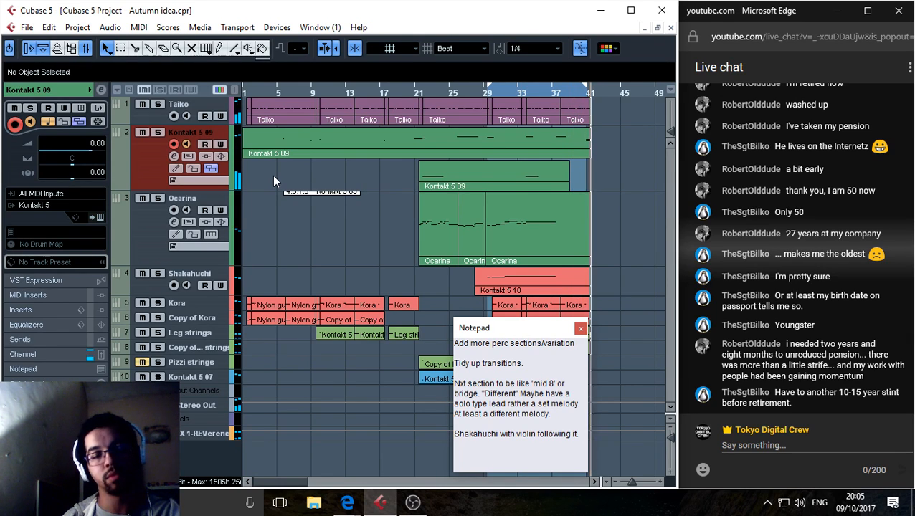
key(space)
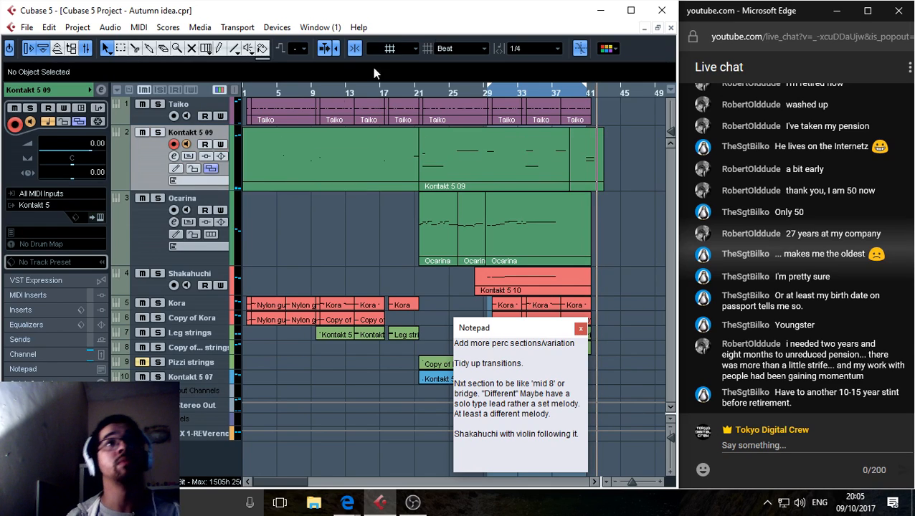
Move the Notepad window below the tracks so that all parts on the lower tracks are uncovered.
drag(546, 335, 533, 416)
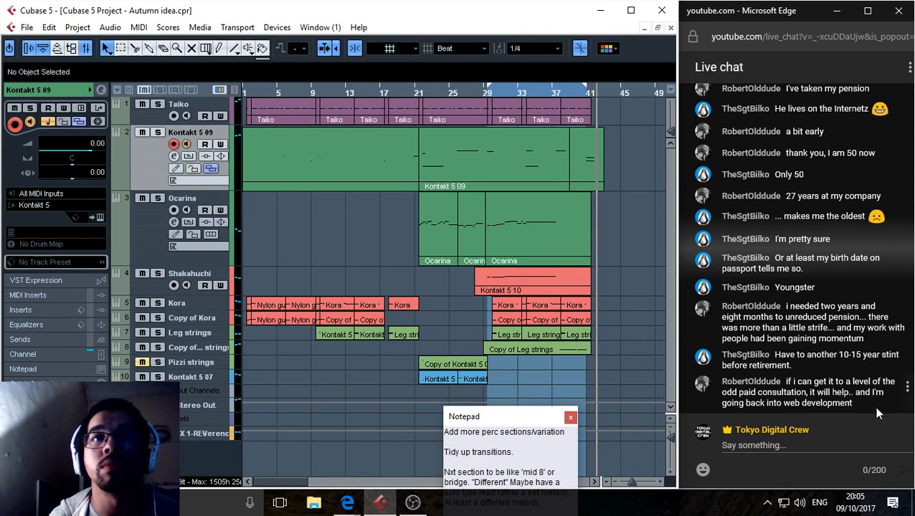
click(788, 447)
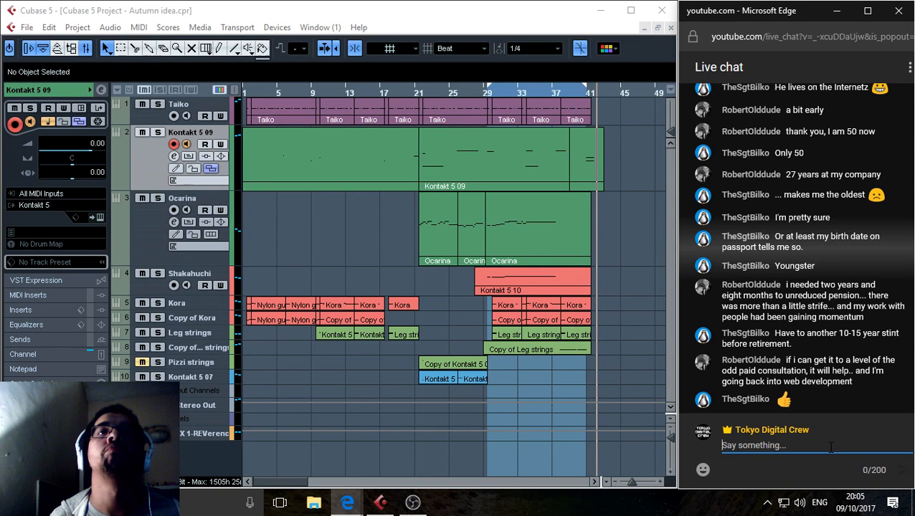
click(390, 208)
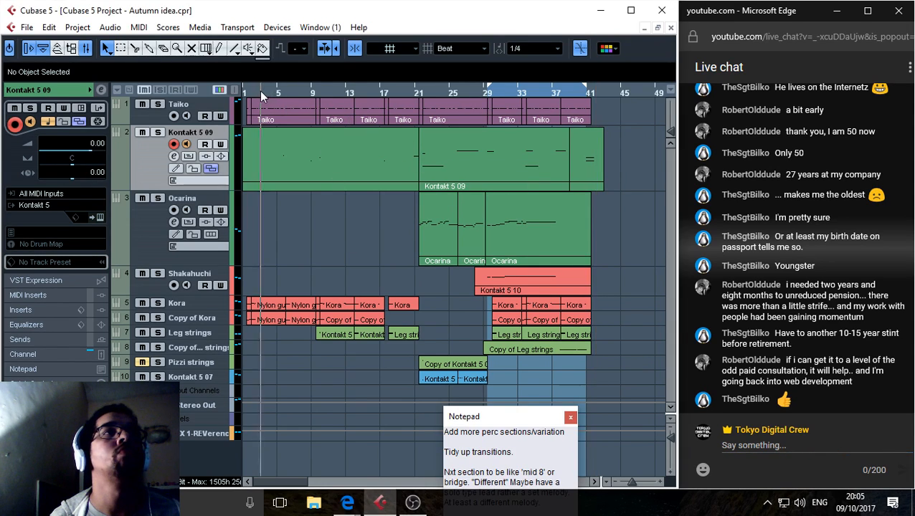
drag(531, 418, 467, 410)
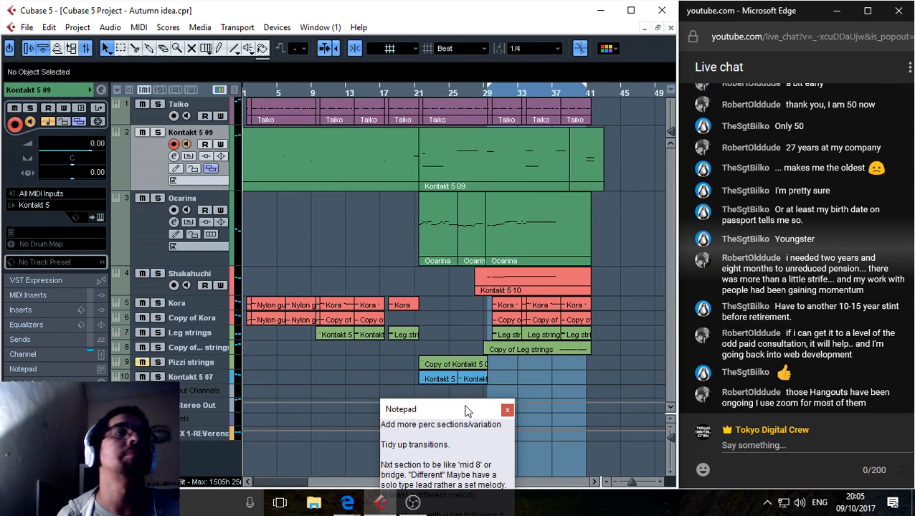
drag(468, 411, 536, 410)
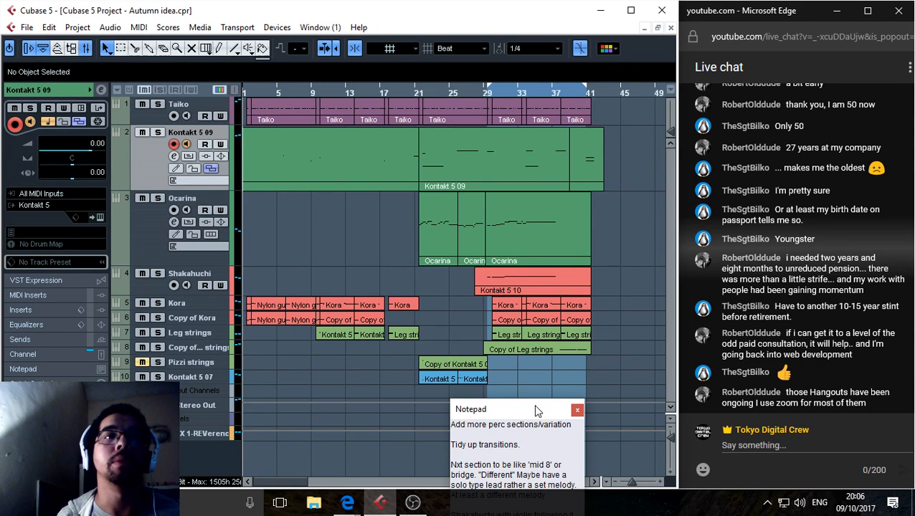
Play the project from bar 1 and open the newly recorded Kontakt 5 09 part in the Key Editor.
click(246, 88)
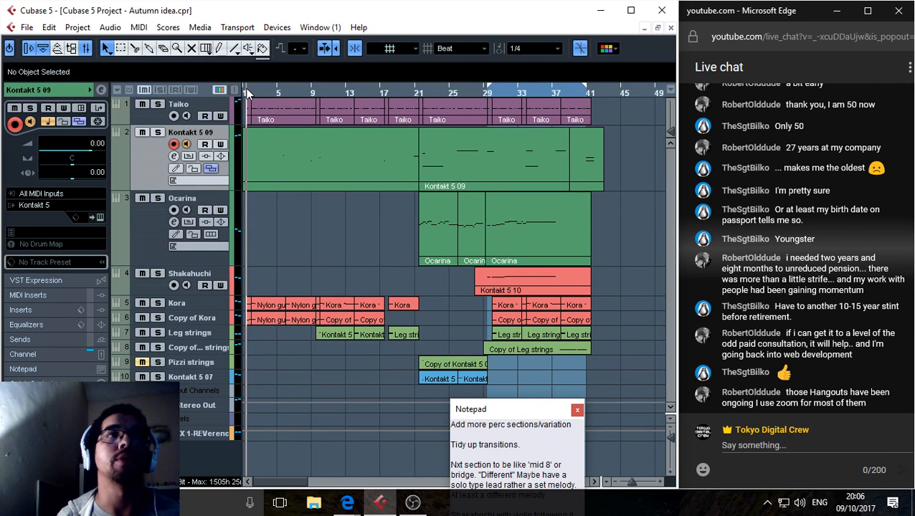
click(241, 88)
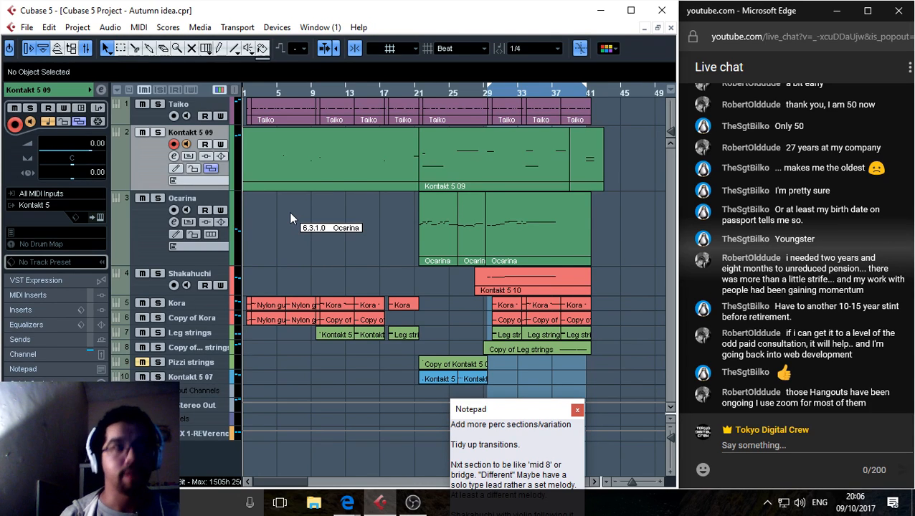
click(245, 89)
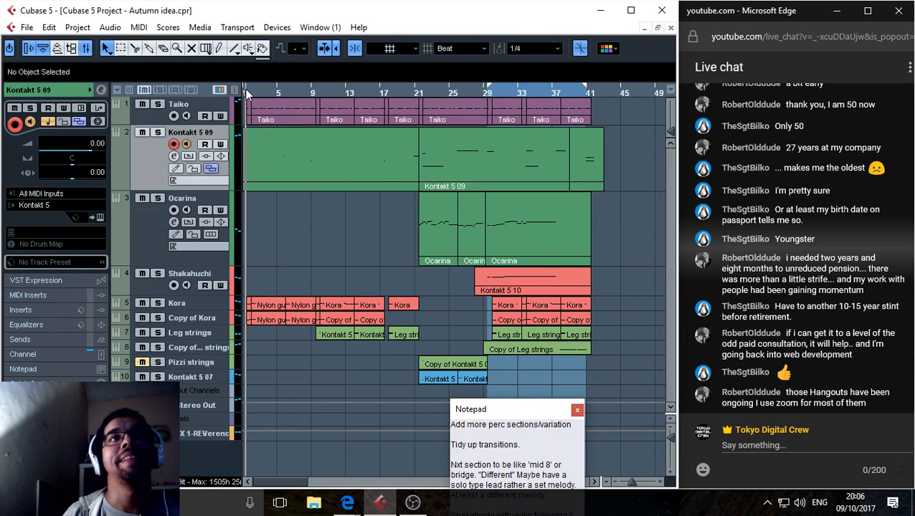
key(space)
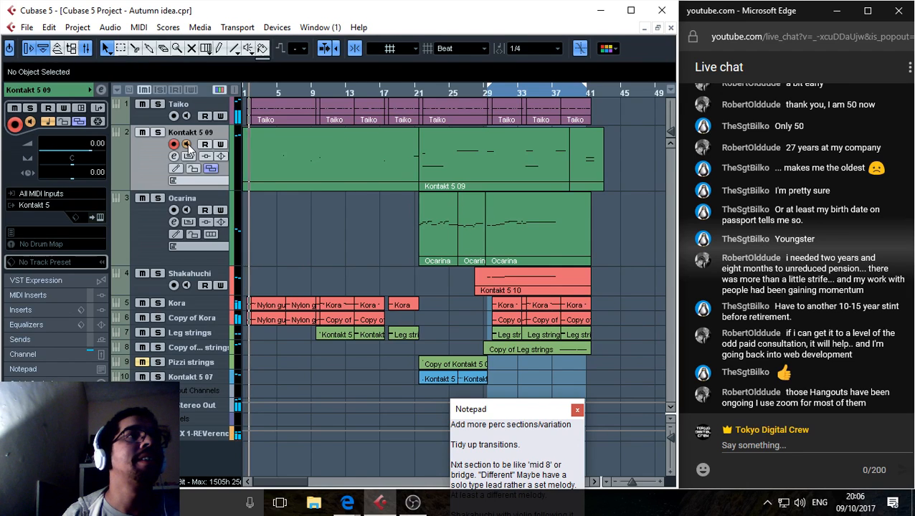
double_click(361, 152)
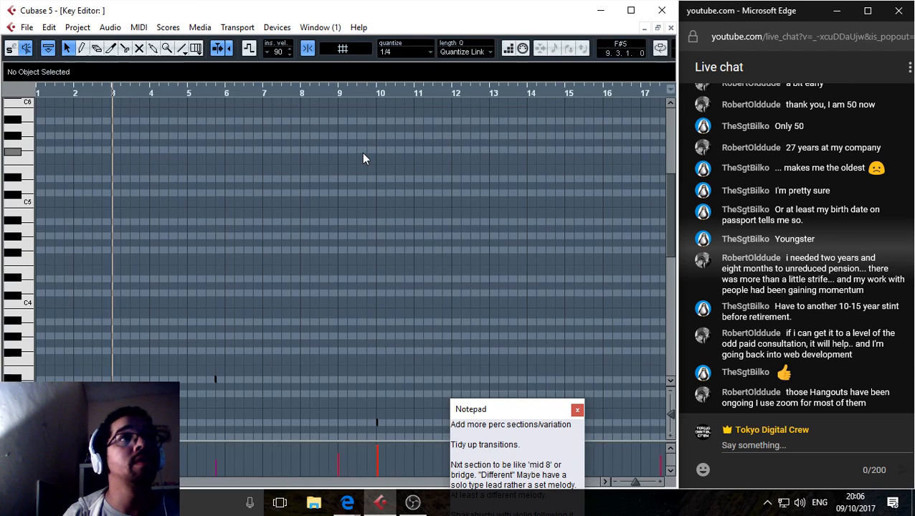
Clear the Notepad window away from the note grid and delete the very short A#2 note at the start of bar 10.
click(660, 483)
click(660, 483)
click(660, 483)
drag(552, 410, 48, 354)
drag(490, 325, 57, 161)
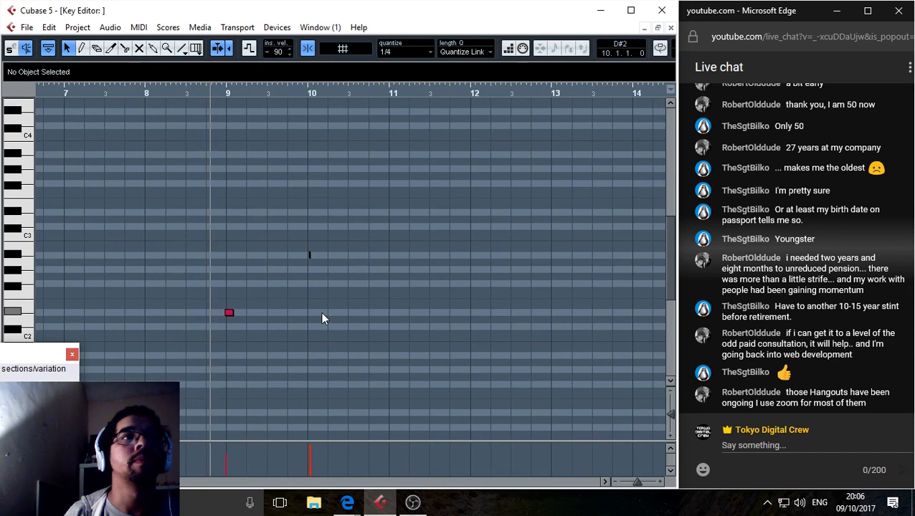
click(309, 255)
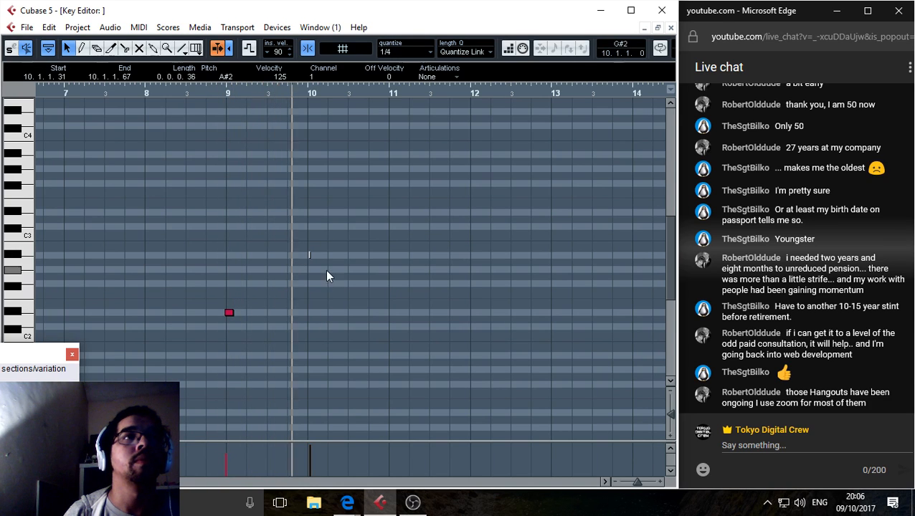
key(Delete)
Move the short D#2 note in the middle of bar 17 to the start of bar 18.
drag(555, 367, 641, 338)
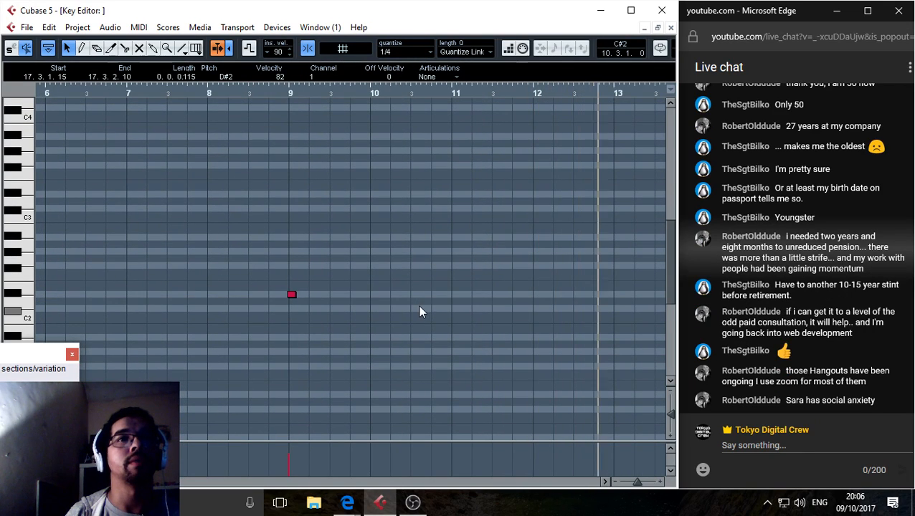
drag(639, 344, 186, 351)
drag(571, 343, 428, 349)
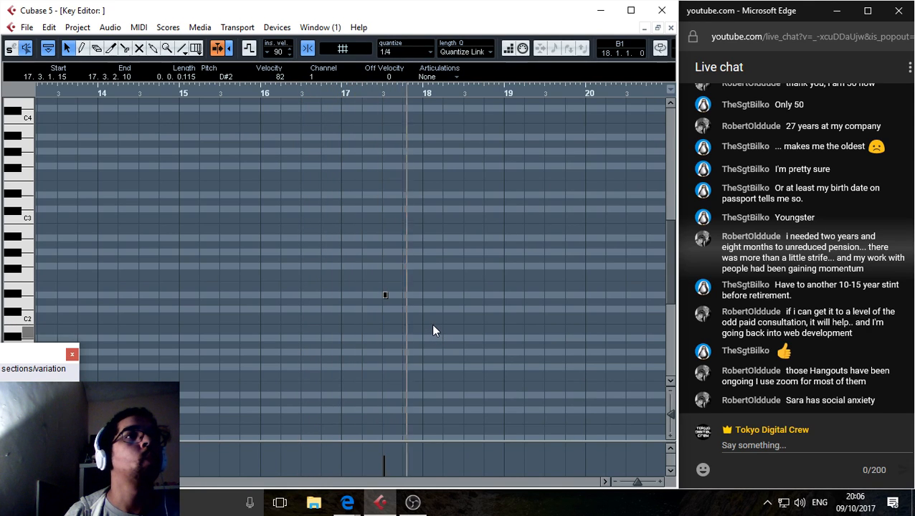
drag(593, 387, 331, 383)
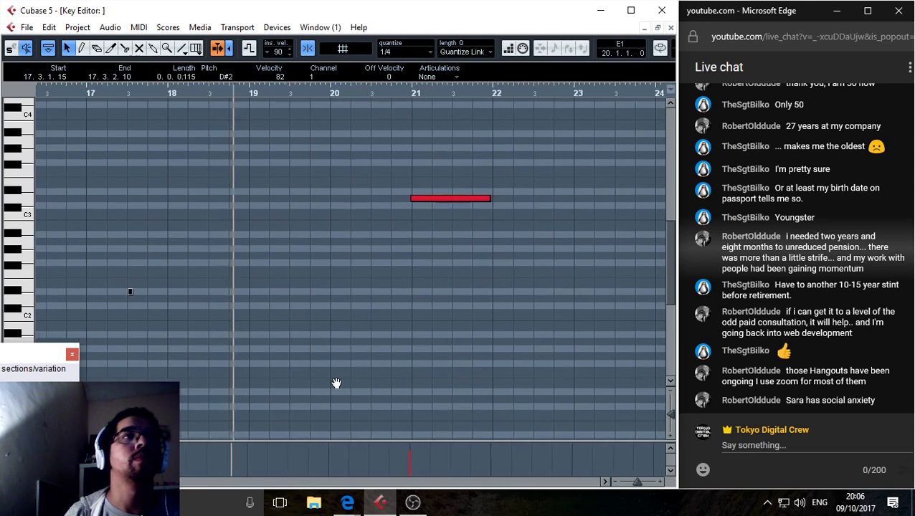
drag(154, 290, 193, 291)
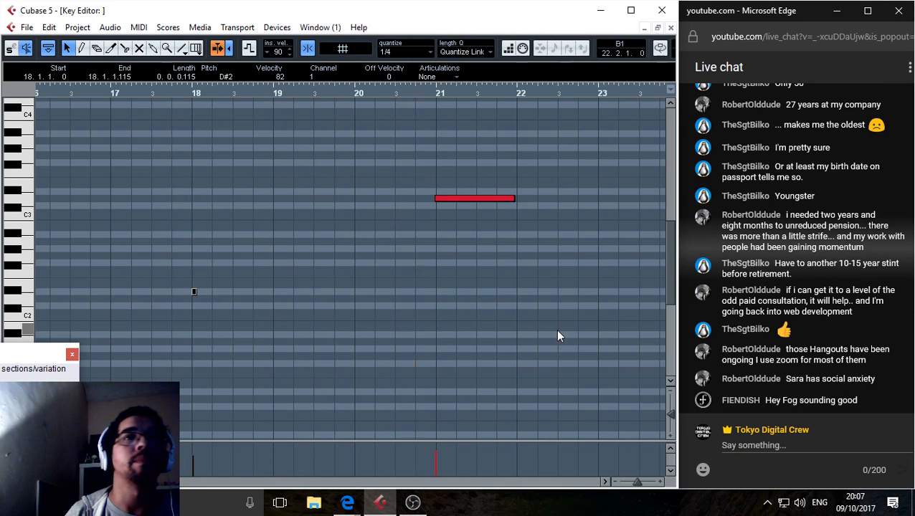
drag(558, 336, 270, 338)
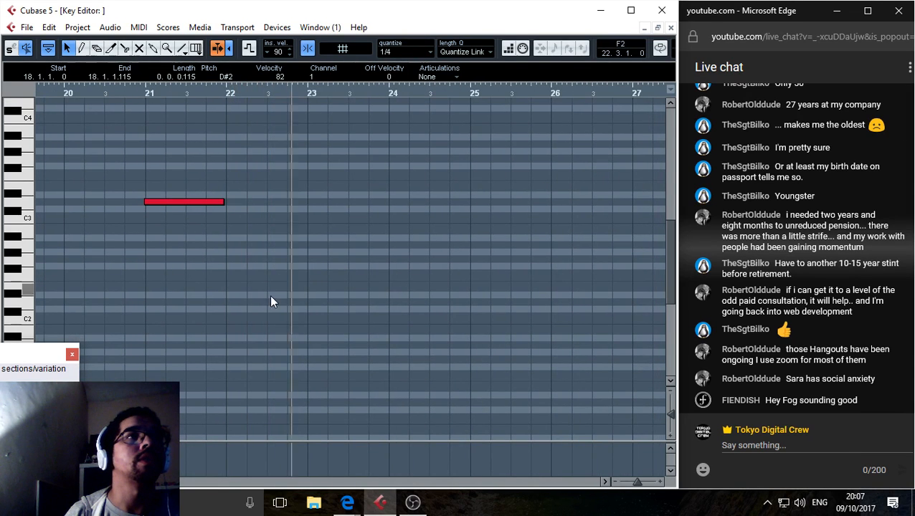
Shorten the D3 note at bar 21 to three beats and play the part back from bar 21.
scroll(280, 282, up, 4)
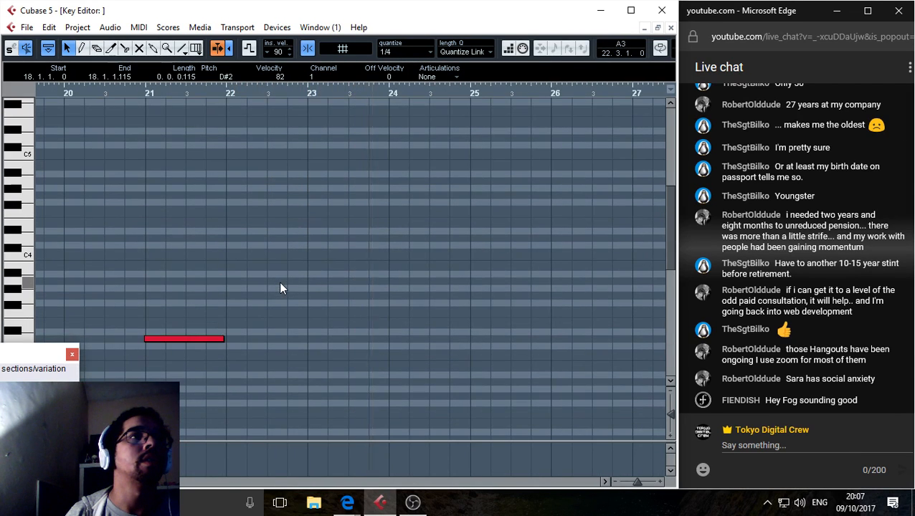
click(205, 94)
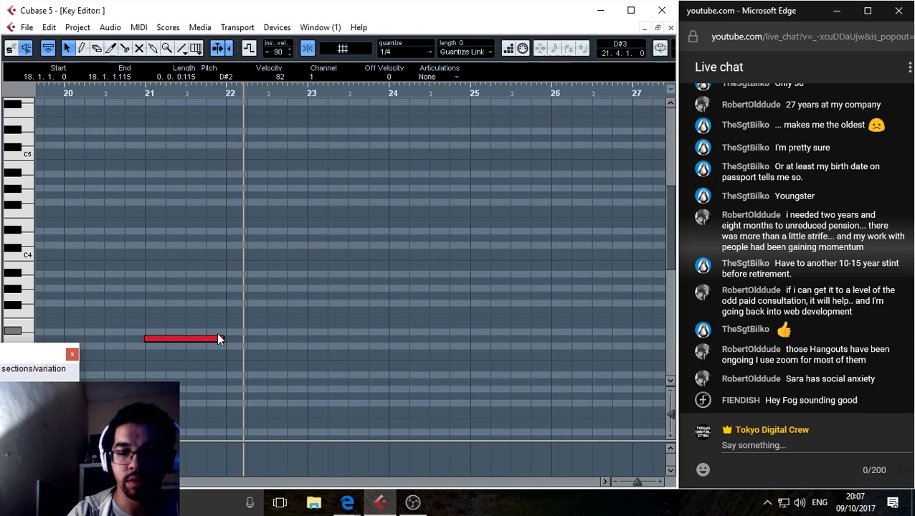
mouse_move(217, 339)
mouse_down()
mouse_move(228, 349)
mouse_move(210, 351)
mouse_up()
click(146, 91)
key(space)
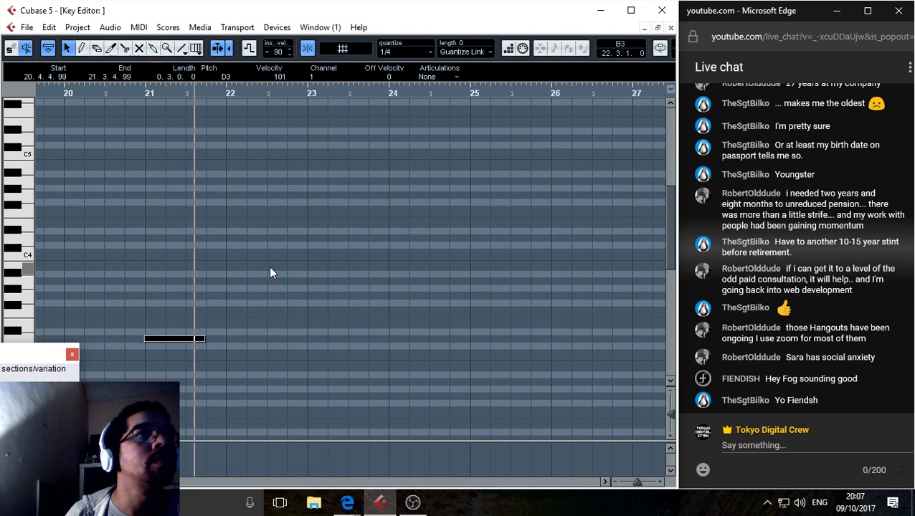
Delete the short G#3 note at bar 22 in the Kontakt 5 09 part and return to the project arrangement.
scroll(257, 274, up, 3)
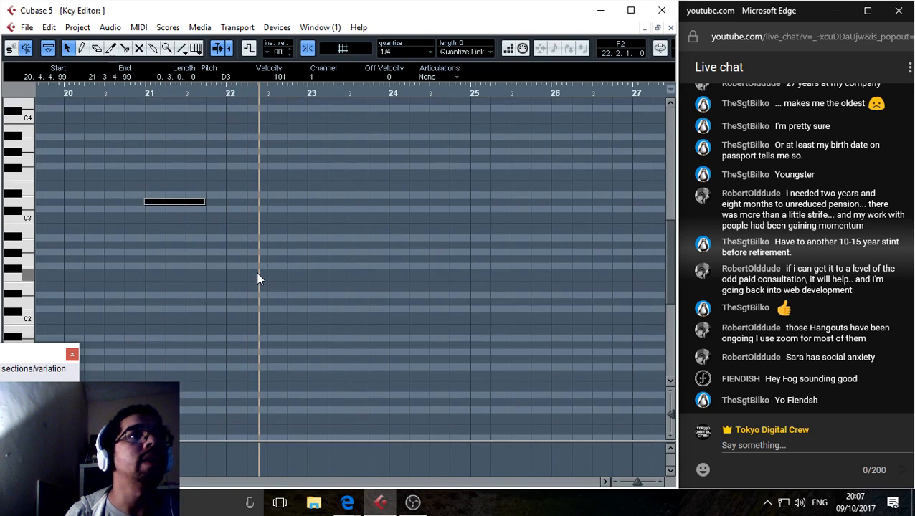
scroll(258, 275, down, 6)
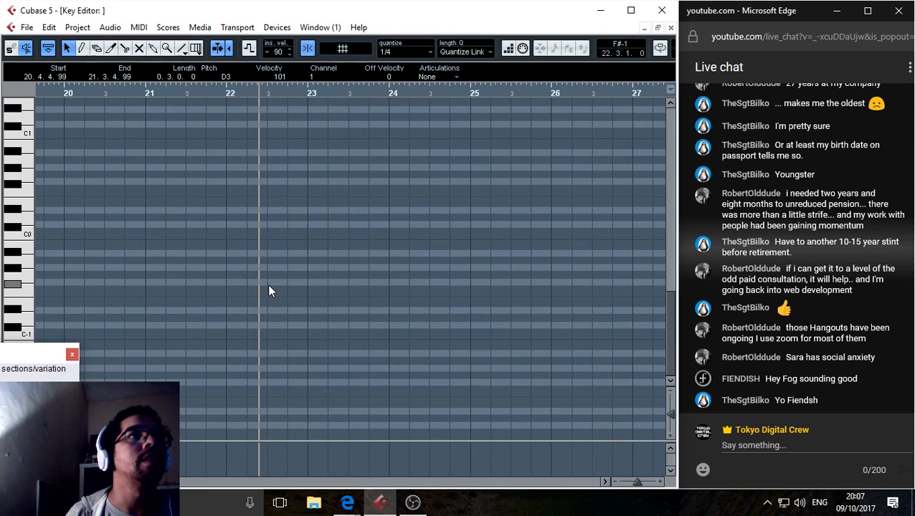
scroll(269, 291, up, 6)
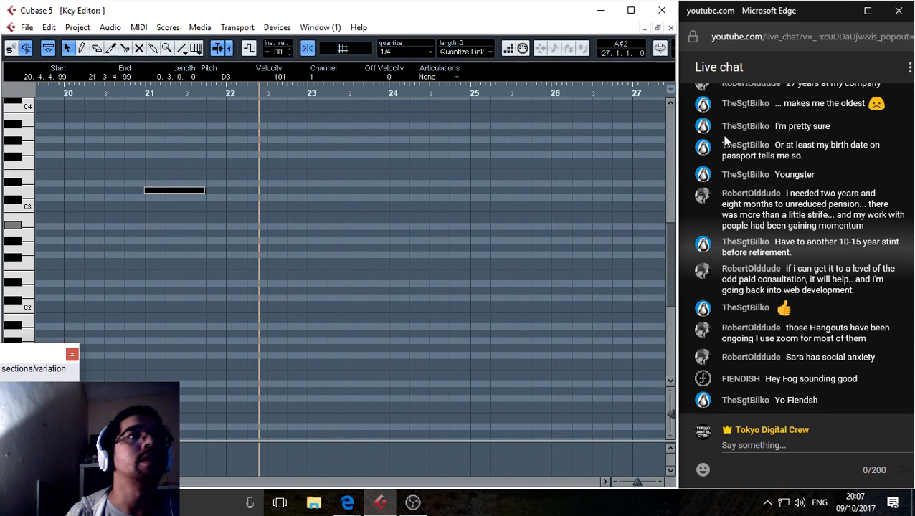
click(671, 27)
double_click(424, 168)
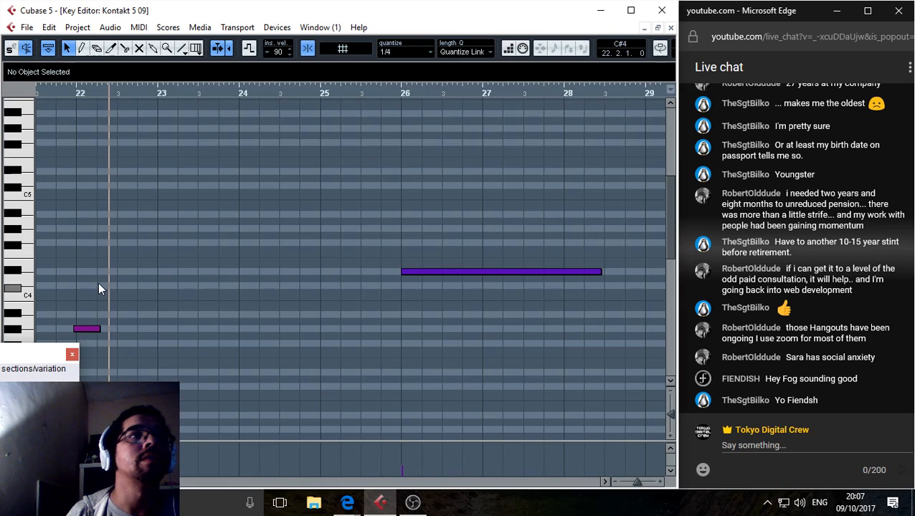
drag(98, 283, 266, 256)
click(249, 302)
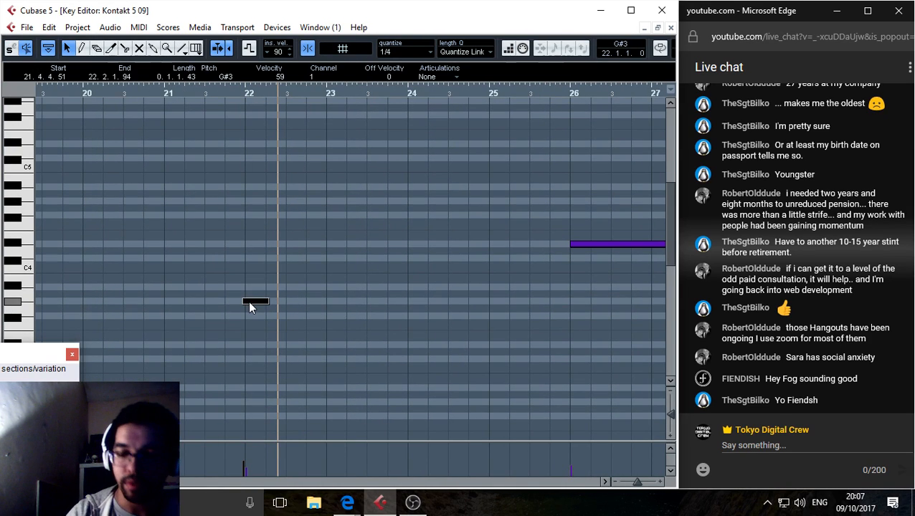
key(Delete)
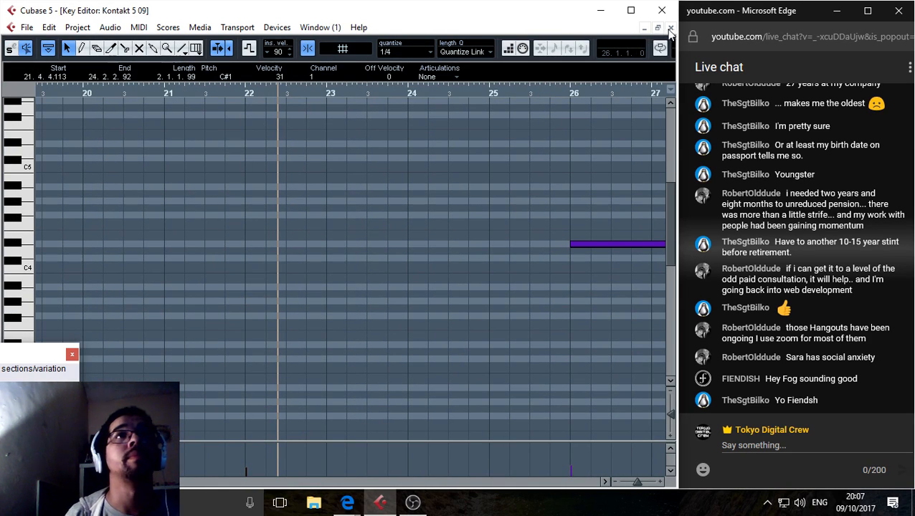
click(670, 28)
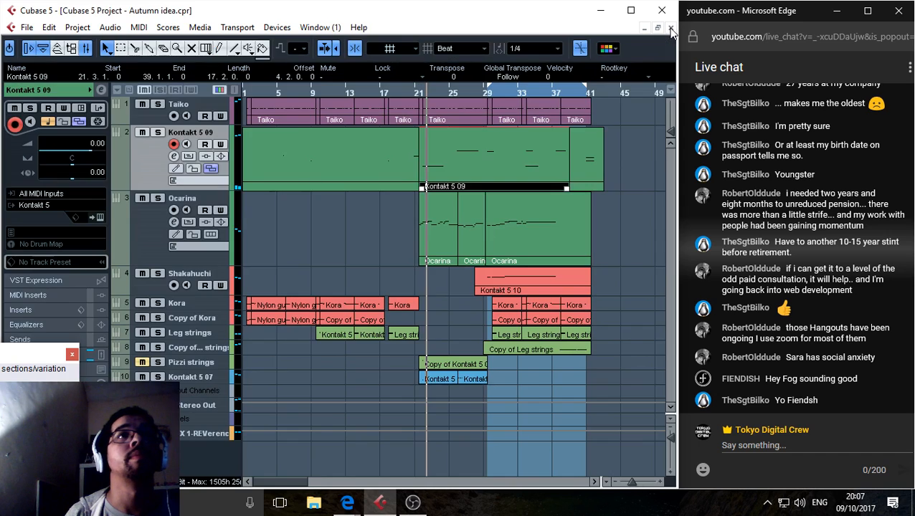
Increase the height of the Kontakt 5 09 track, play back from about bar 20 and select the part starting at bar 21.
click(577, 171)
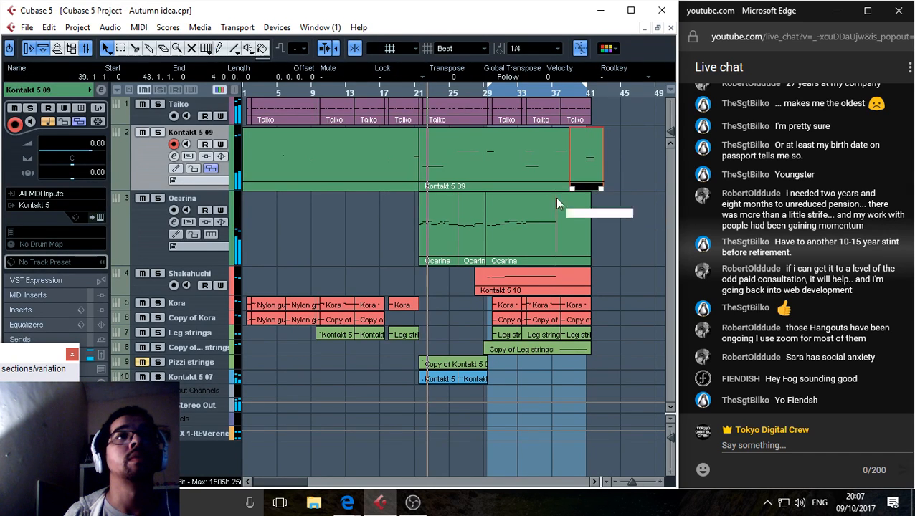
click(412, 95)
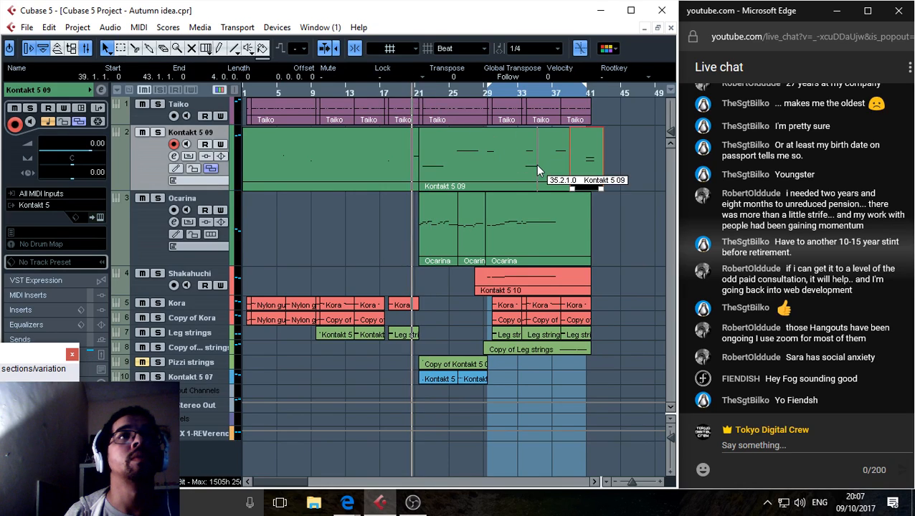
drag(222, 191, 221, 307)
click(547, 237)
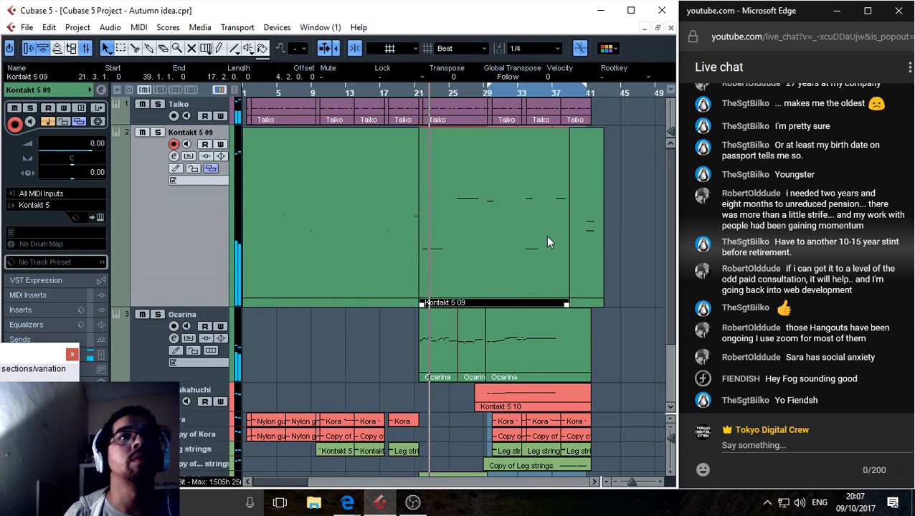
click(582, 247)
drag(582, 247, 351, 254)
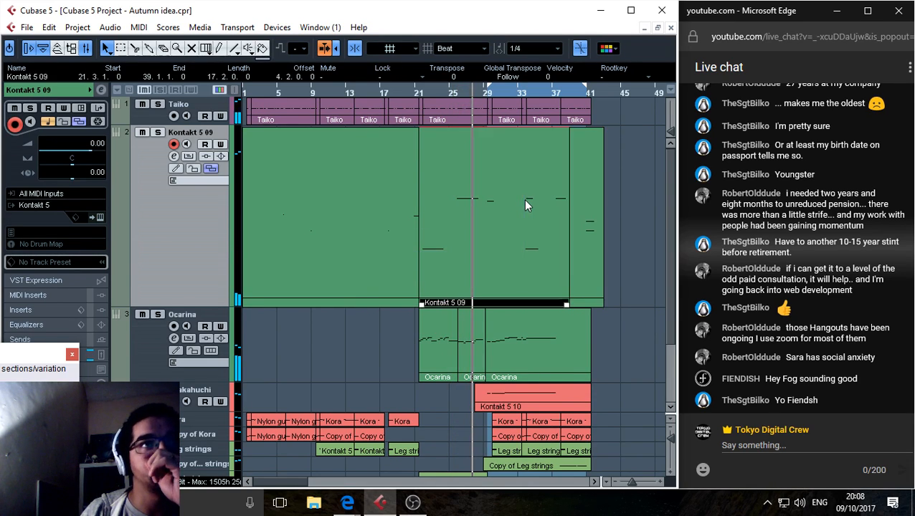
In the Kontakt 5 09 part, delete the long D#4 note extending past bar 28 and the C#4 note between bars 29 and 30.
double_click(506, 209)
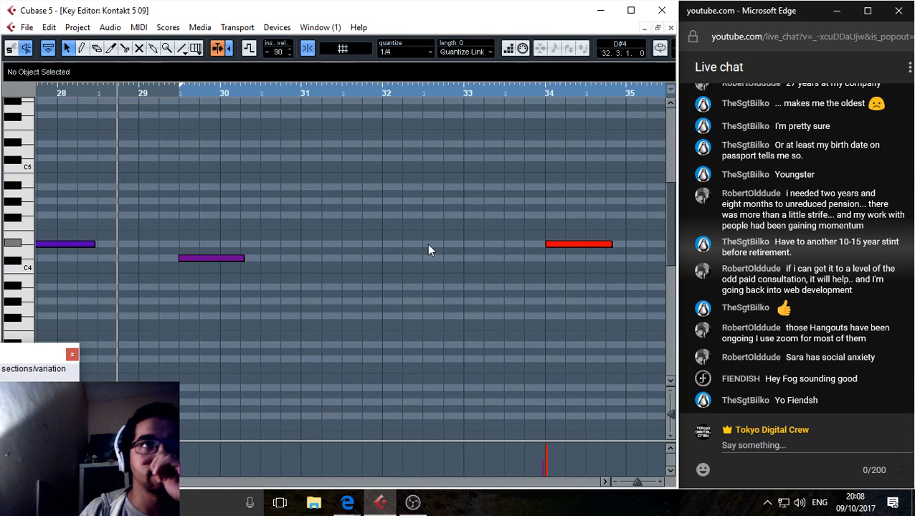
click(67, 244)
key(Delete)
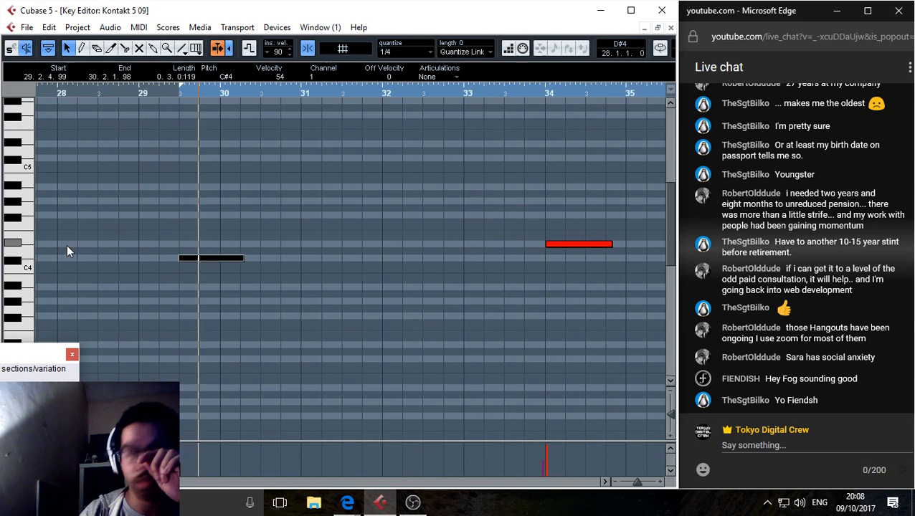
drag(196, 230, 247, 288)
key(Delete)
Delete the D#4 notes at bars 34 and 37 from the Kontakt 5 09 part and close the key editor.
click(529, 377)
drag(529, 377, 219, 331)
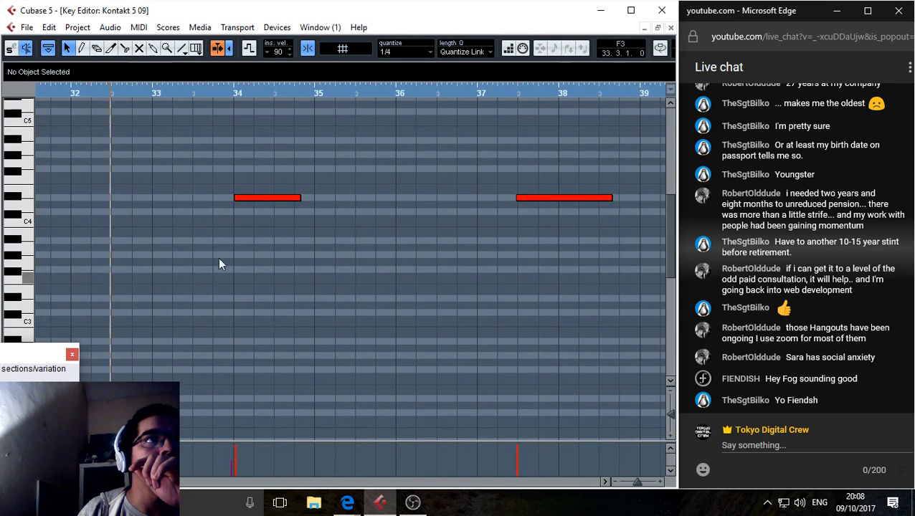
click(257, 198)
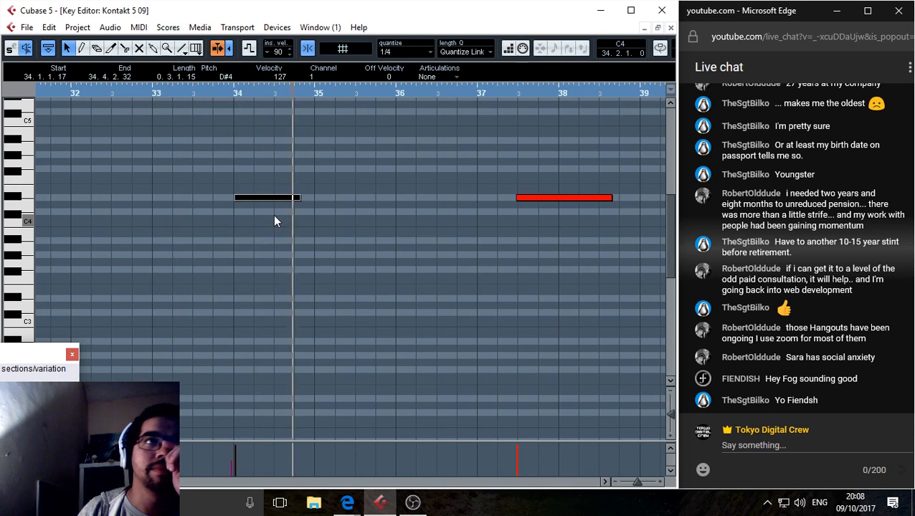
key(Delete)
drag(513, 160, 69, 241)
key(Delete)
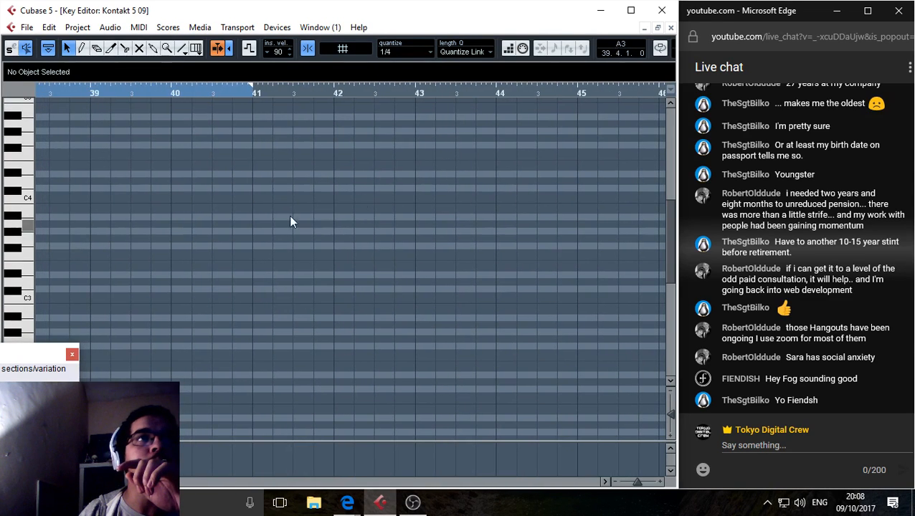
click(670, 27)
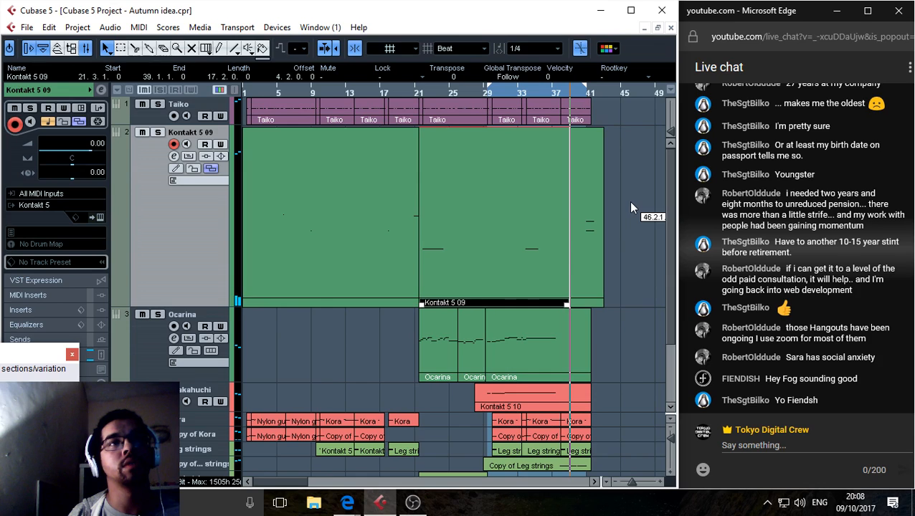
Audition the arrangement from about bar 36, from bar 29 and from the start, checking the section from bar 29 again.
click(549, 94)
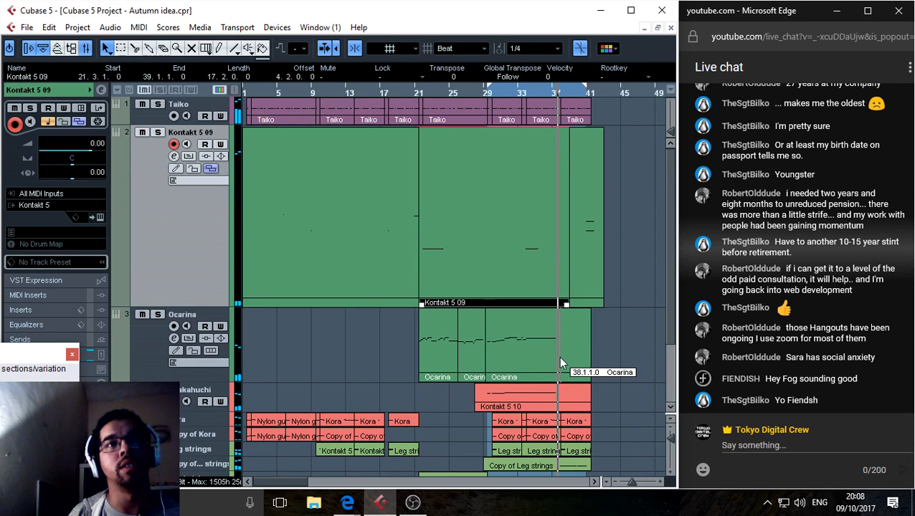
click(486, 90)
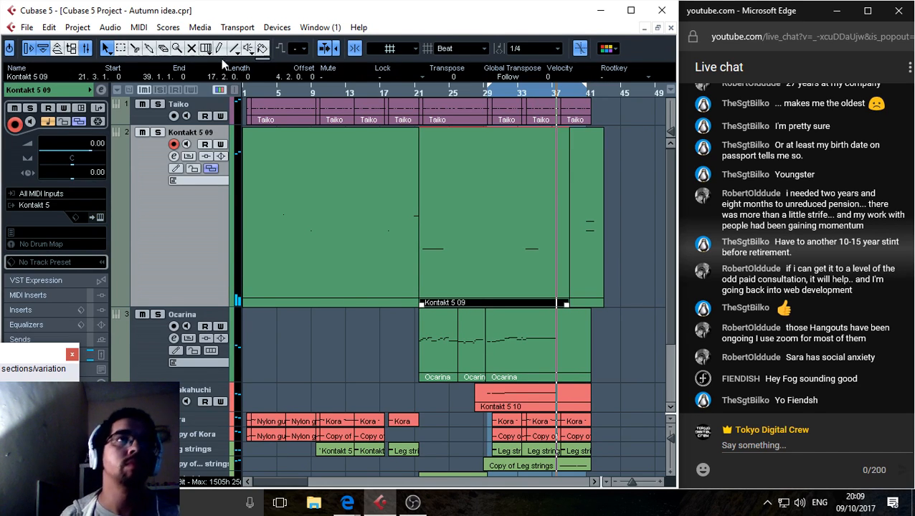
drag(259, 91, 188, 99)
key(space)
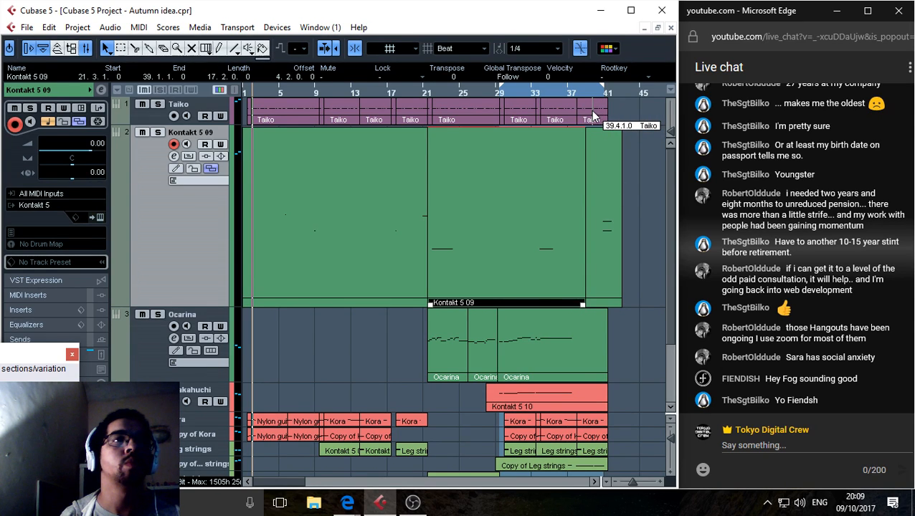
click(503, 95)
key(space)
Bring the Notepad window into view to review the arrangement notes, and move it back out of the way.
drag(631, 352, 474, 309)
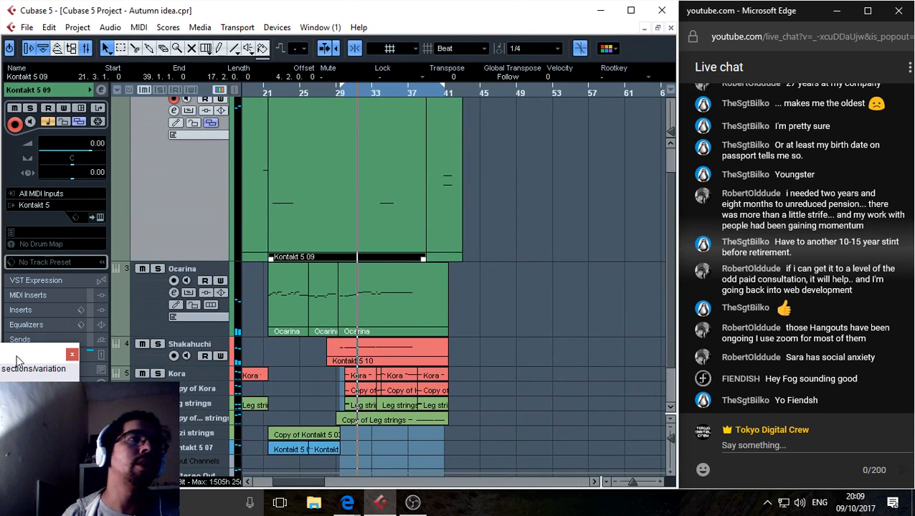
drag(20, 362, 245, 213)
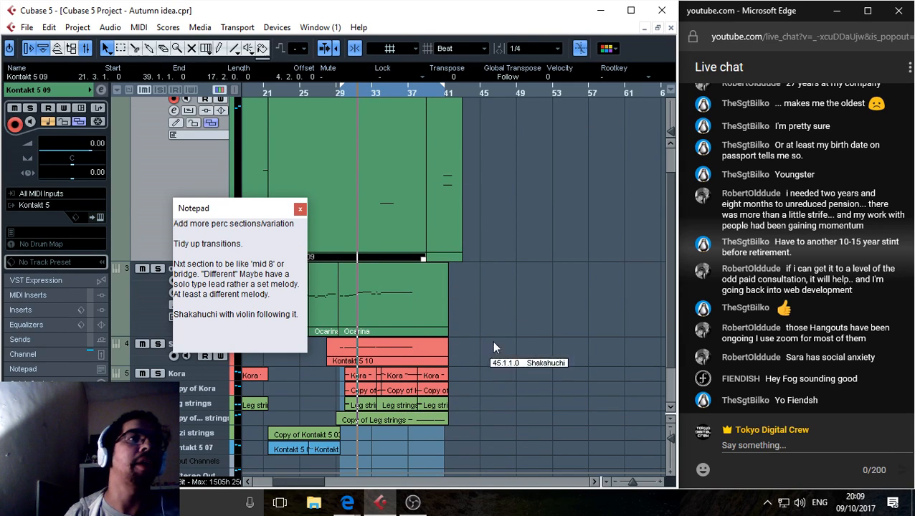
click(506, 309)
drag(225, 207, 86, 267)
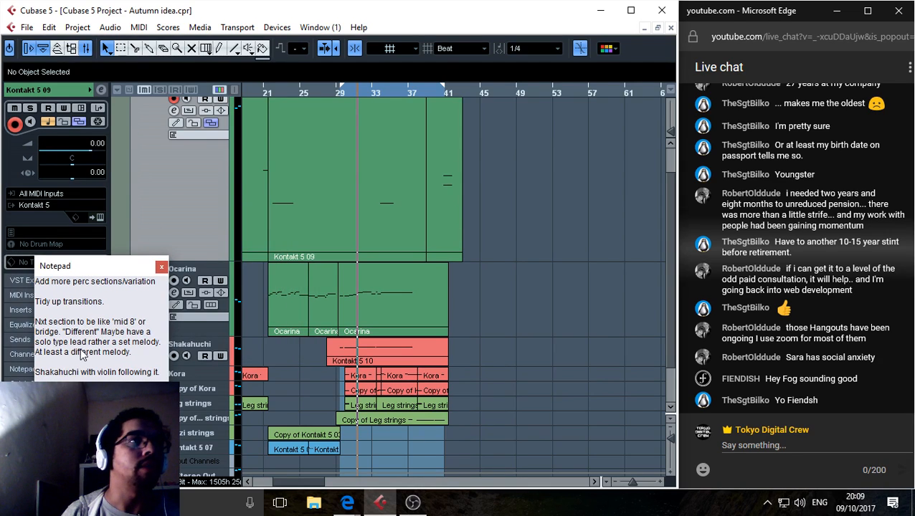
drag(108, 264, 39, 367)
Add one Kontakt 5 instrument track directly below the Shakahuchi track.
click(145, 365)
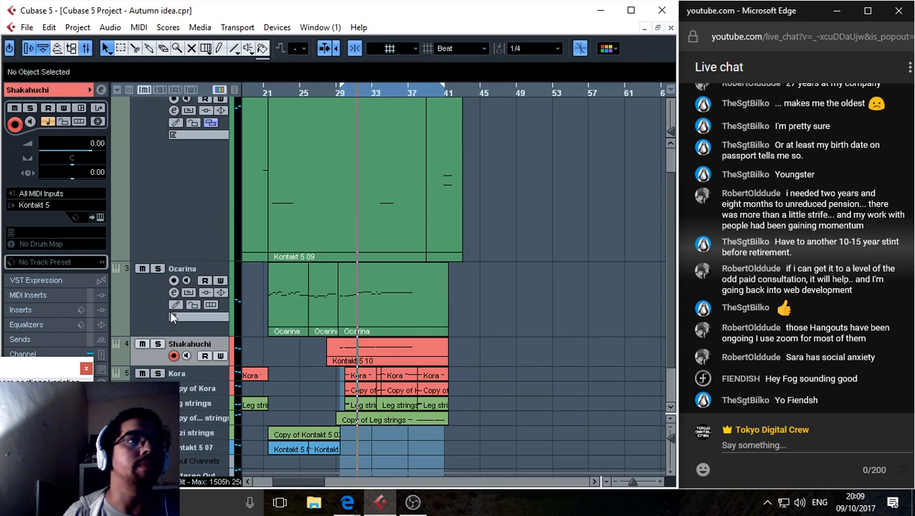
drag(634, 489, 637, 490)
right_click(155, 360)
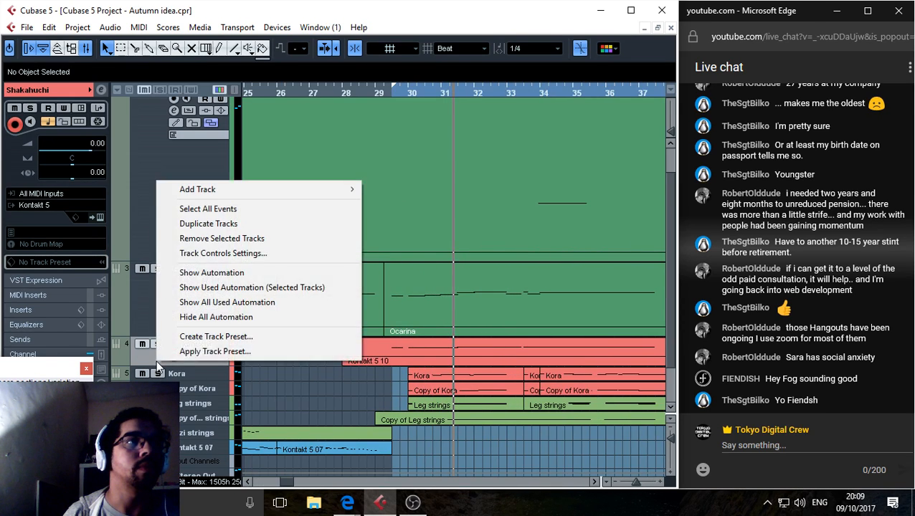
mouse_move(253, 191)
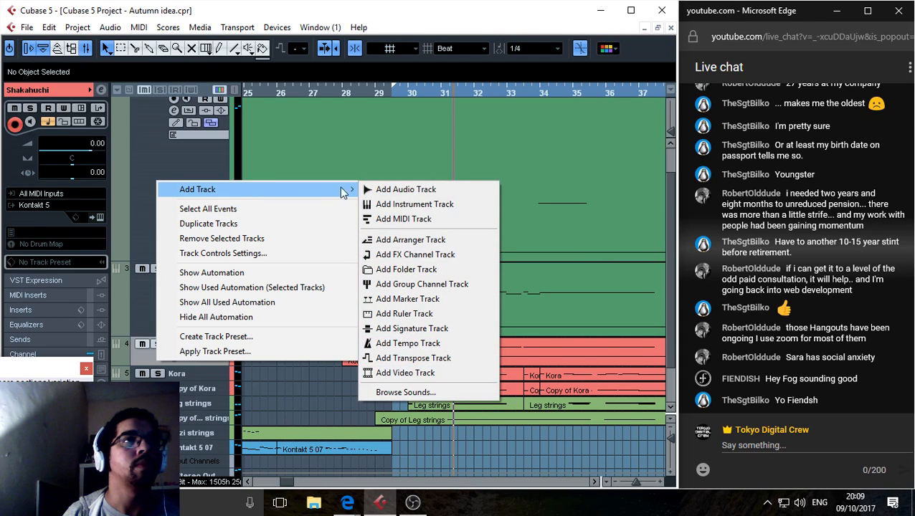
click(414, 206)
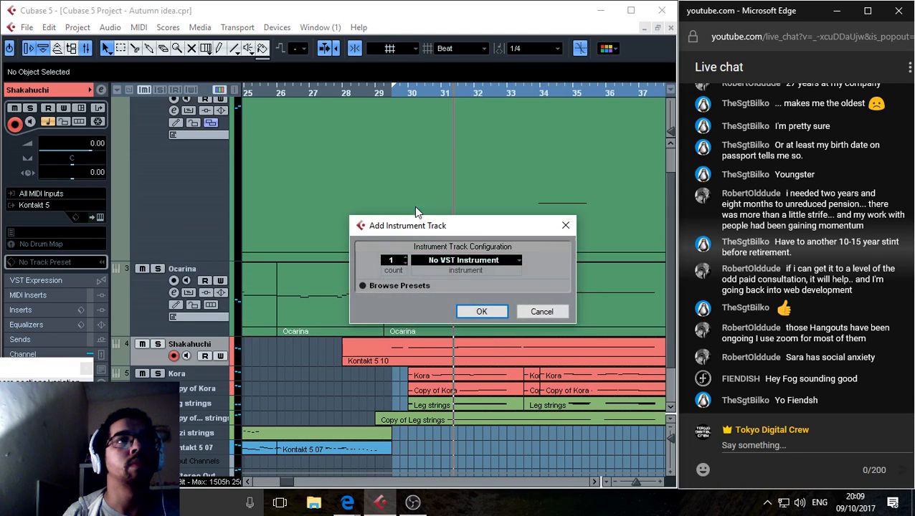
click(516, 259)
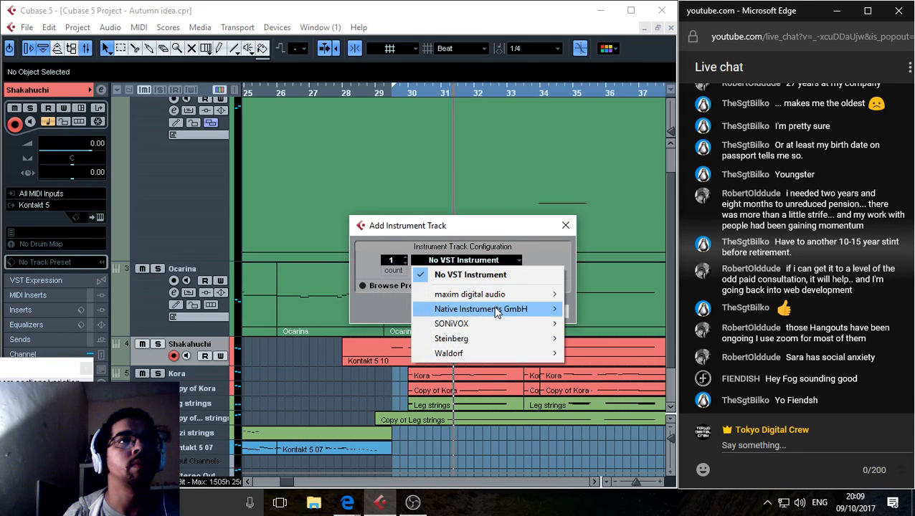
mouse_move(545, 311)
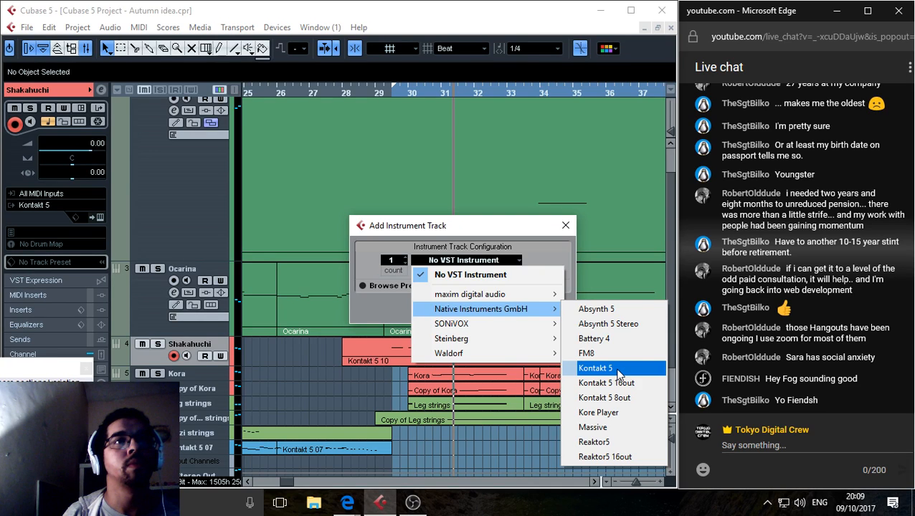
click(615, 368)
click(494, 315)
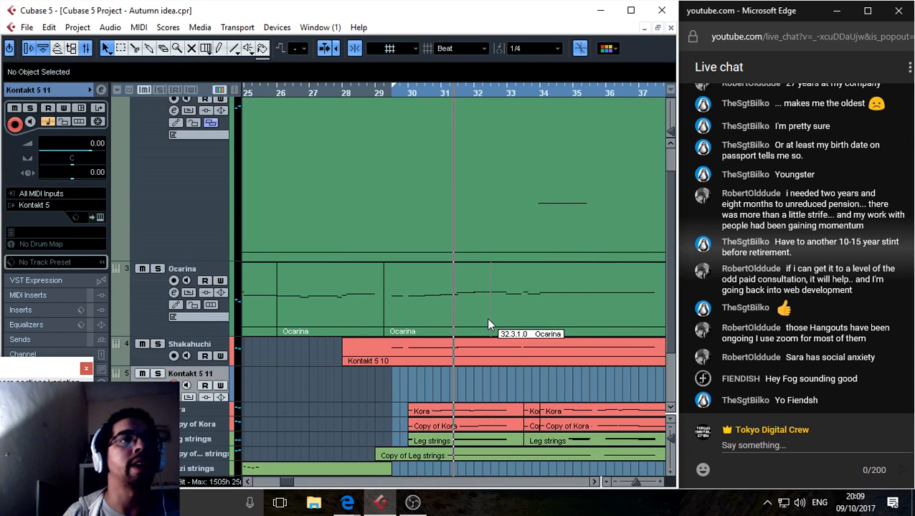
Open the Kontakt 5 11 track's instrument and browse the Kontakt Factory Library to the Orchestral 1 - VSL Strings folder.
click(98, 218)
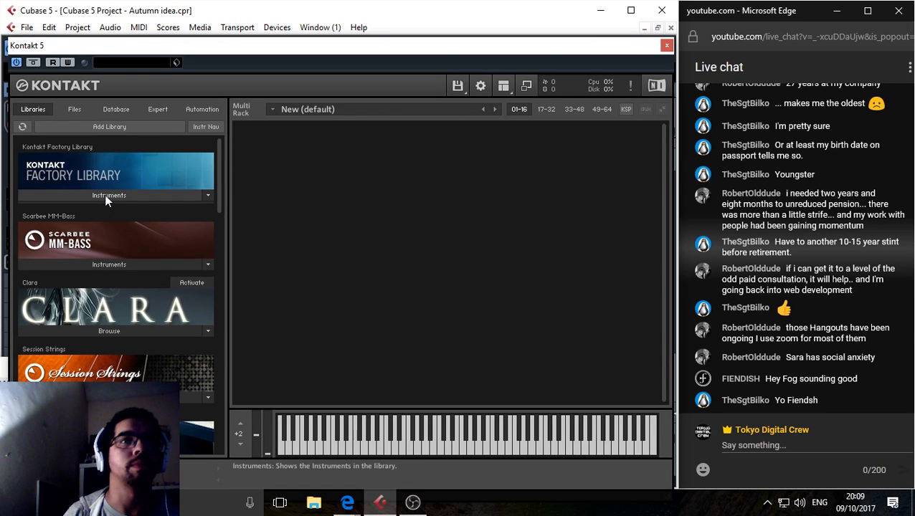
click(106, 198)
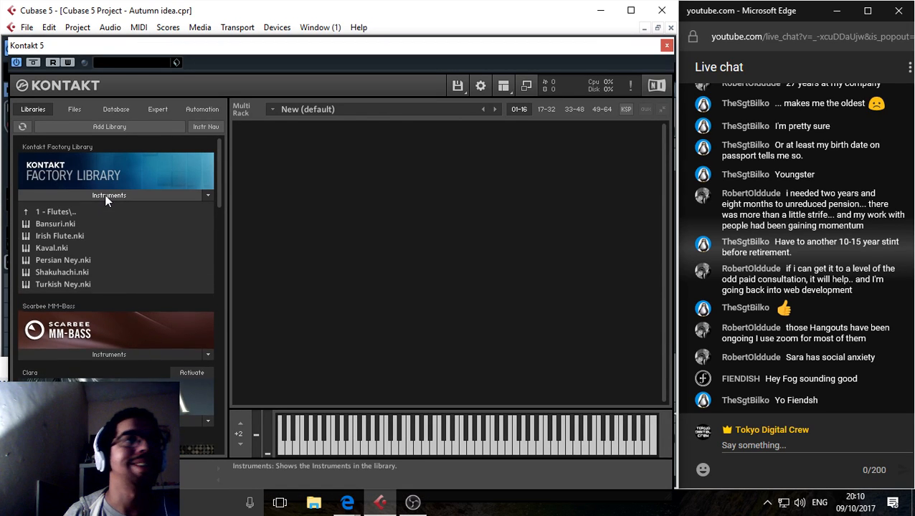
click(23, 211)
click(23, 212)
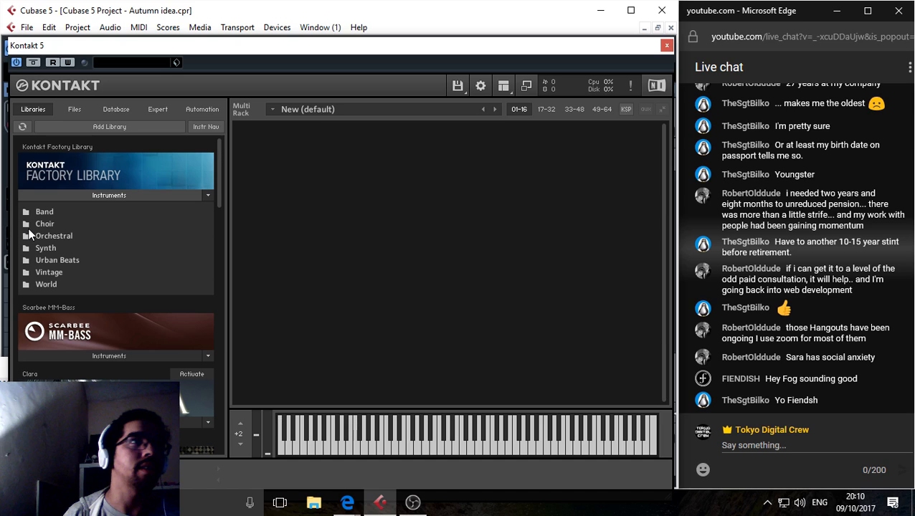
click(26, 235)
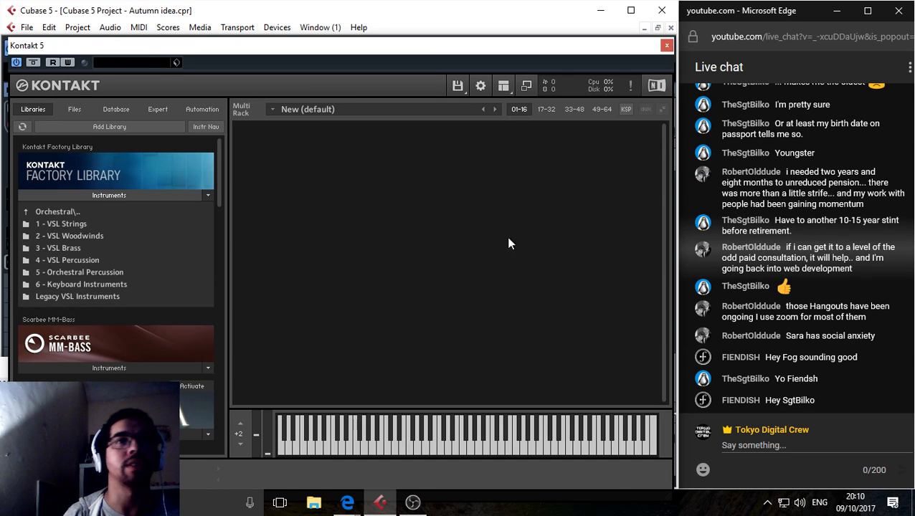
click(864, 332)
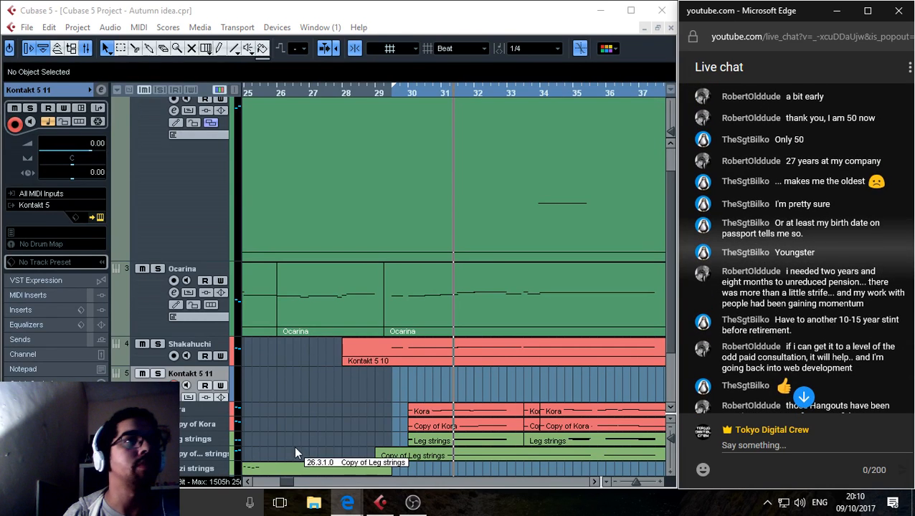
click(253, 381)
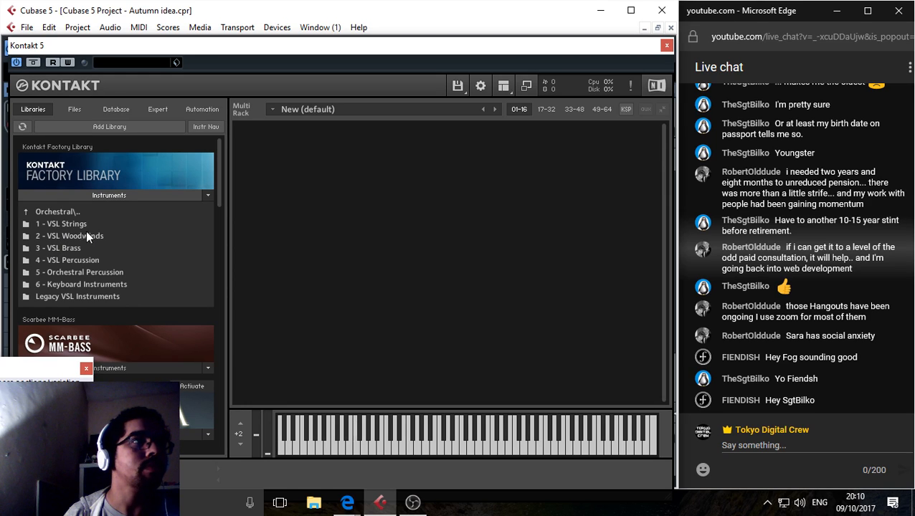
double_click(61, 224)
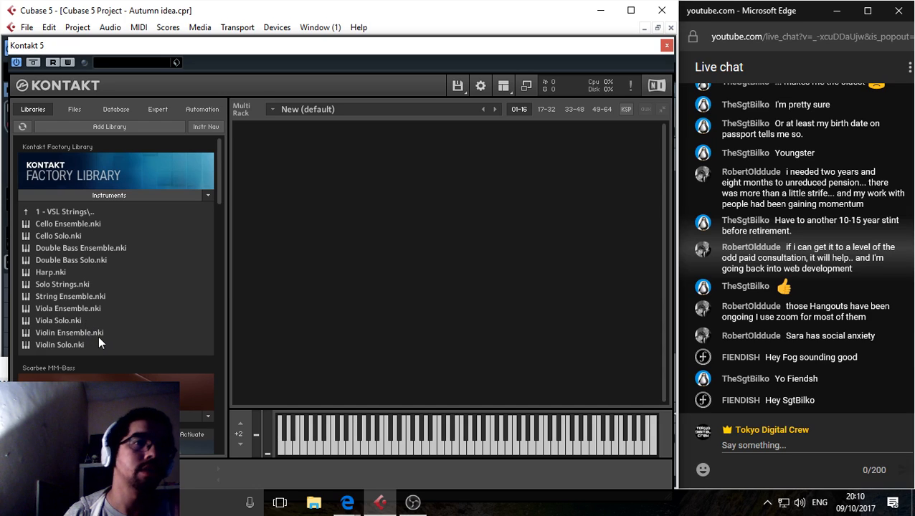
Load the Violin Solo instrument, close the Kontakt window and audition the arrangement from about bar 29.
double_click(59, 343)
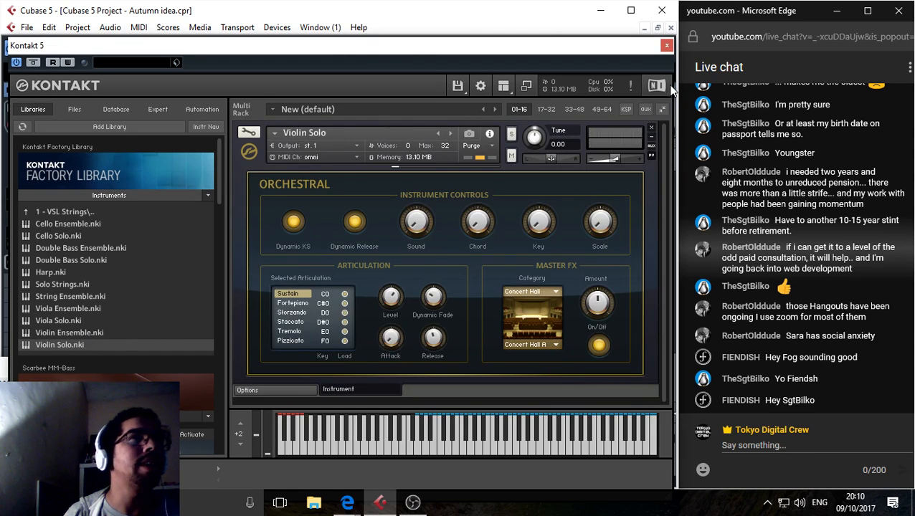
click(665, 45)
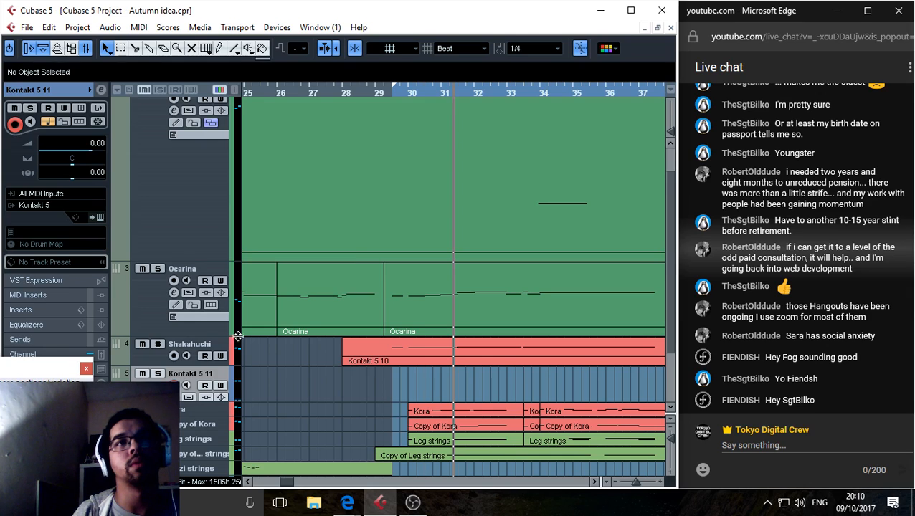
click(385, 94)
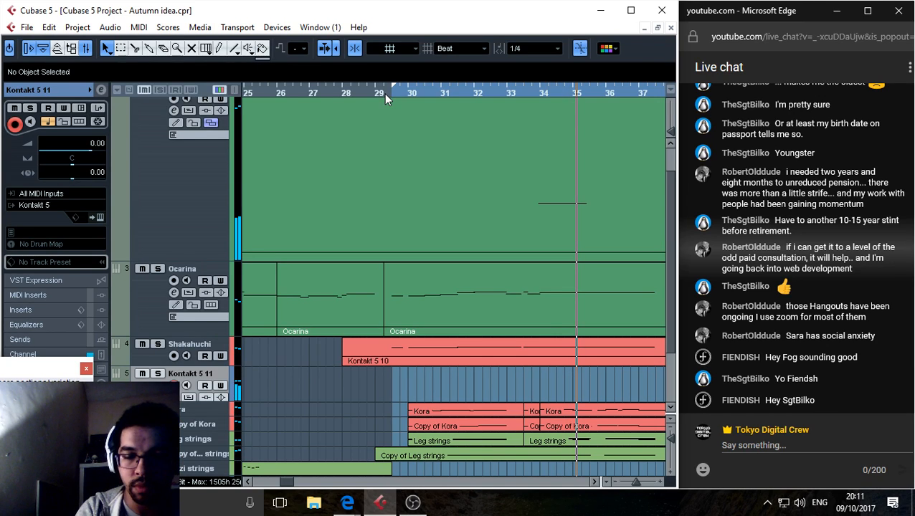
key(space)
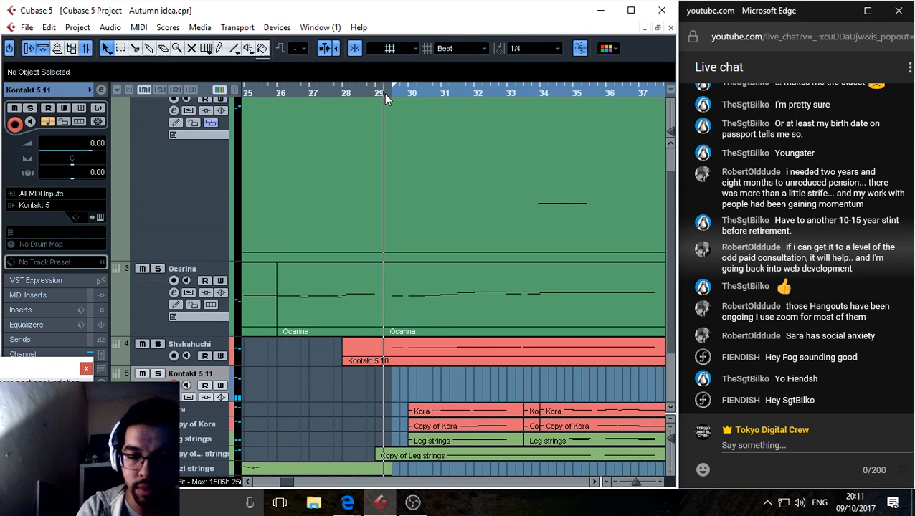
key(space)
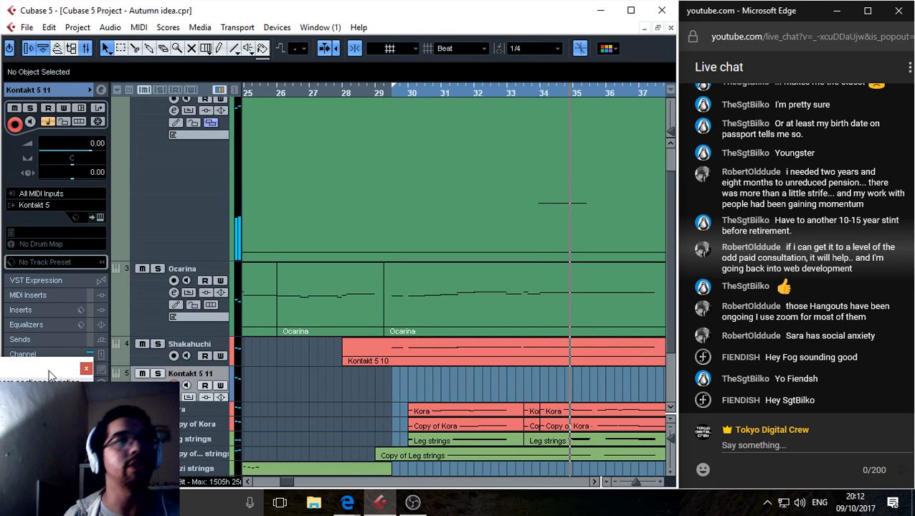
Reopen the Kontakt 5 11 instrument and try Violin Solo's Staccato, Tremolo and Sforzando articulations.
click(98, 216)
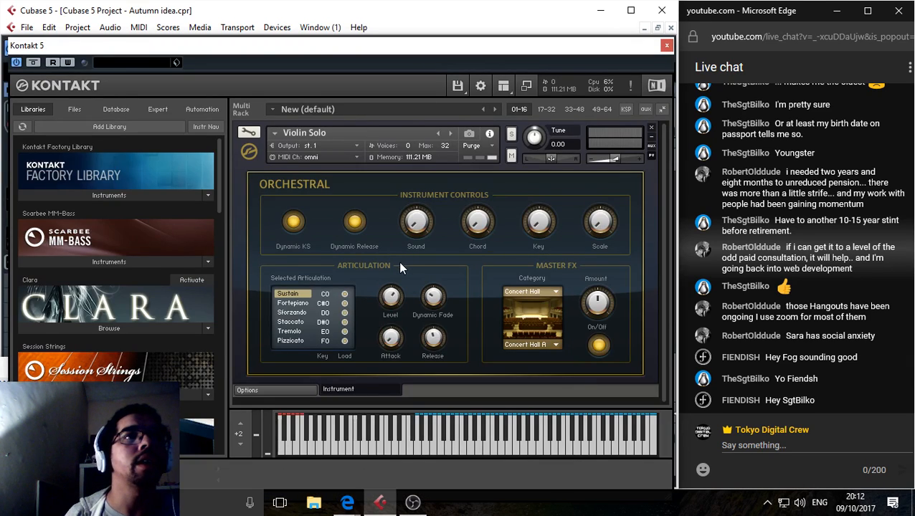
click(293, 323)
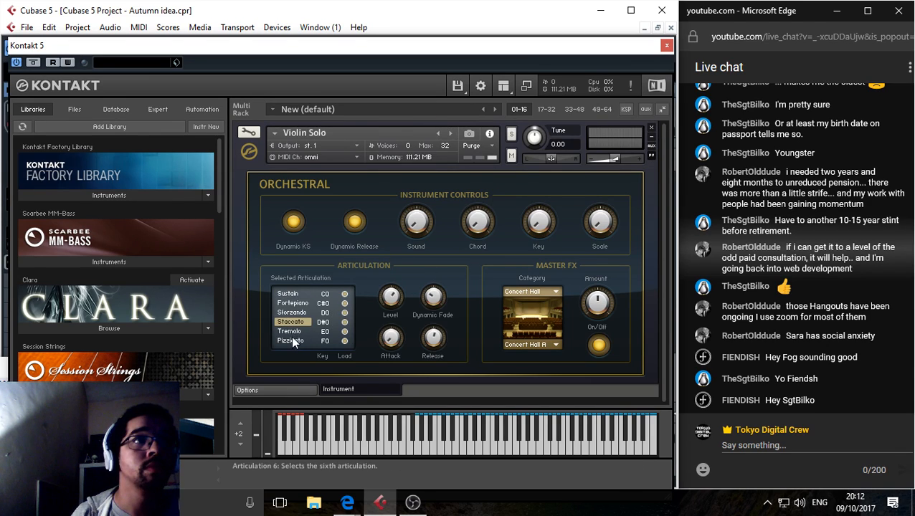
click(295, 333)
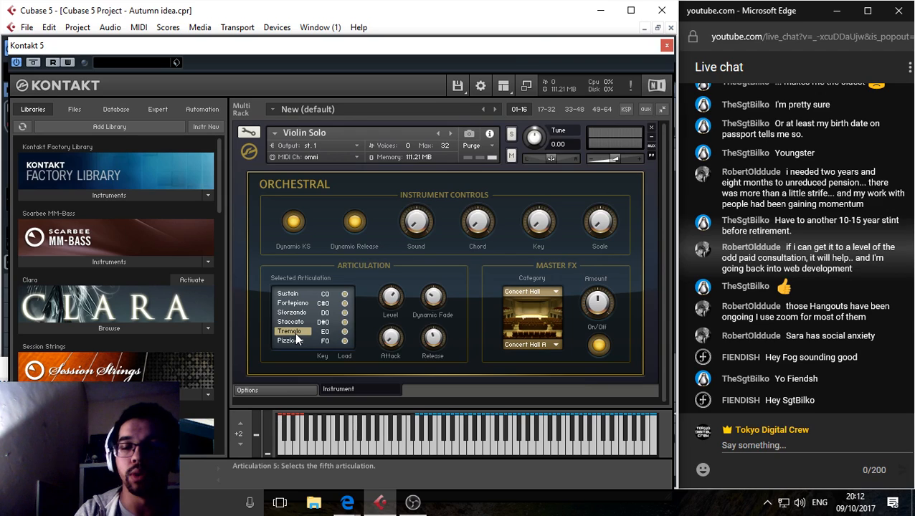
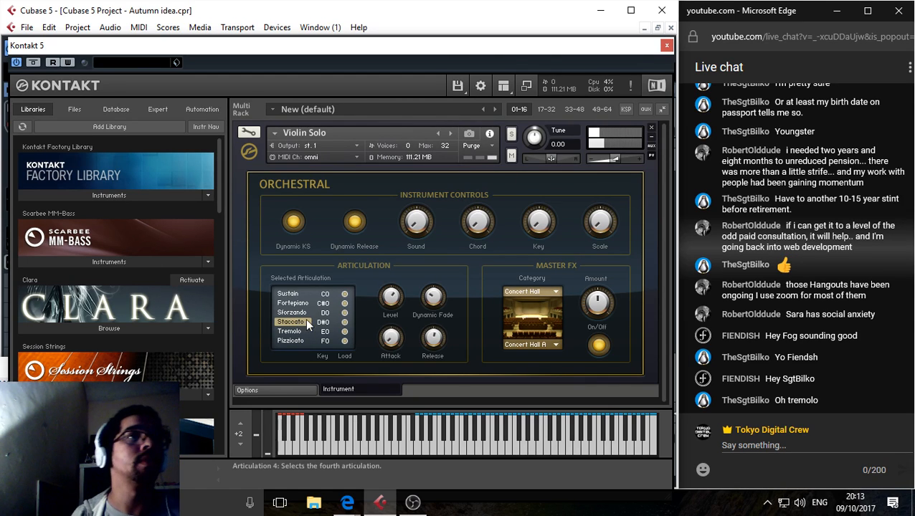
click(301, 313)
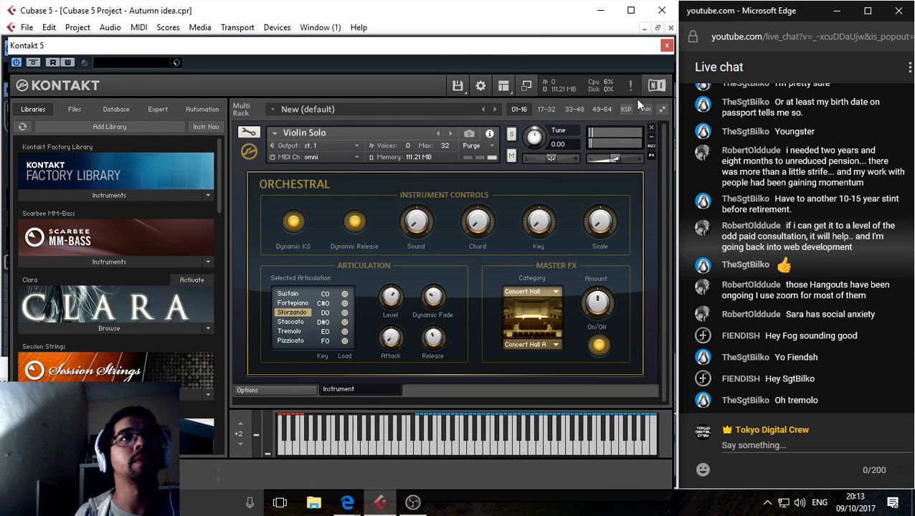
Replace Violin Solo with the Violin Ensemble instrument from 1 - VSL Strings, discarding the changes to Violin Solo.
click(651, 127)
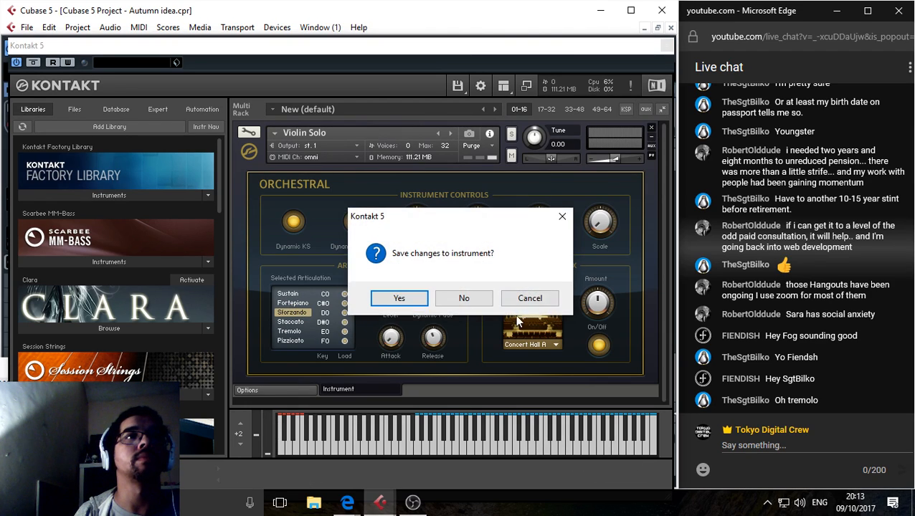
click(461, 298)
click(123, 195)
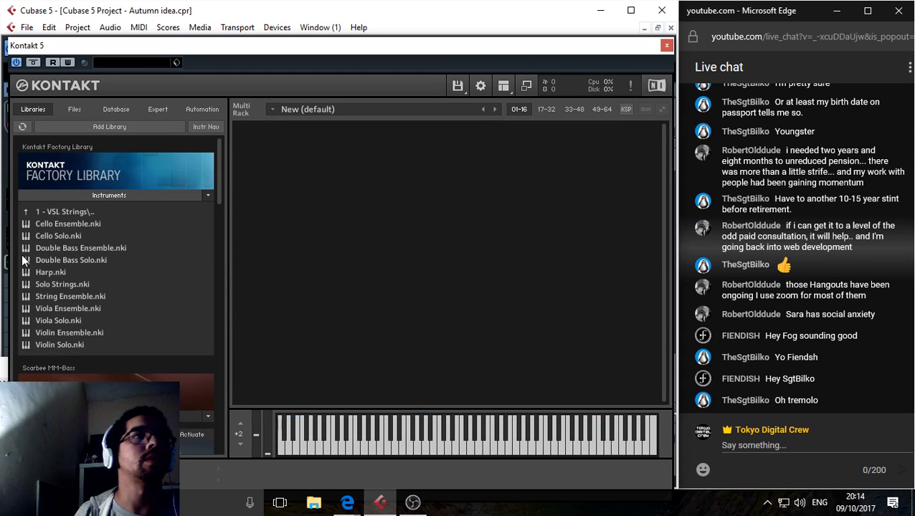
double_click(67, 332)
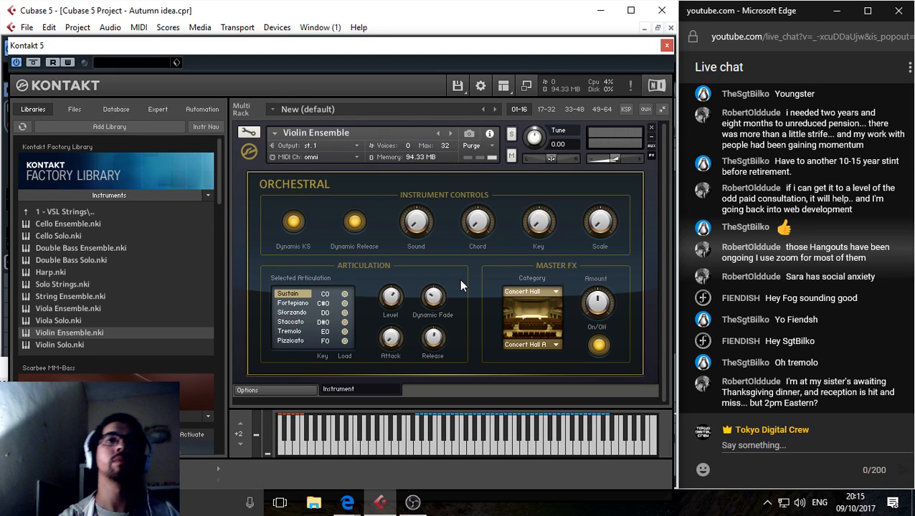
Switch to the Edge window with the live dashboard, close the Twitter tab and open a new tab.
click(348, 504)
click(312, 445)
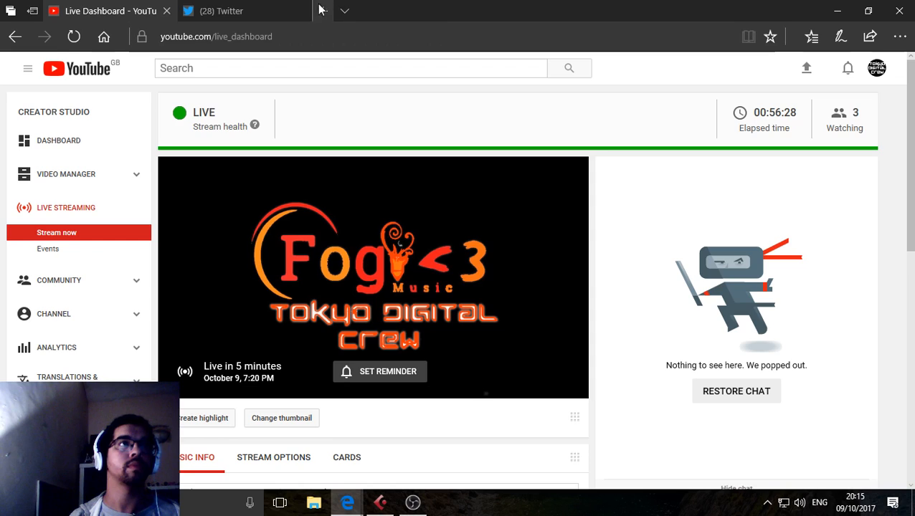
click(301, 12)
click(190, 11)
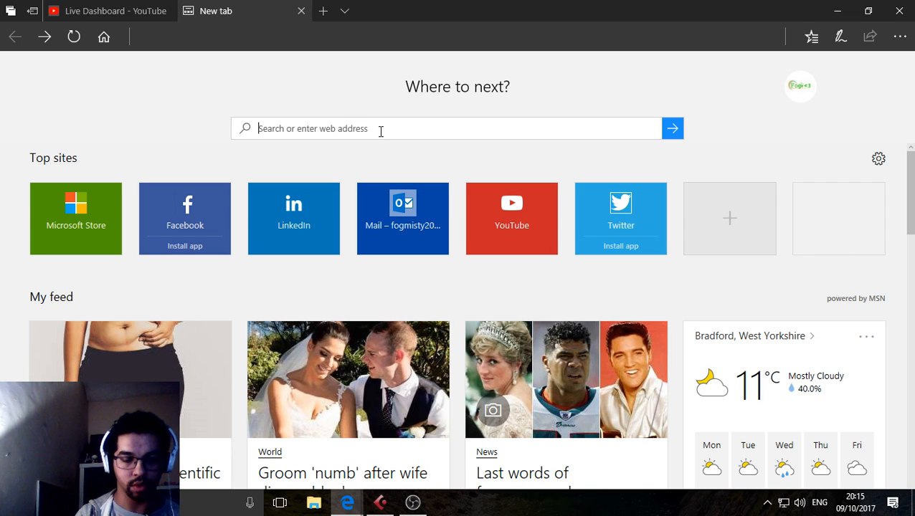
Search the web for "7pm GMT to EST" and check the live chat alongside the time conversion.
text(Current)
key(BackSpace)
key(BackSpace)
key(BackSpace)
key(BackSpace)
key(BackSpace)
key(BackSpace)
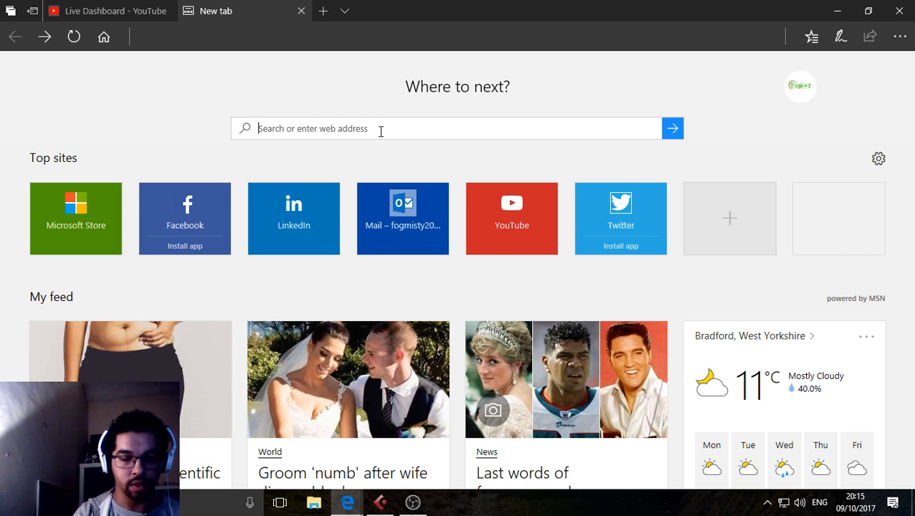
text(7pm GMT)
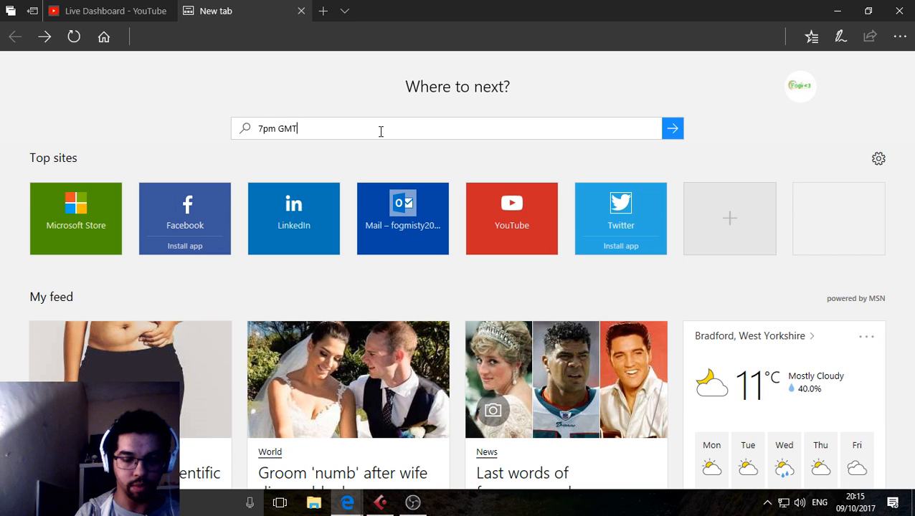
text( to es)
key(BackSpace)
key(BackSpace)
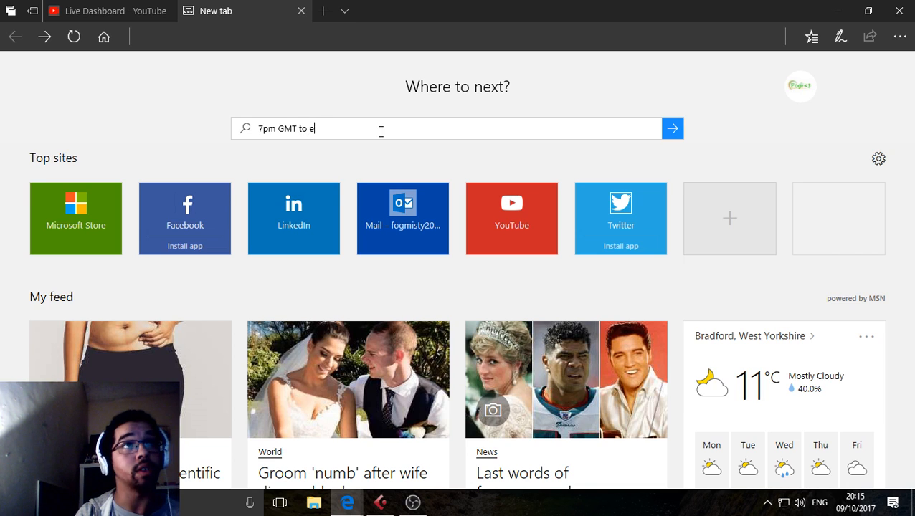
text(EST)
key(Return)
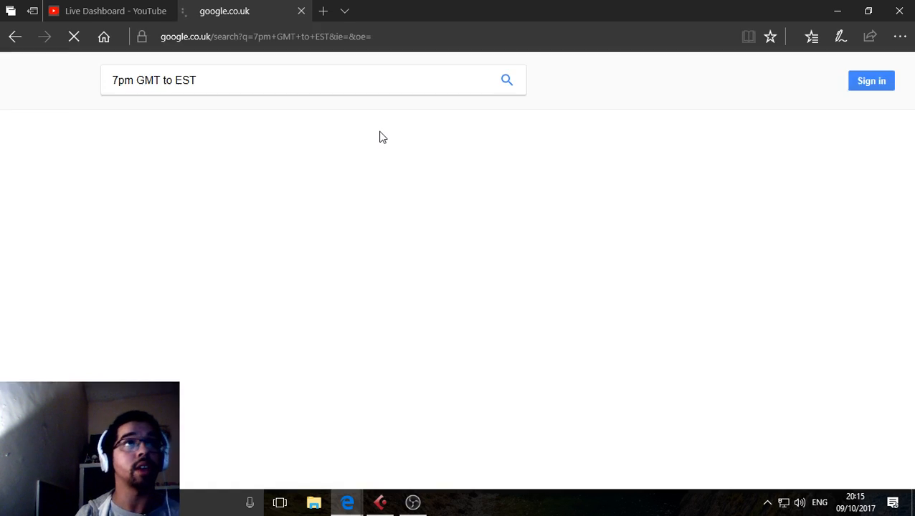
mouse_move(347, 502)
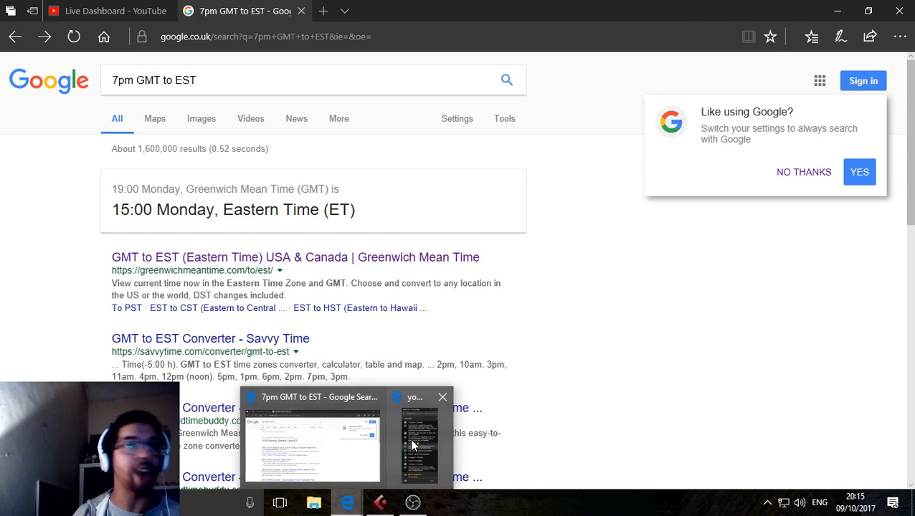
click(410, 438)
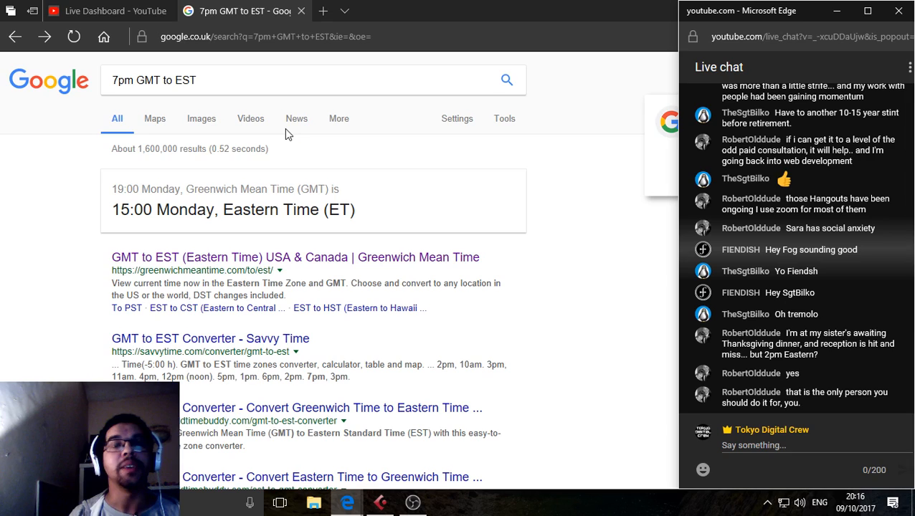
click(574, 149)
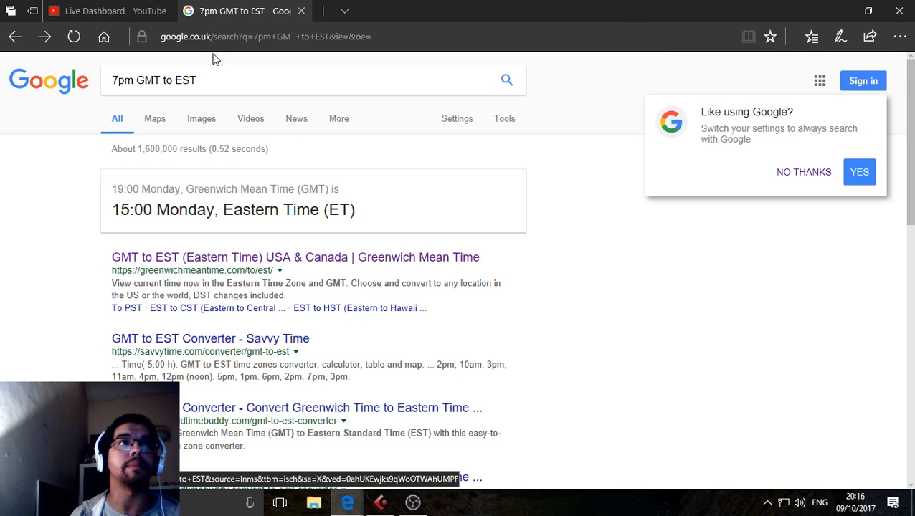
Close the time conversion tab, minimise the browser window and return to Kontakt in Cubase.
click(301, 11)
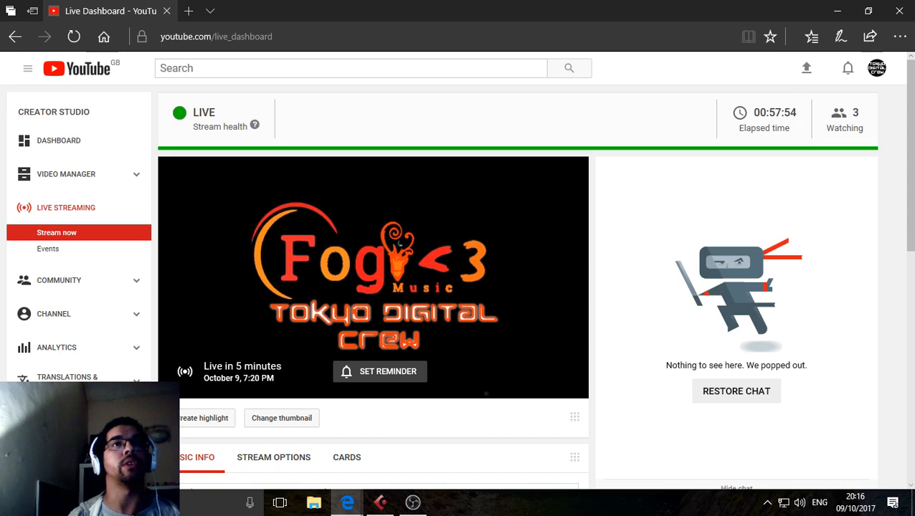
click(835, 11)
click(505, 438)
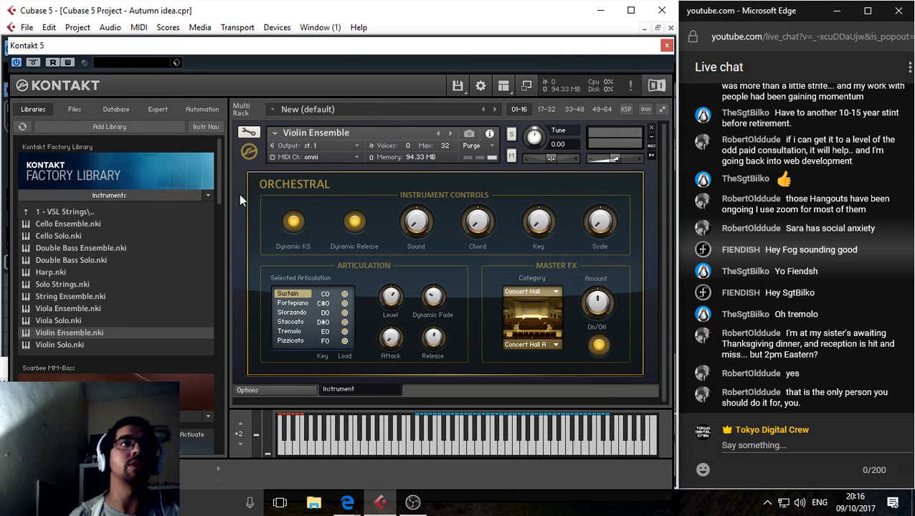
Collapse the Kontakt Factory Library's instrument list and close the Kontakt window.
click(208, 195)
click(194, 187)
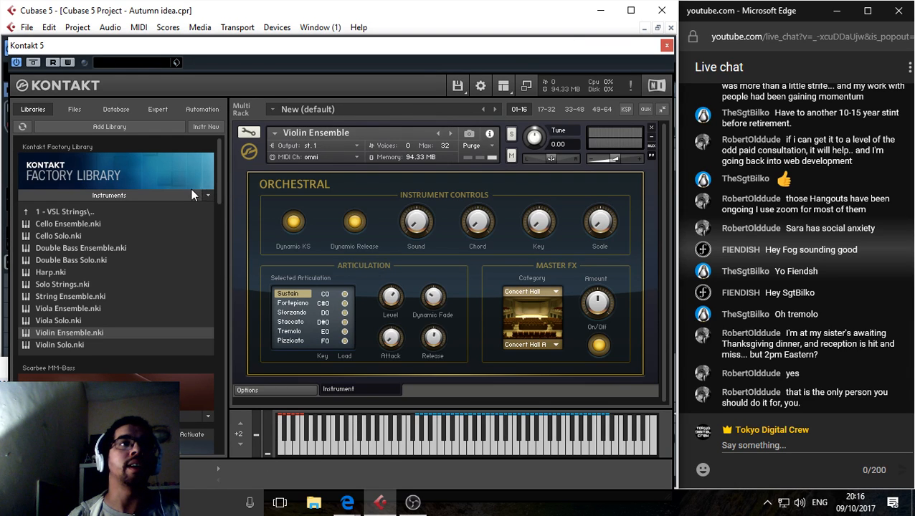
click(183, 195)
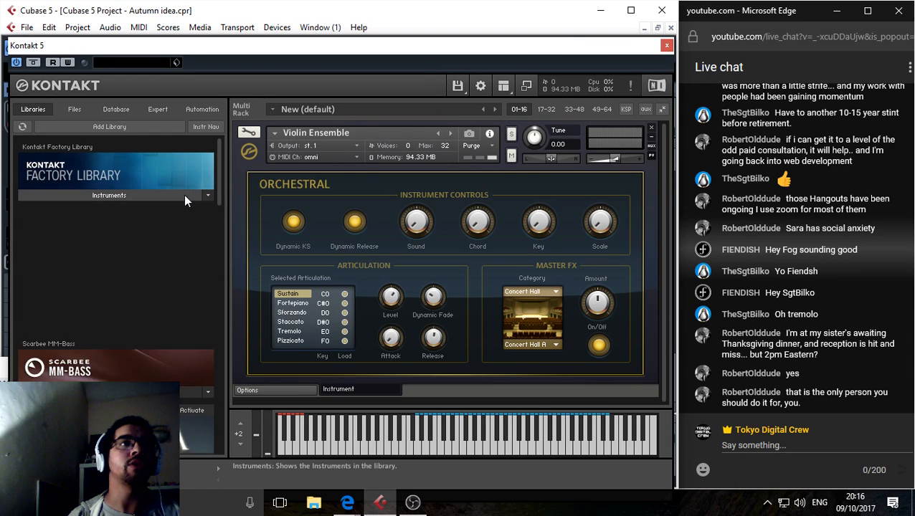
click(666, 46)
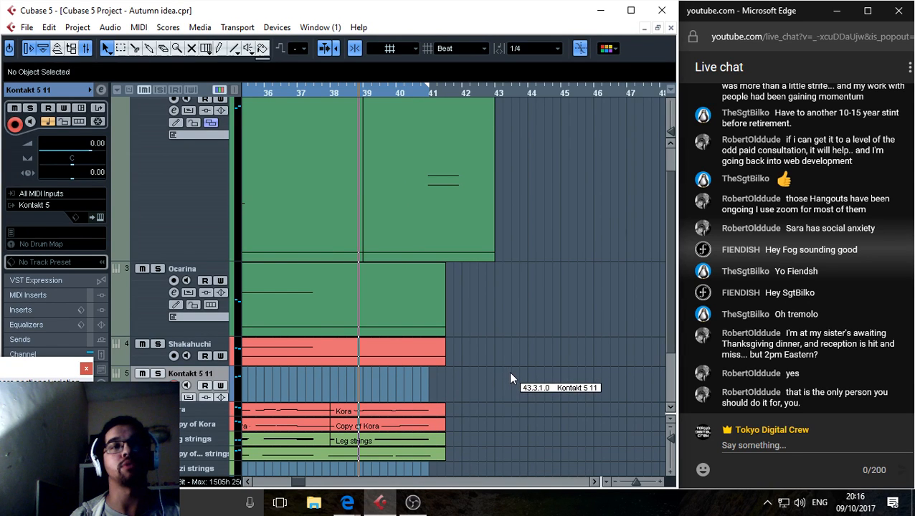
drag(305, 391, 592, 354)
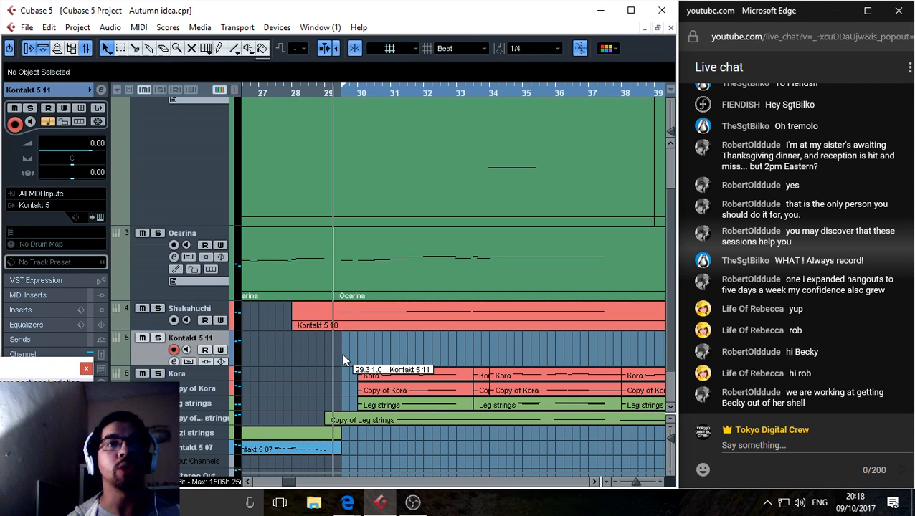
Open the YouTube channel of the latest live chat commenter, look it over and minimise the browser window.
right_click(703, 398)
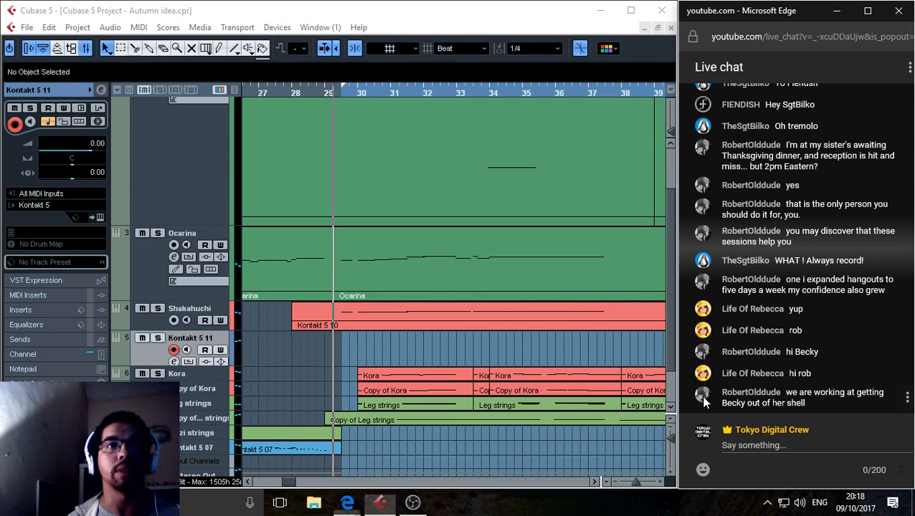
click(703, 405)
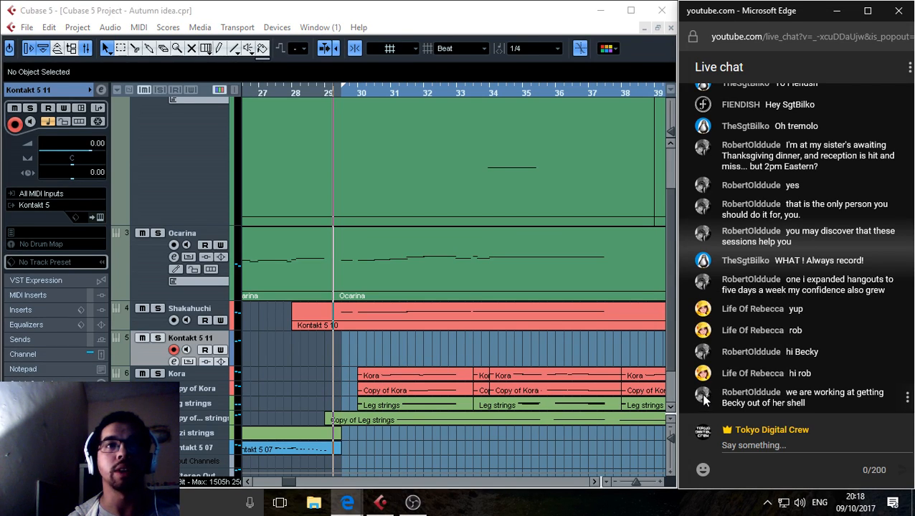
click(907, 399)
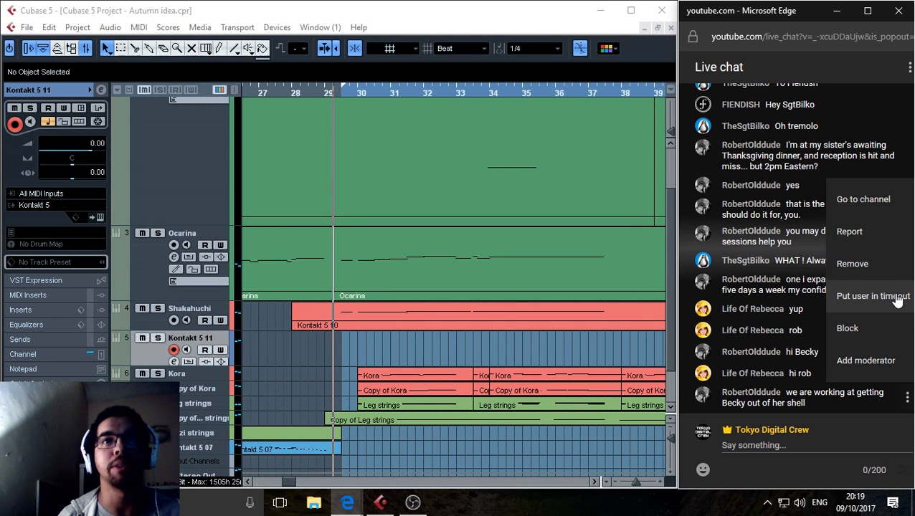
click(872, 207)
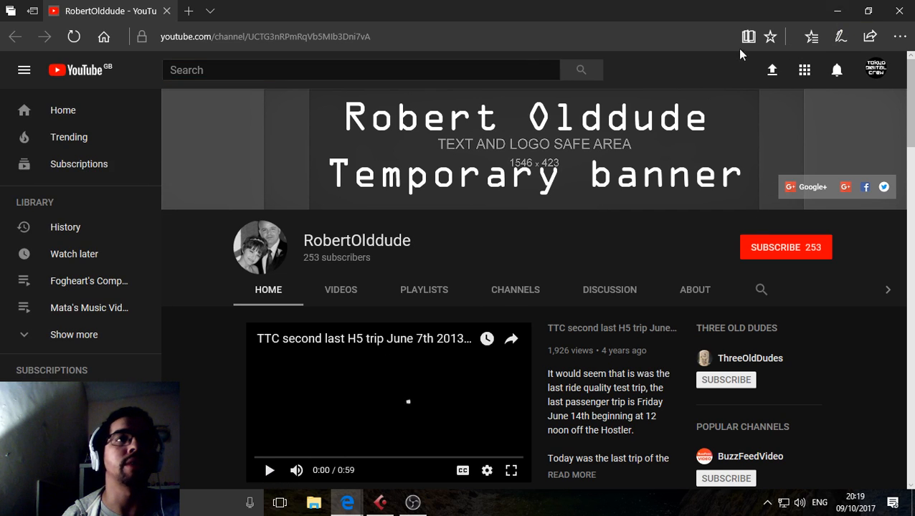
click(837, 13)
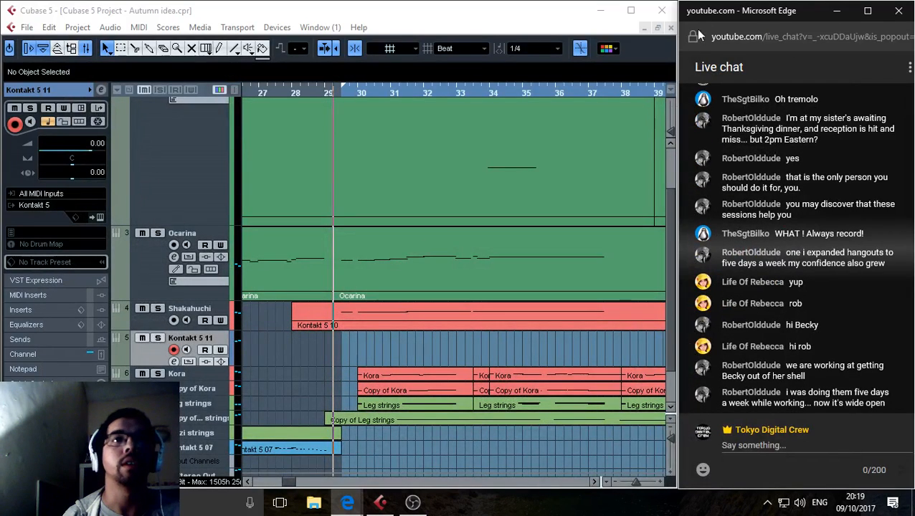
Bring the commenter's channel page back up to view its banner, and return to Cubase.
click(817, 446)
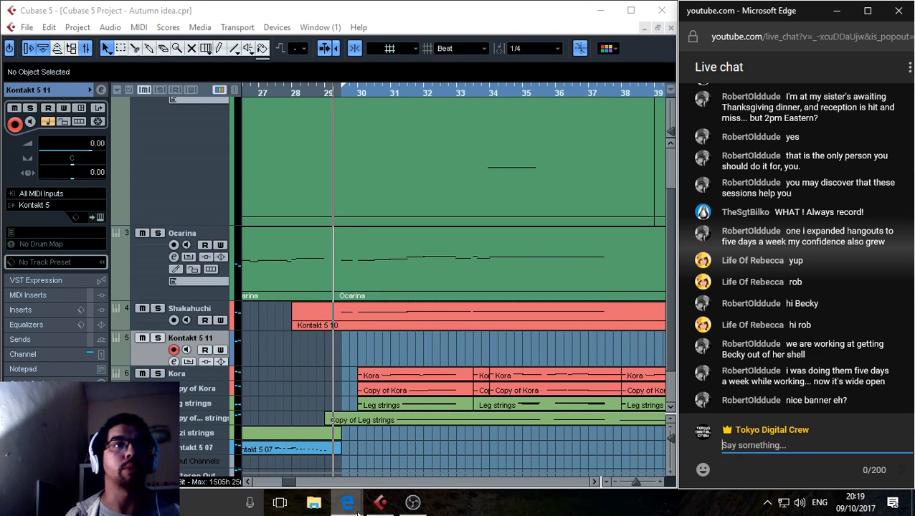
mouse_move(347, 502)
click(429, 439)
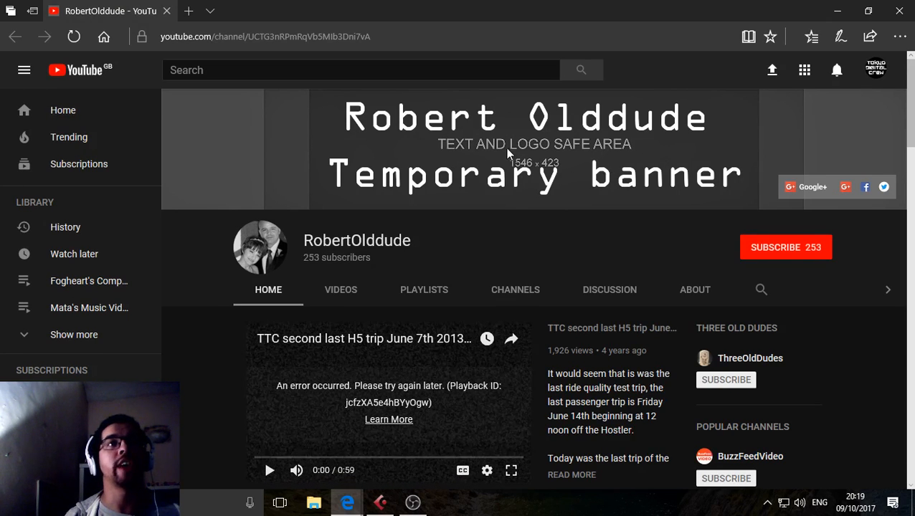
click(836, 10)
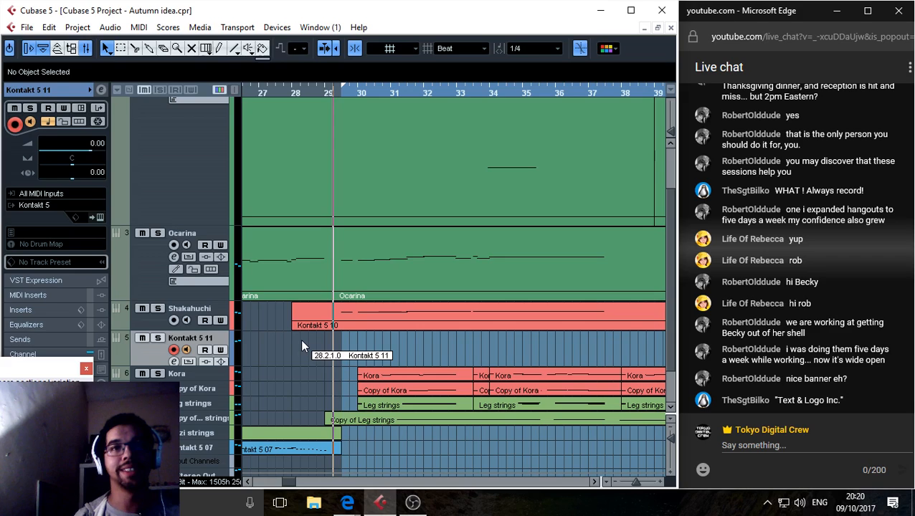
Record a MIDI part on the Kontakt 5 11 track from bar 29 to about bar 42.
key(KP_Subtract)
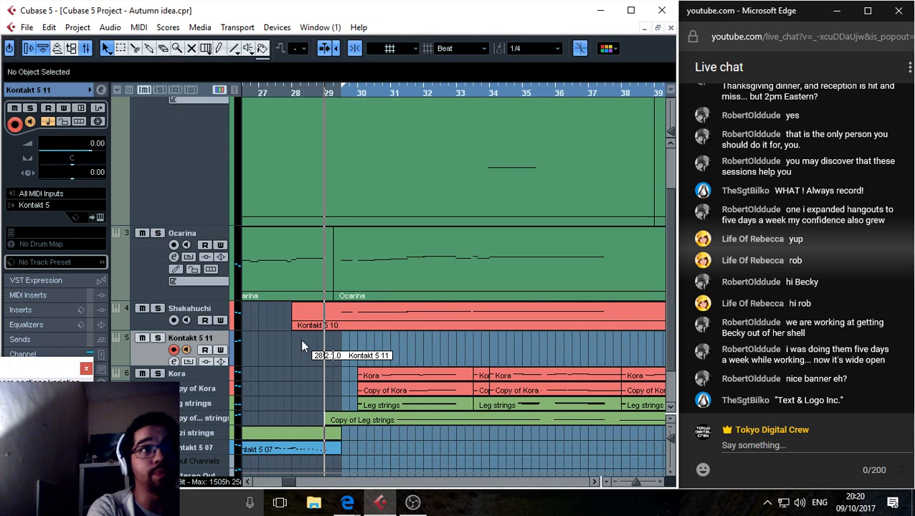
key(KP_Multiply)
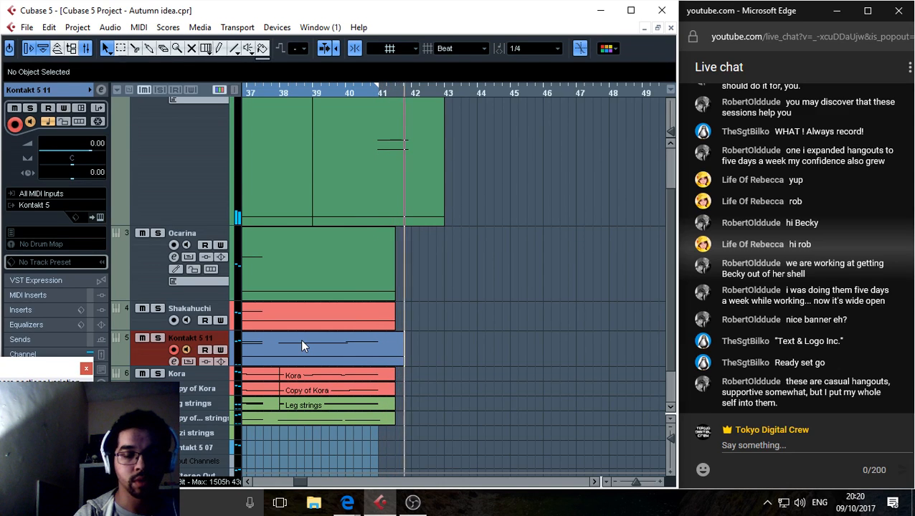
key(space)
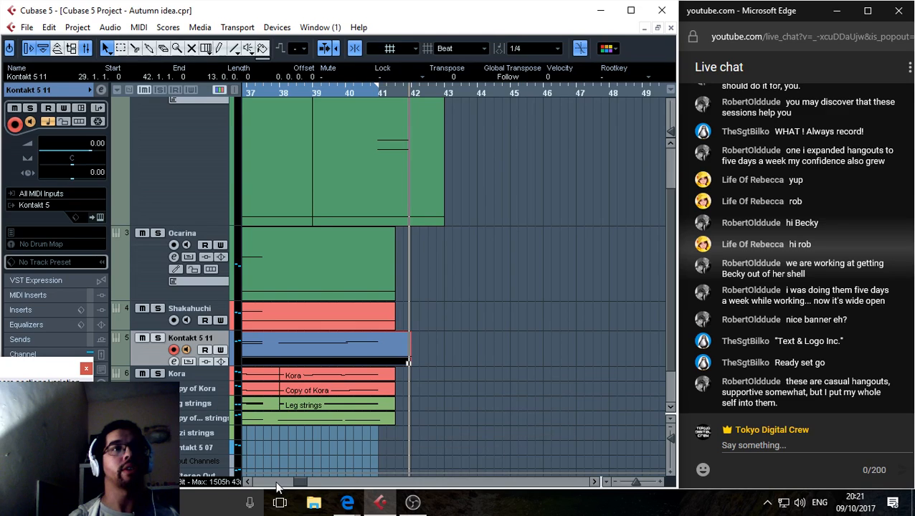
Turn off input monitoring and record arming on the Kontakt 5 11 track.
drag(301, 486, 297, 486)
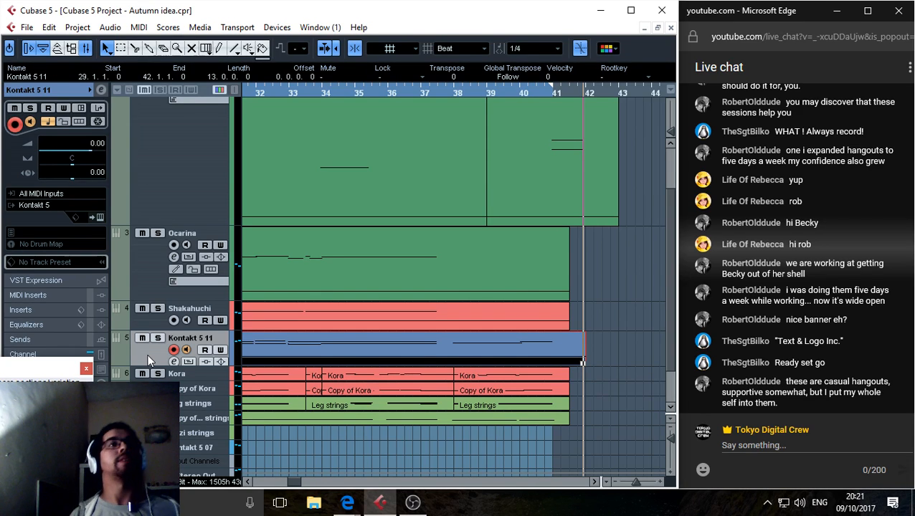
click(184, 349)
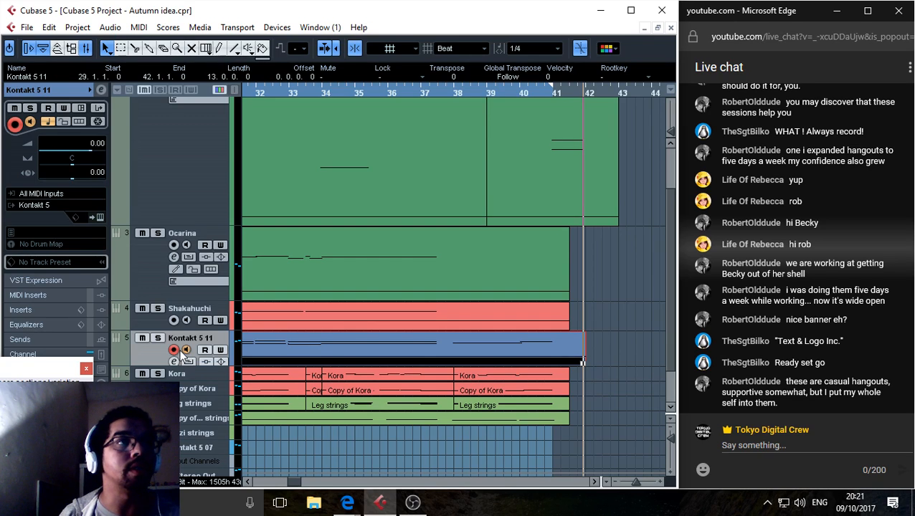
click(175, 350)
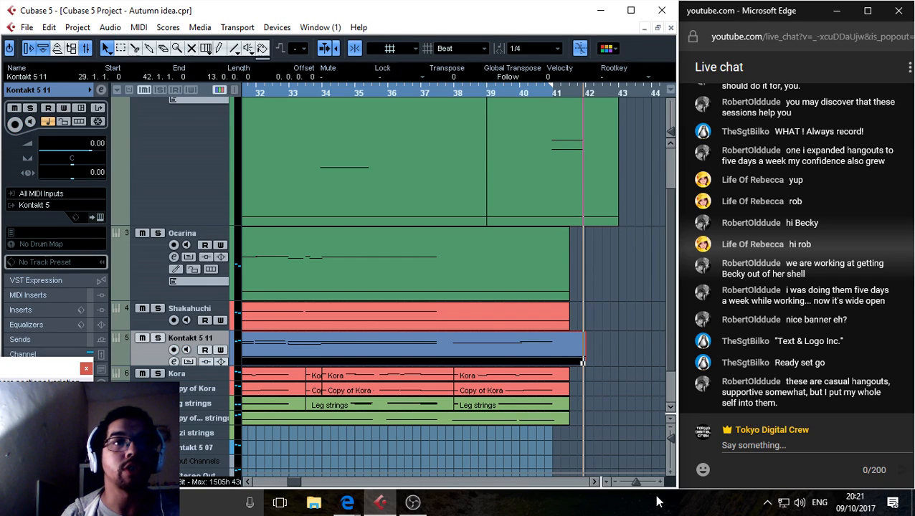
Trim the recorded Kontakt 5 11 part so it runs from bar 30 to 41.3.1.0.
click(613, 483)
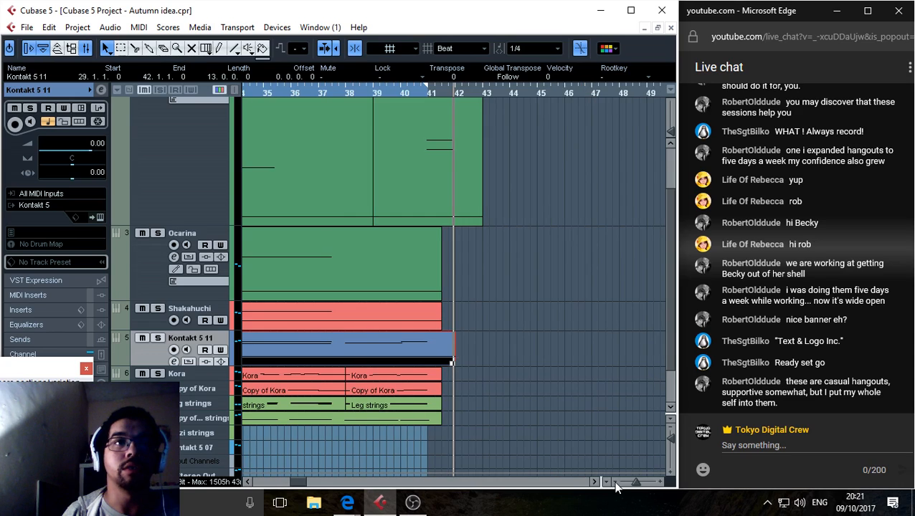
click(246, 482)
click(246, 482)
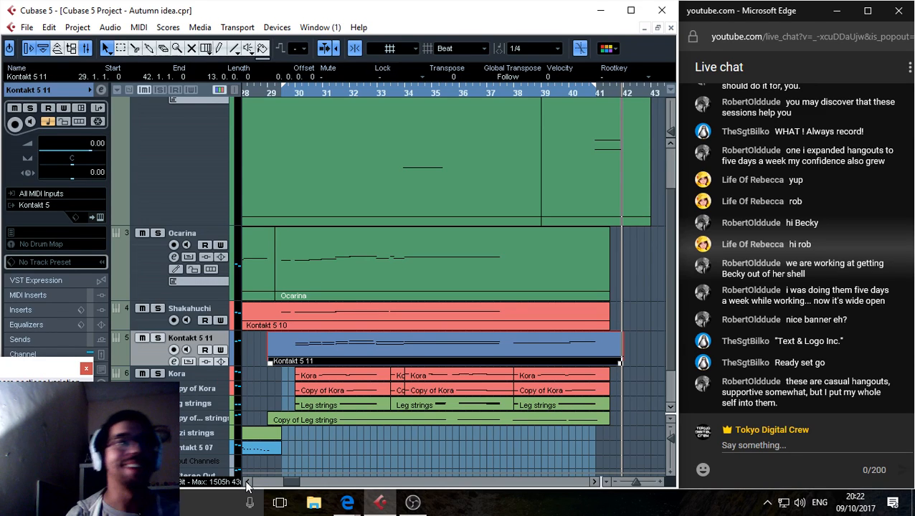
drag(620, 362, 610, 362)
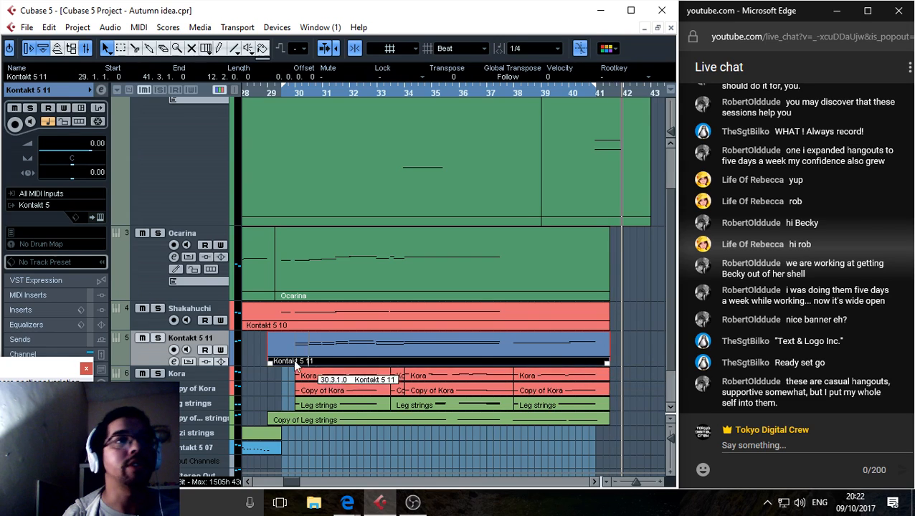
drag(268, 362, 299, 366)
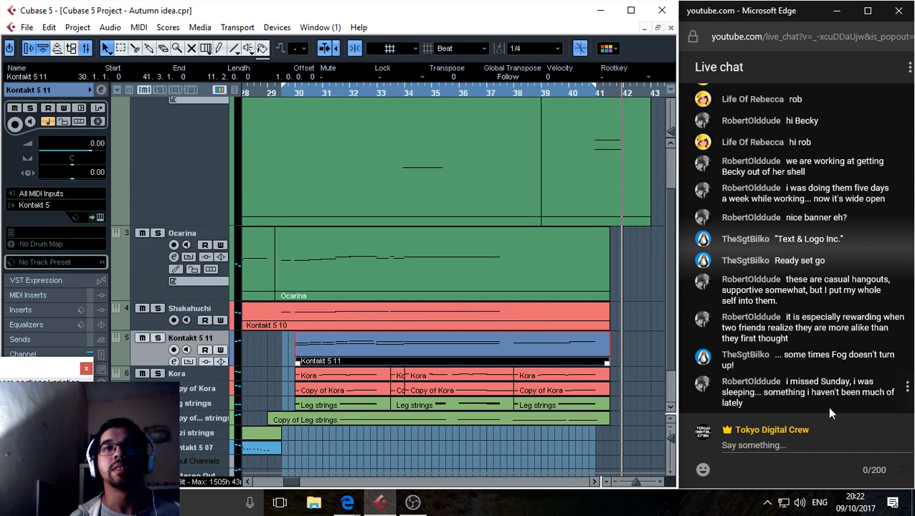
Extend the start of the Kontakt 5 11 part back to 29.3.1.0 and place the playhead there.
click(281, 356)
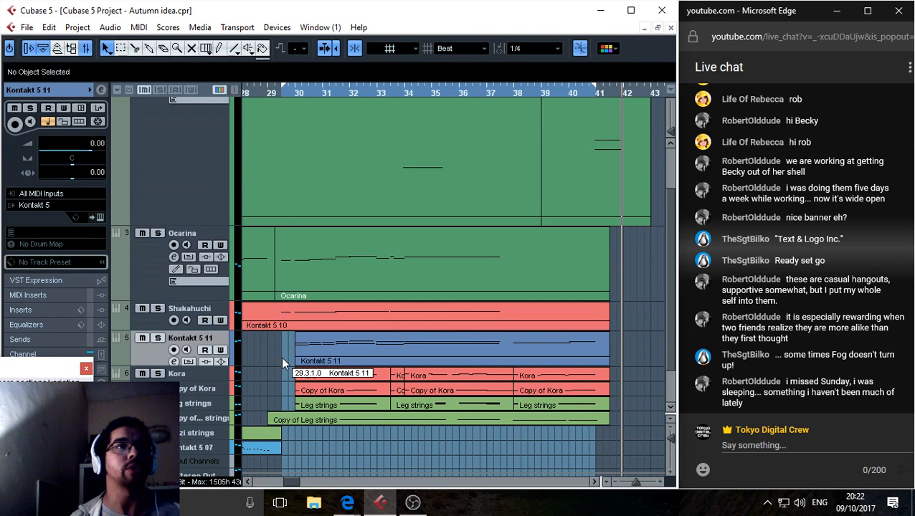
click(301, 349)
drag(296, 362, 283, 362)
click(282, 93)
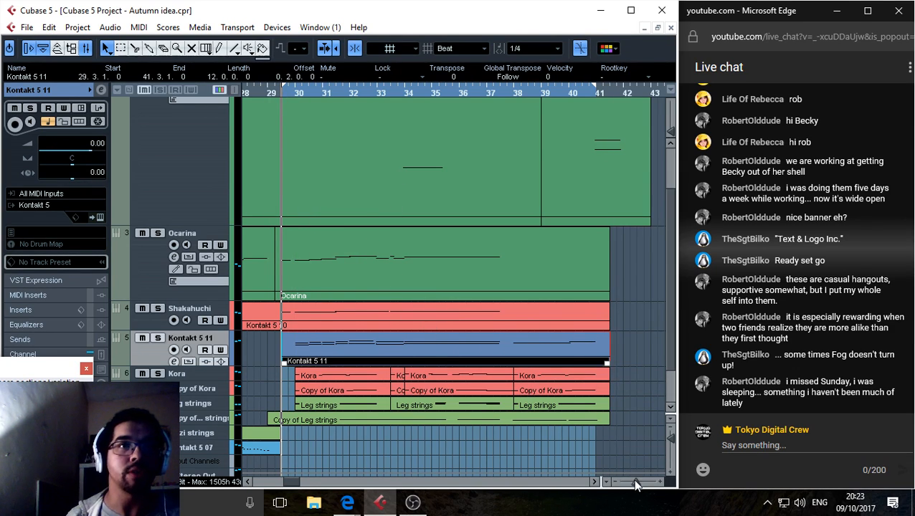
Return the playhead to the project start and shrink the track heights to fit the whole arrangement on screen.
drag(634, 485, 631, 487)
click(235, 93)
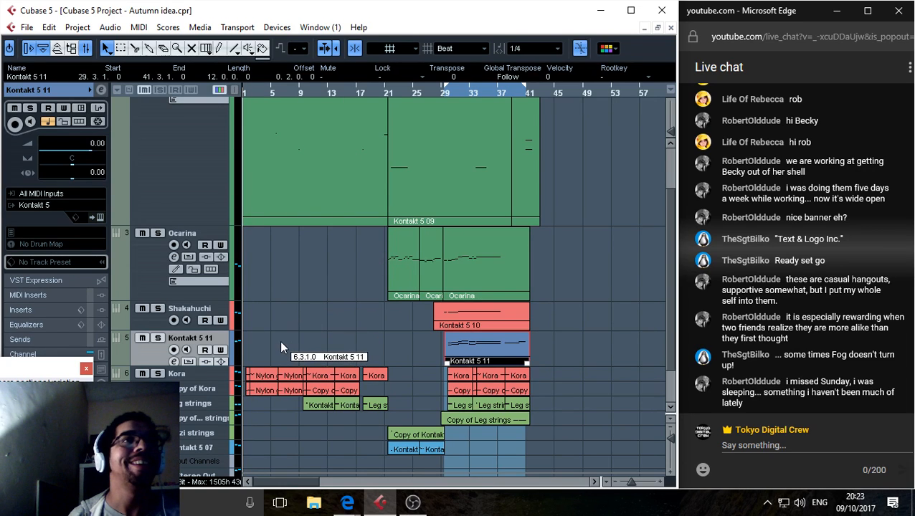
click(185, 166)
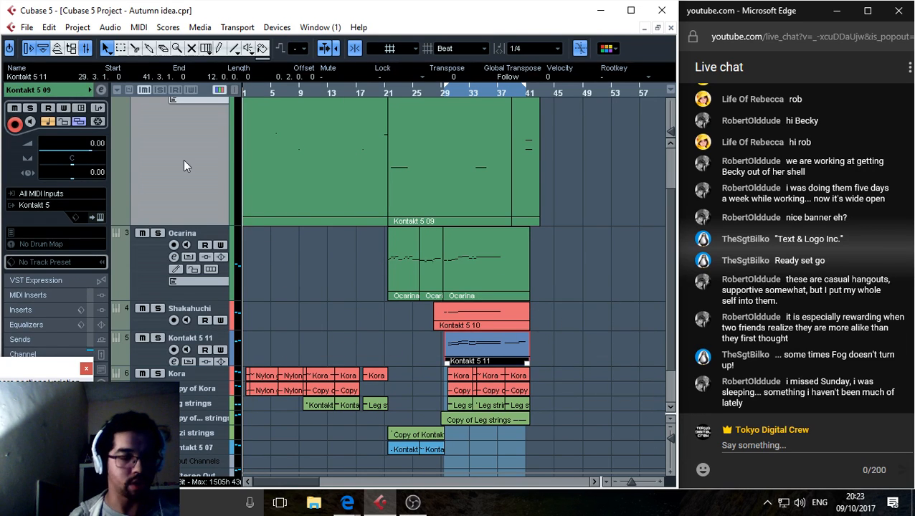
key(shift+g)
key(shift+g)
key(shift+g)
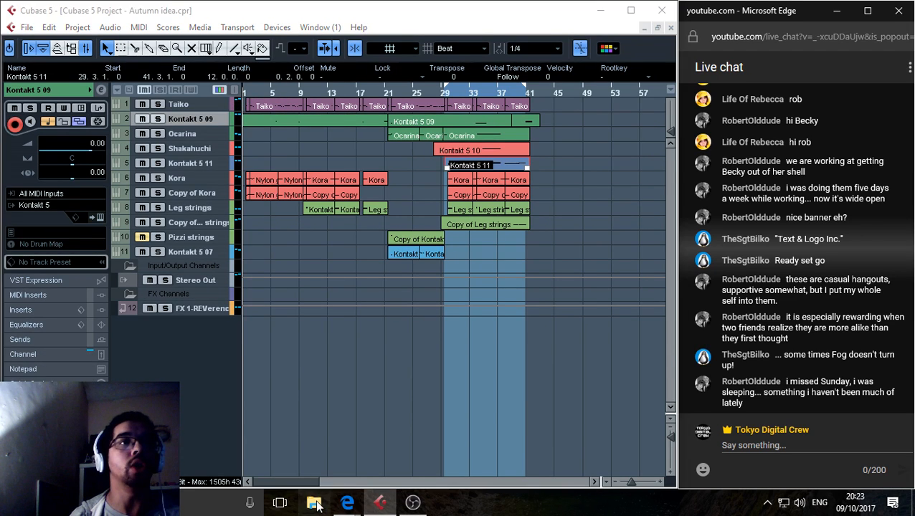
Open File Explorer and go to the ComposerQuest folder under Projects > 2017 > Fogs Livestreams.
key(super+e)
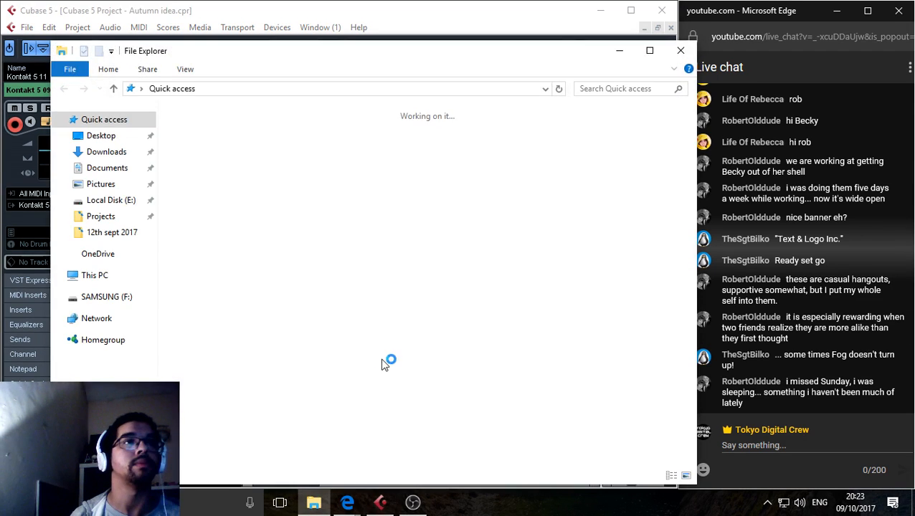
click(101, 221)
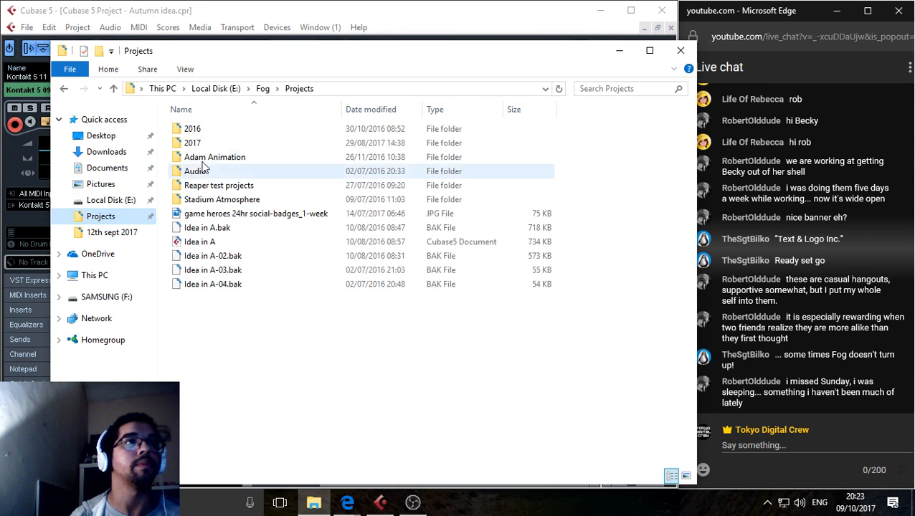
double_click(202, 149)
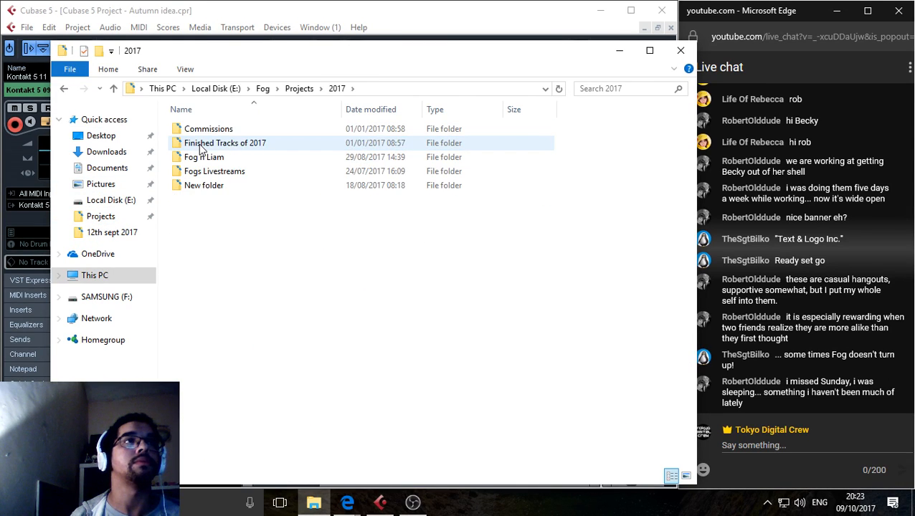
click(230, 174)
double_click(229, 174)
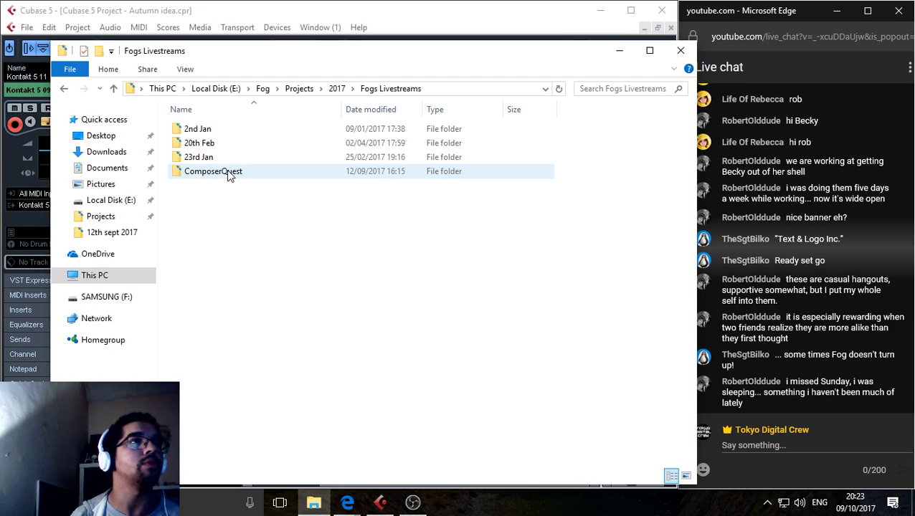
double_click(225, 172)
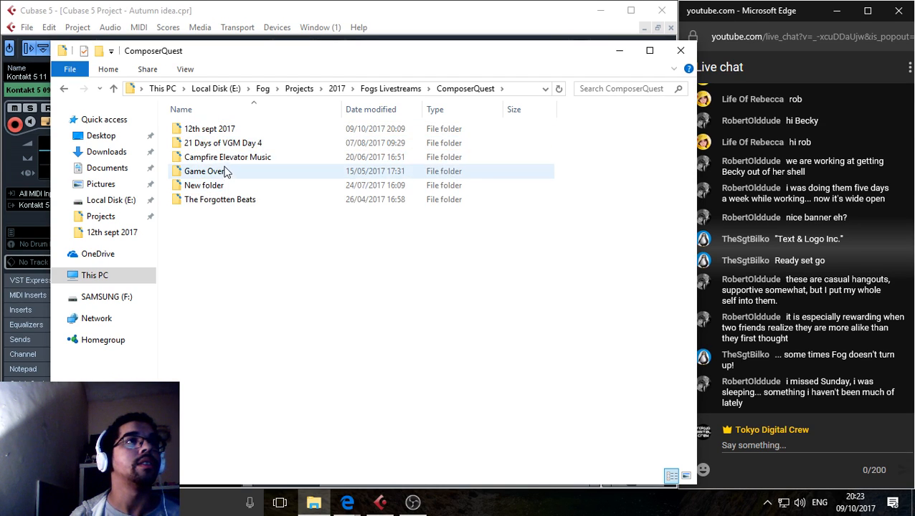
double_click(226, 159)
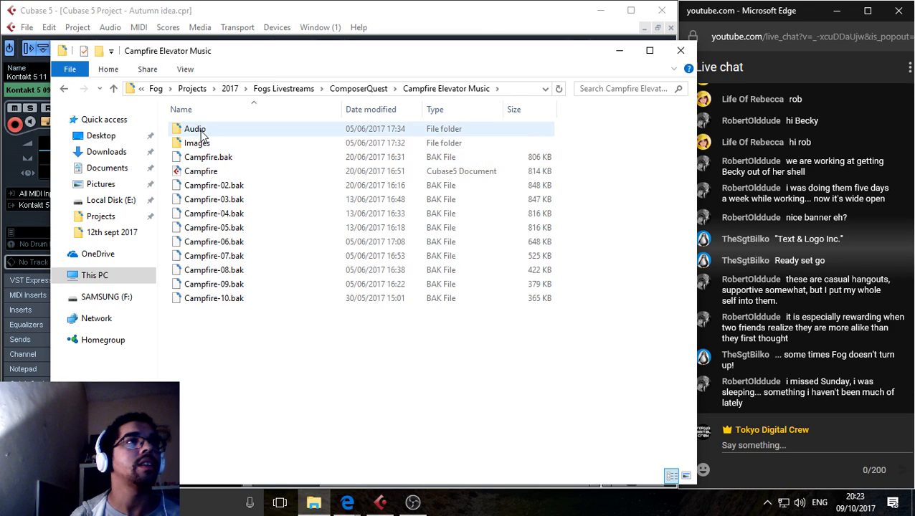
double_click(195, 144)
click(113, 88)
click(113, 88)
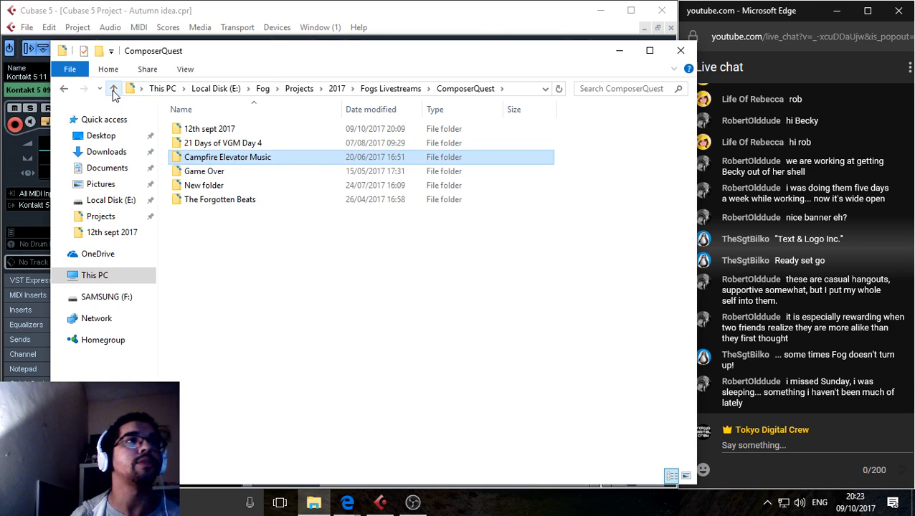
double_click(244, 185)
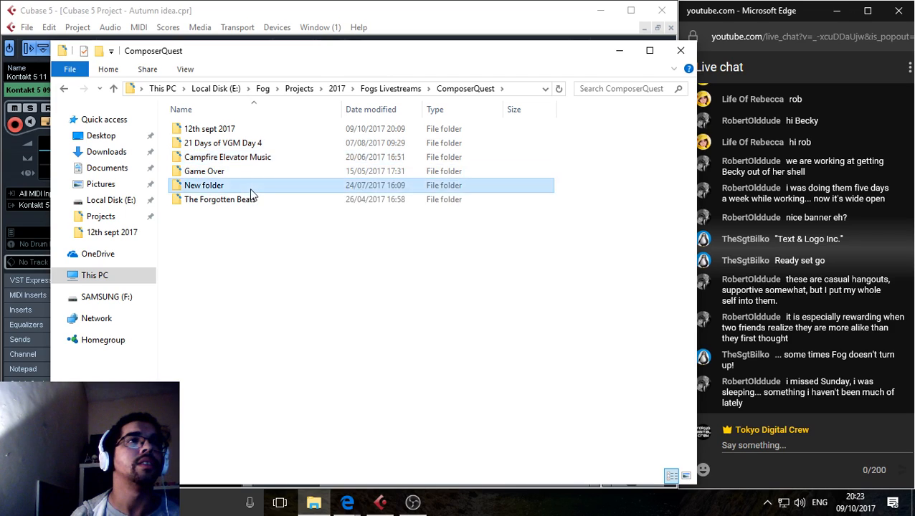
click(113, 88)
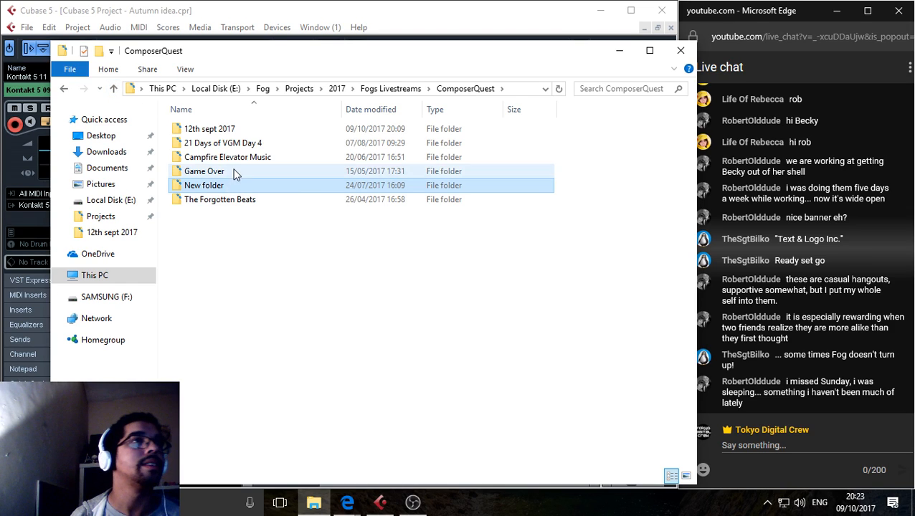
Open the autumnbridge image from the 12th sept 2017 folder and restore the Photos window to a smaller size.
double_click(219, 130)
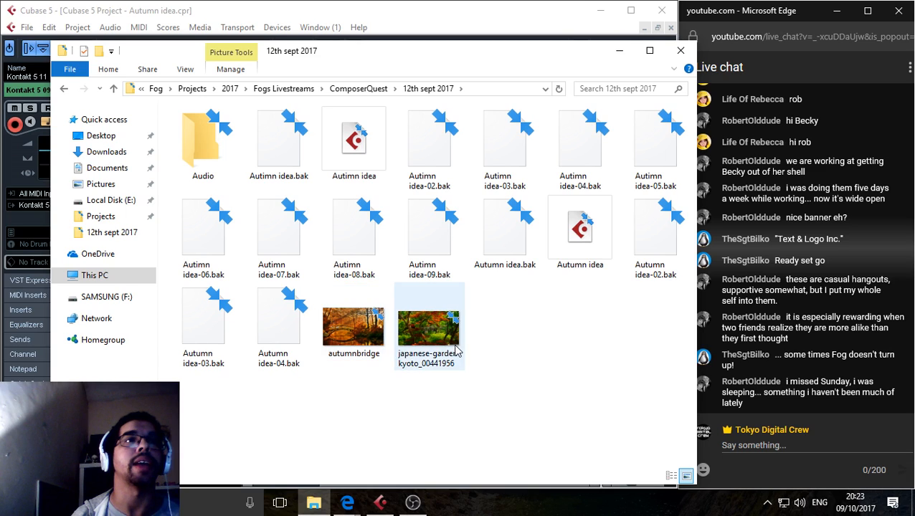
double_click(361, 336)
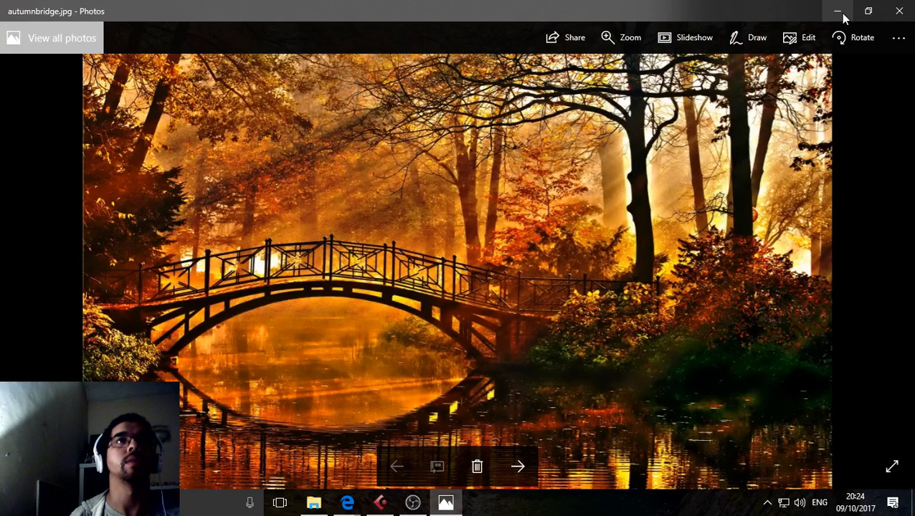
click(868, 10)
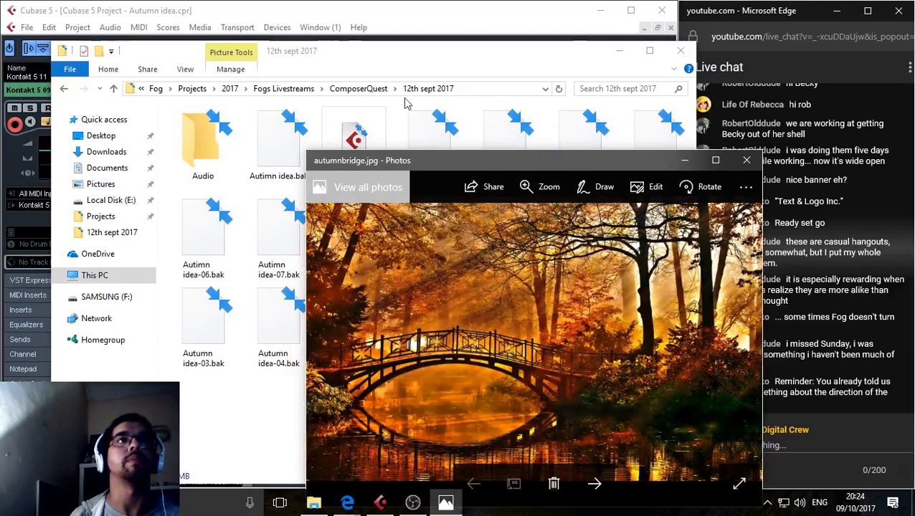
Clear the selection in Cubase, play the arrangement from the start and maximise the autumnbridge image in Photos.
click(359, 10)
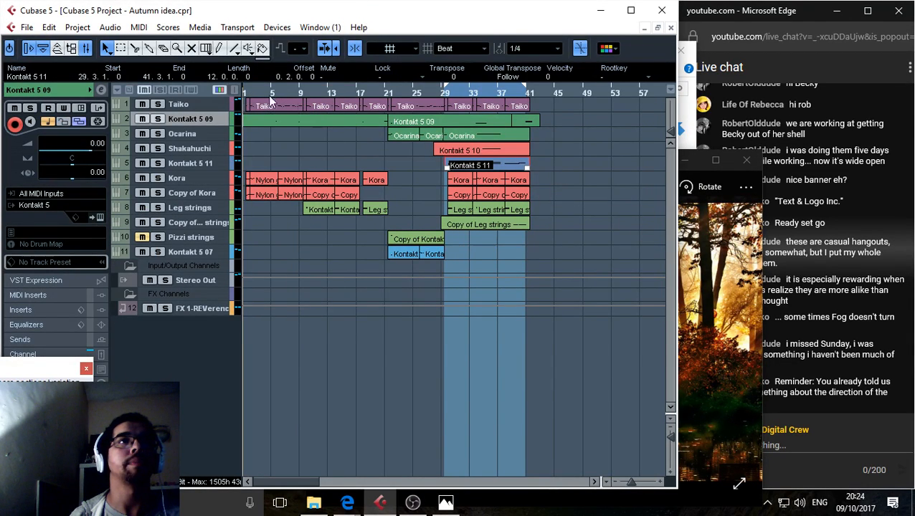
click(631, 300)
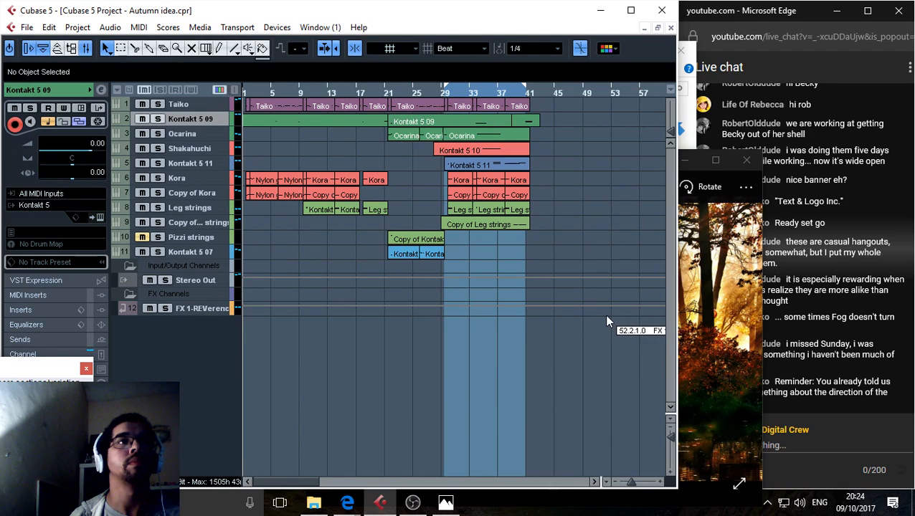
key(alt+Tab)
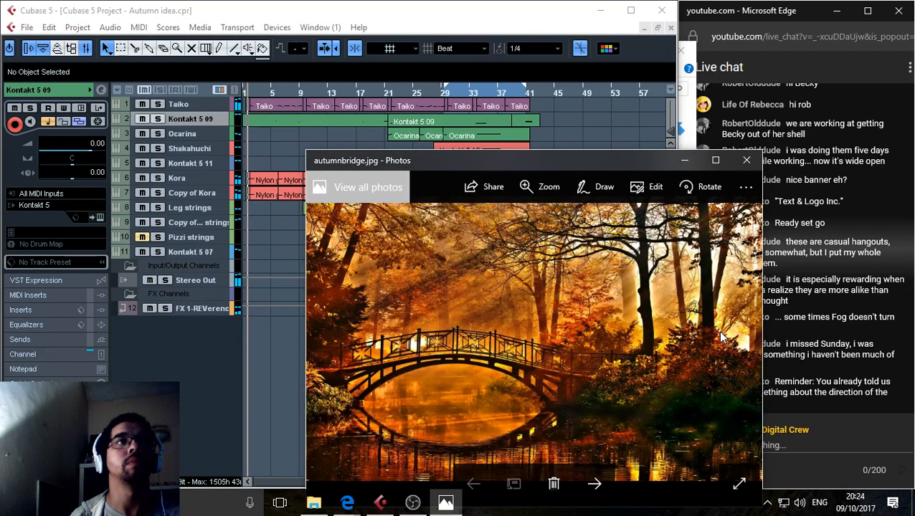
click(715, 160)
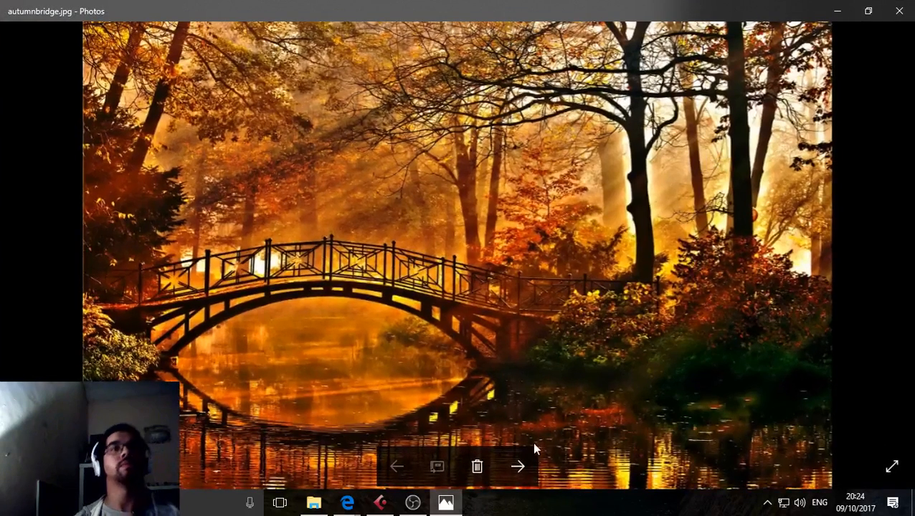
Bring the live chat window over the autumnbridge image, widening and repositioning it so both the messages and the image can be viewed.
mouse_move(350, 503)
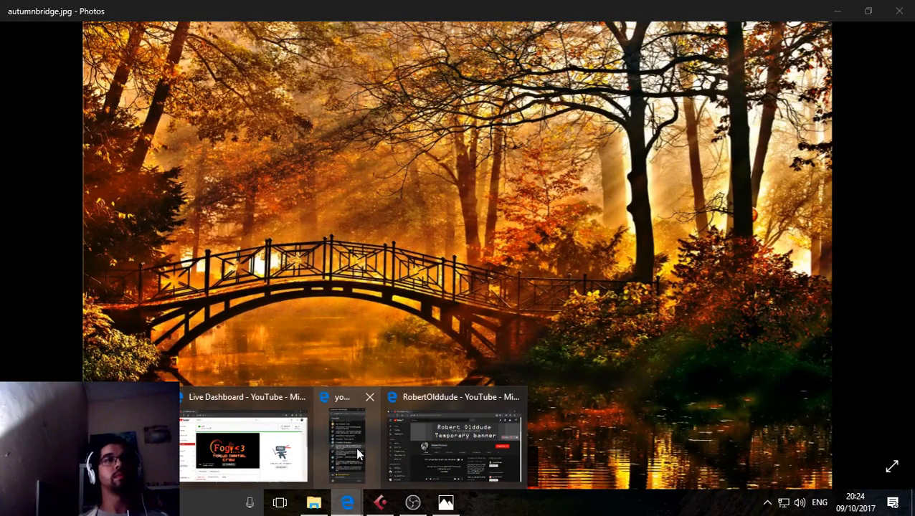
click(356, 448)
drag(750, 10, 666, 34)
drag(590, 171, 782, 170)
drag(823, 28, 757, 22)
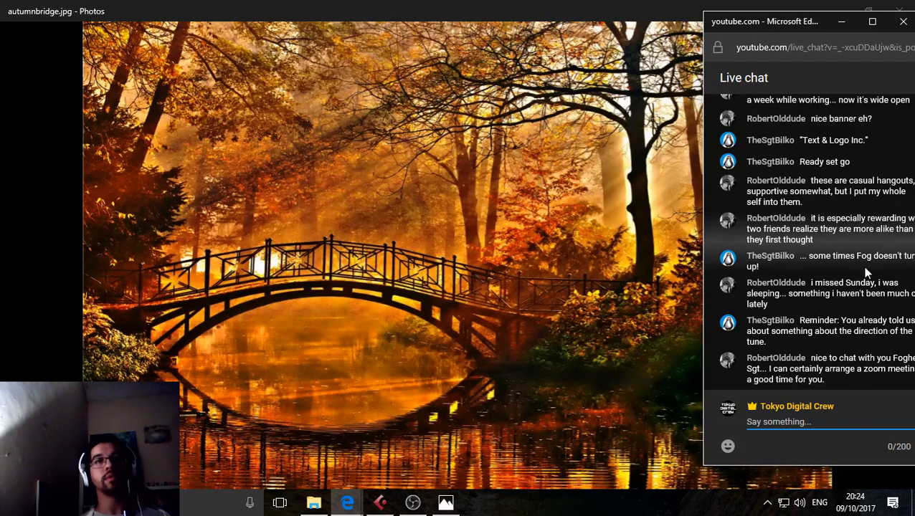
drag(793, 34, 752, 23)
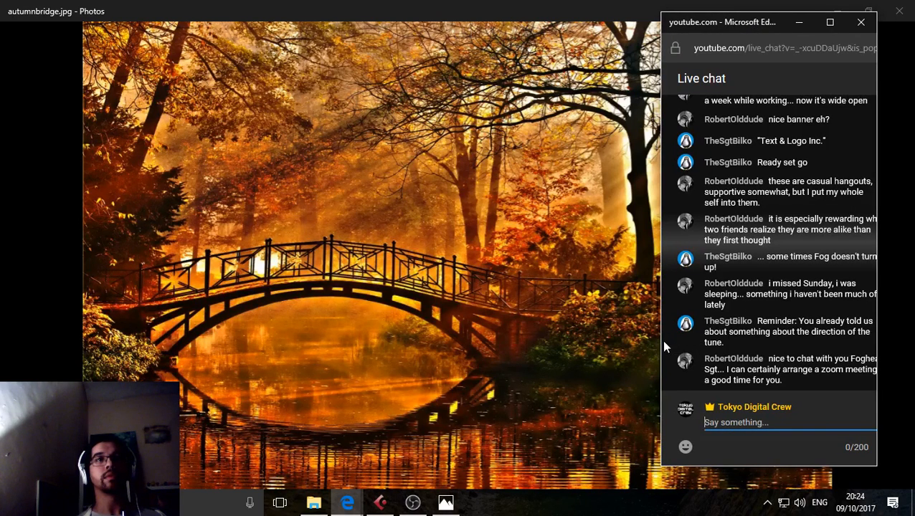
drag(661, 346, 643, 346)
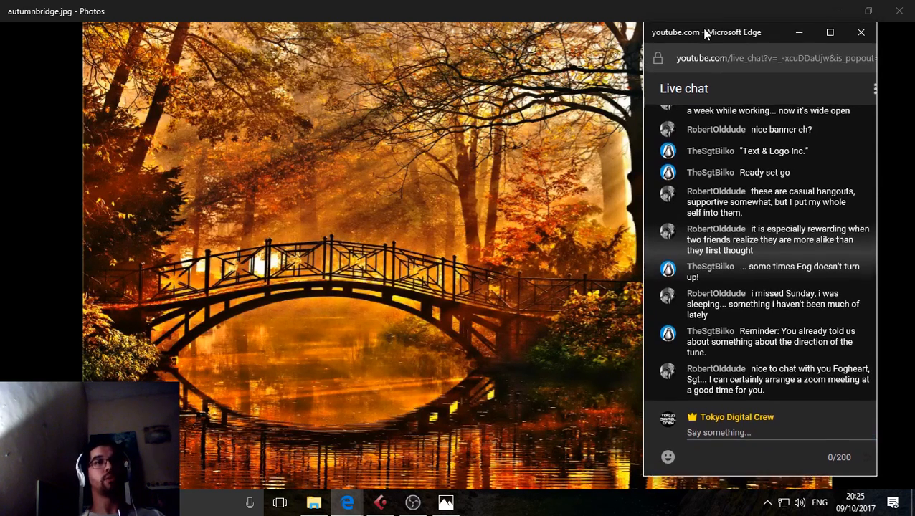
drag(705, 23, 716, 45)
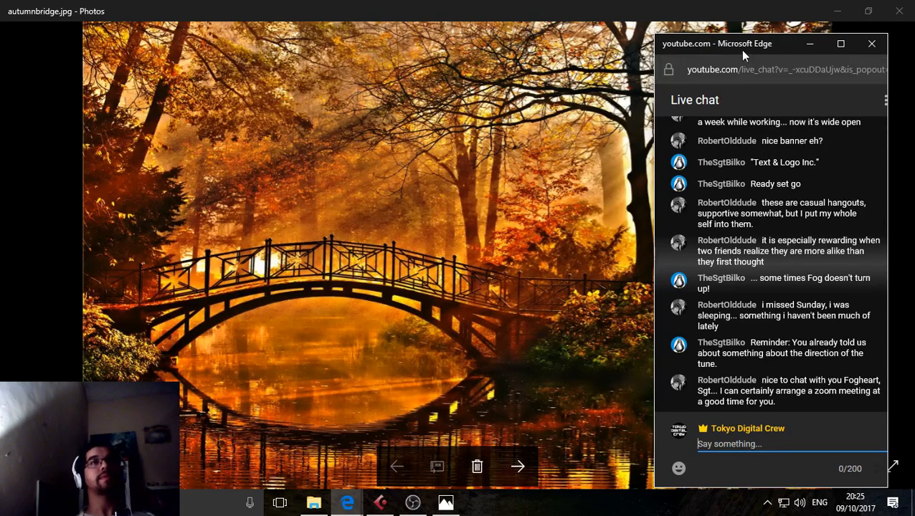
drag(719, 47, 902, 46)
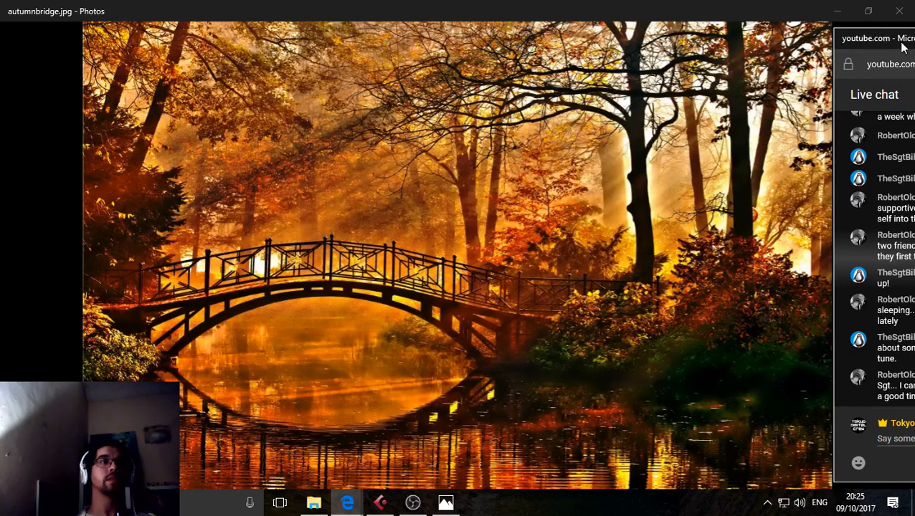
drag(903, 47, 714, 45)
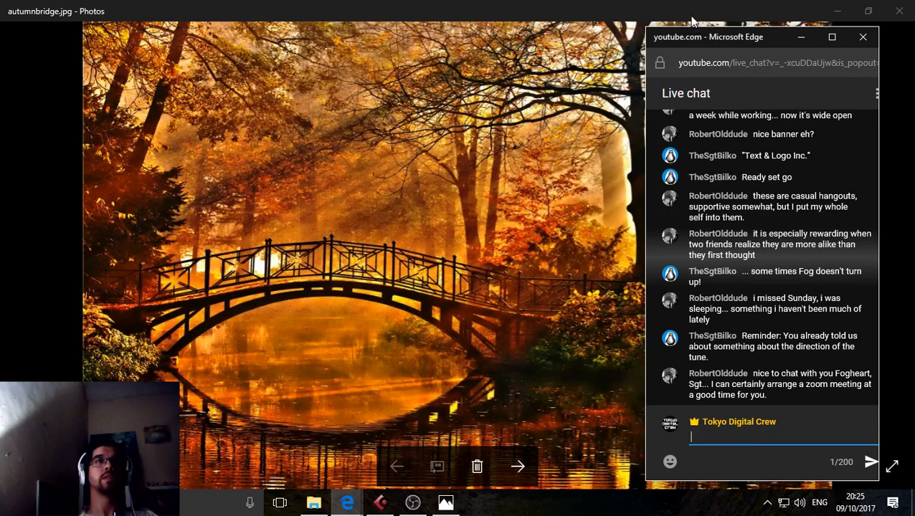
Clear the chat entry, switch back to Cubase and dock the live chat beside it at full height.
mouse_move(381, 508)
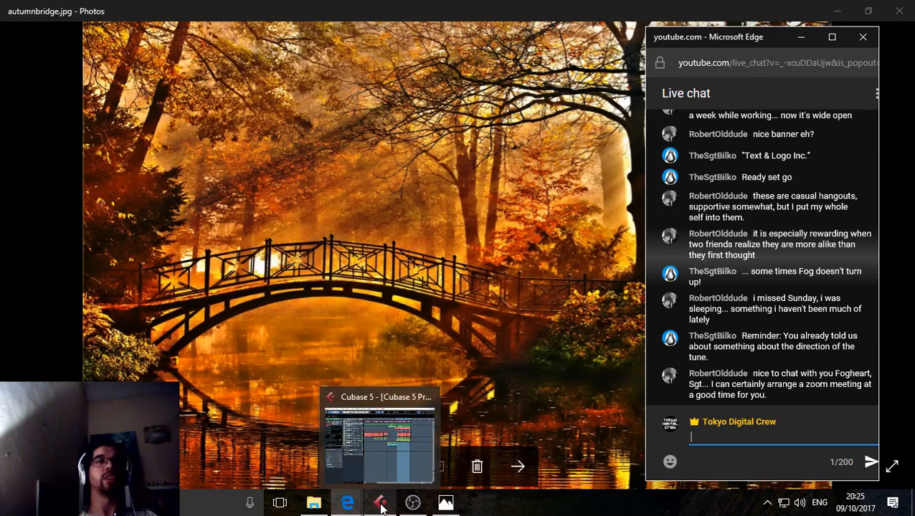
key(BackSpace)
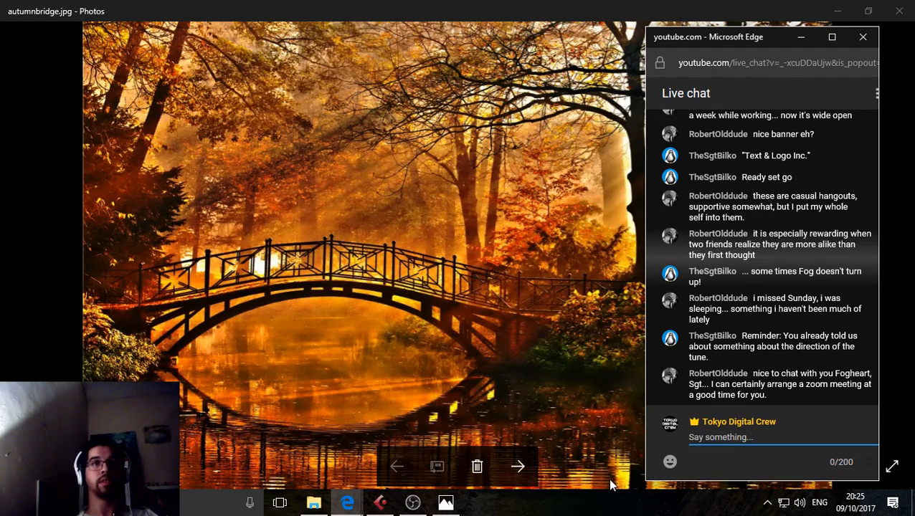
click(380, 502)
drag(739, 36, 913, 7)
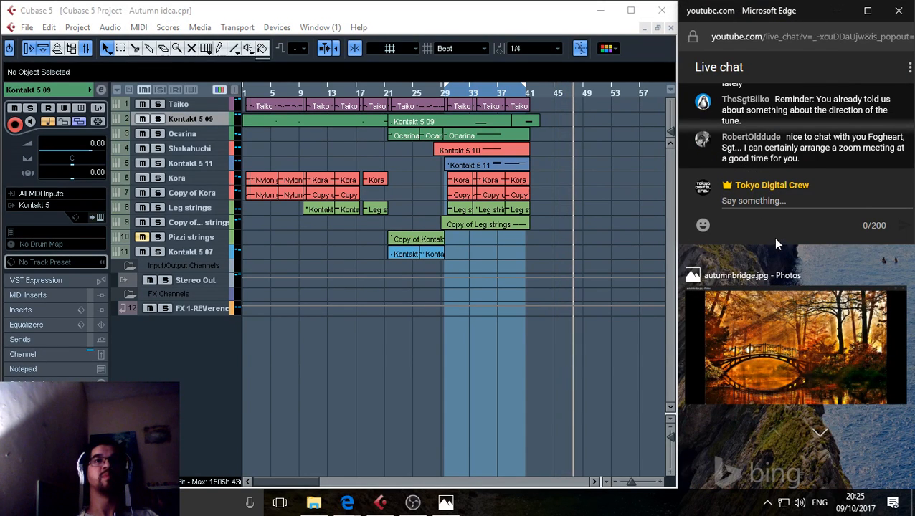
click(815, 137)
drag(808, 244, 804, 494)
Place the playhead at about bar 33 of the Cubase arrangement.
click(518, 343)
click(471, 94)
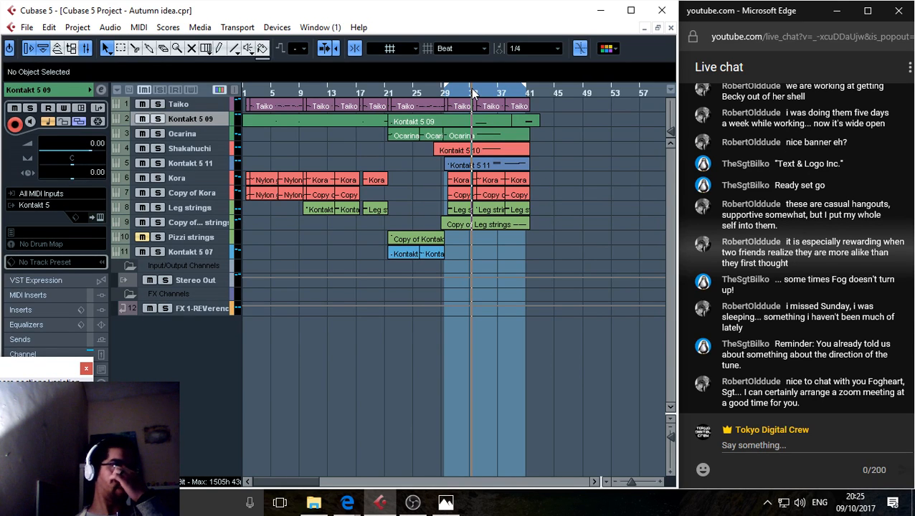
click(473, 86)
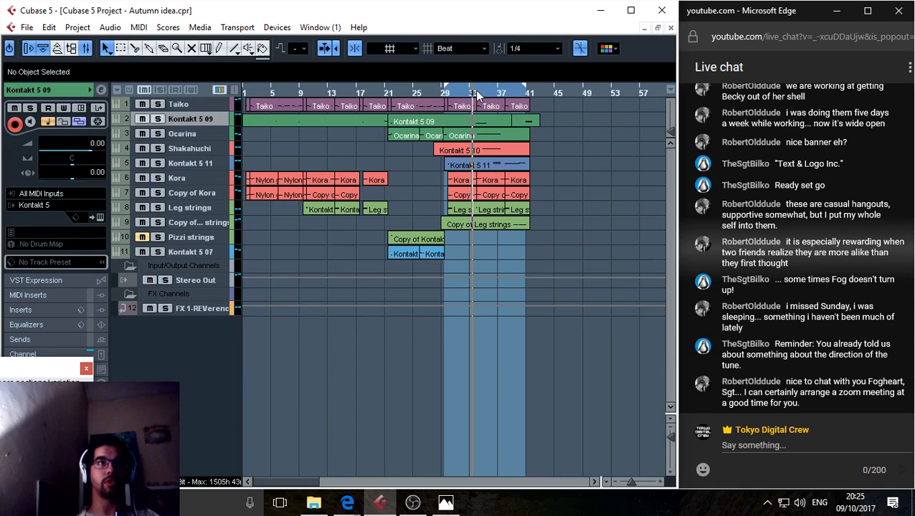
click(469, 90)
click(471, 95)
click(471, 95)
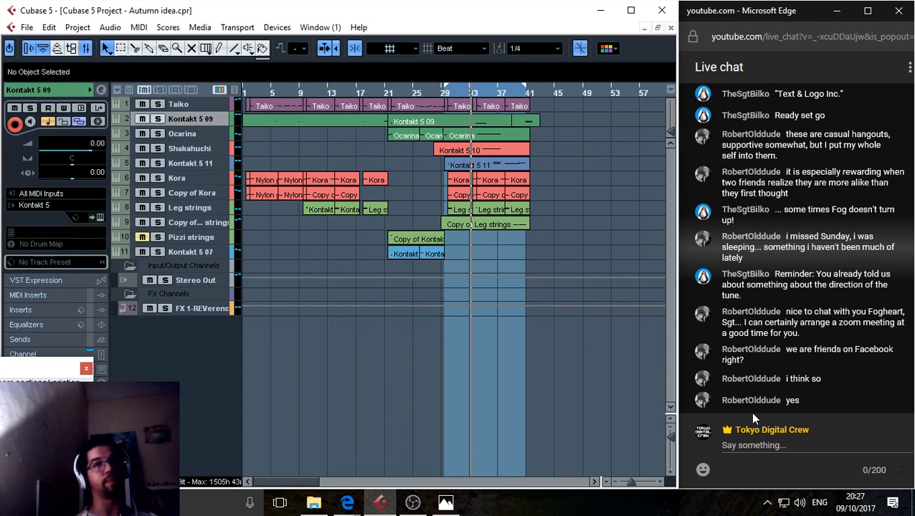
click(792, 445)
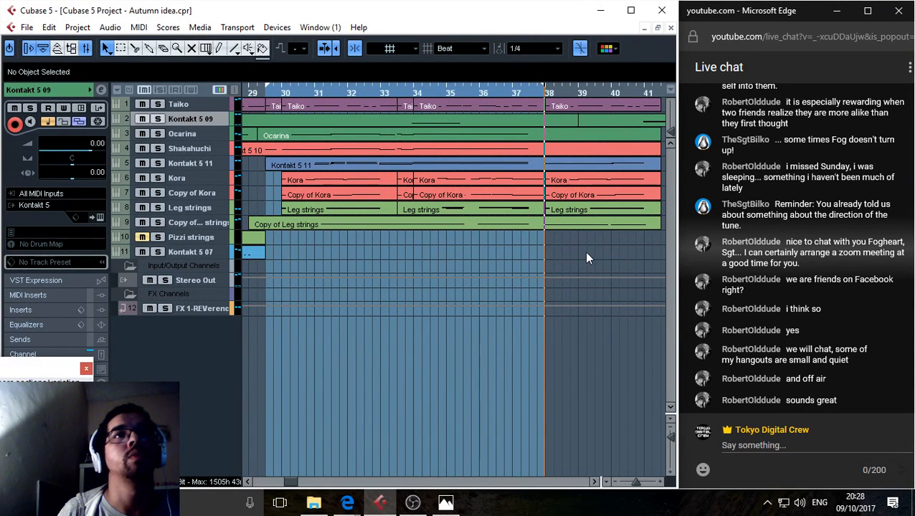
Split all parts crossing bar 38 on the Taiko through Copy of Leg strings tracks and move everything after the split to bar 44.
drag(578, 257, 571, 102)
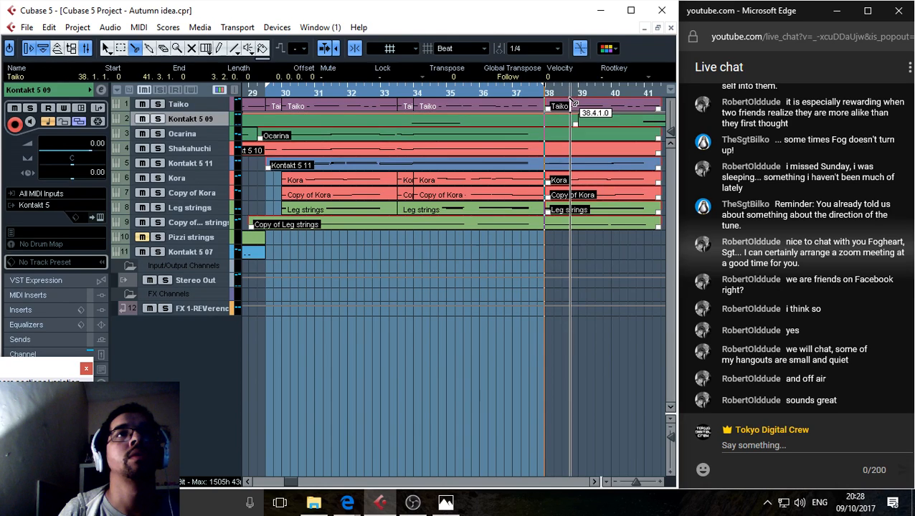
click(546, 148)
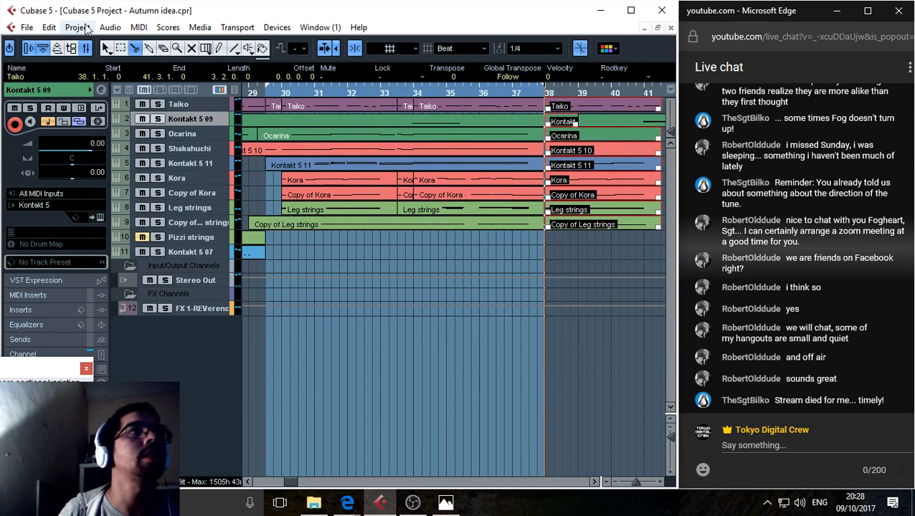
click(106, 48)
drag(563, 251, 656, 110)
click(567, 111)
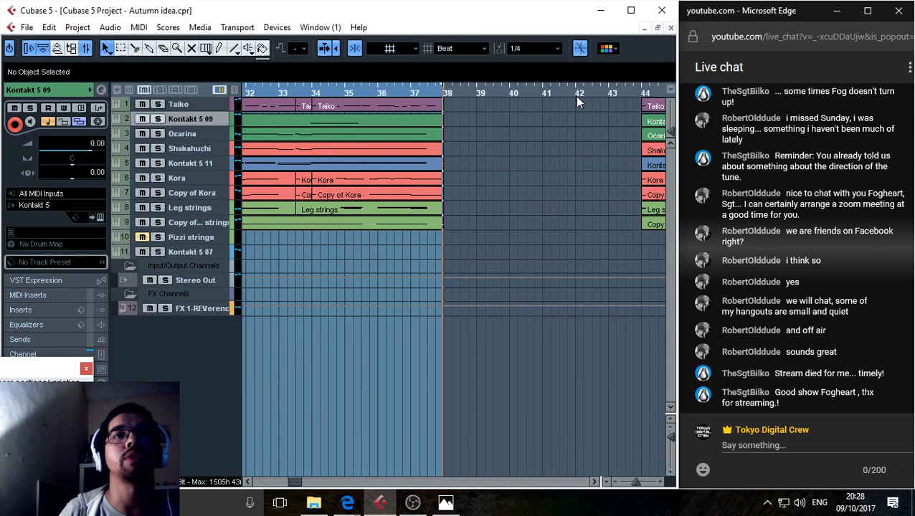
Send the message "Sorry dude! Still going haha" in the YouTube live chat.
click(802, 443)
text(Sorry dude)
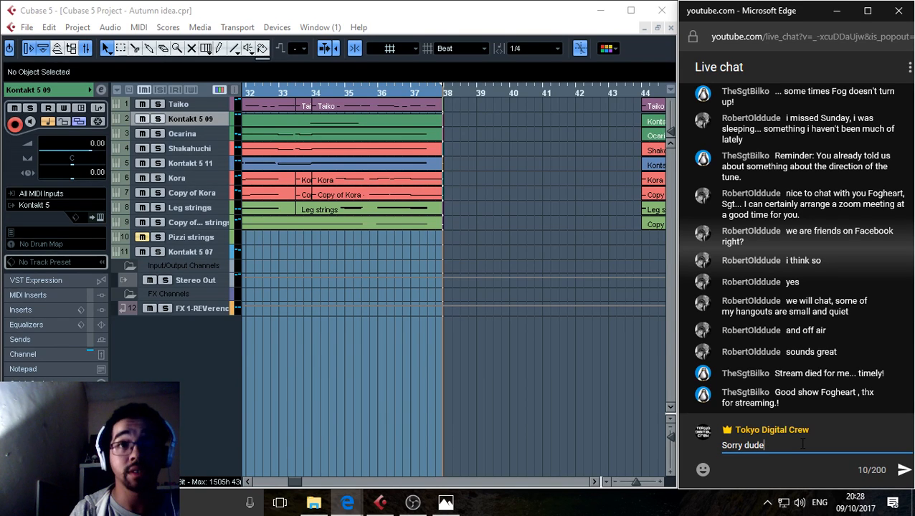
text(! S)
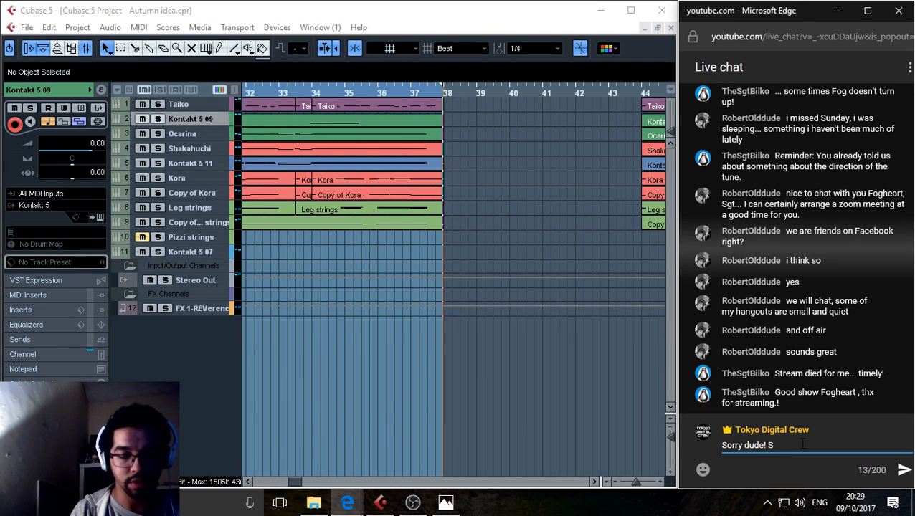
text(till going haha)
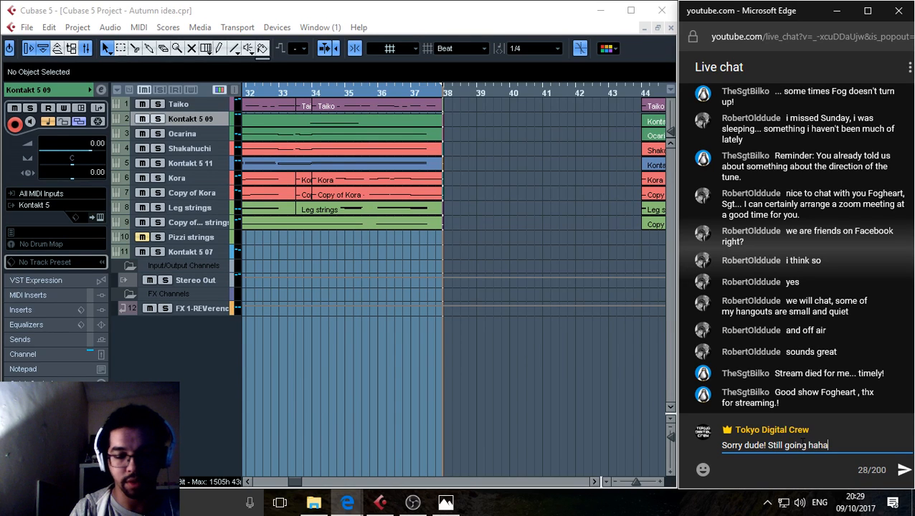
key(Return)
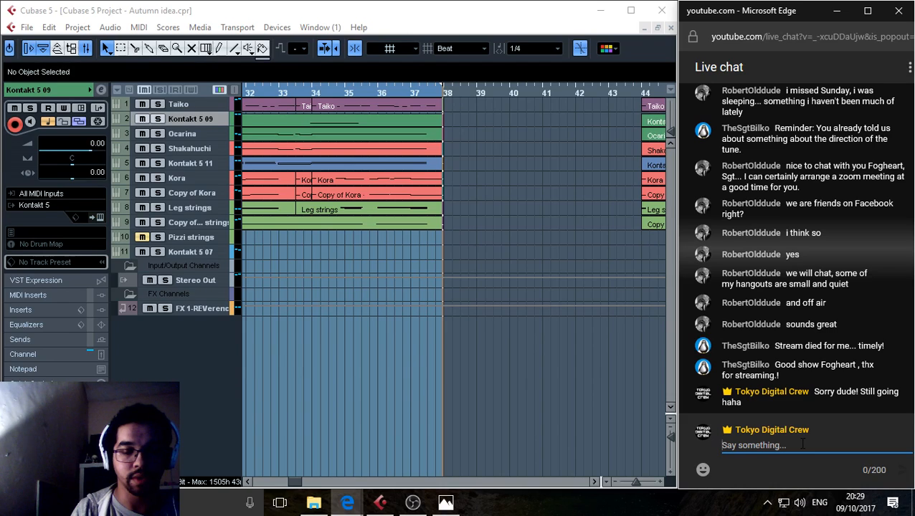
Send the message "Catch the end later :)" in the live chat.
text(Catch )
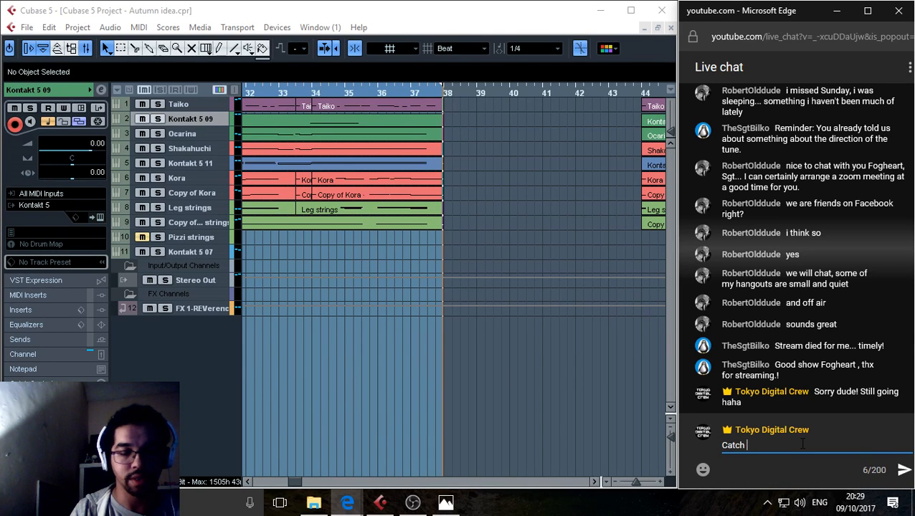
text(it)
key(BackSpace)
key(BackSpace)
key(BackSpace)
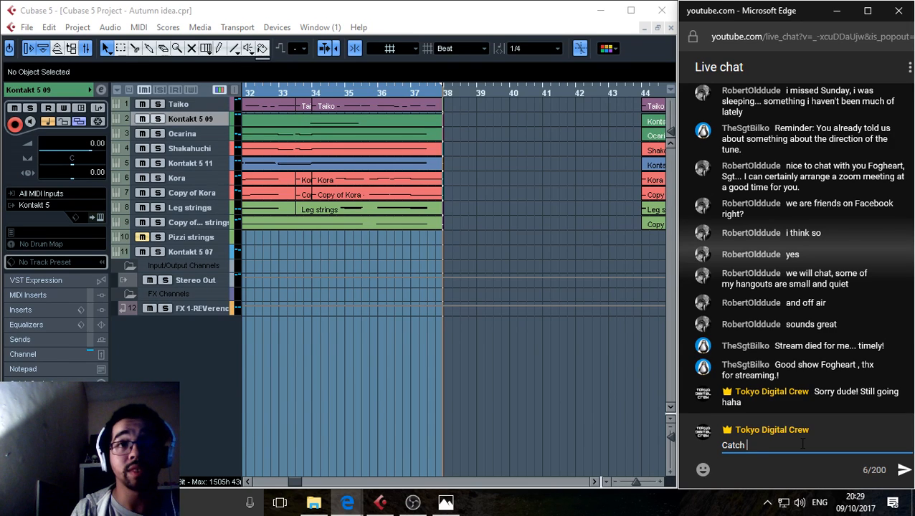
text(the )
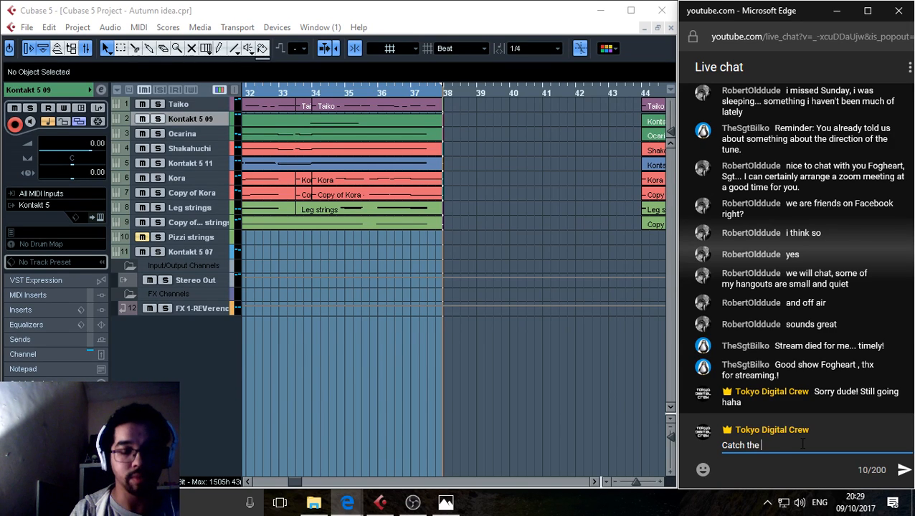
text(end later :))
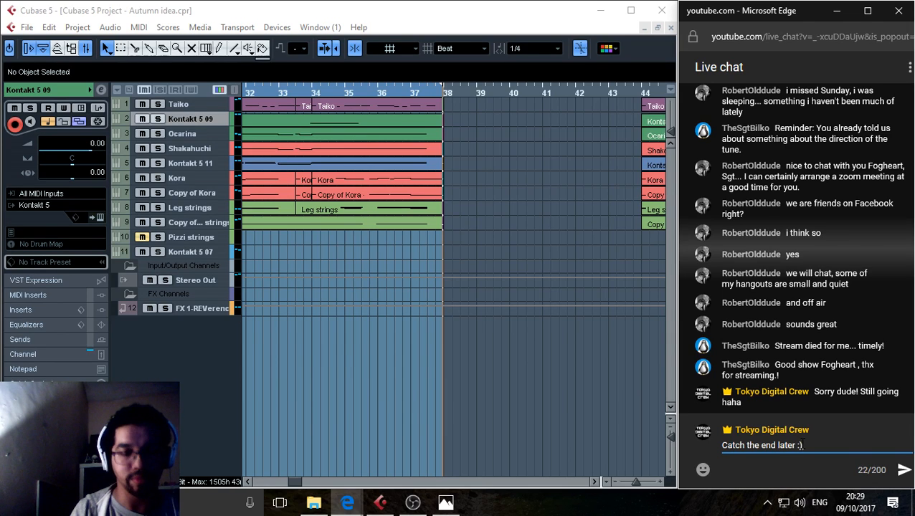
key(Return)
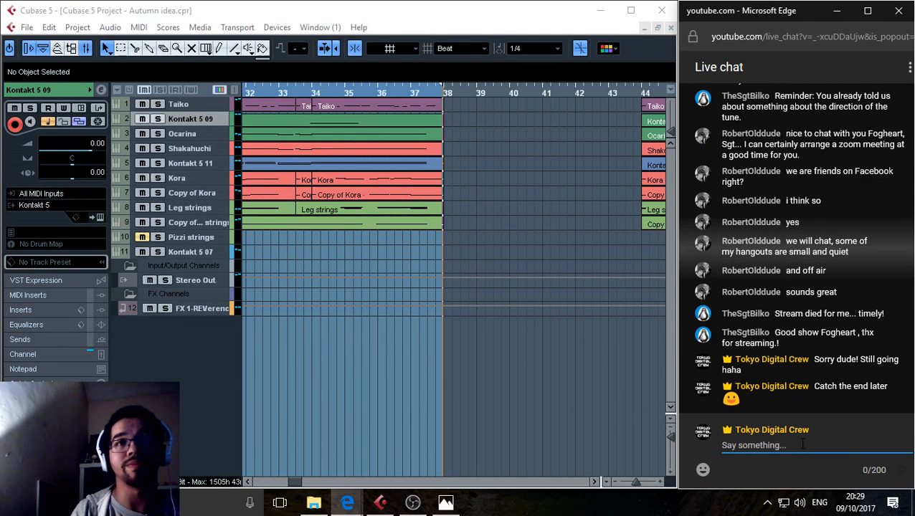
Check the stream health history on the YouTube Live Dashboard in Edge, and minimise it to return to Cubase.
click(463, 362)
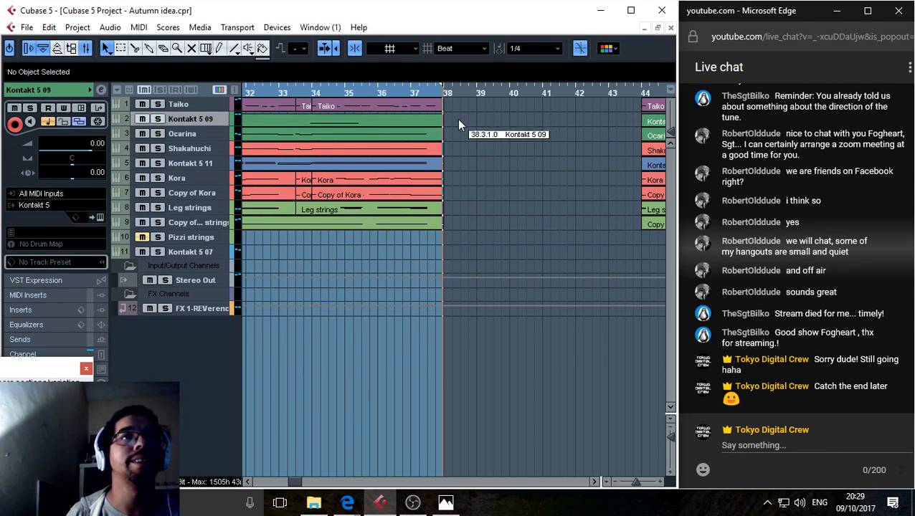
mouse_move(349, 502)
click(241, 437)
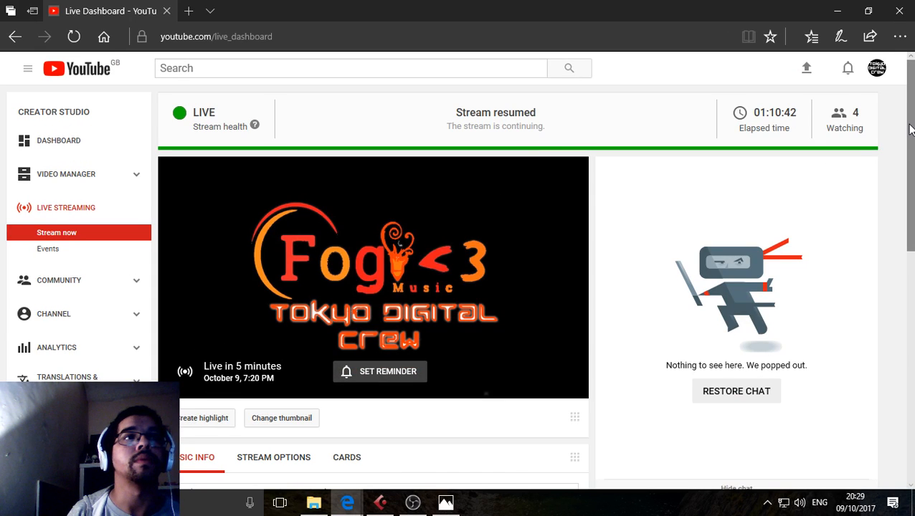
click(909, 126)
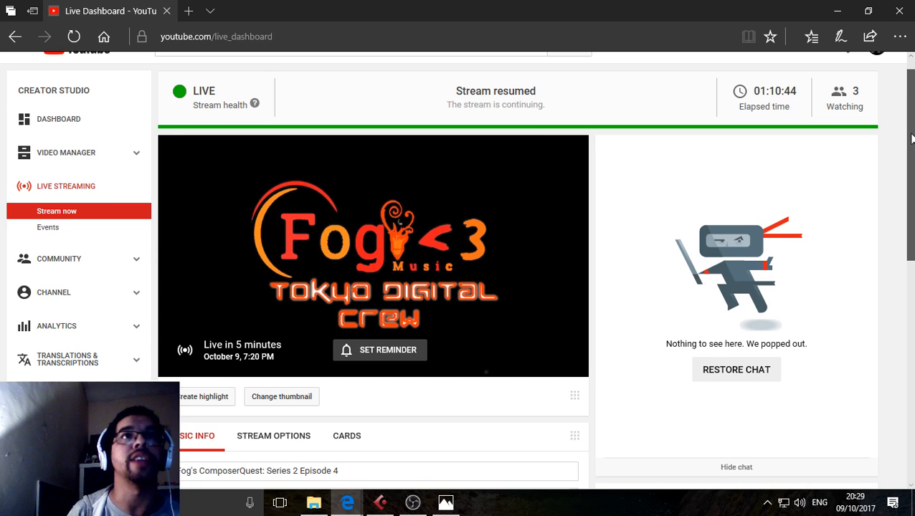
mouse_move(911, 139)
mouse_down()
mouse_move(913, 316)
mouse_move(912, 271)
mouse_up()
click(705, 148)
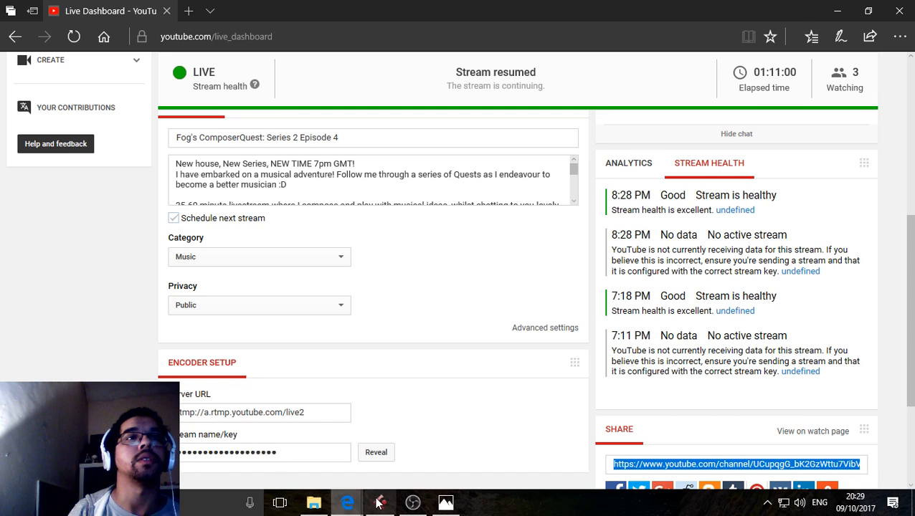
click(837, 11)
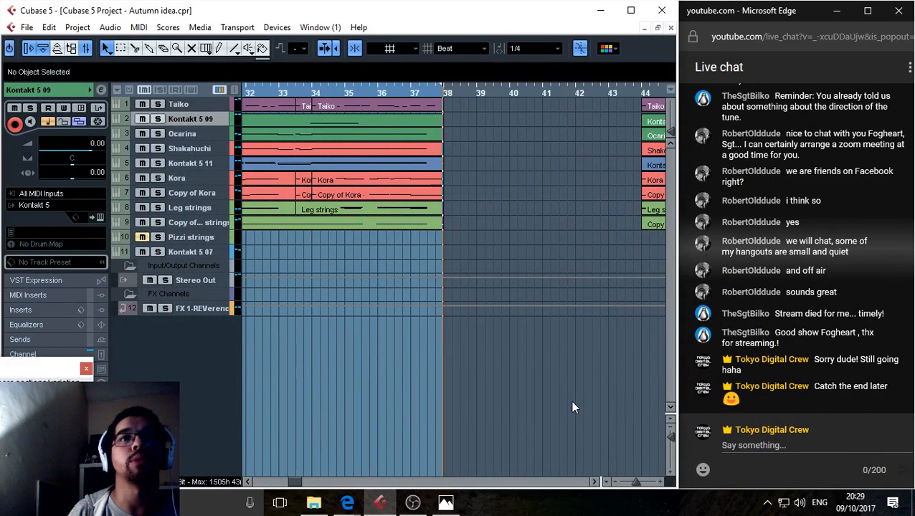
Play the arrangement from bar 34 up to the gap at bar 38 to review how the section ends.
click(310, 91)
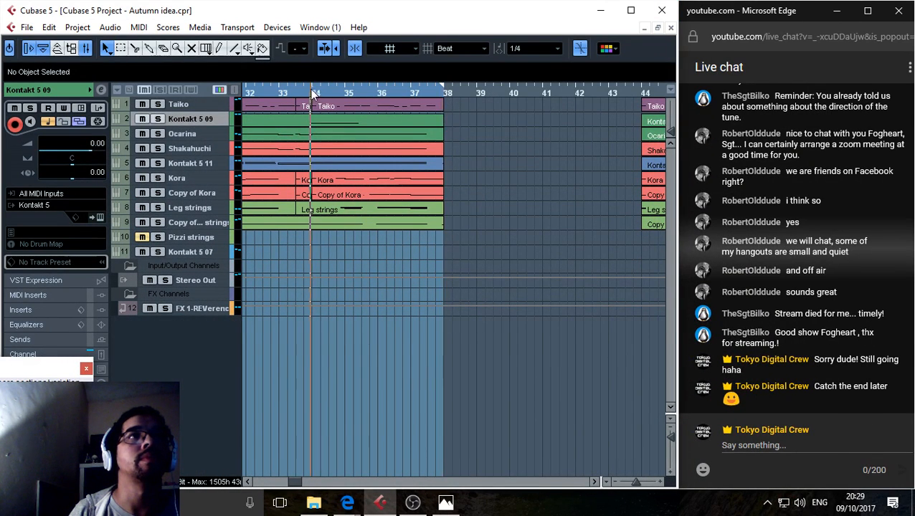
key(space)
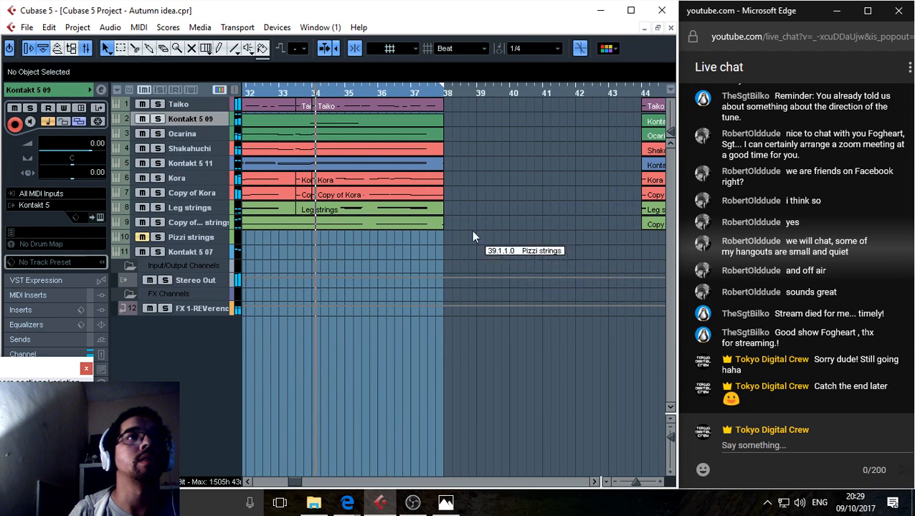
key(h)
key(h)
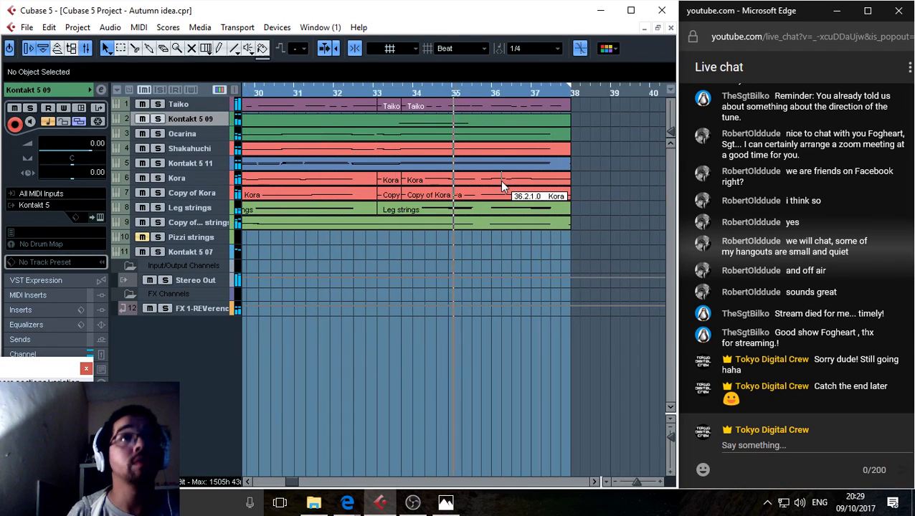
drag(590, 319, 464, 366)
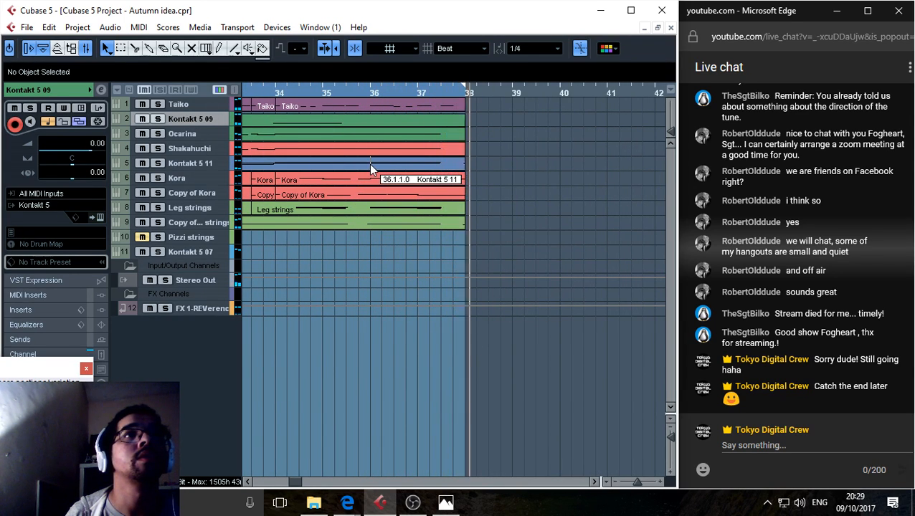
Shorten the Copy of Leg strings and Kontakt 5 11 parts before the gap so they end at 37.4.1.0.
click(461, 228)
drag(461, 228, 451, 227)
click(463, 164)
drag(462, 164, 453, 166)
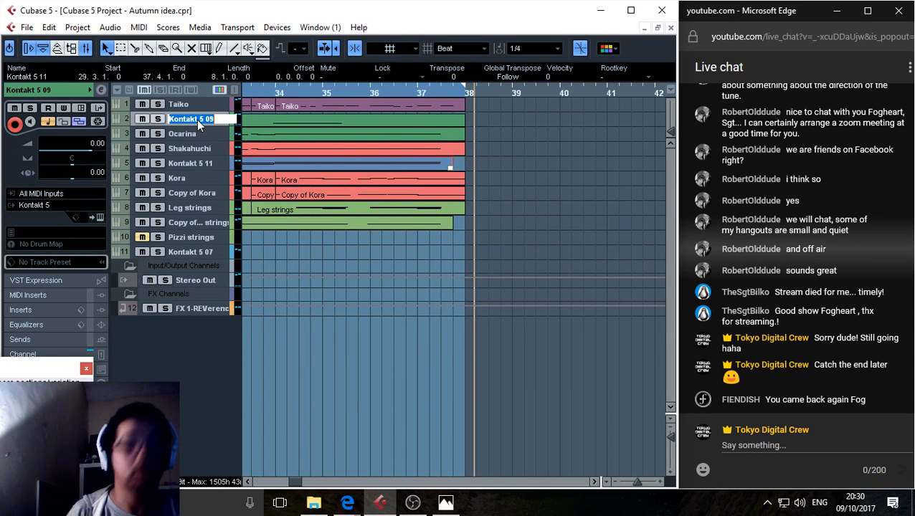
Rename the Kontakt 5 09 track as Perc and clear the selection in the arrangement.
text(Perc)
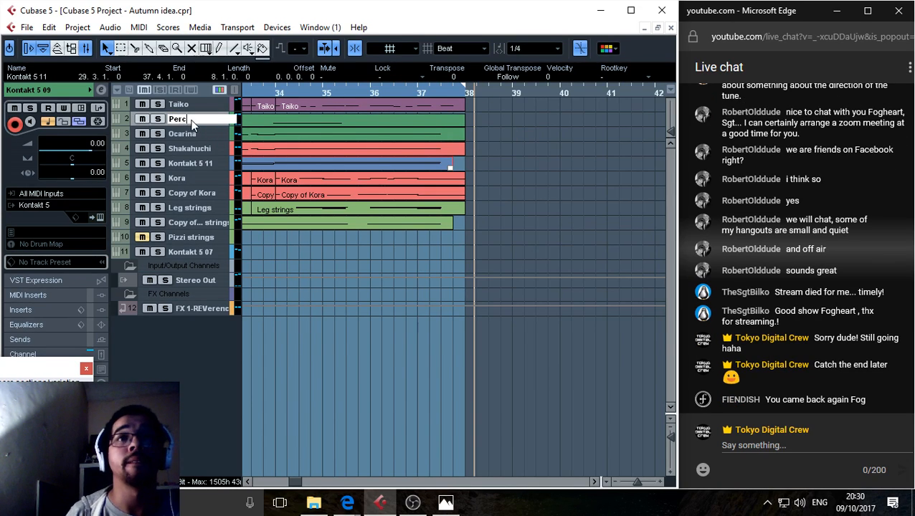
click(529, 229)
click(464, 137)
click(494, 136)
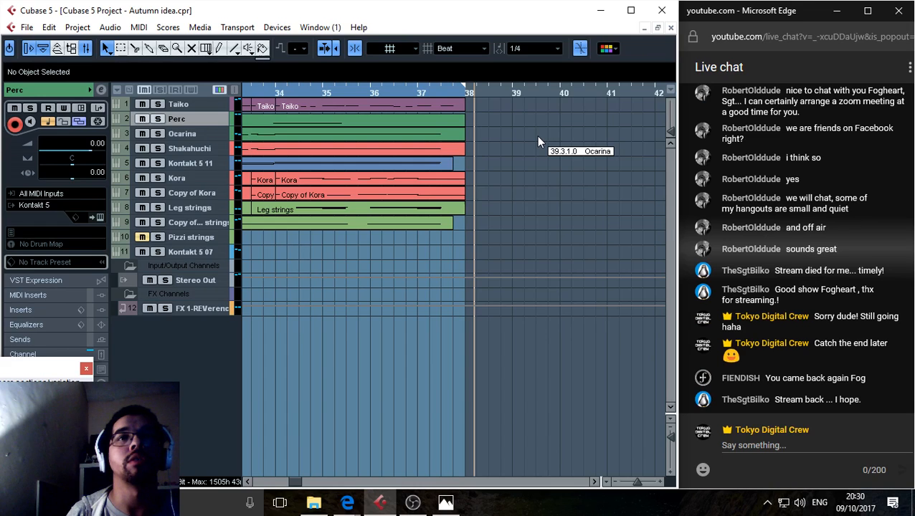
Switch to the YouTube Live Dashboard in Edge, examine the 8:28 PM stream health entries, and return to Cubase.
click(756, 446)
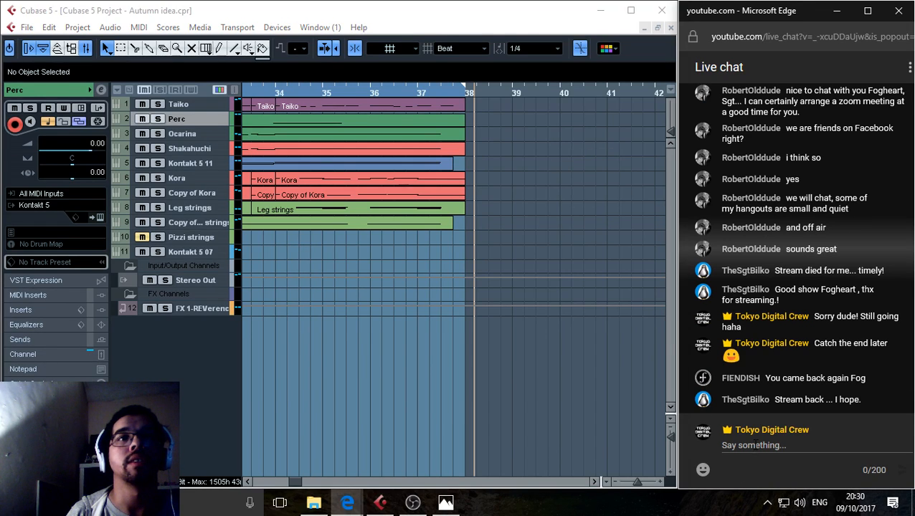
mouse_move(347, 502)
click(269, 429)
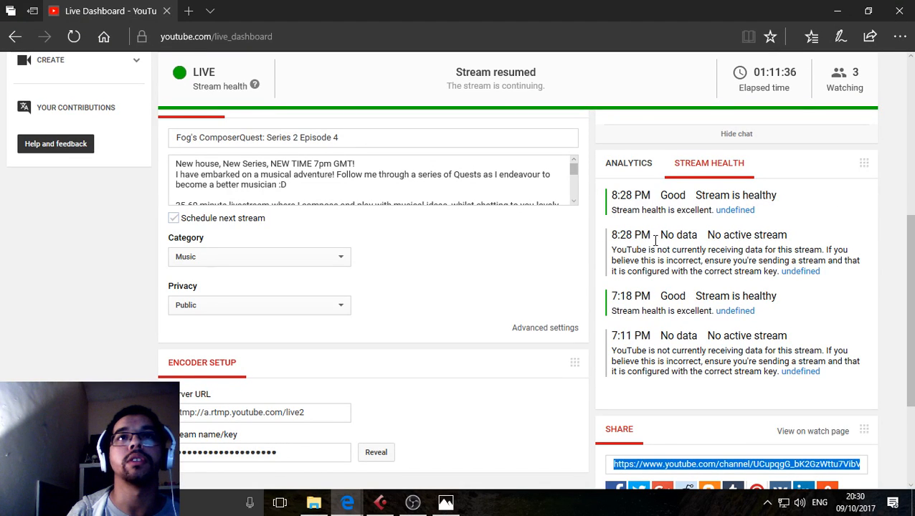
drag(611, 236, 791, 237)
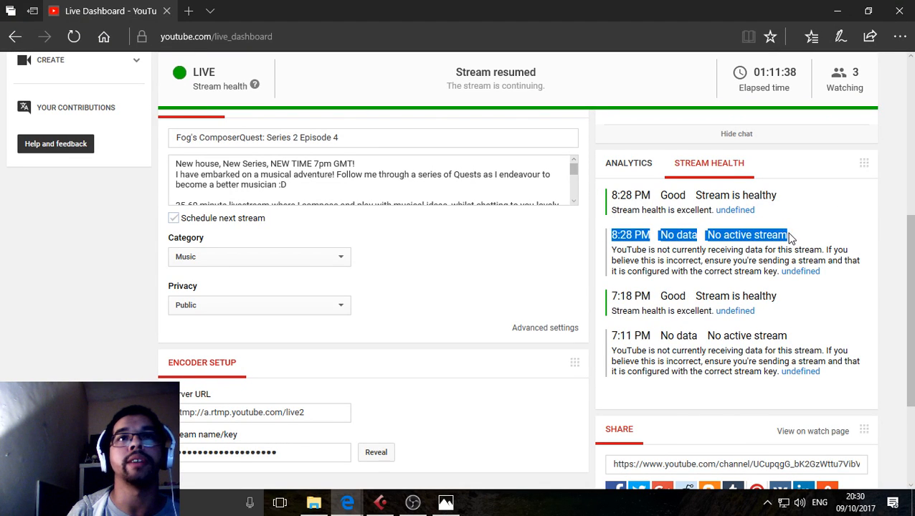
click(791, 237)
drag(612, 195, 771, 195)
click(806, 224)
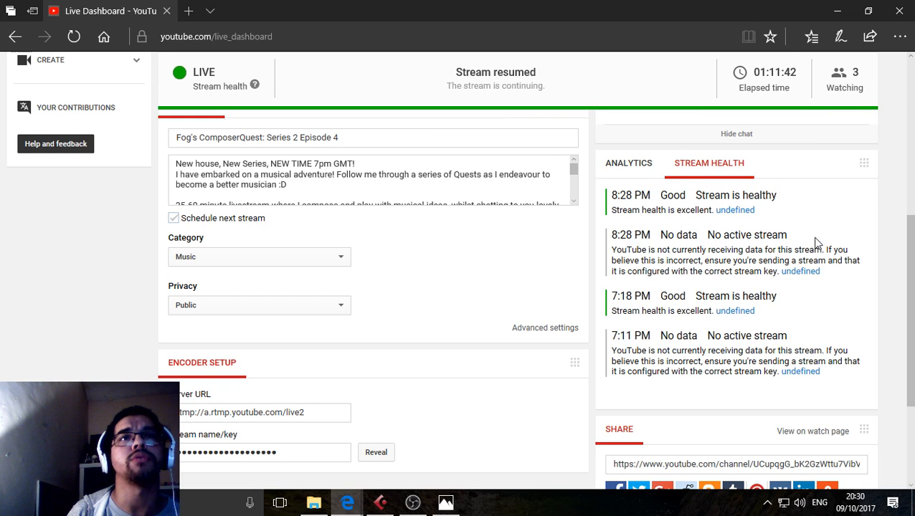
click(836, 11)
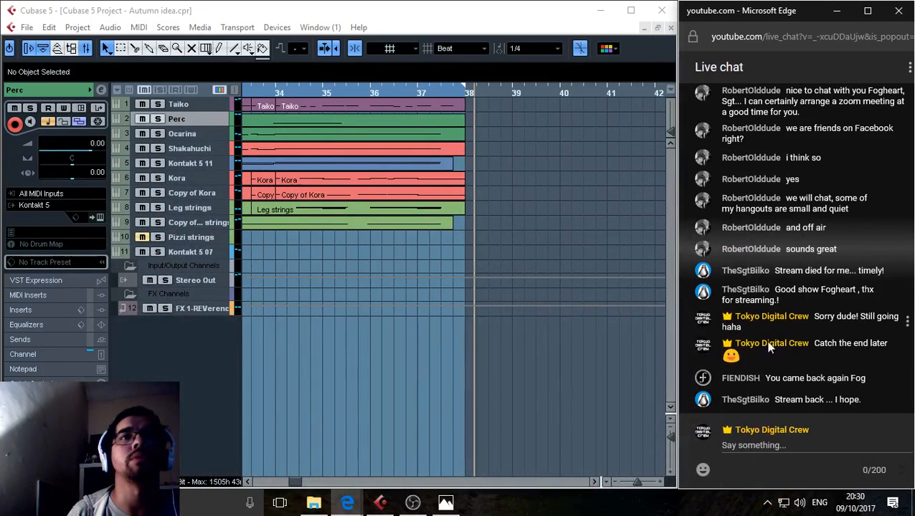
click(509, 221)
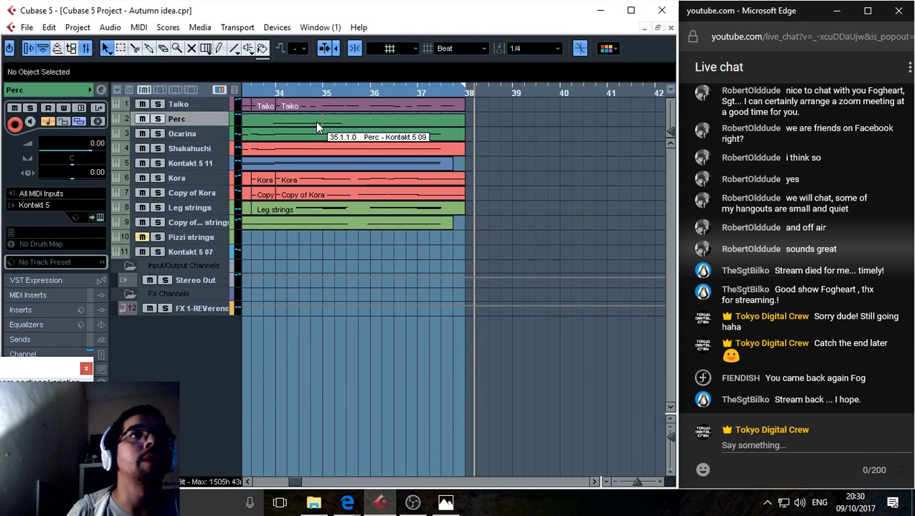
Try extending the Perc part before the gap to bar 39, and trim it back to bar 38.
click(442, 133)
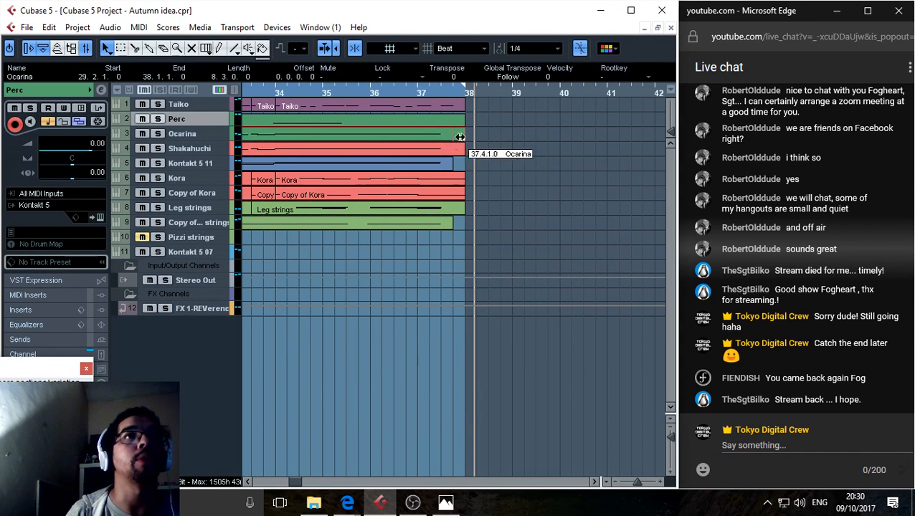
drag(459, 126, 511, 126)
click(463, 91)
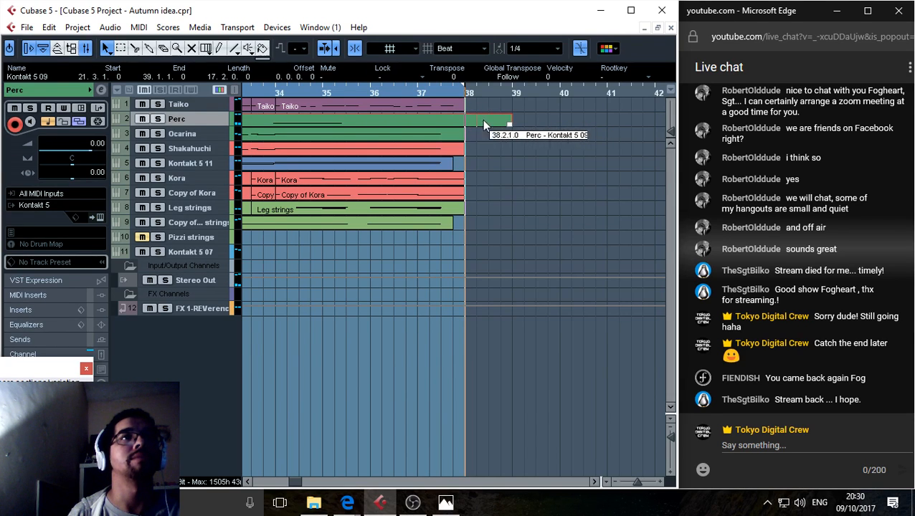
drag(509, 123, 463, 124)
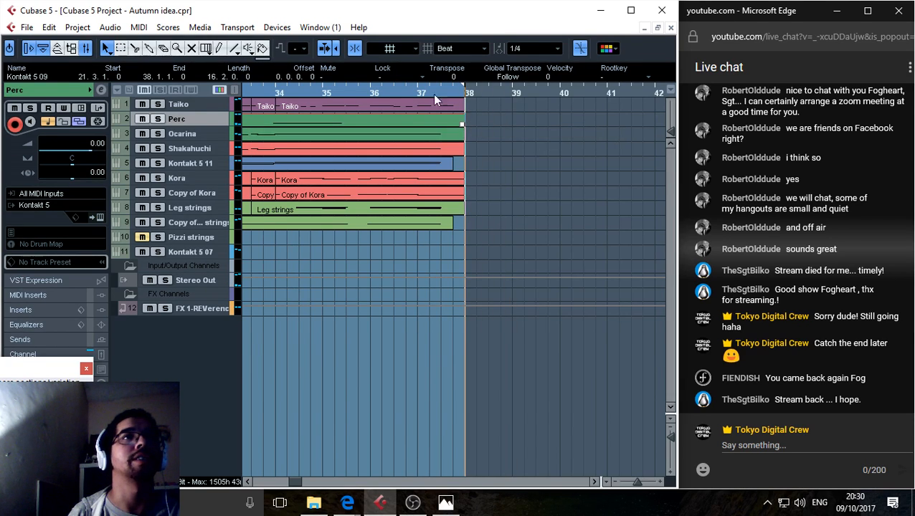
Place the project cursor at bar 37, deselect all parts, and show the Transport panel.
click(422, 94)
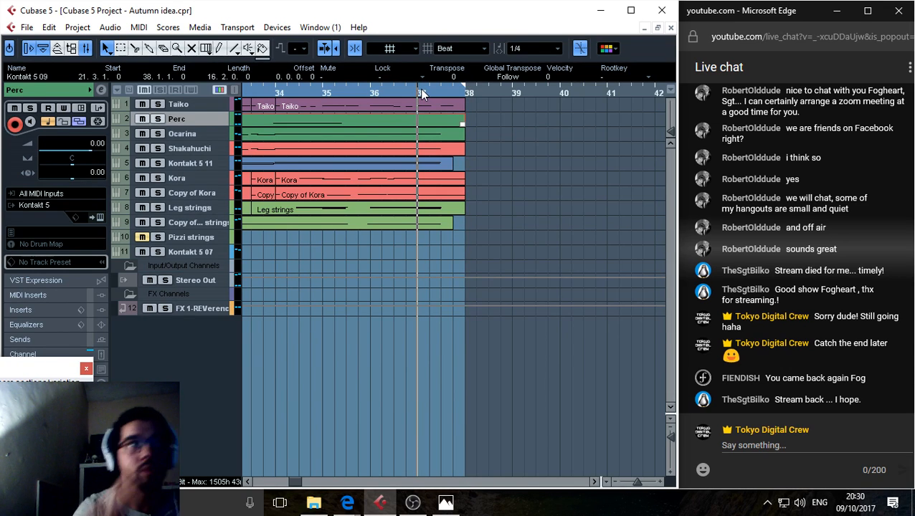
click(511, 153)
key(F2)
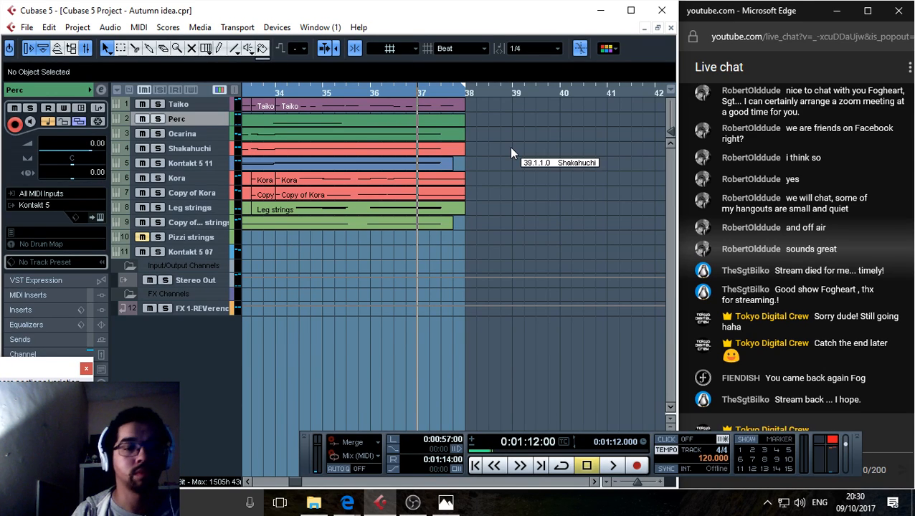
Delete the Perc track and undo the deletion.
key(Delete)
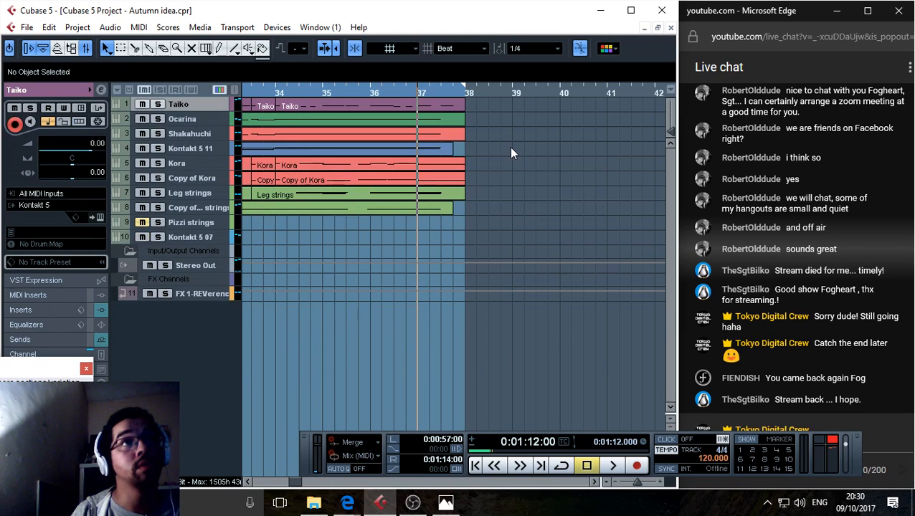
key(ctrl+z)
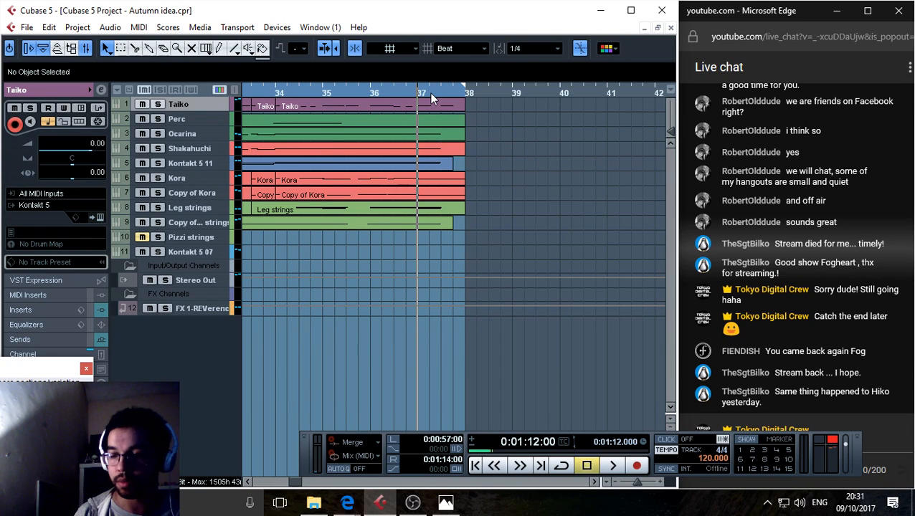
Try recording a take on the Taiko track from bar 36, and stop just after bar 37.
key(KP_Subtract)
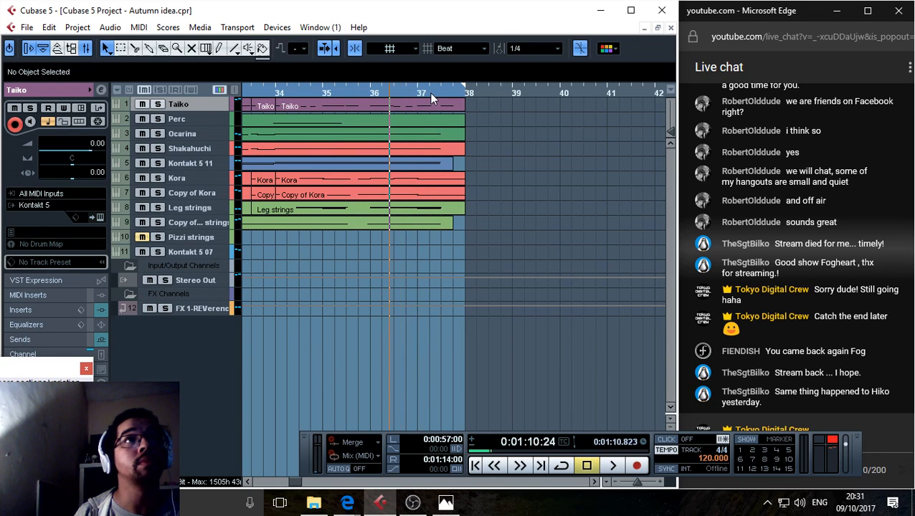
key(KP_Multiply)
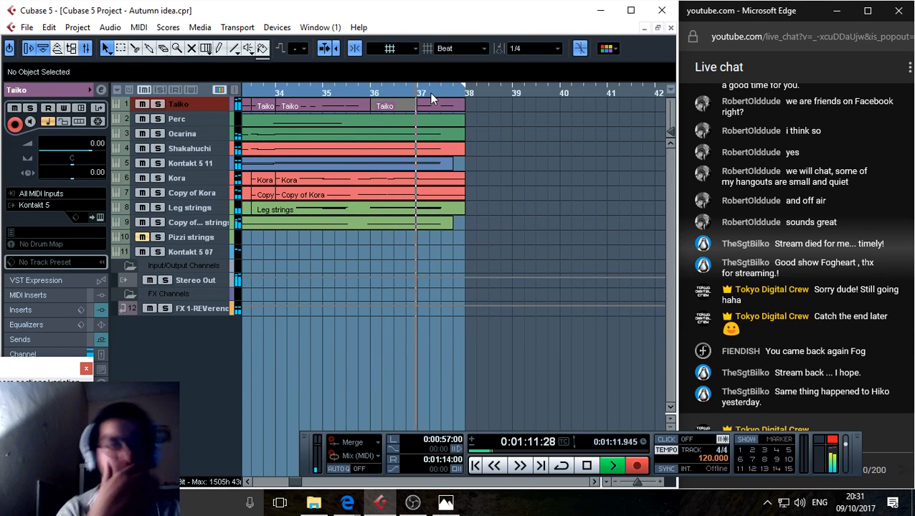
key(KP_0)
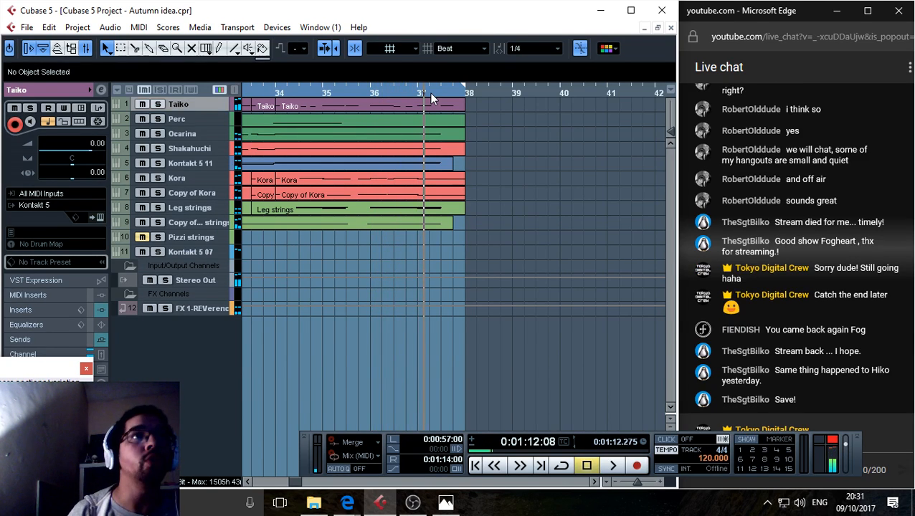
Select the Perc track, increase its height to expose its record controls, and return the project cursor to bar 37.
click(200, 119)
drag(200, 126, 200, 142)
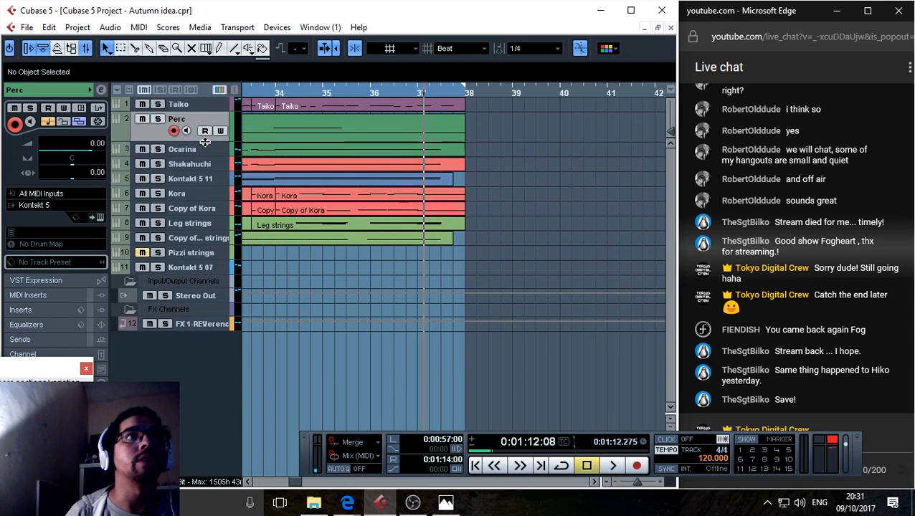
click(416, 90)
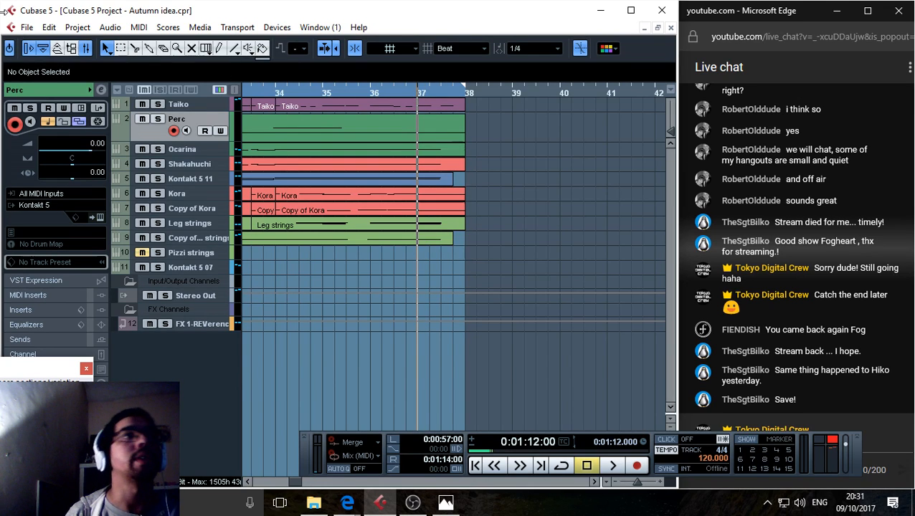
Save the Autumn idea project.
click(48, 27)
mouse_move(27, 28)
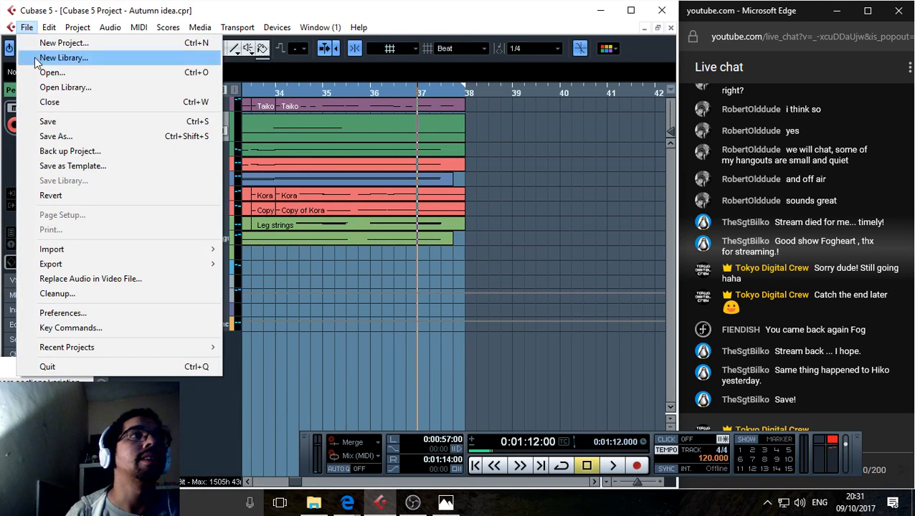
click(55, 122)
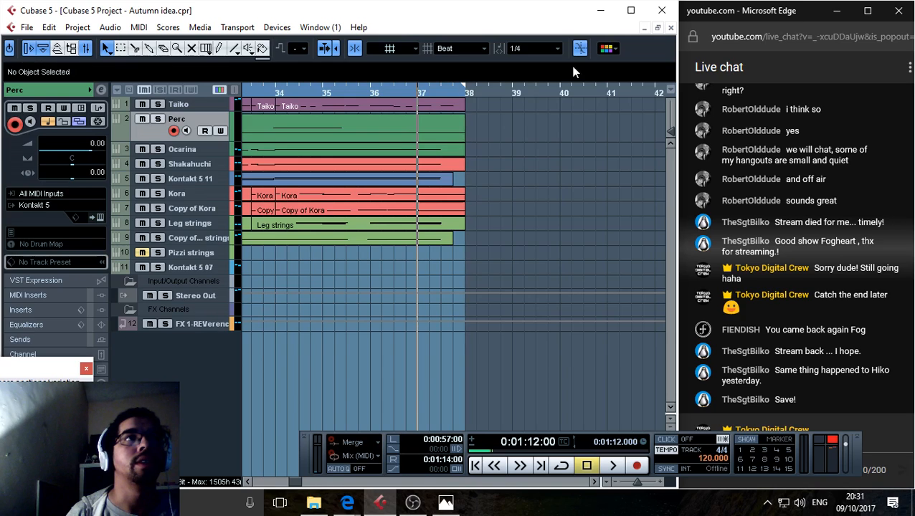
click(173, 130)
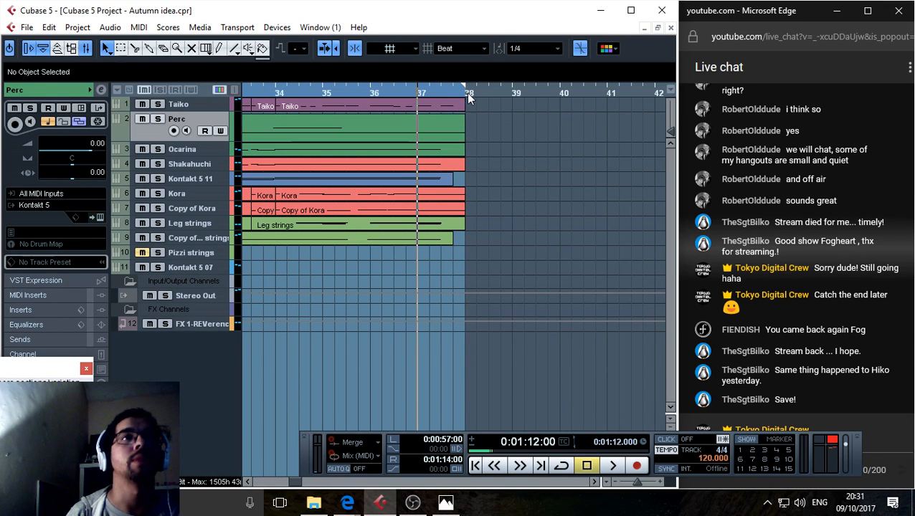
click(429, 91)
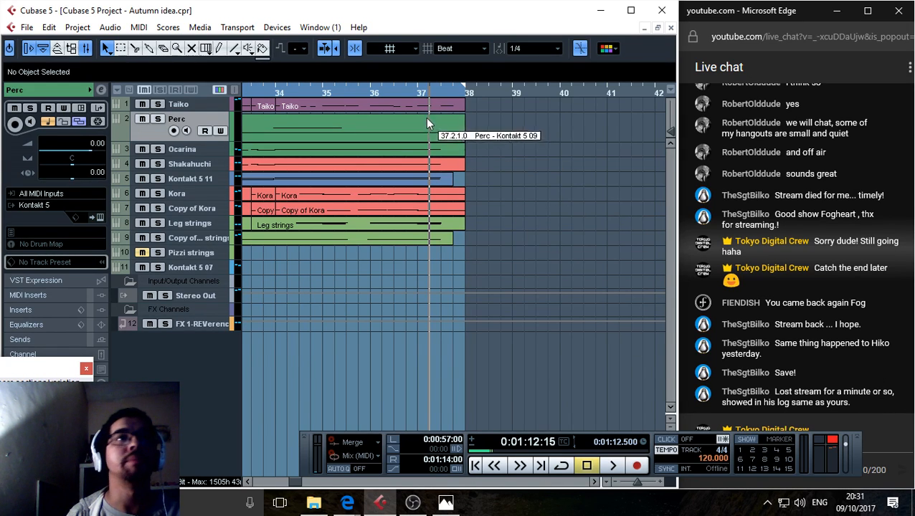
click(438, 88)
drag(439, 88, 429, 90)
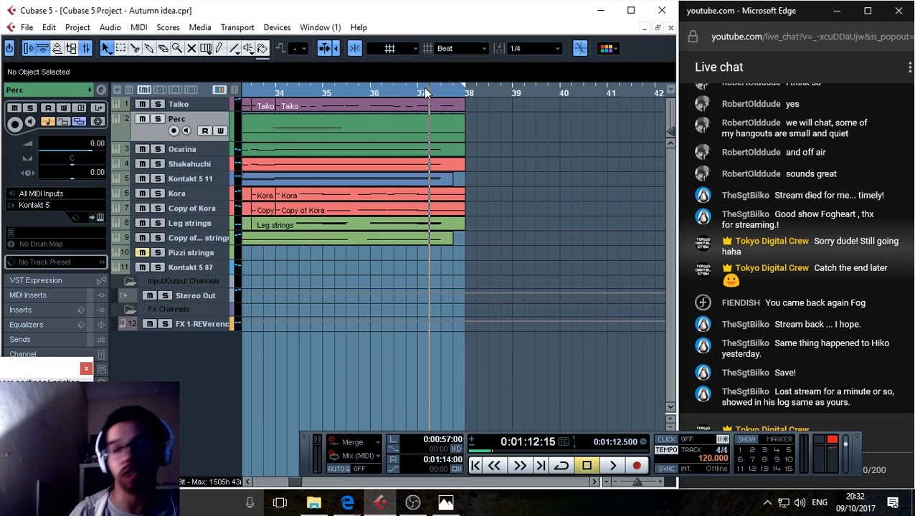
Arm the Perc track and try recording a take from bar 37 through the gap to just before bar 42.
click(174, 131)
key(KP_Multiply)
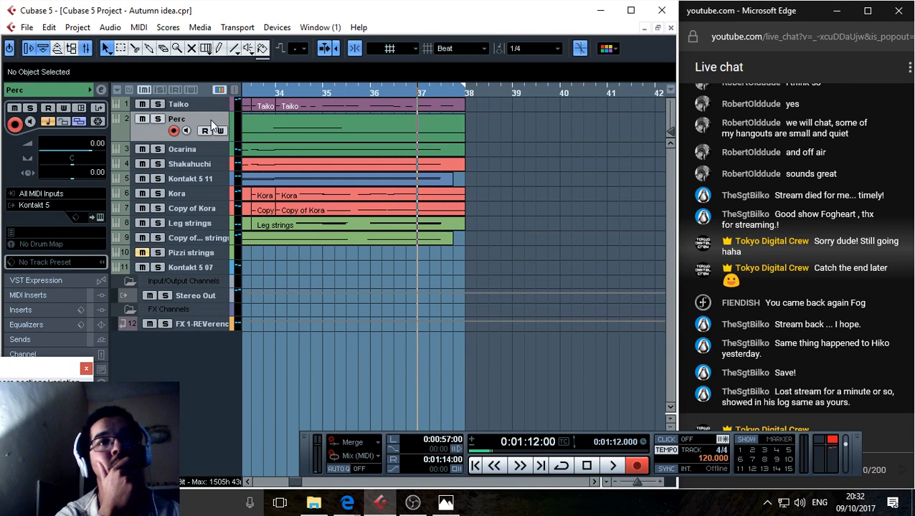
key(space)
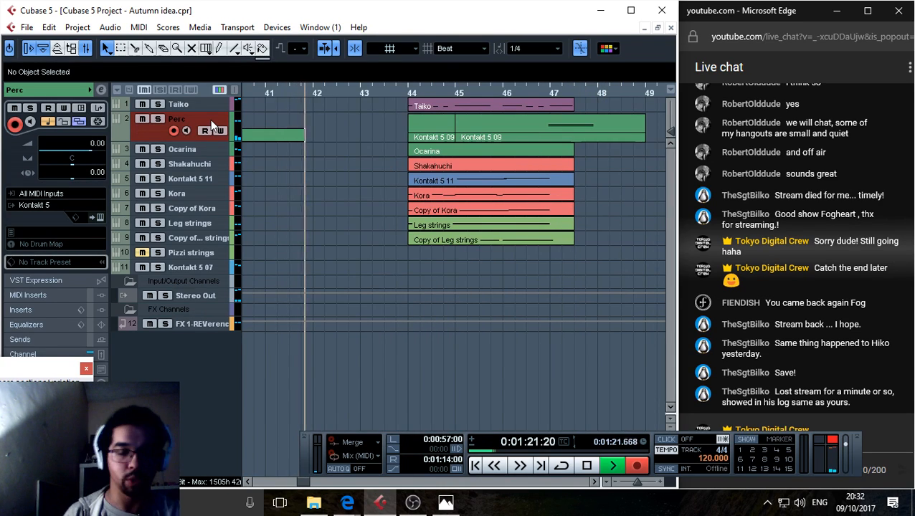
key(space)
Bring the whole gap between bars 38 and 44 into view together with the parts on both sides.
click(249, 482)
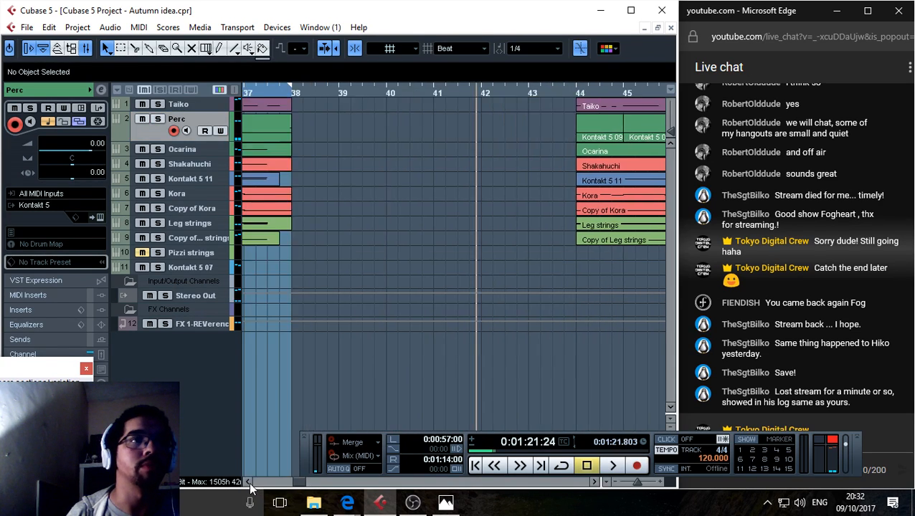
click(249, 483)
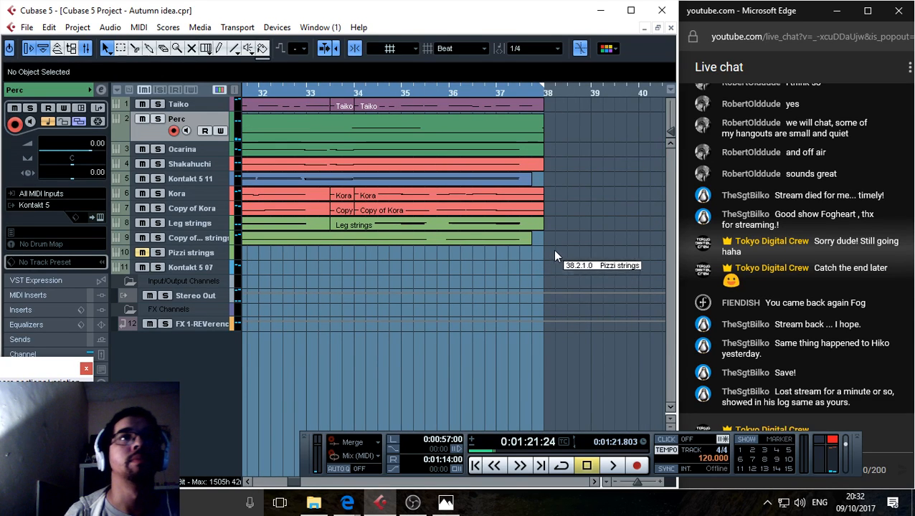
drag(641, 486, 638, 485)
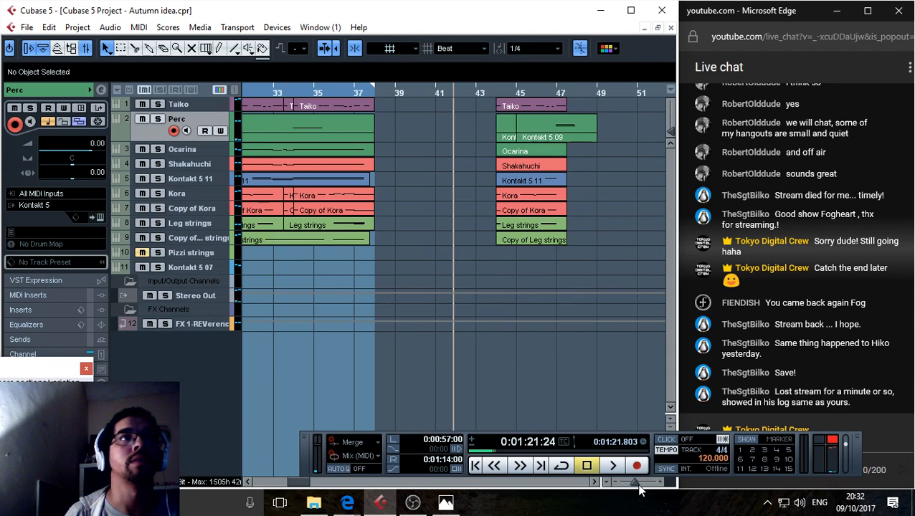
Play from bar 37, enlarge the Perc track, and extend the part before the gap to about bar 41.
click(358, 94)
key(space)
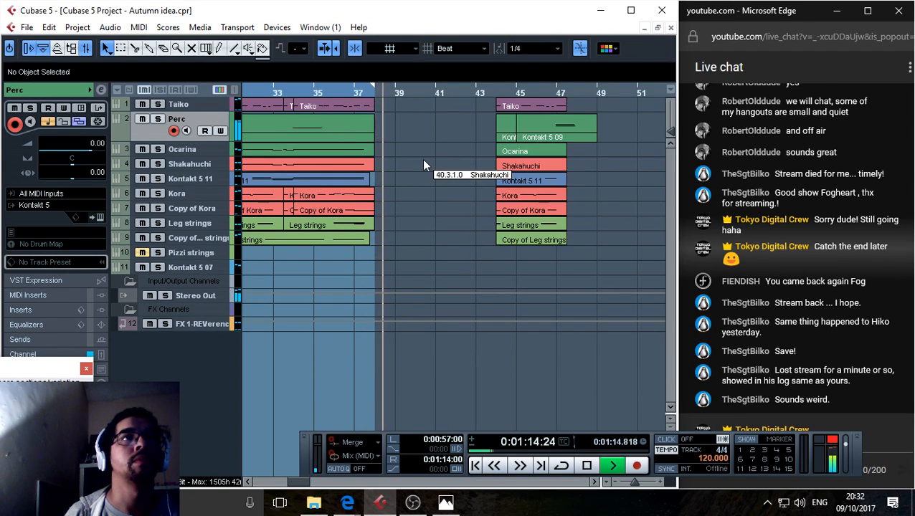
drag(200, 142, 200, 229)
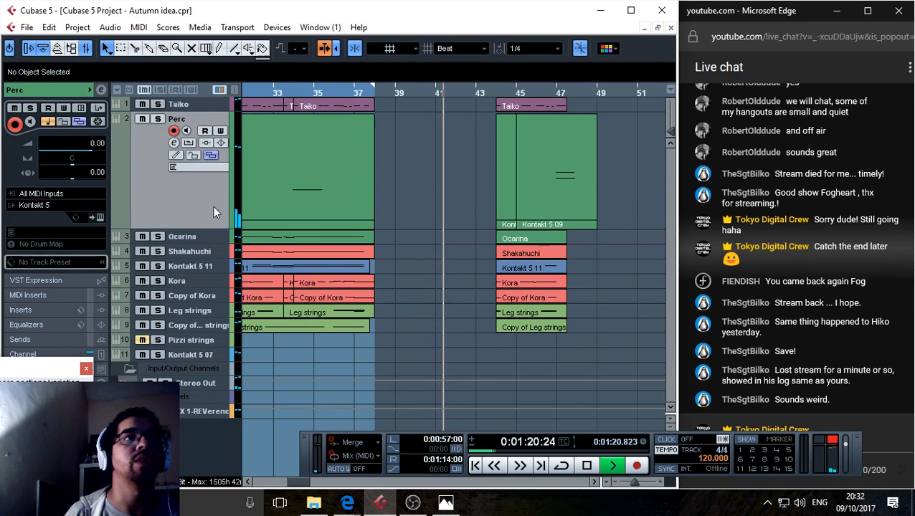
click(338, 201)
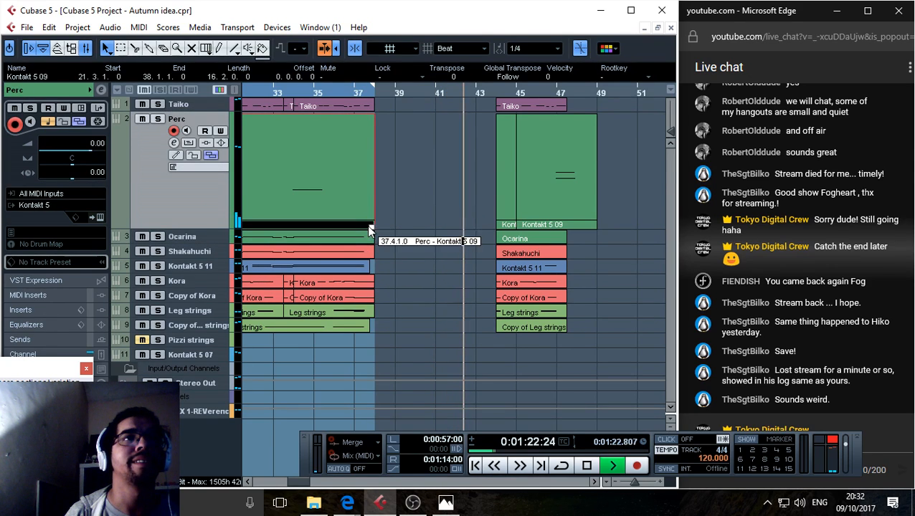
drag(373, 227, 441, 230)
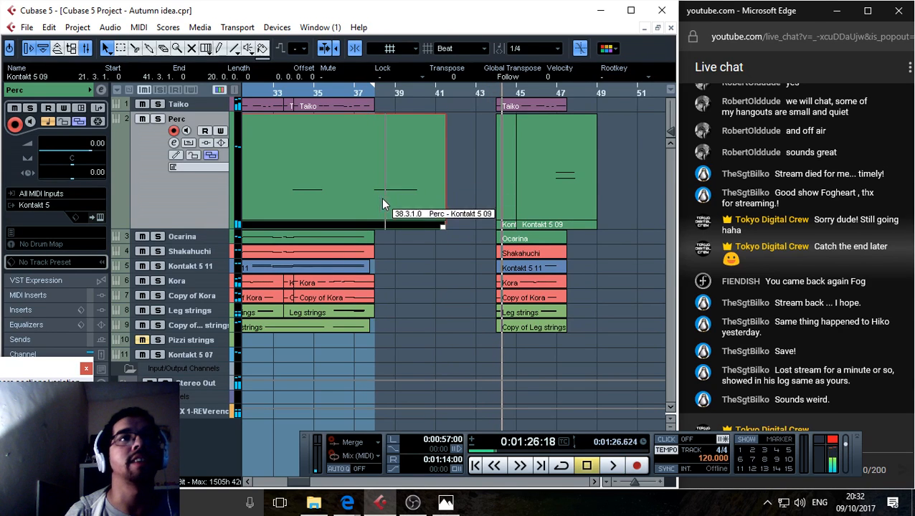
Open the extended Perc part in the Key Editor during playback and move its last long low note one bar earlier, to bar 37.
key(space)
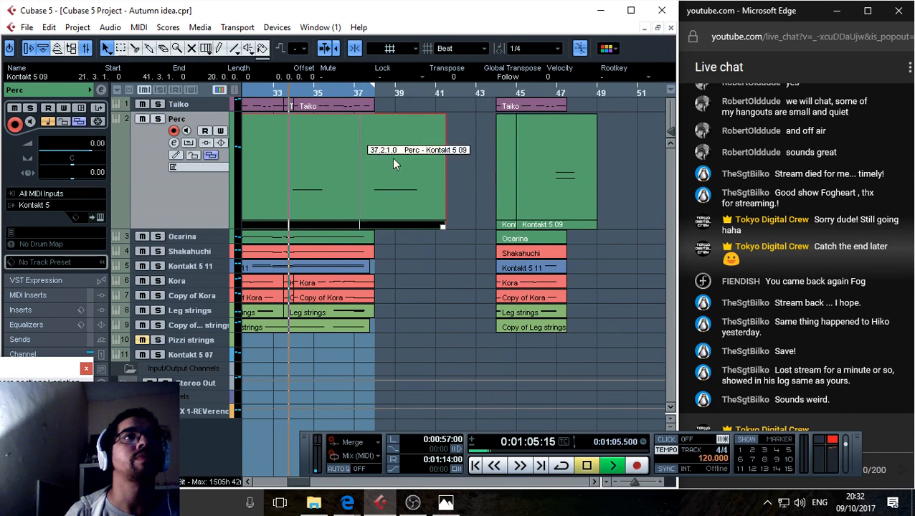
double_click(363, 201)
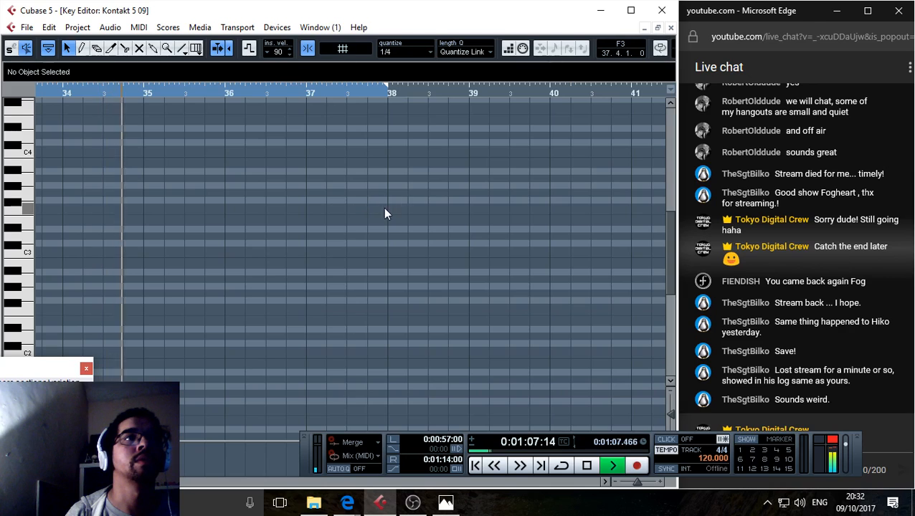
scroll(384, 211, down, 5)
click(417, 239)
drag(416, 241, 348, 239)
click(373, 165)
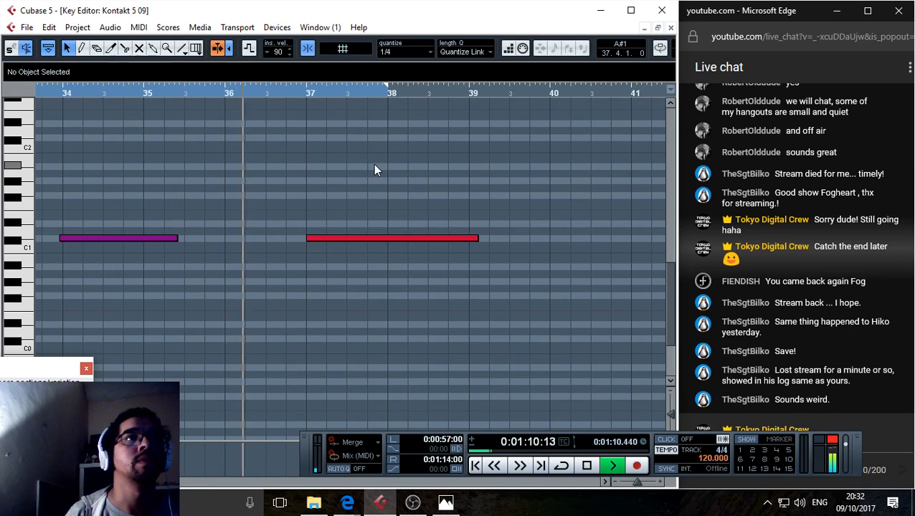
Delete the C#1 note at bar 37 and close the Key Editor.
key(space)
click(357, 238)
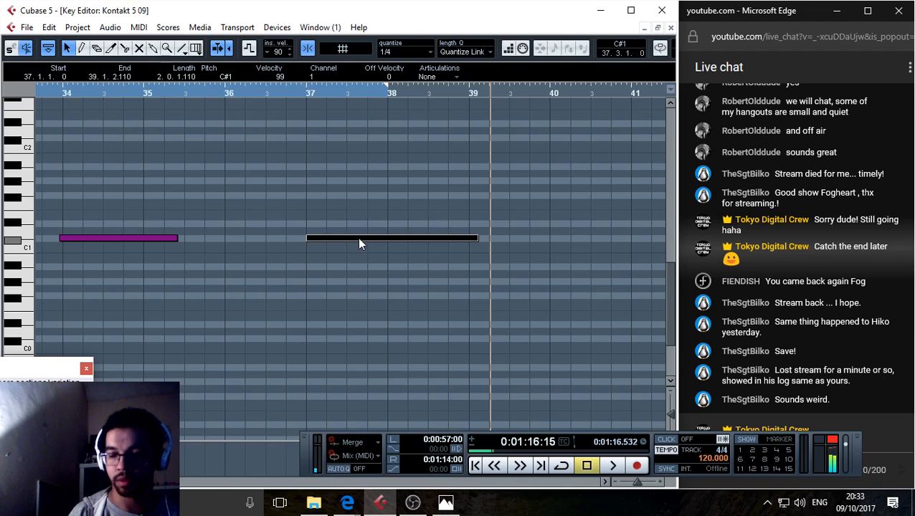
key(Delete)
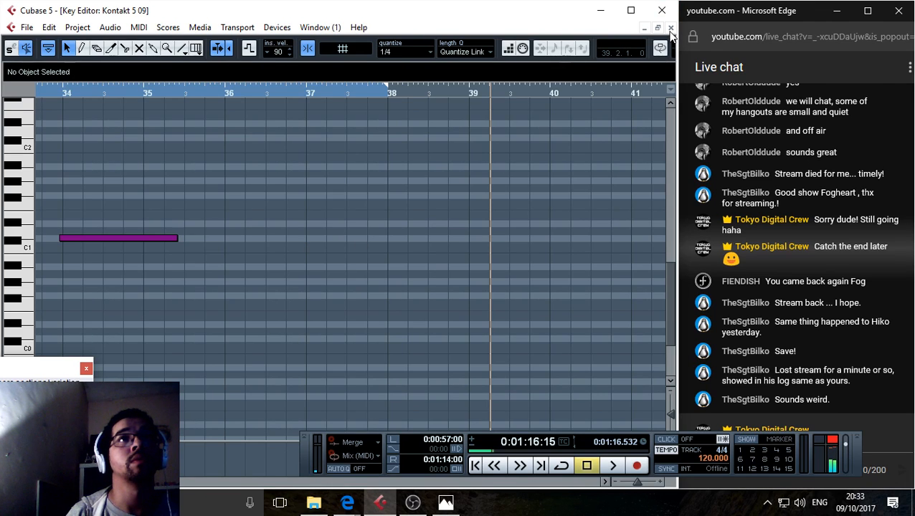
click(670, 28)
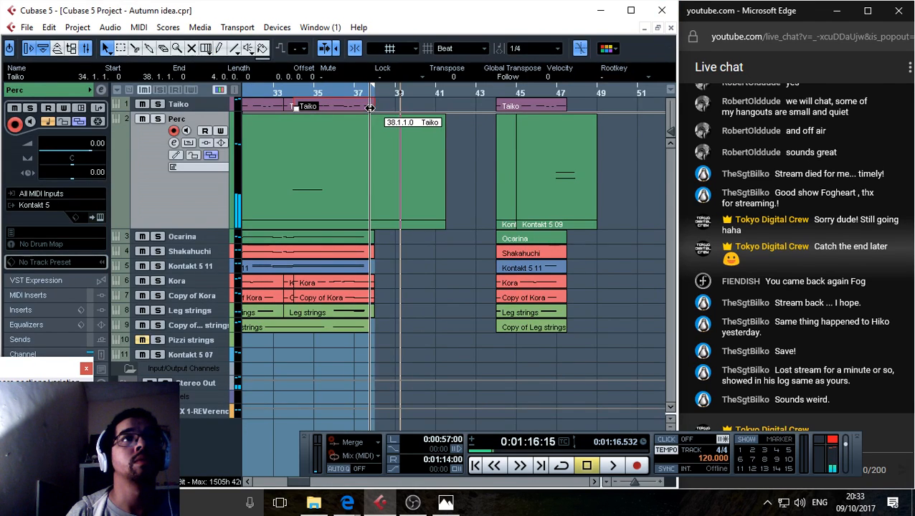
Shorten the Perc part before the gap so that it ends at bar 39.
click(439, 200)
drag(443, 228, 373, 232)
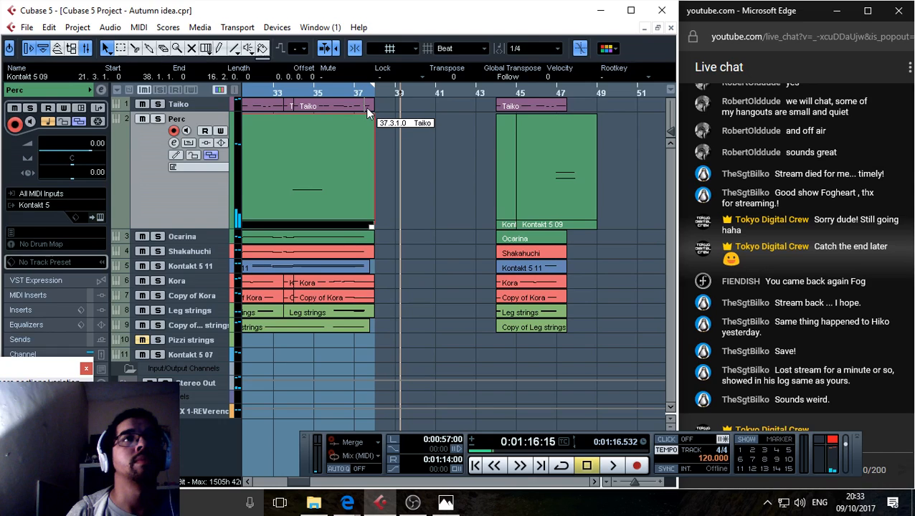
click(372, 236)
click(366, 224)
drag(372, 228, 394, 228)
double_click(373, 157)
drag(181, 222, 332, 146)
click(278, 93)
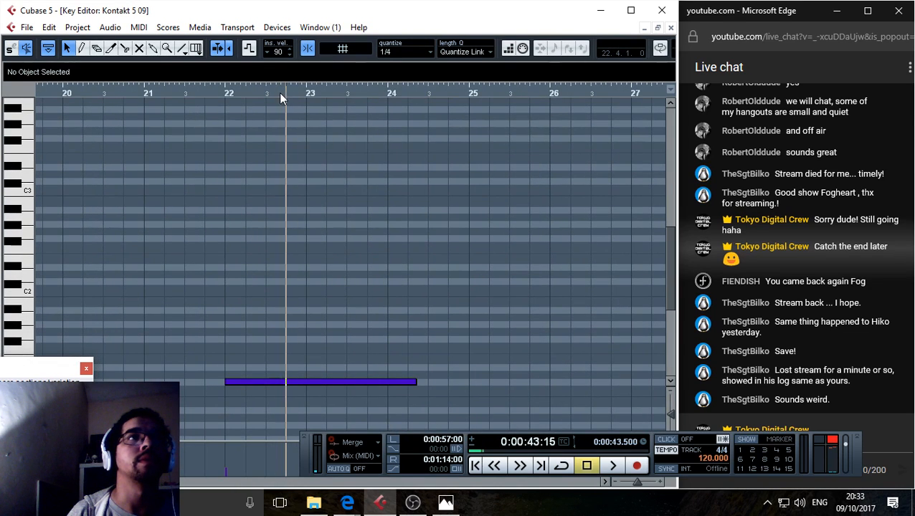
key(space)
click(670, 21)
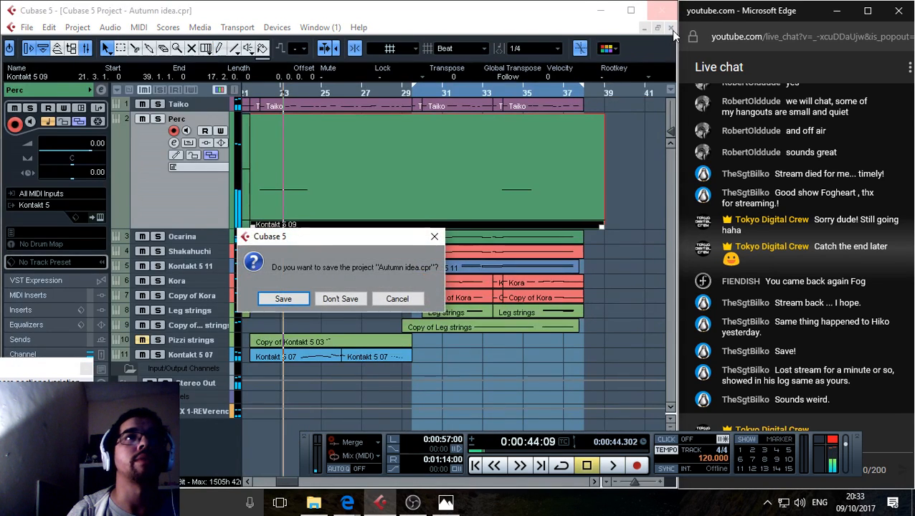
click(397, 299)
Place the project cursor just before bar 38 and open the Perc part there in the Key Editor.
click(564, 90)
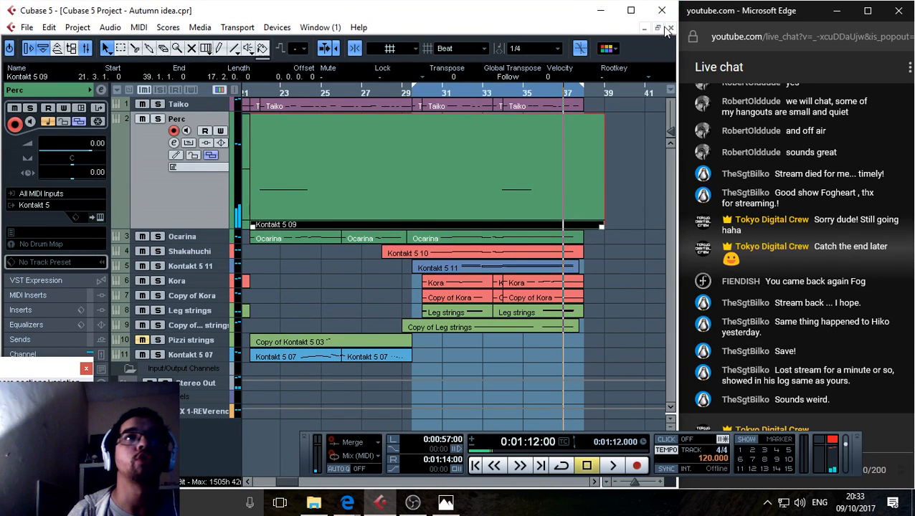
drag(570, 91, 576, 99)
double_click(579, 194)
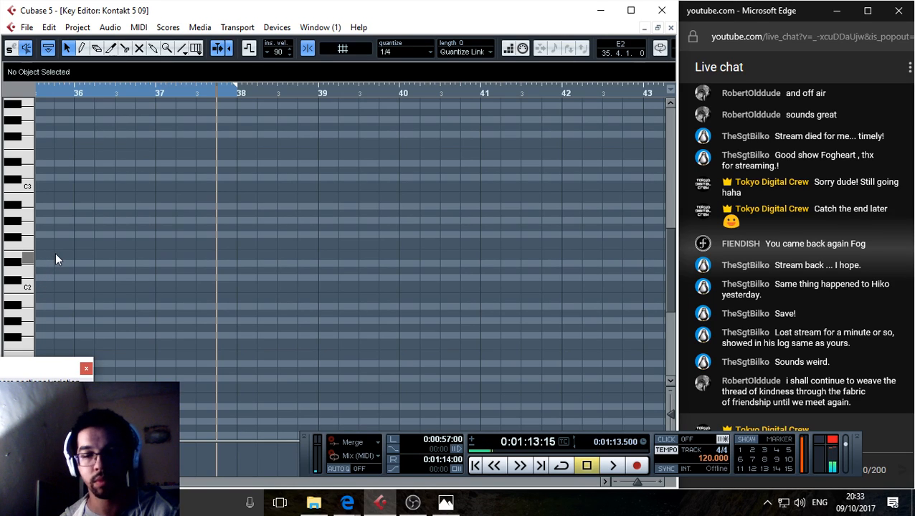
Play the passage leading from bar 36 into the gap twice to hear where the new percussion fits.
click(98, 93)
key(space)
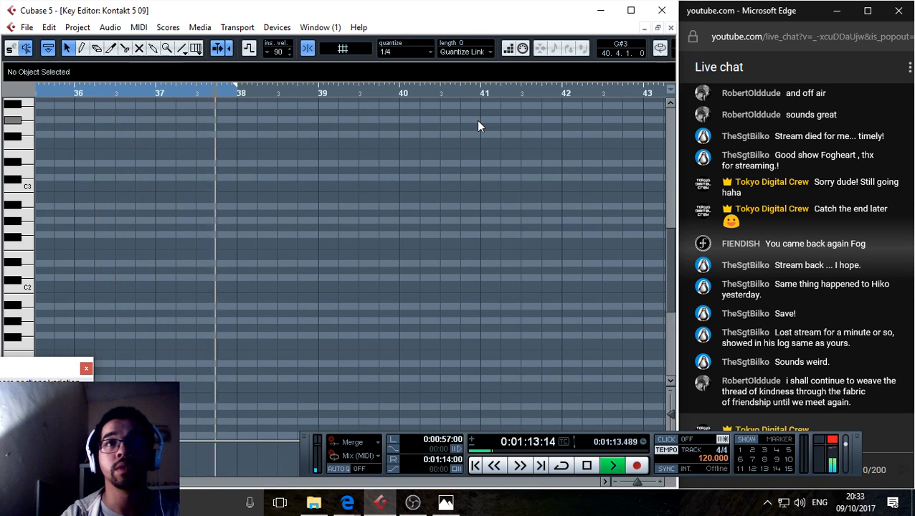
key(space)
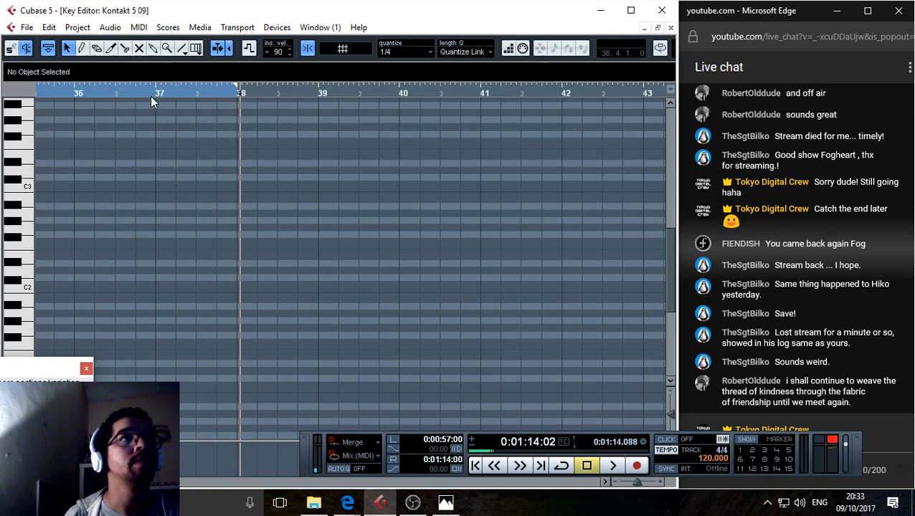
click(105, 91)
key(space)
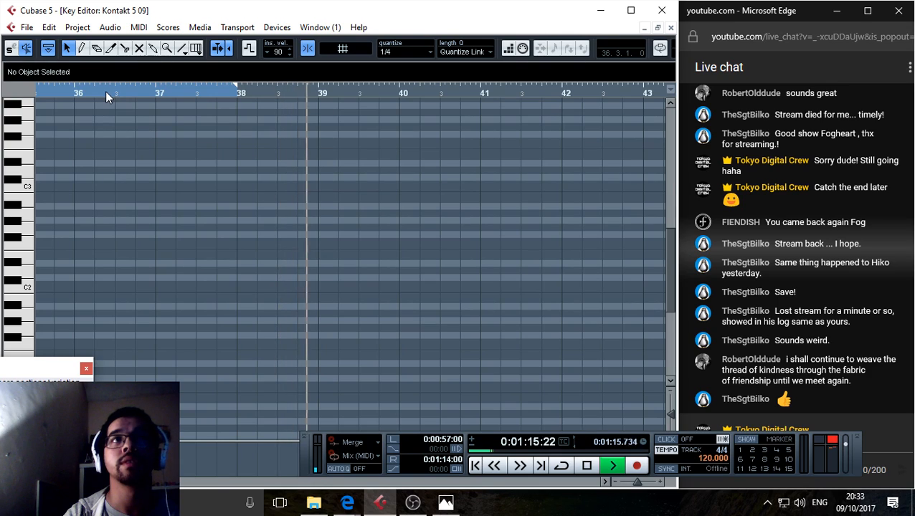
key(space)
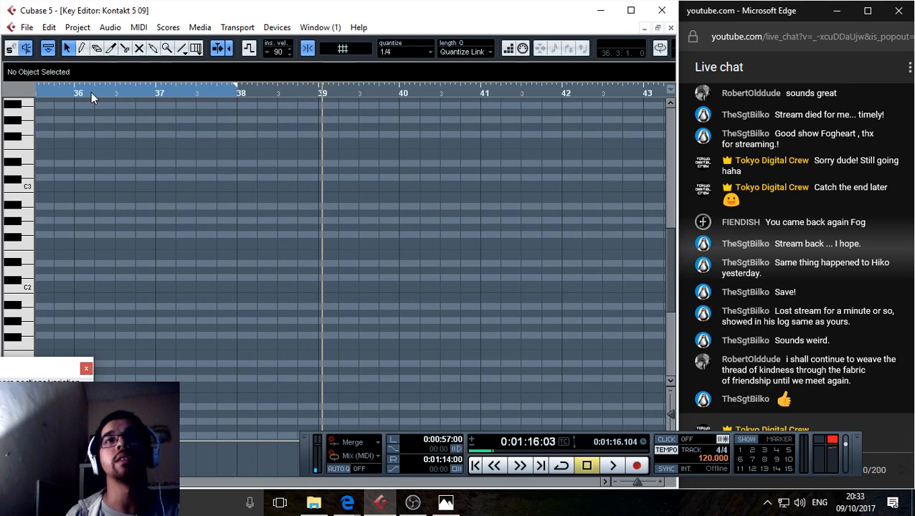
Record a new Perc take from bar 36 to bar 40 and close the Key Editor.
click(74, 92)
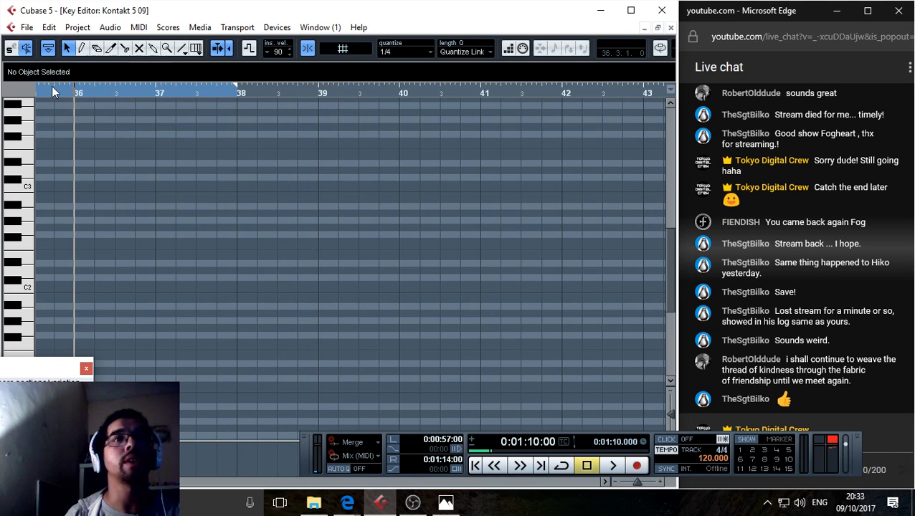
mouse_move(68, 91)
mouse_down()
mouse_move(35, 96)
mouse_move(69, 93)
mouse_up()
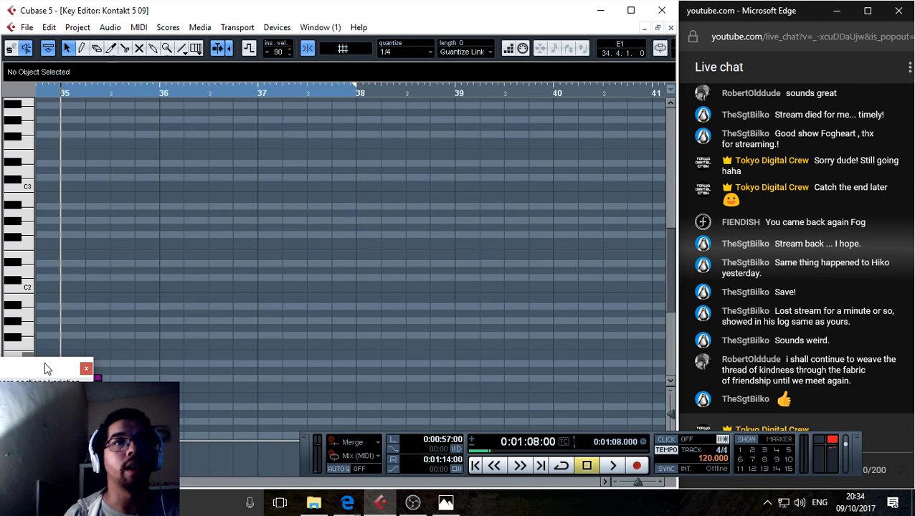
click(159, 89)
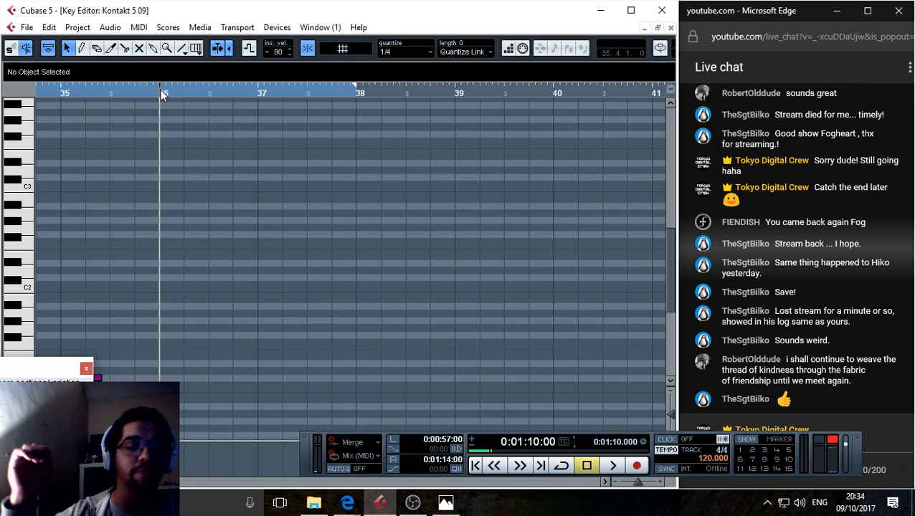
key(4)
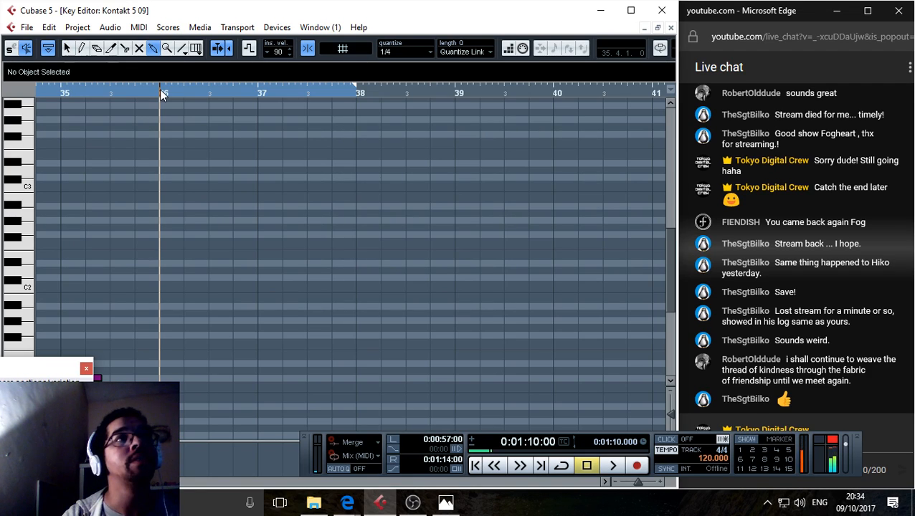
key(KP_Multiply)
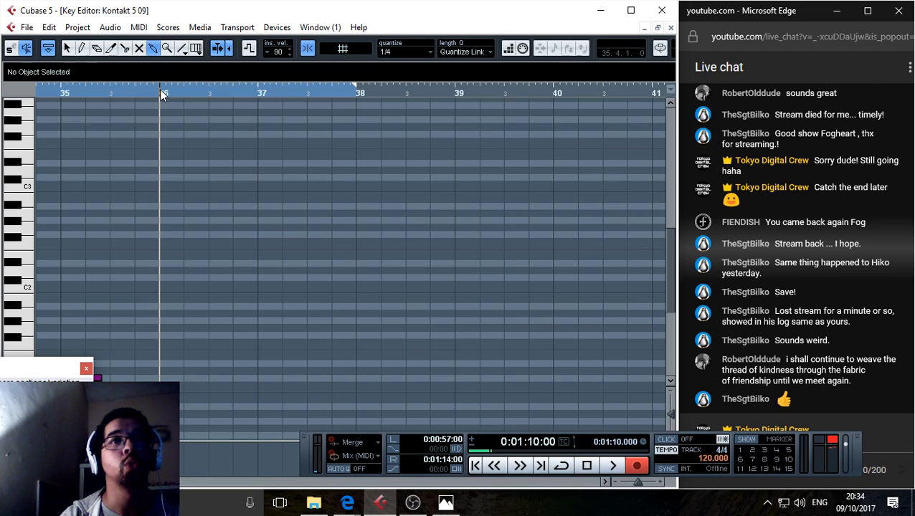
key(space)
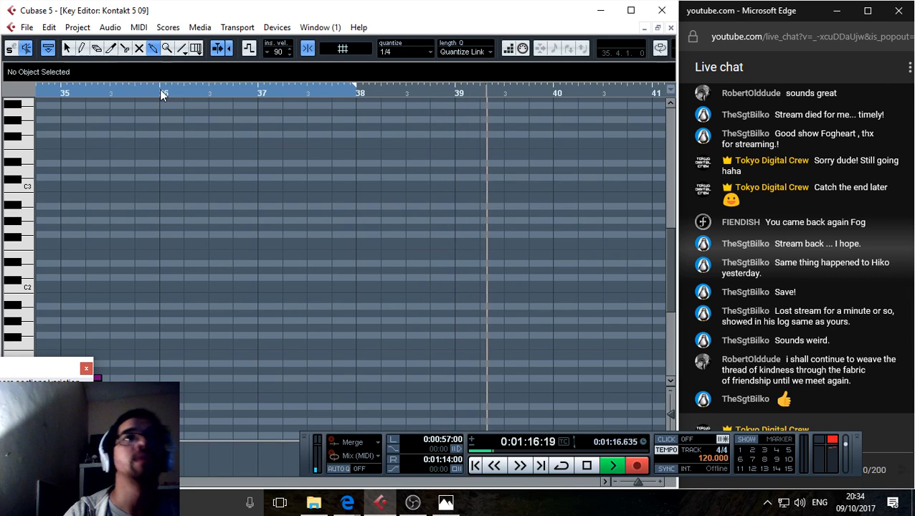
key(space)
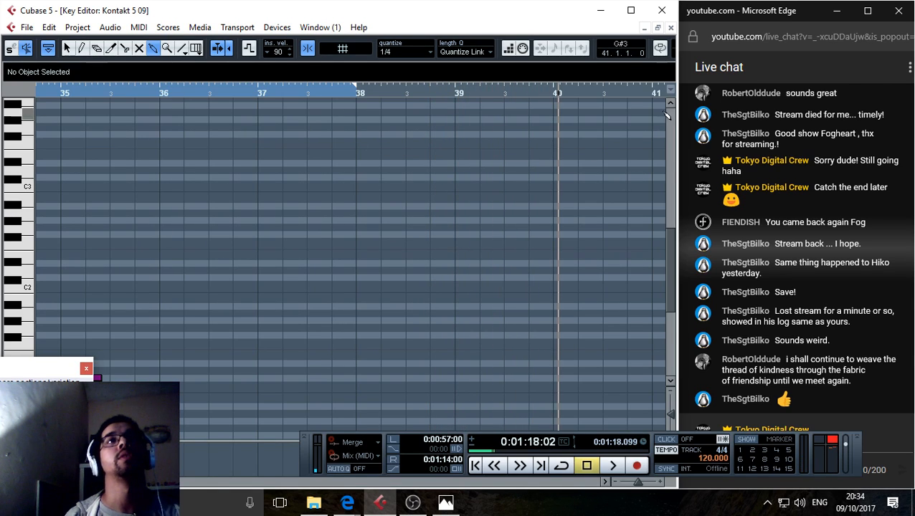
click(671, 27)
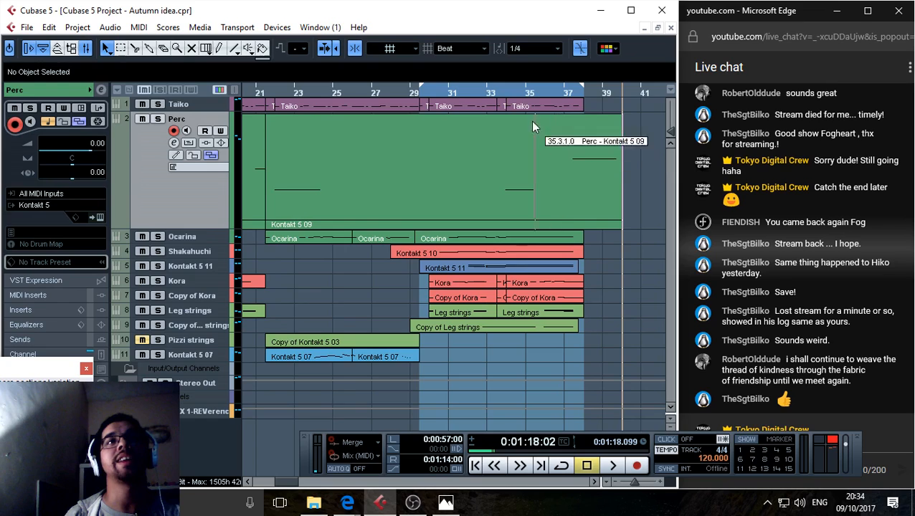
Play back the arrangement from around bar 29 to review the new Perc recording with the other tracks.
click(418, 92)
key(space)
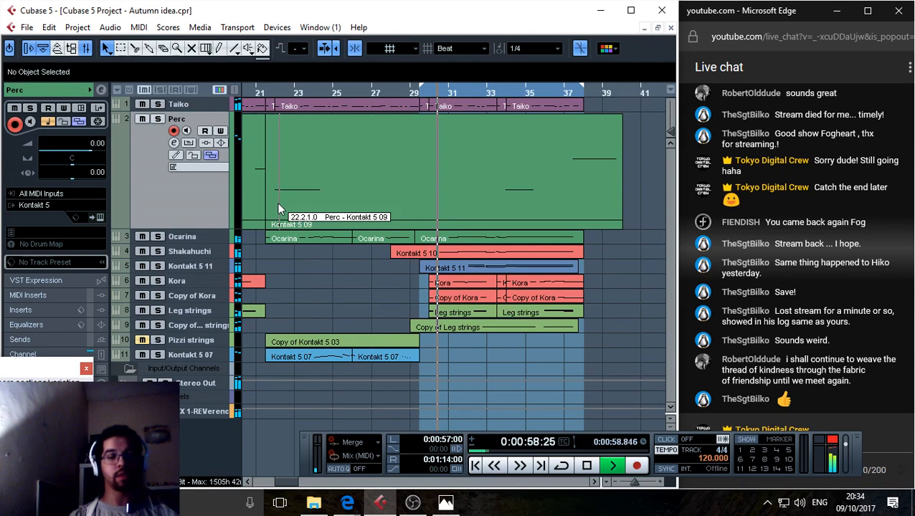
key(space)
drag(284, 487, 247, 487)
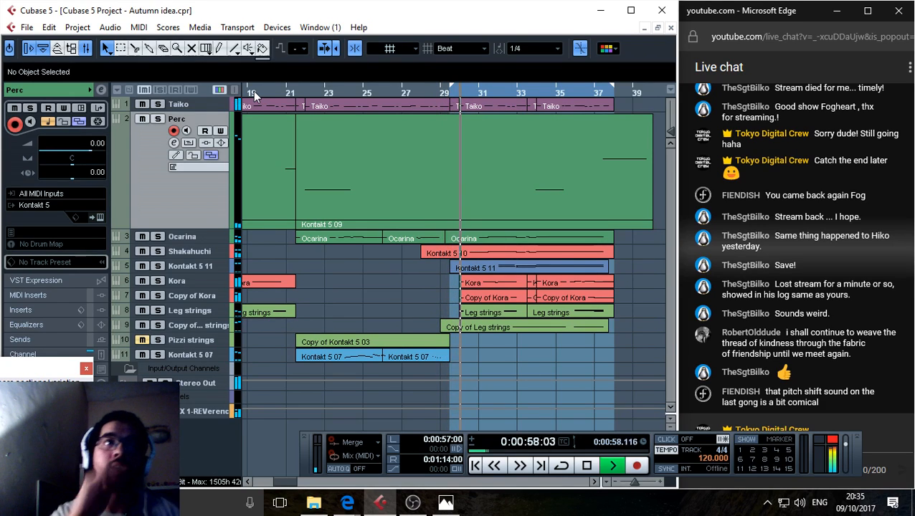
Enlarge the Shakahuchi and Ocarina tracks and trim the starts of their last parts before the gap to bar 30.
click(208, 252)
drag(218, 259, 219, 338)
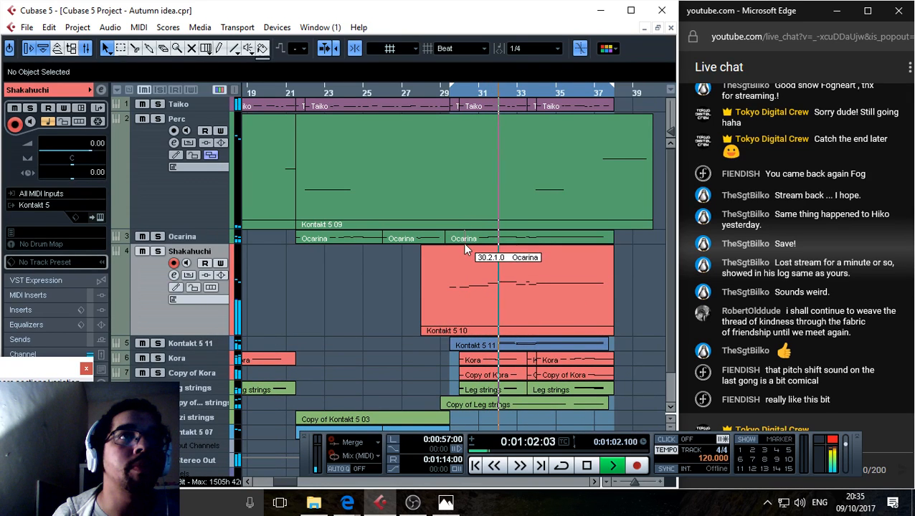
drag(218, 243, 220, 277)
drag(423, 366, 460, 367)
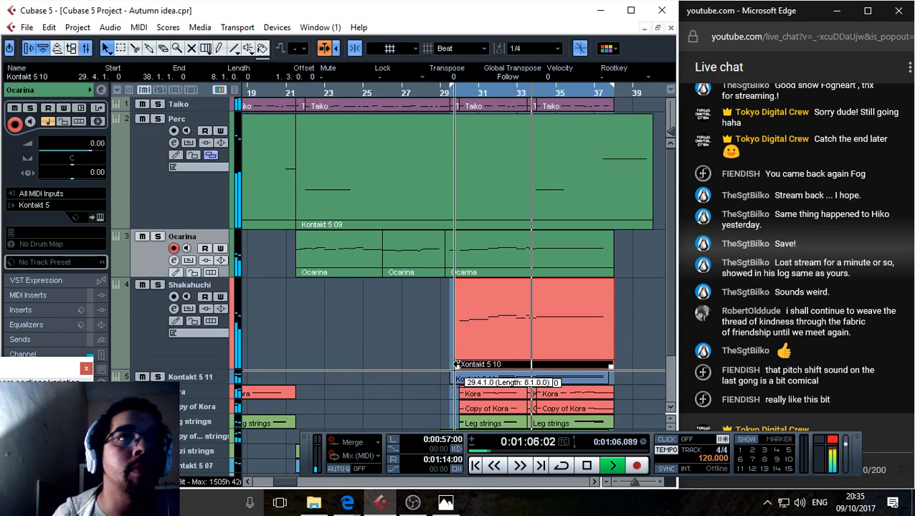
drag(445, 273, 460, 275)
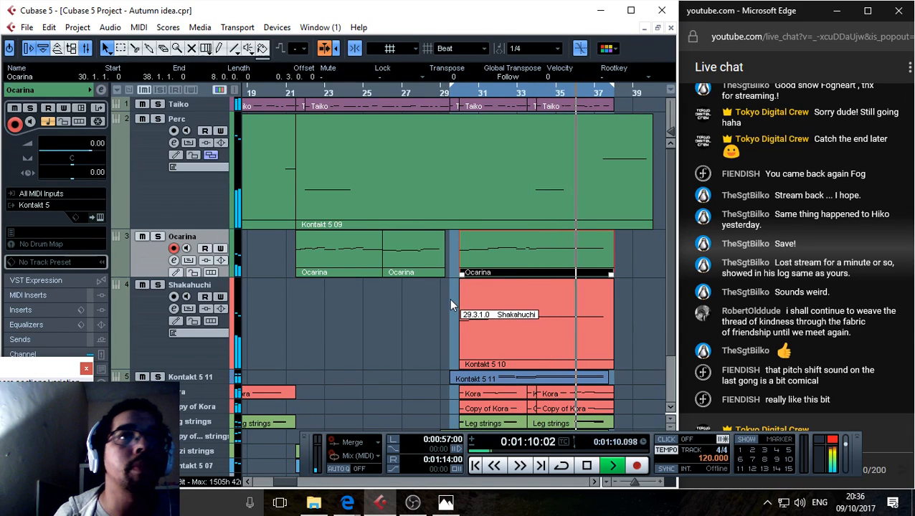
click(449, 298)
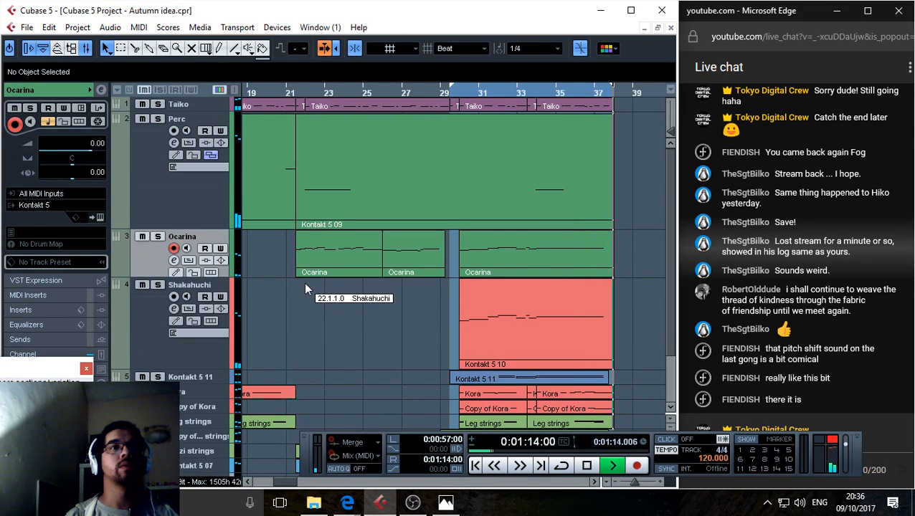
Return the project cursor to the very beginning and play the arrangement from bar 1.
key(space)
drag(260, 93, 195, 89)
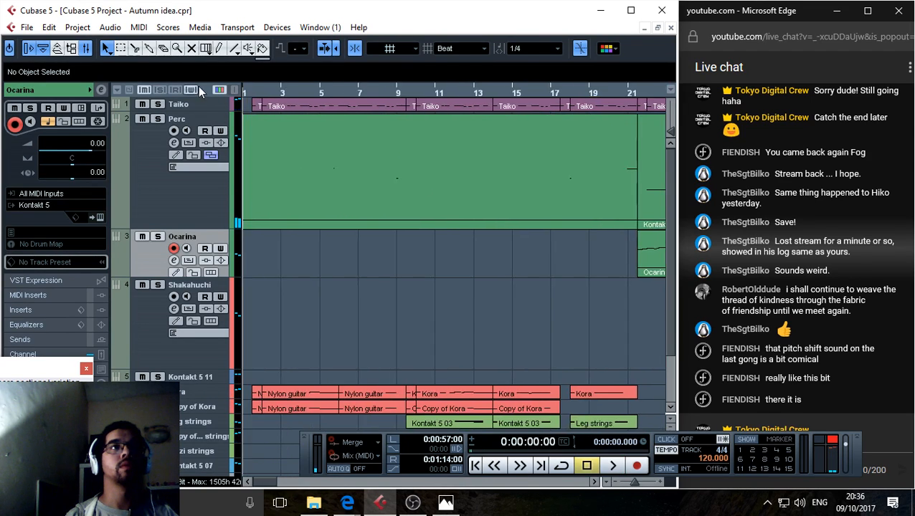
key(space)
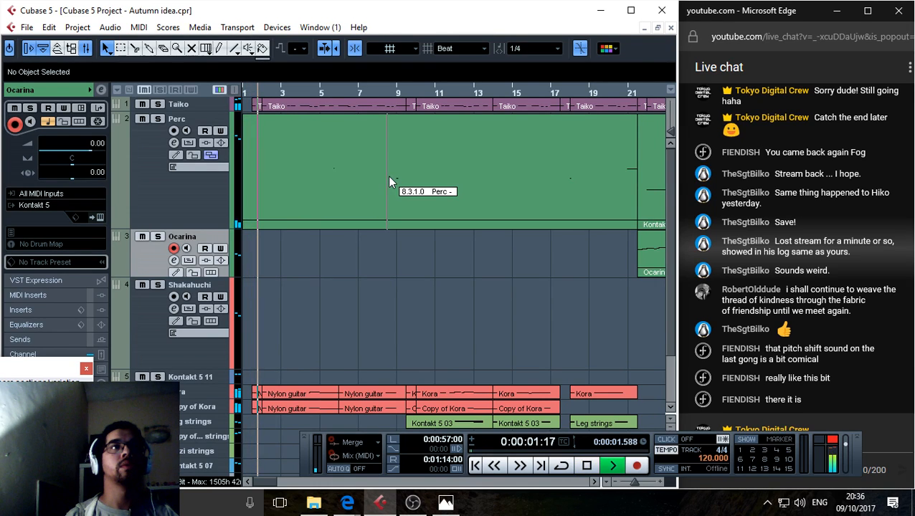
Stop playback and set the left and right locators to span from bar 2 to bar 38.
key(space)
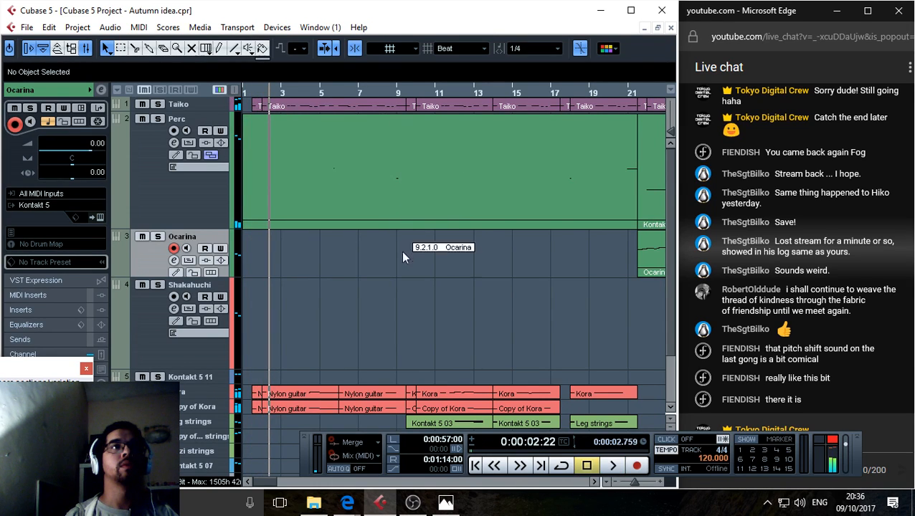
click(286, 107)
key(p)
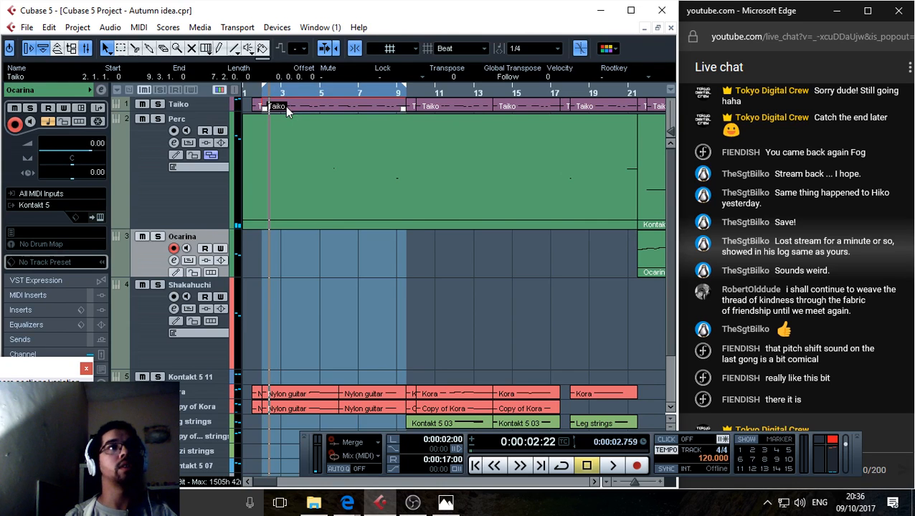
mouse_move(407, 91)
mouse_down()
mouse_move(595, 89)
mouse_move(588, 115)
mouse_move(601, 117)
mouse_move(593, 110)
mouse_up()
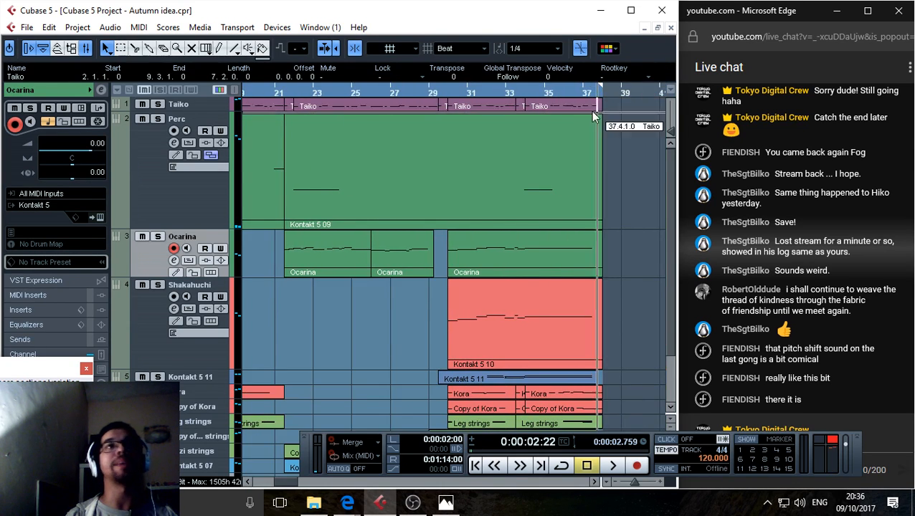
mouse_move(536, 93)
mouse_down()
mouse_move(442, 100)
mouse_move(452, 102)
mouse_up()
Play the arrangement in cycle mode from bar 30 around into the start of the loop, and deselect the Taiko part.
click(445, 91)
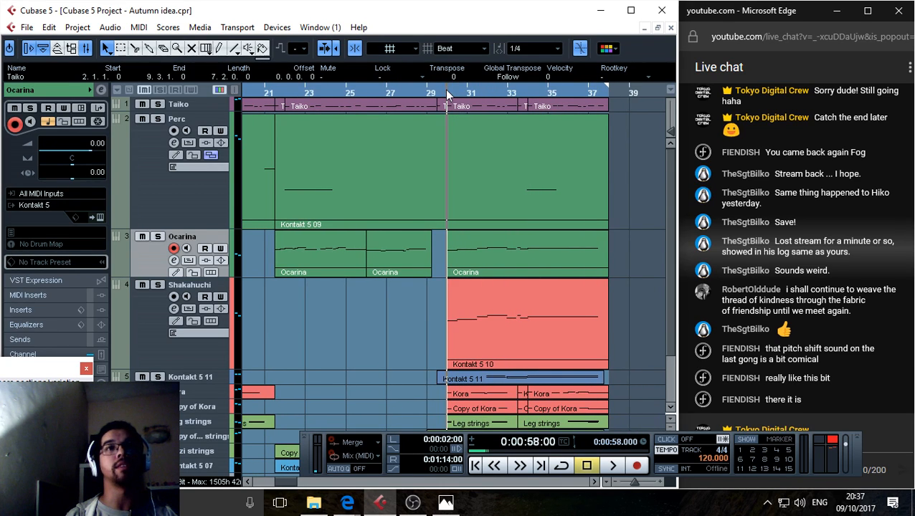
key(space)
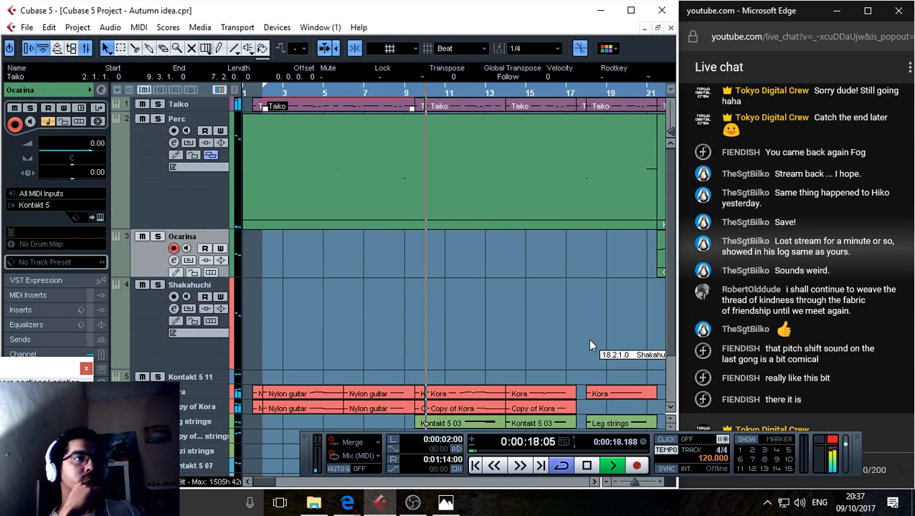
key(space)
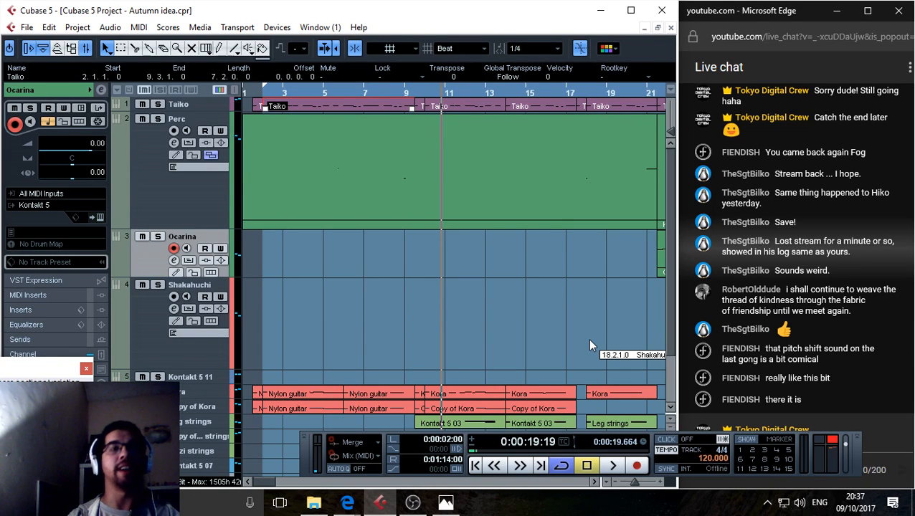
click(472, 324)
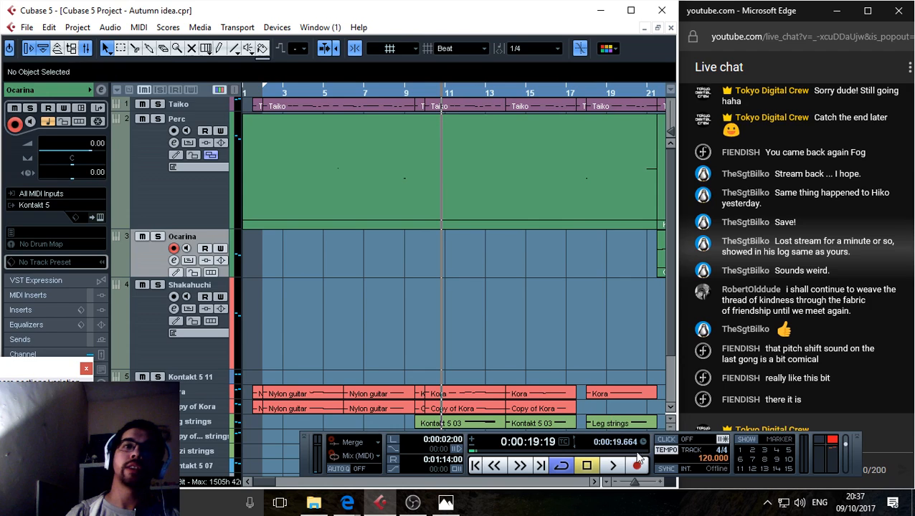
Place the project cursor at 0:00:57:00, just before bar 30, and save the project.
drag(635, 486, 628, 486)
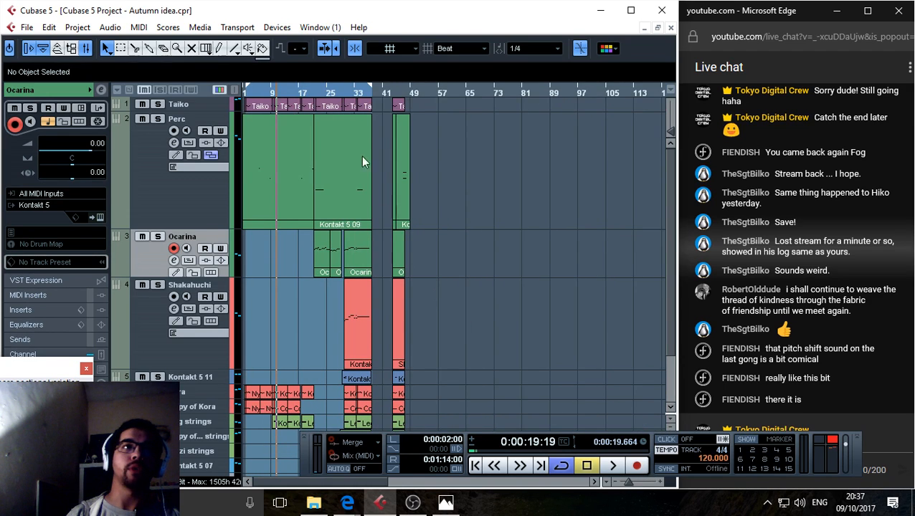
click(346, 93)
click(341, 91)
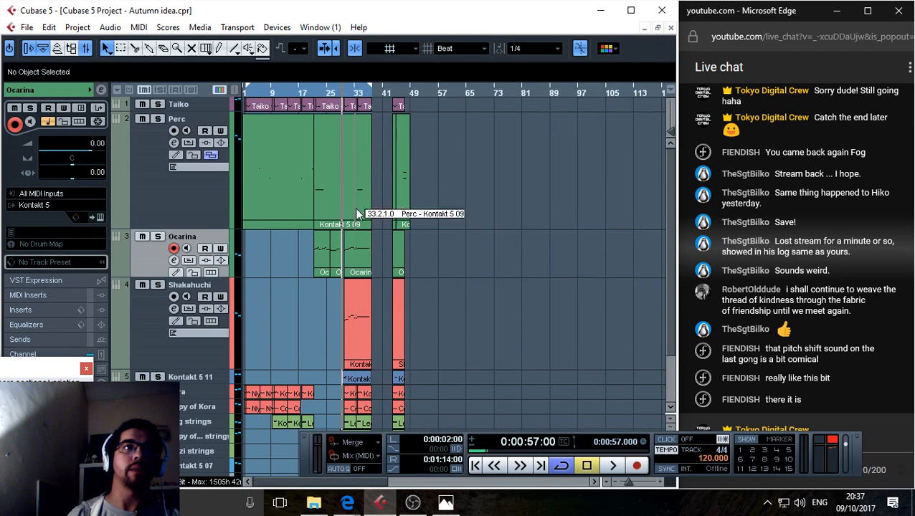
click(26, 27)
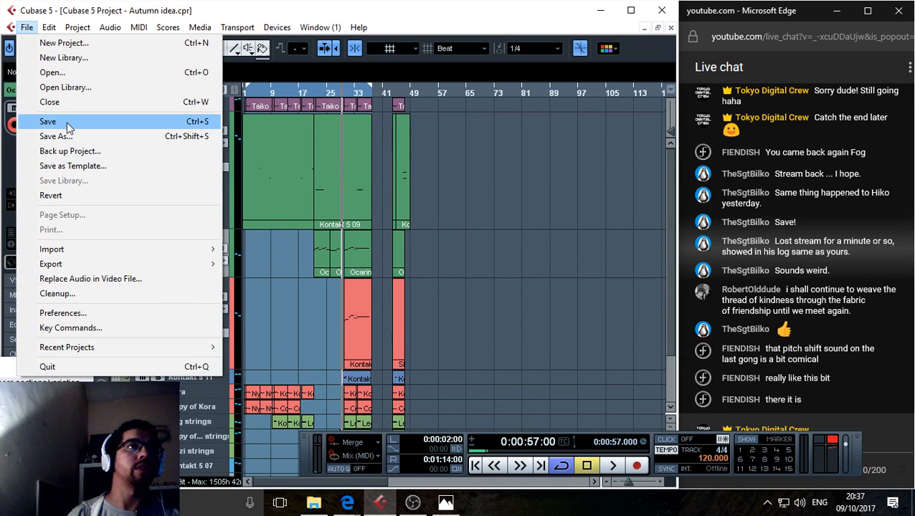
click(49, 124)
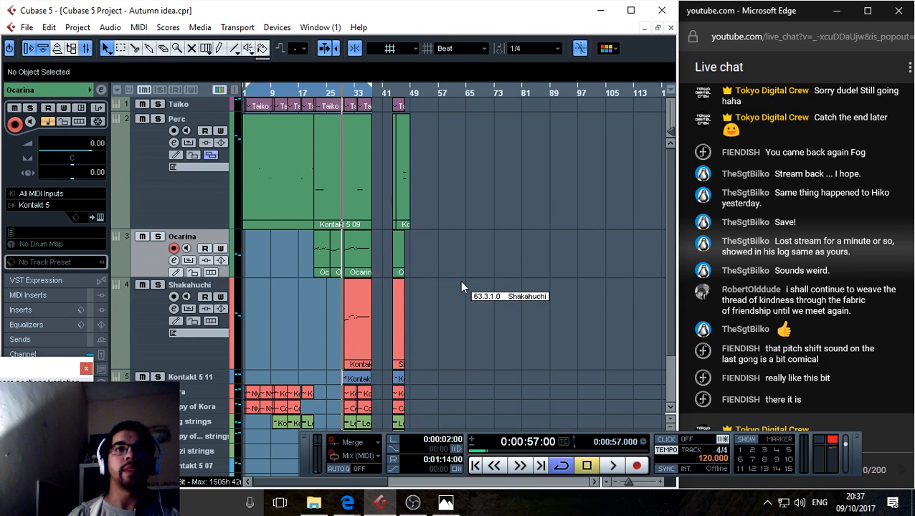
Bring the Notepad window over the arrangement and try removing its "Shakahuchi with violin following it." line.
click(62, 369)
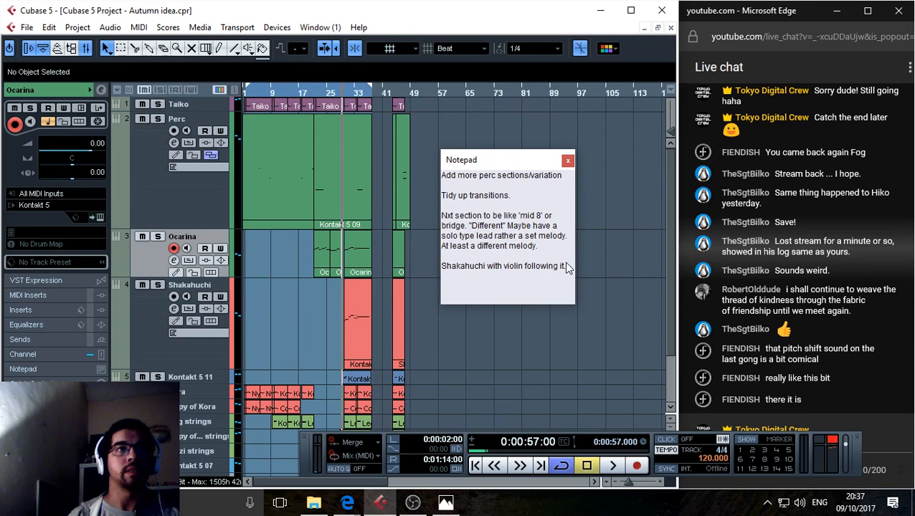
drag(567, 267, 434, 283)
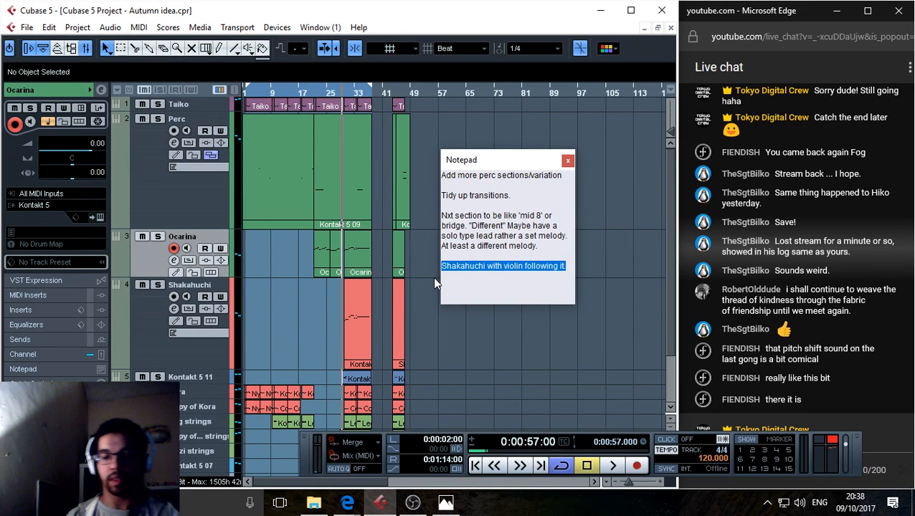
key(BackSpace)
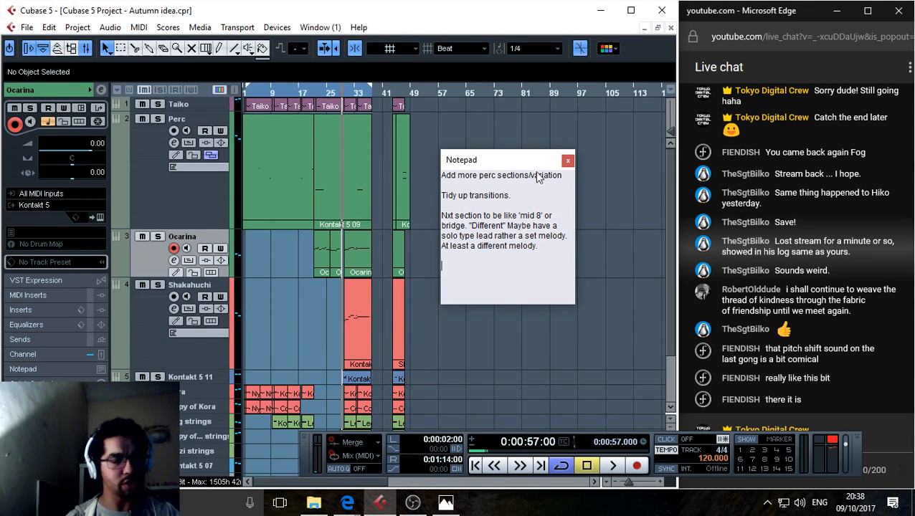
key(ctrl+z)
Move the "Tidy up transitions." and "Nxt section to be like 'mid 8'" notes below the Shakahuchi line, removing the leftover blank lines.
click(564, 267)
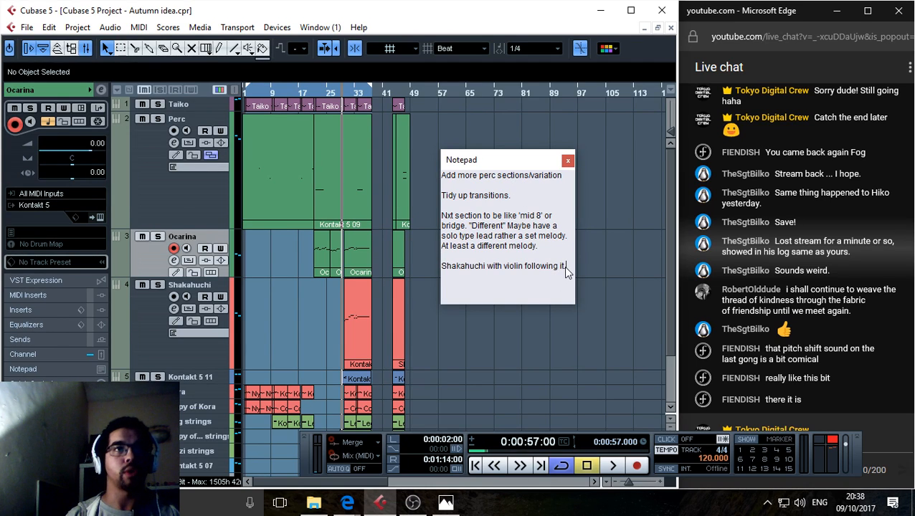
key(Return)
key(Return)
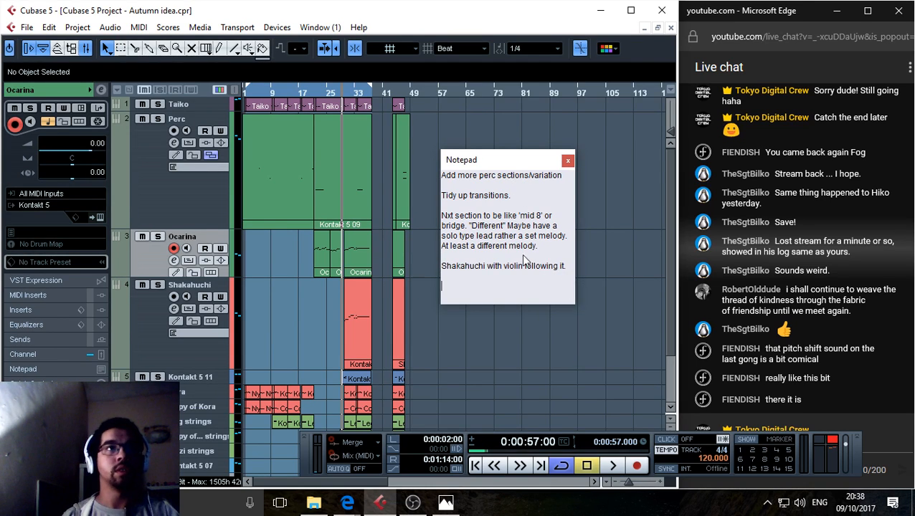
drag(505, 256, 443, 200)
key(Delete)
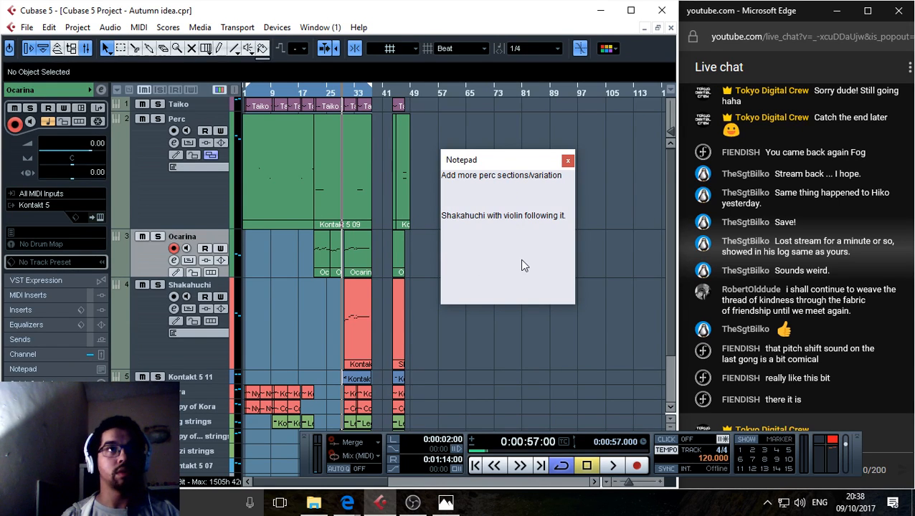
click(451, 207)
key(BackSpace)
key(BackSpace)
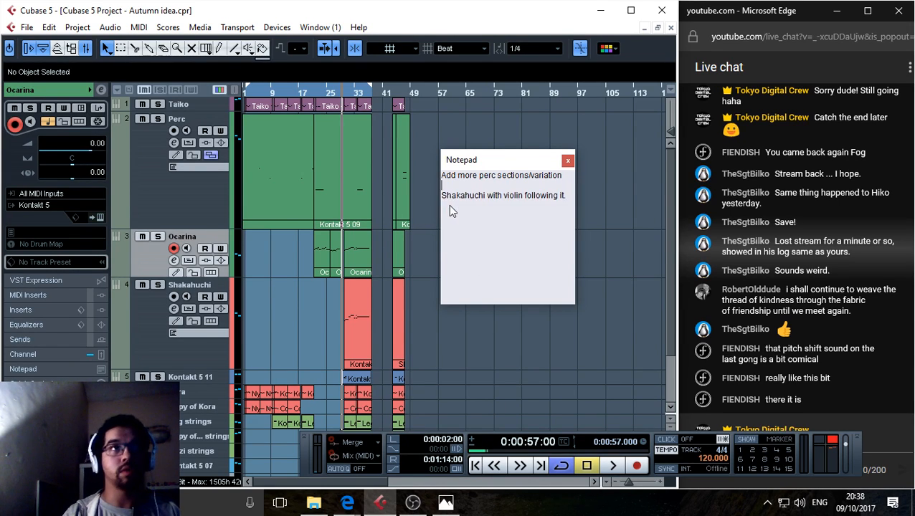
click(568, 197)
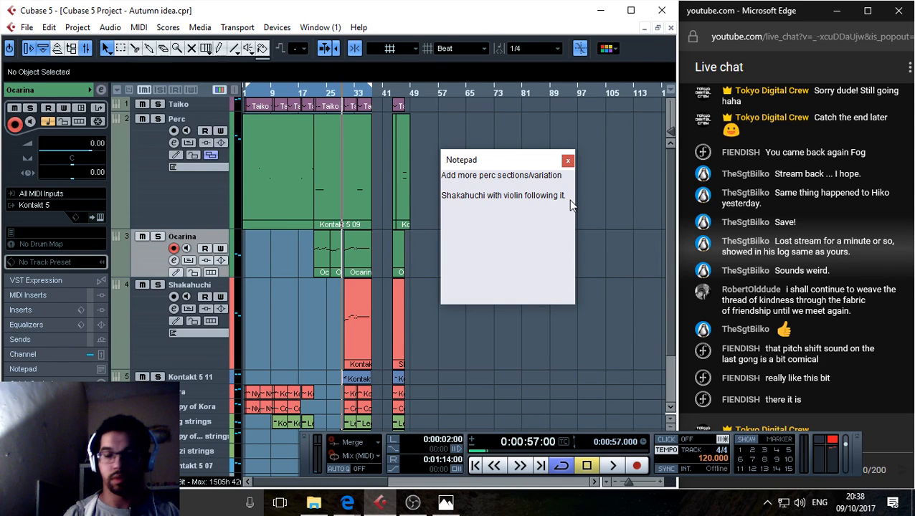
key(ctrl+z)
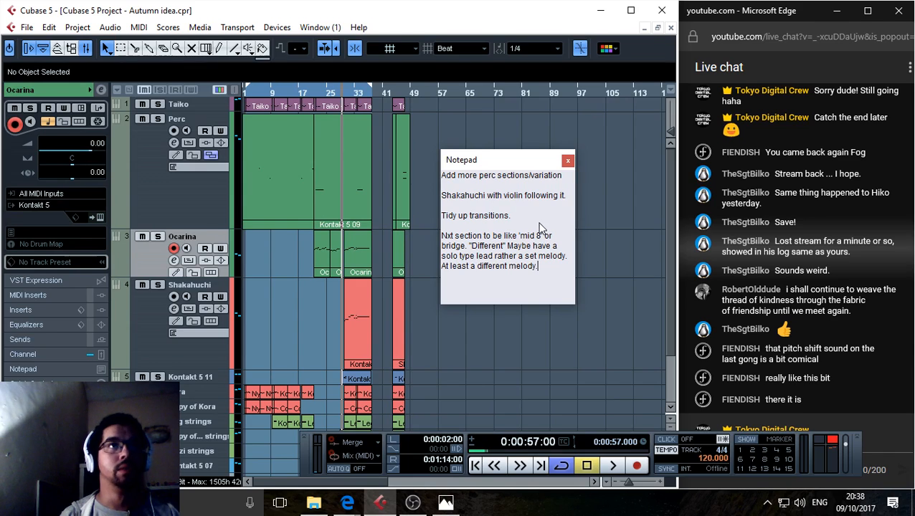
Move the "Tidy up transitions." note to the end of the list, closing the gap it leaves.
drag(502, 223, 443, 225)
key(ctrl+c)
key(BackSpace)
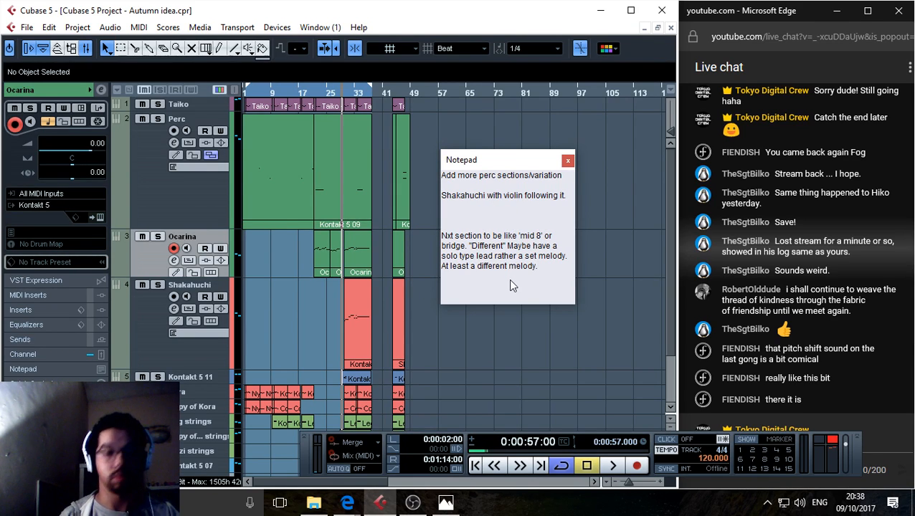
key(BackSpace)
key(BackSpace)
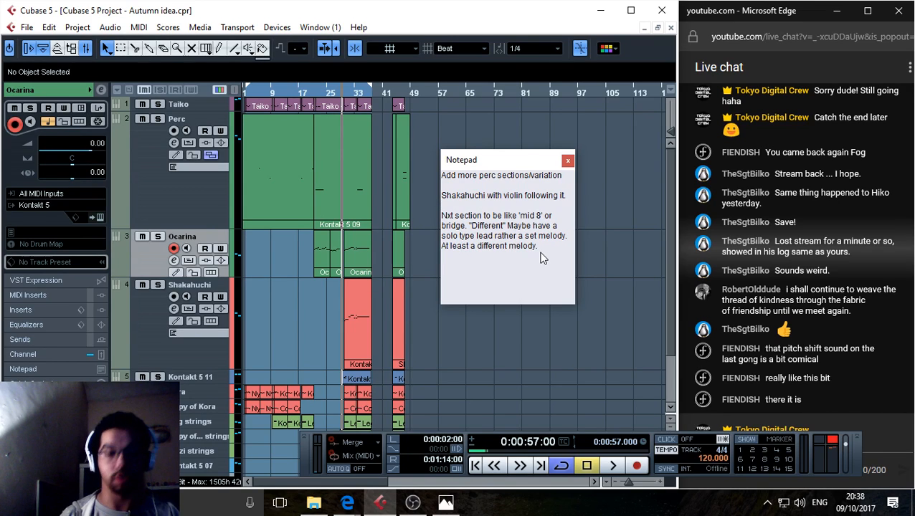
key(ctrl+v)
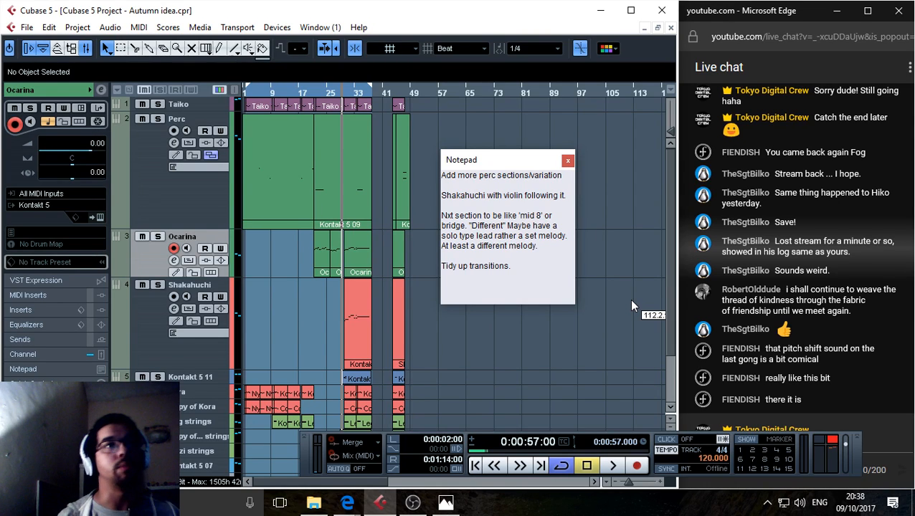
Raise the Notepad window over the arrangement and make it slightly wider and taller.
drag(507, 163, 507, 127)
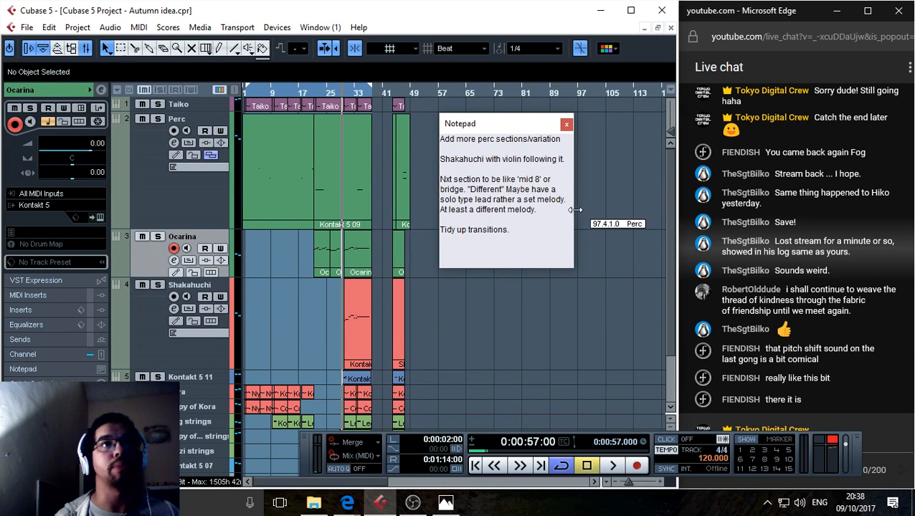
drag(574, 212, 578, 213)
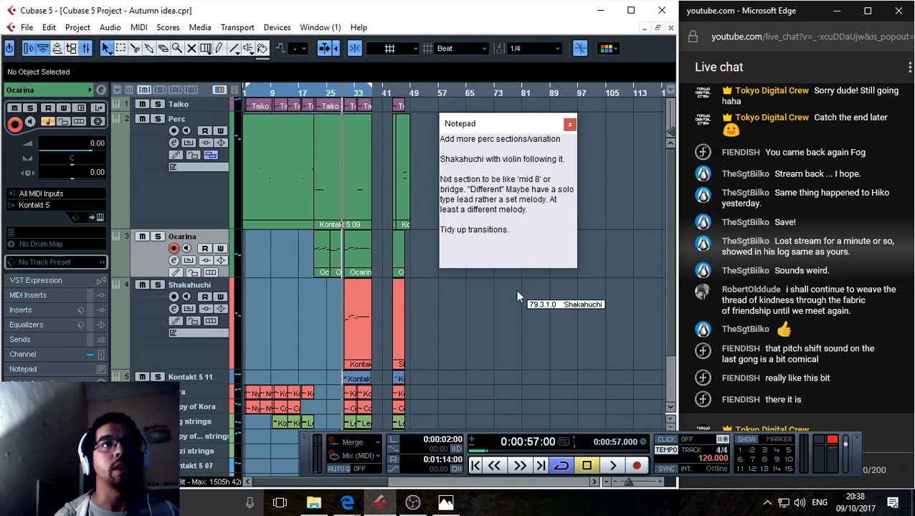
drag(522, 269, 522, 279)
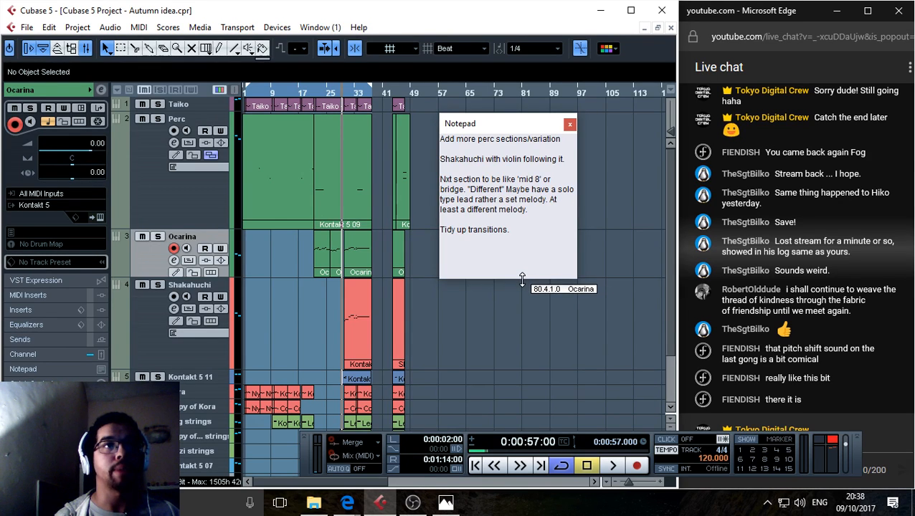
Show the autumnbridge.jpg picture in Photos, and switch to the OBS streaming window.
click(456, 507)
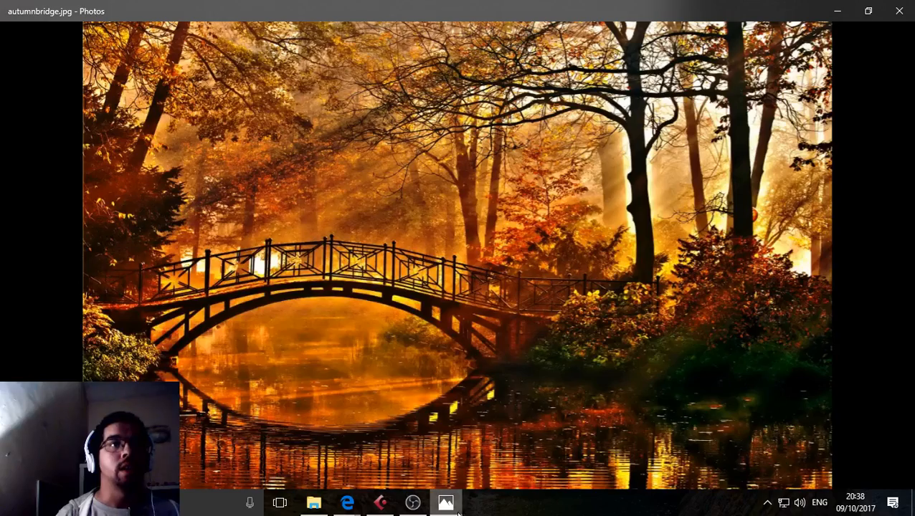
click(412, 505)
click(412, 505)
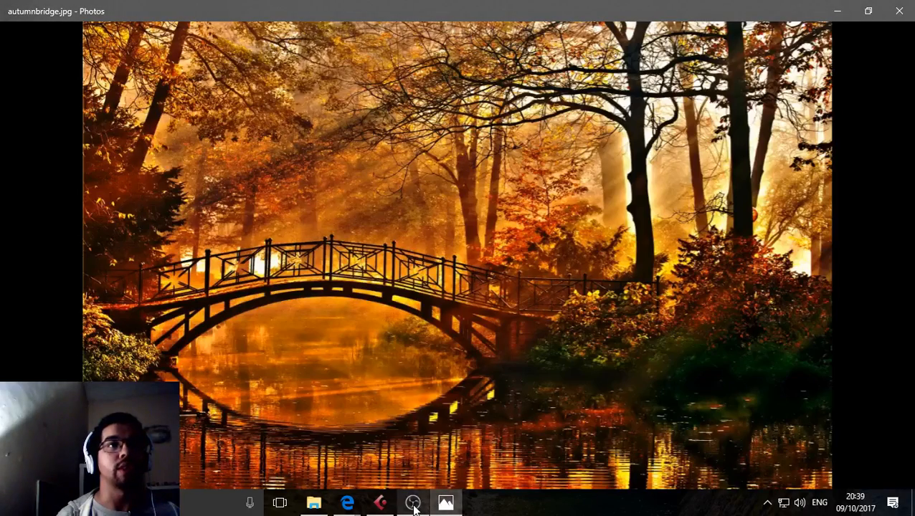
click(414, 506)
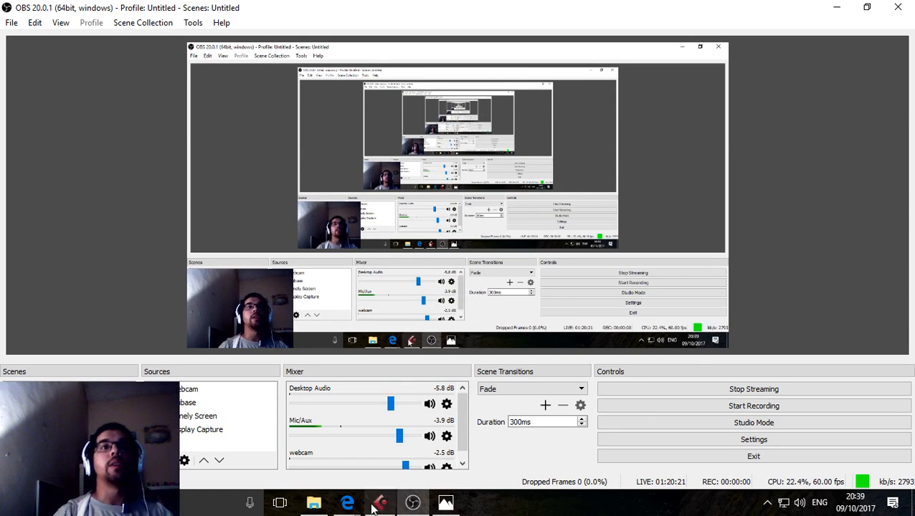
Check the YouTube live chat in Microsoft Edge and return to OBS.
mouse_move(347, 504)
click(346, 440)
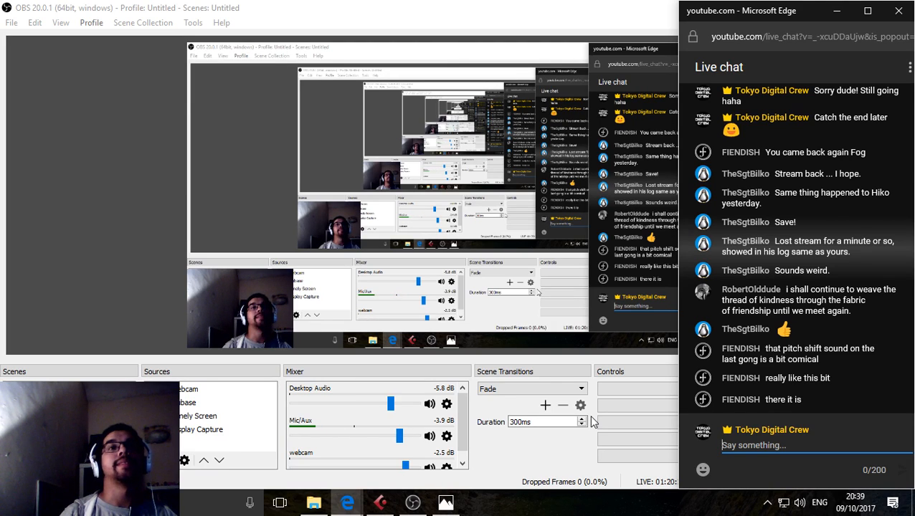
click(580, 450)
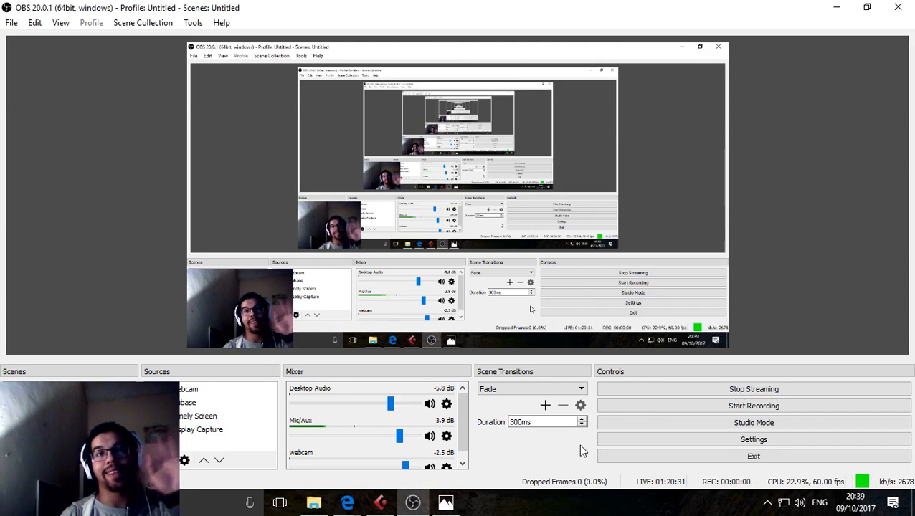